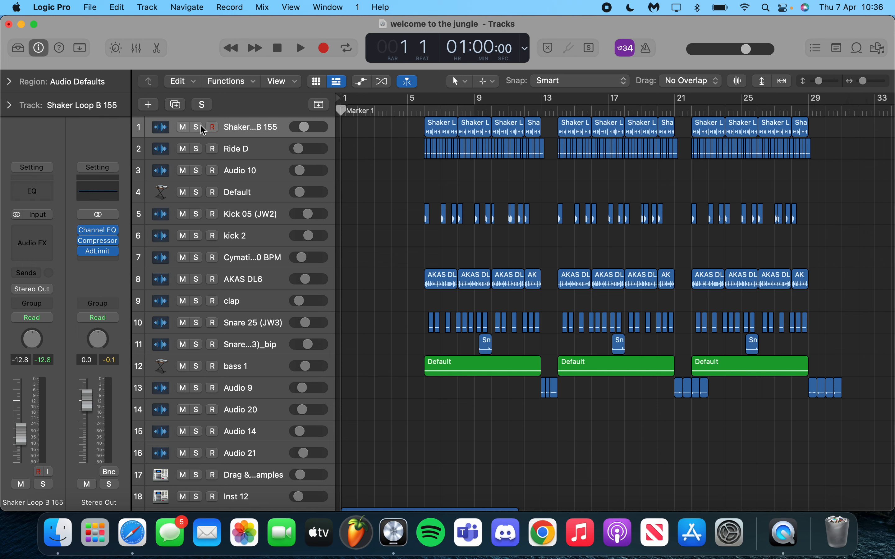
# Audition the Shaker Loop B 155 track in solo from bar 6, stop playback, and clear the solo
pyautogui.click(426, 111)
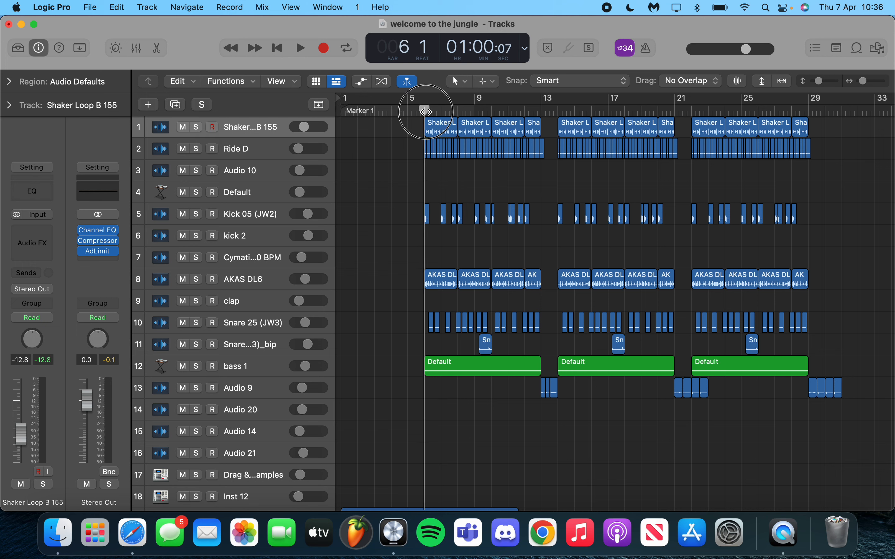
pyautogui.click(196, 128)
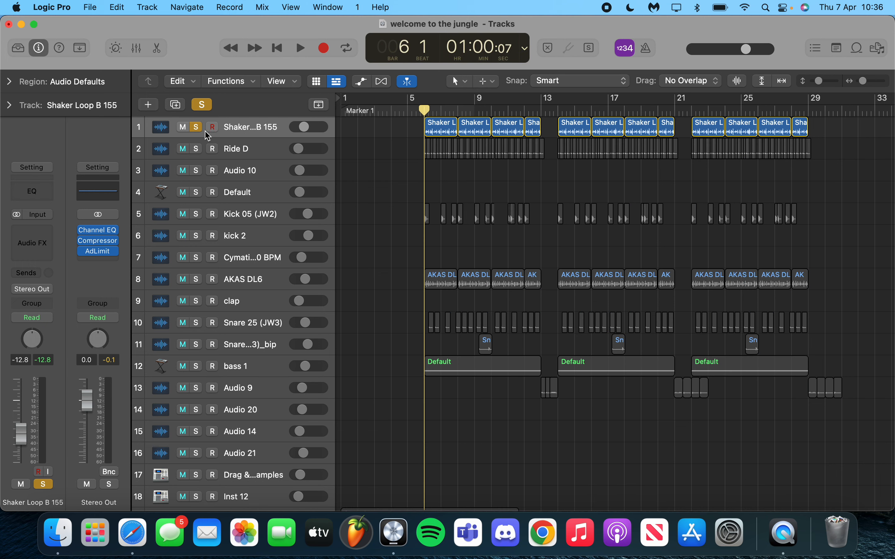
pyautogui.press('space')
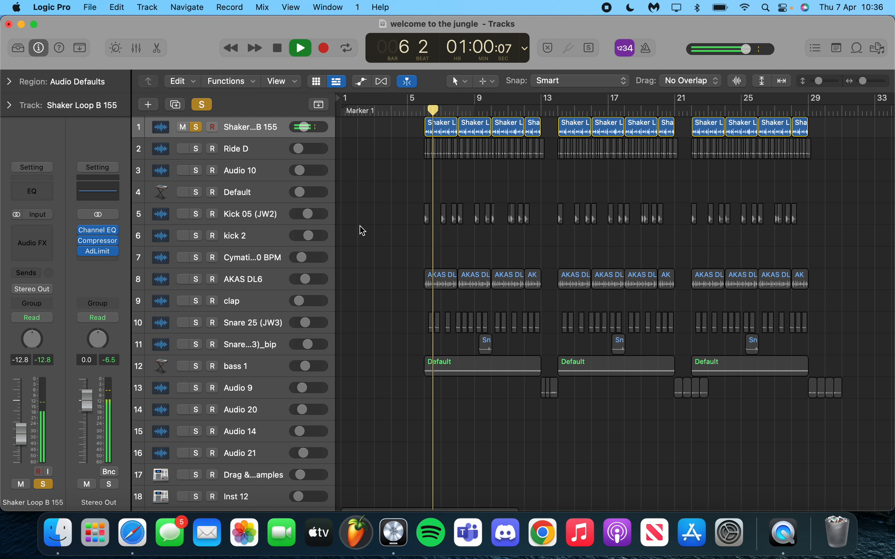
pyautogui.press('space')
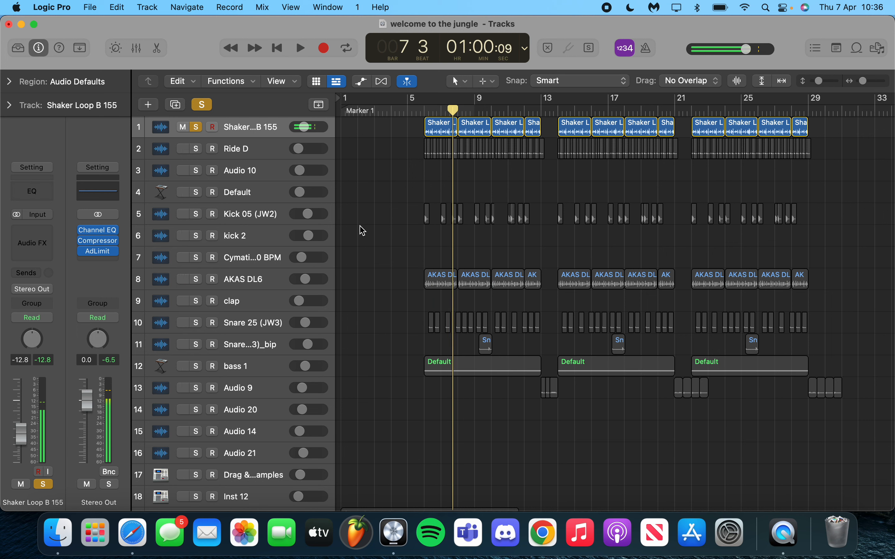
pyautogui.click(202, 106)
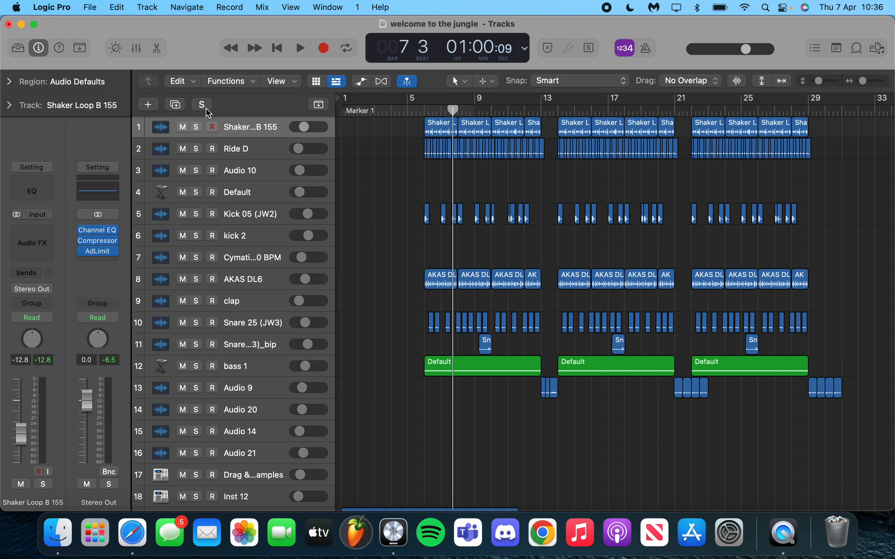
pyautogui.click(231, 148)
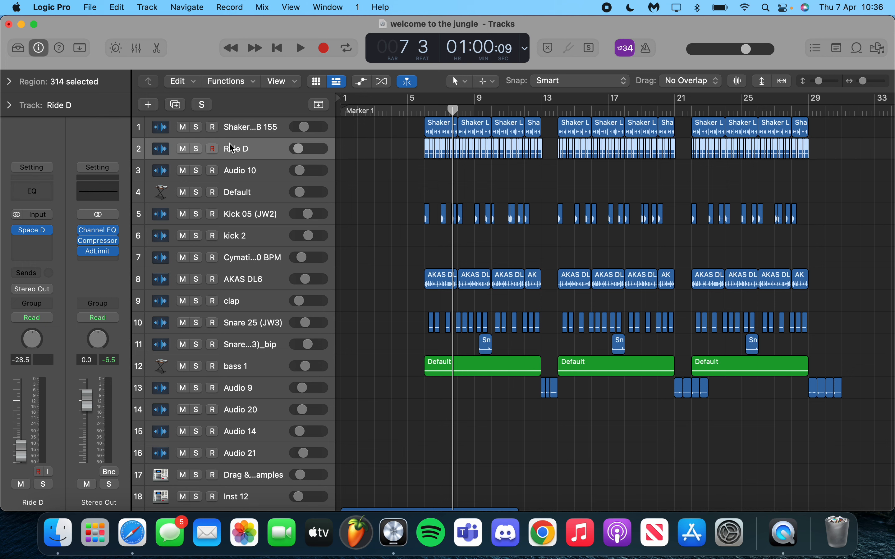
pyautogui.click(255, 129)
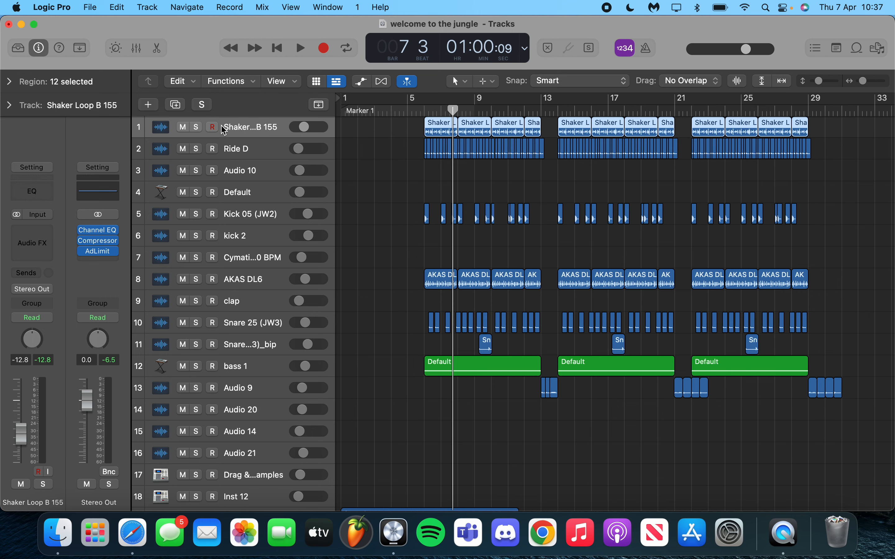
pyautogui.scroll(-5, 495, 208)
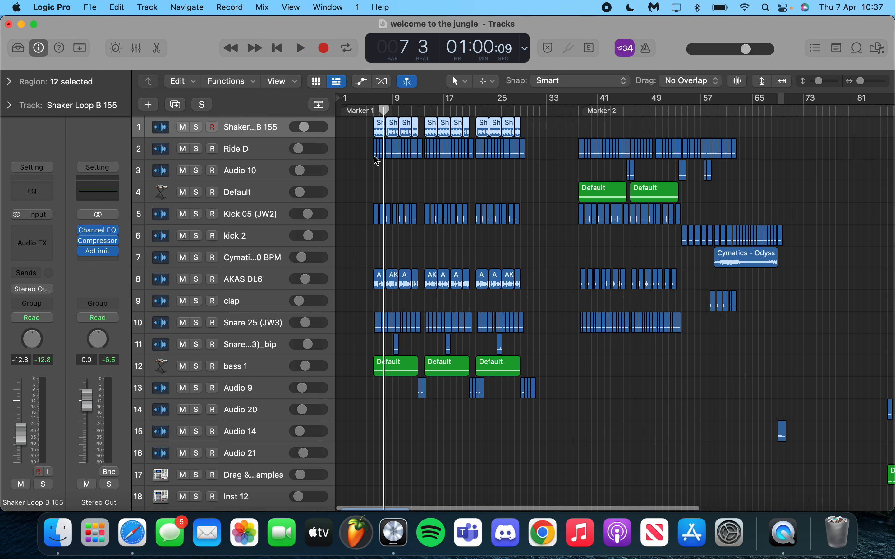
pyautogui.click(268, 152)
pyautogui.click(255, 131)
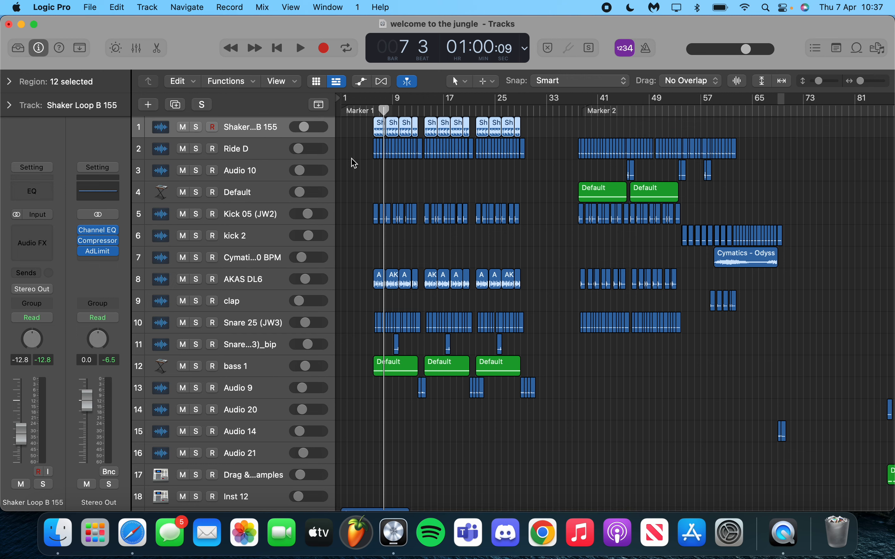
# Solo the Ride D track and play it from bar 6 with the system volume raised, then stop playback
pyautogui.scroll(5, 354, 163)
pyautogui.click(348, 111)
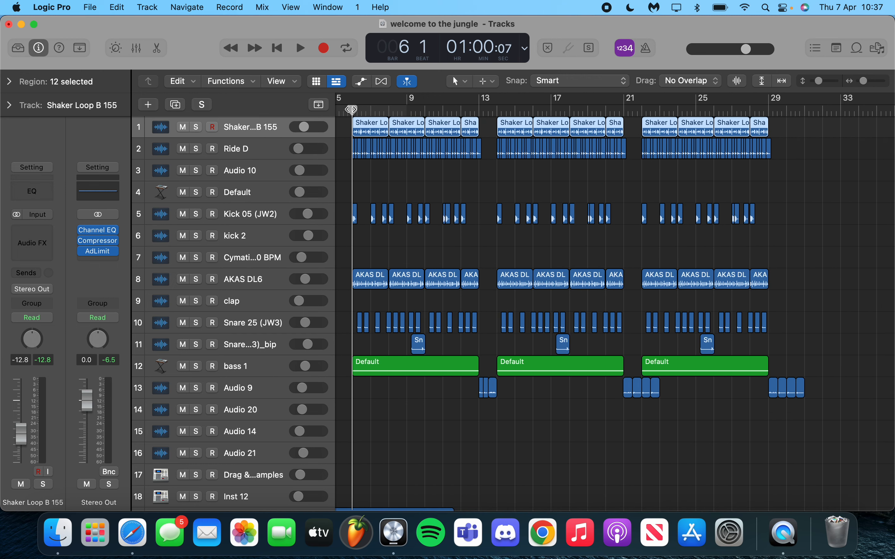
pyautogui.click(264, 152)
pyautogui.click(196, 148)
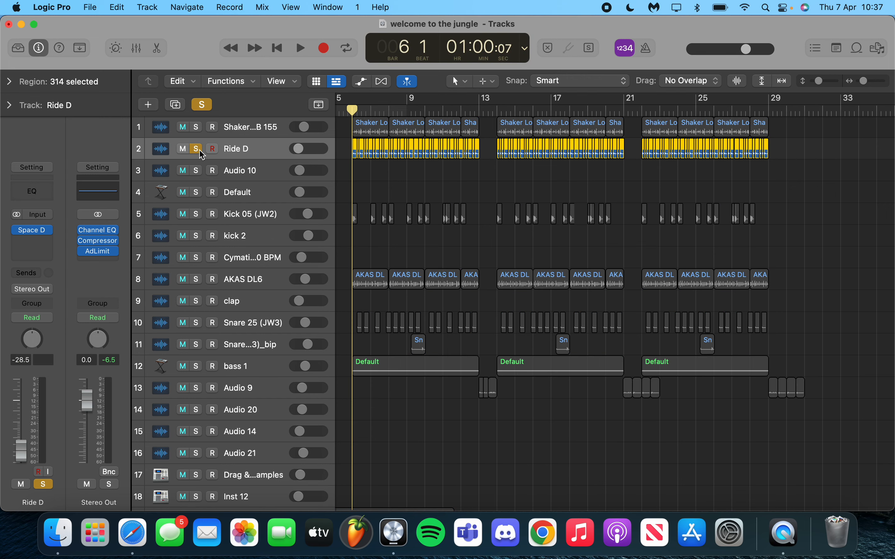
pyautogui.hscroll(-3, 401, 152)
pyautogui.press('space')
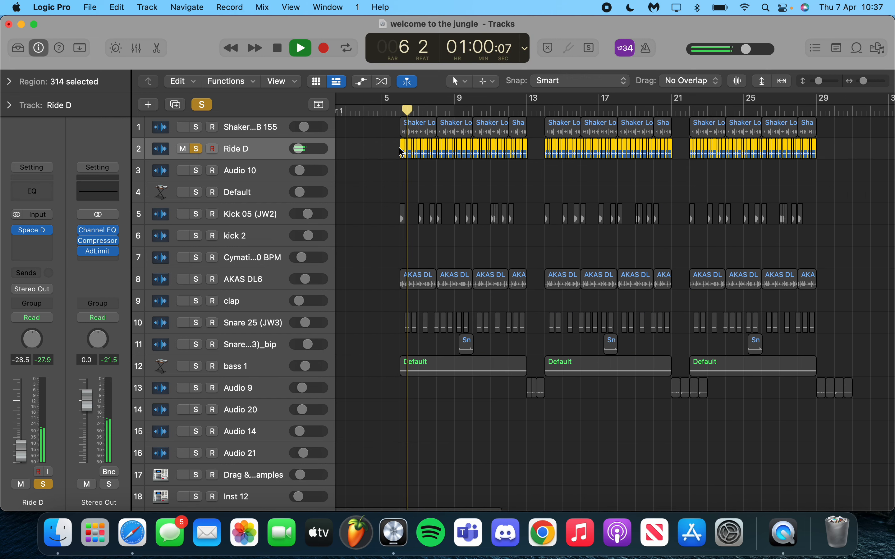
pyautogui.press('XF86AudioRaiseVolume')
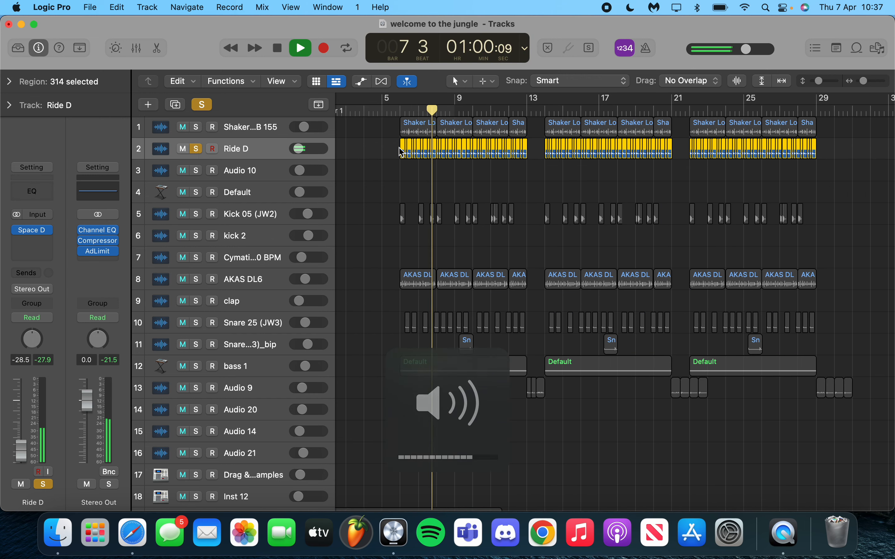
pyautogui.press('space')
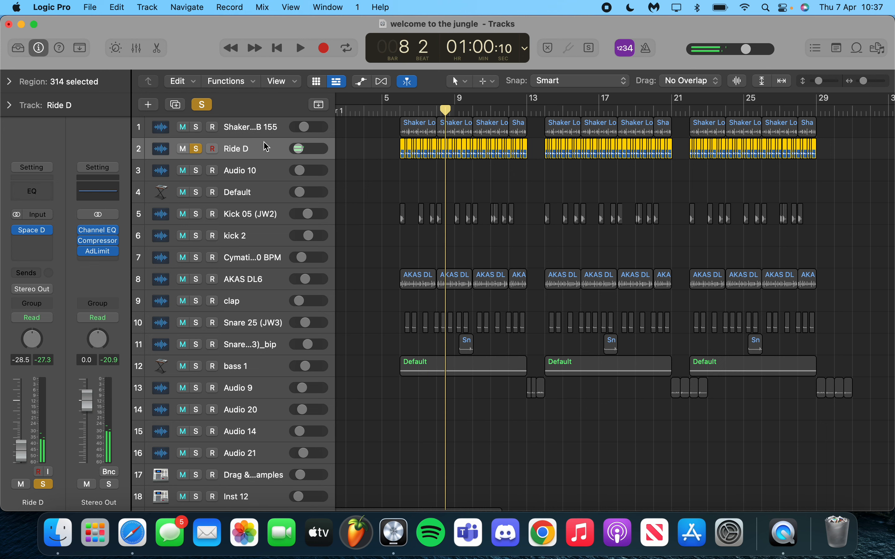
# Examine the Space Designer reverb settings on the Ride D track, close the plug-in, and clear the solo
pyautogui.click(33, 231)
pyautogui.moveTo(442, 50); pyautogui.dragTo(381, 29)
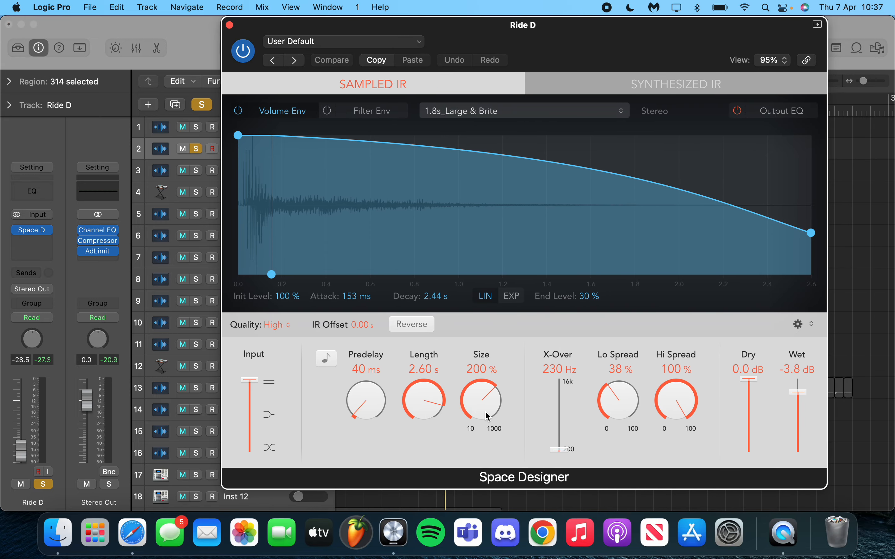
pyautogui.click(230, 24)
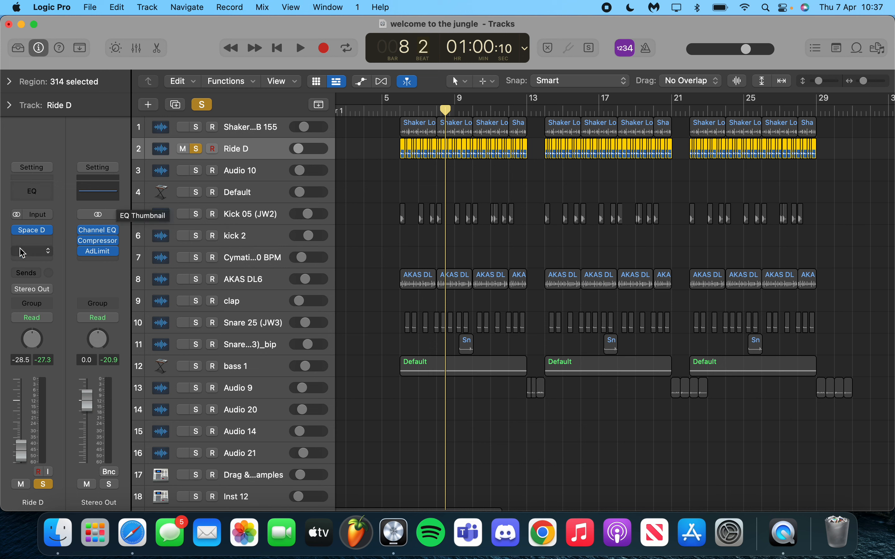
pyautogui.moveTo(32, 237)
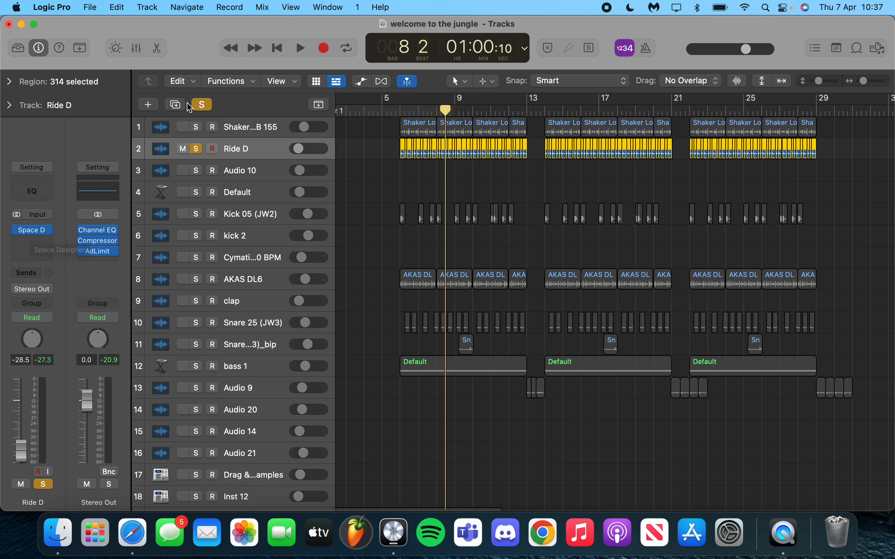
pyautogui.click(202, 107)
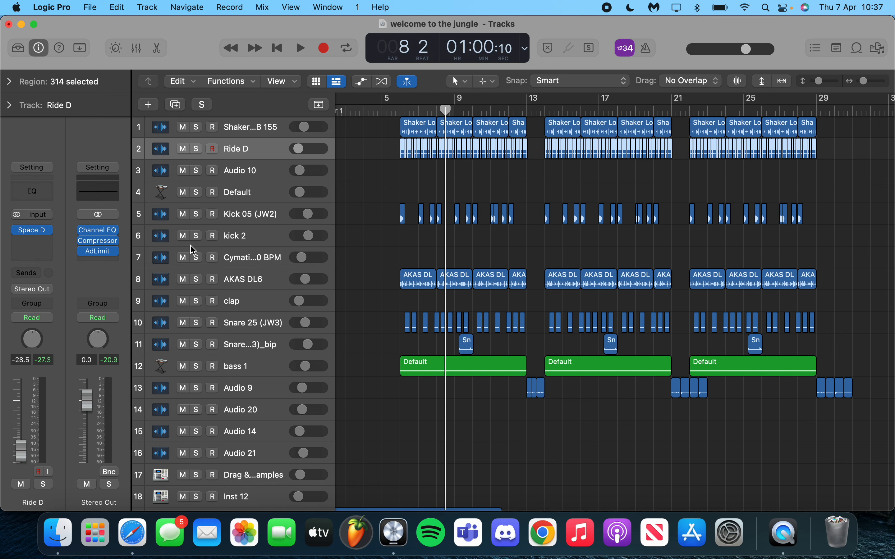
# Audition the Kick 05 (JW2) track in solo from bar 6, stop playback, and clear the solo
pyautogui.click(196, 222)
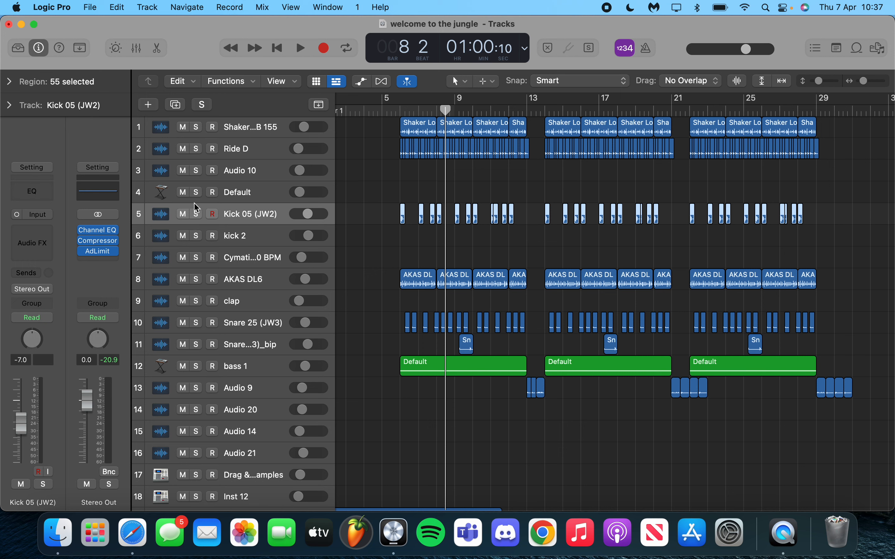
pyautogui.click(196, 215)
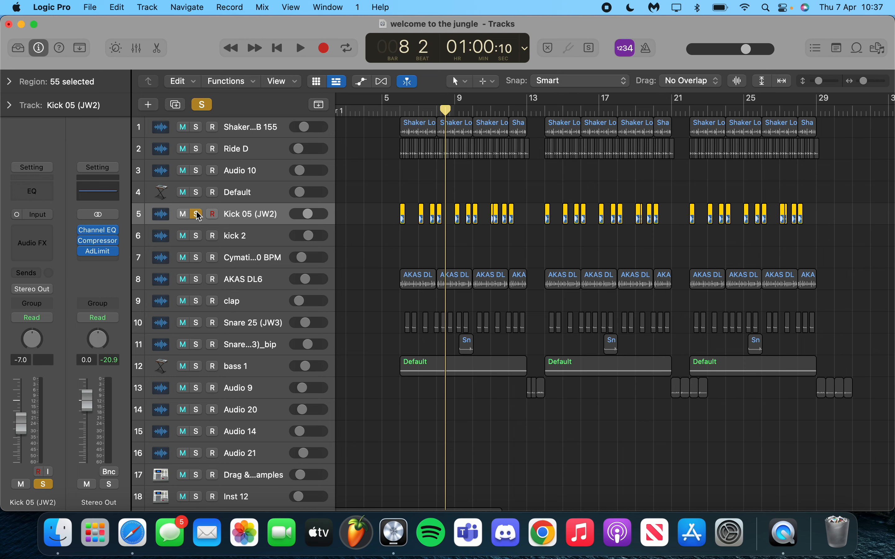
pyautogui.scroll(-15, 190, 403)
pyautogui.scroll(15, 190, 421)
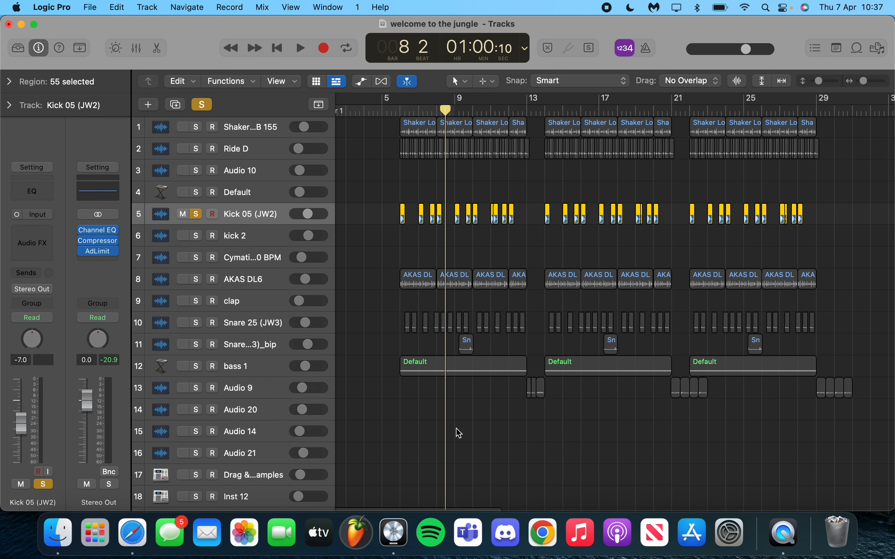
pyautogui.click(400, 111)
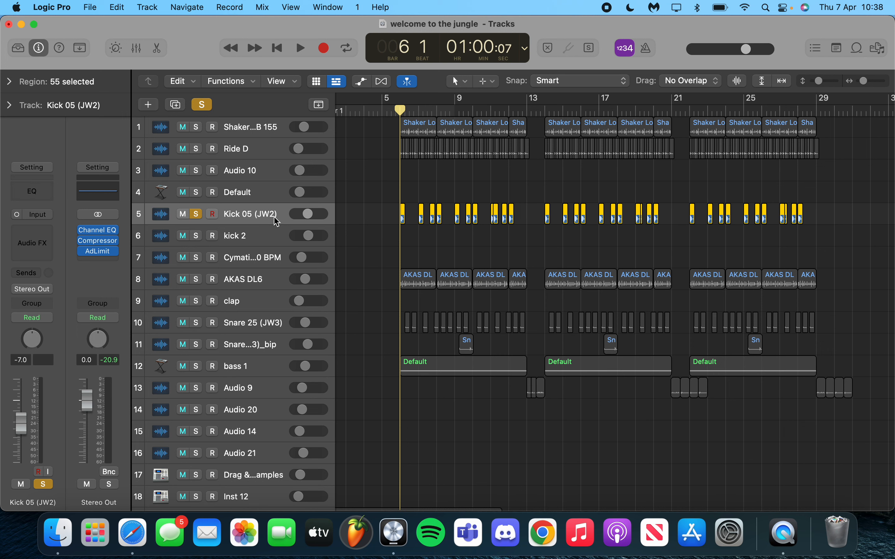
pyautogui.press('space')
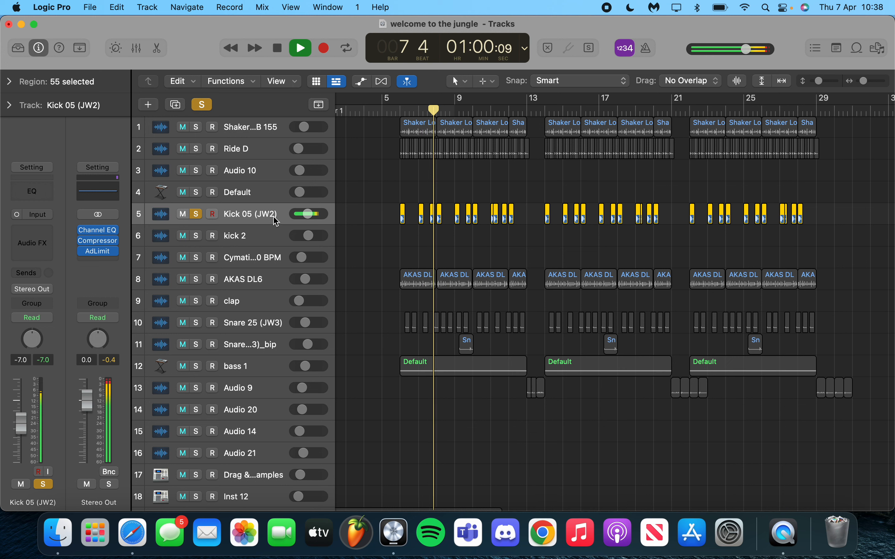
pyautogui.press('space')
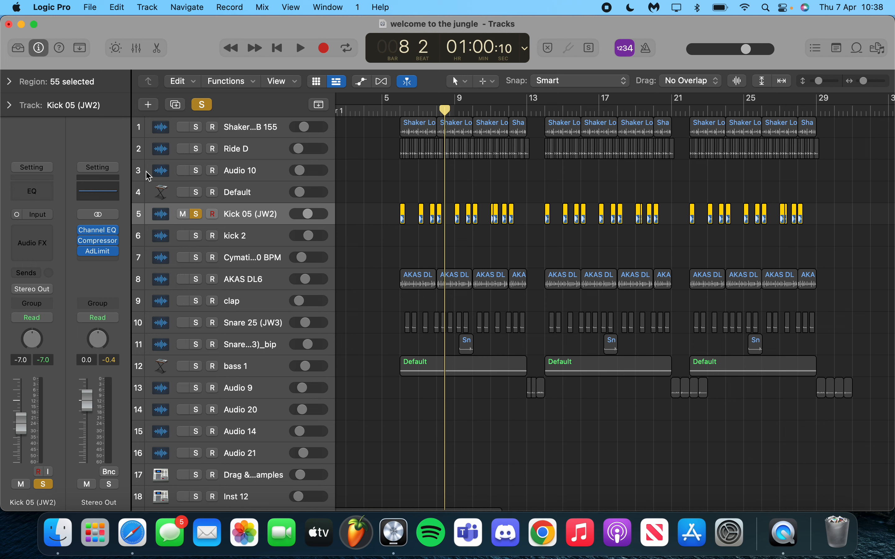
pyautogui.click(202, 105)
# Audition the AKAS DL6 track in solo from the start of its first region, stop playback, and clear the solo
pyautogui.click(233, 276)
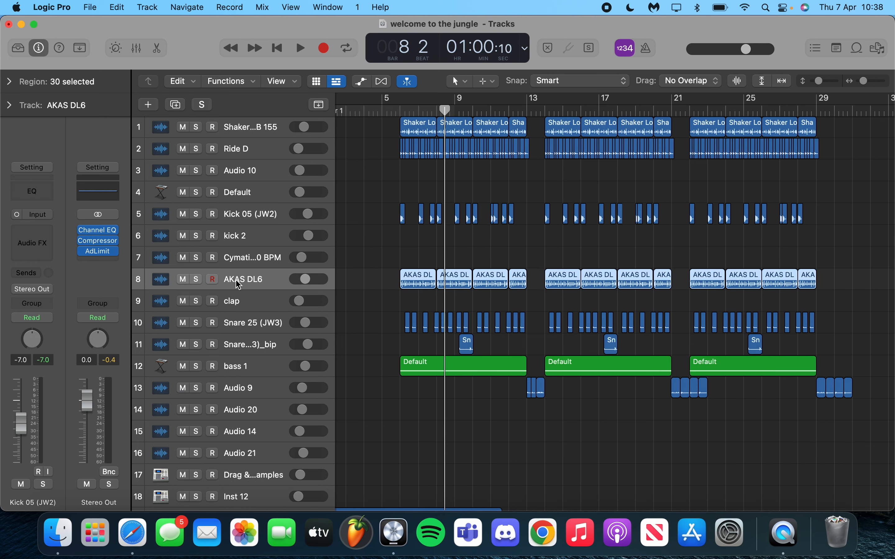
pyautogui.click(196, 279)
pyautogui.click(399, 110)
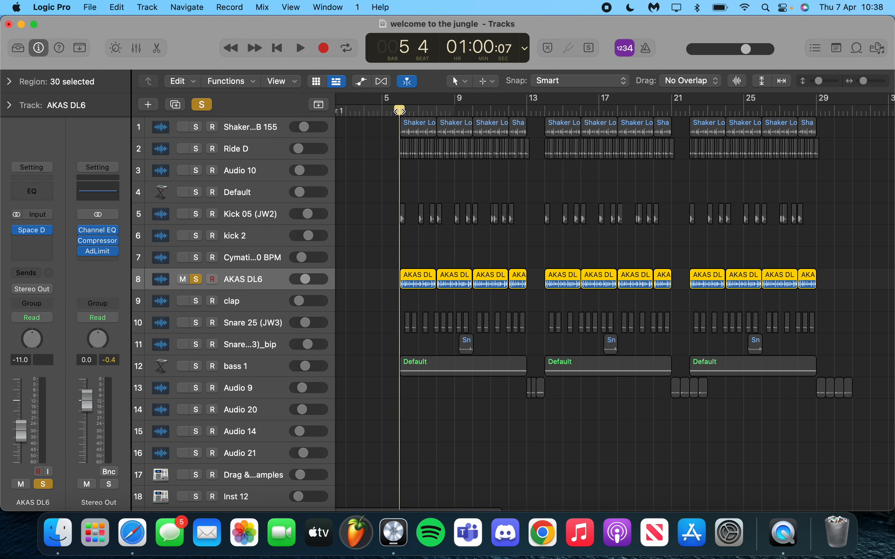
pyautogui.press('space')
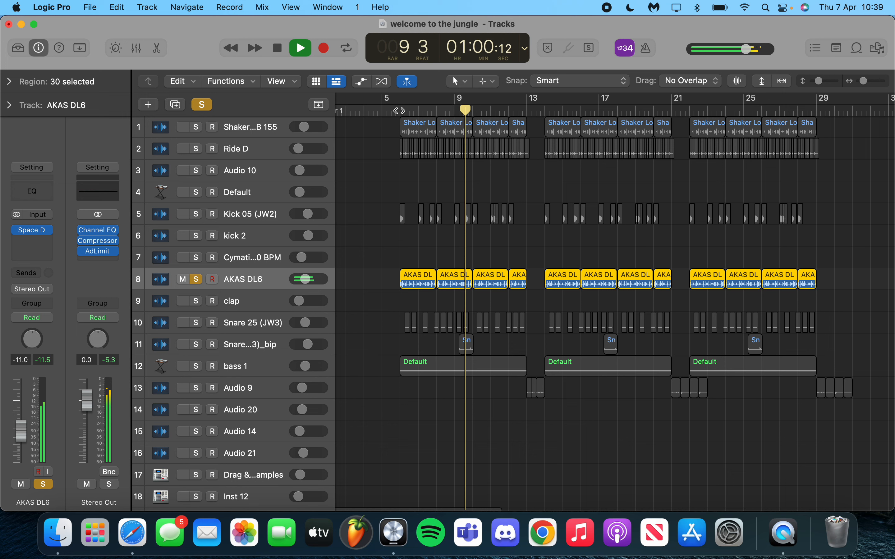
pyautogui.press('space')
pyautogui.click(202, 105)
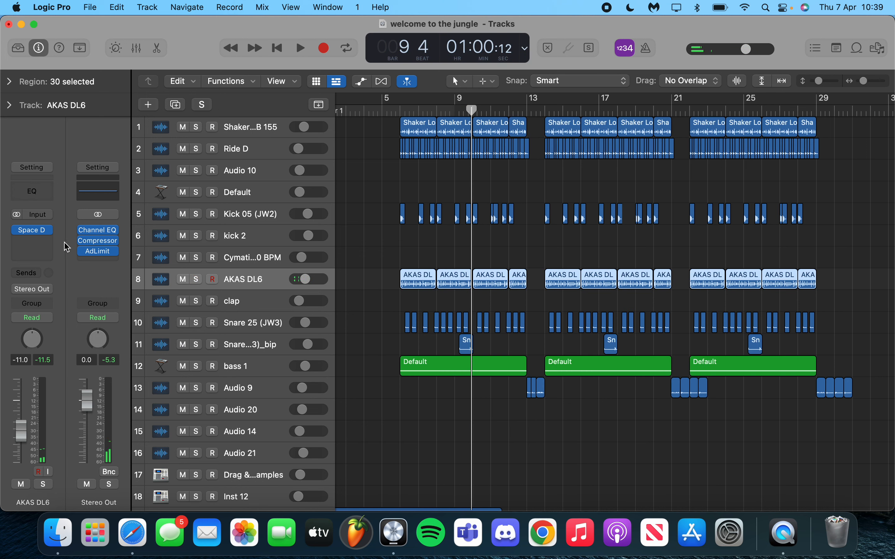
# Examine the Space Designer reverb settings on the AKAS DL6 track and close the plug-in
pyautogui.click(32, 231)
pyautogui.moveTo(408, 48); pyautogui.dragTo(378, 25)
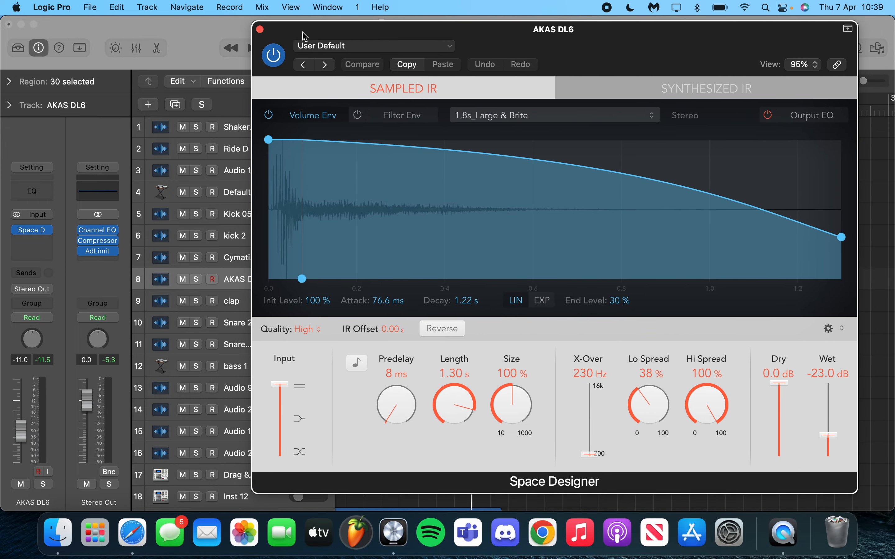
pyautogui.click(261, 29)
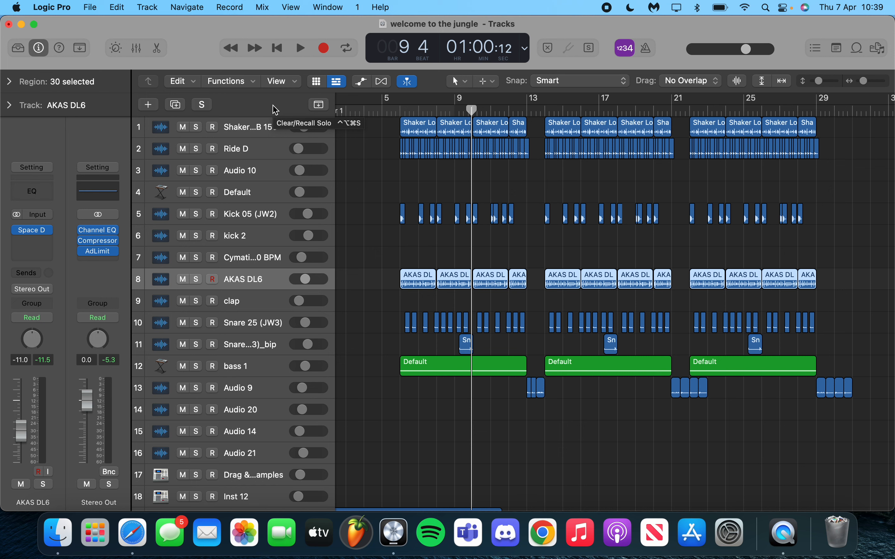
# Solo the Snare 25 (JW3) track, play it from bar 6, and stop playback
pyautogui.click(292, 320)
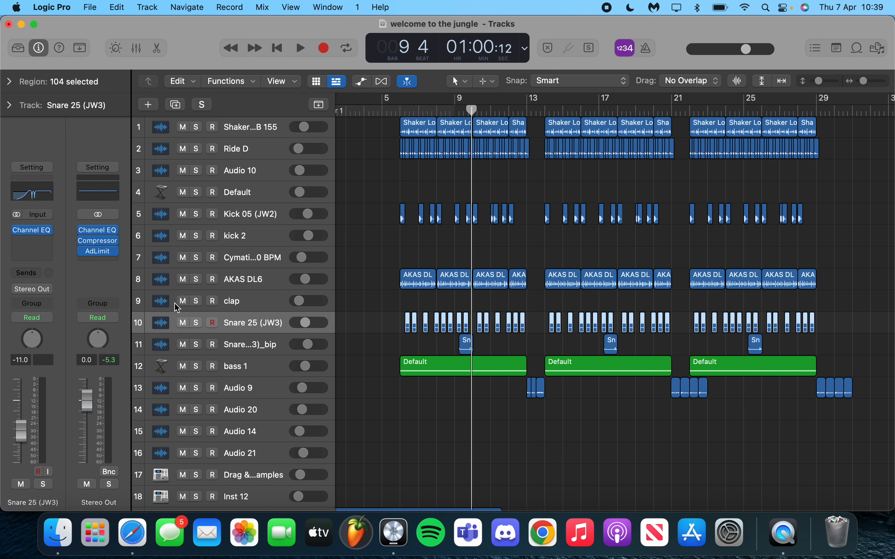
pyautogui.click(401, 110)
pyautogui.click(196, 322)
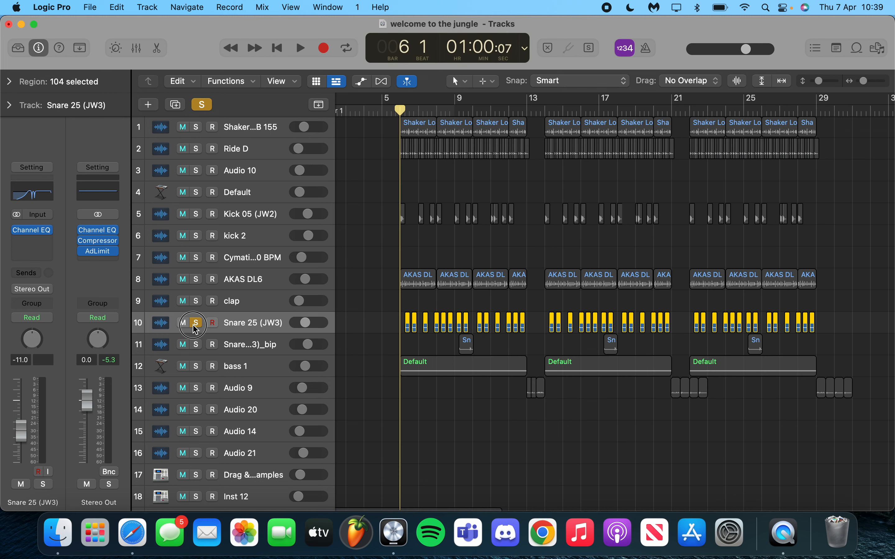
pyautogui.press('space')
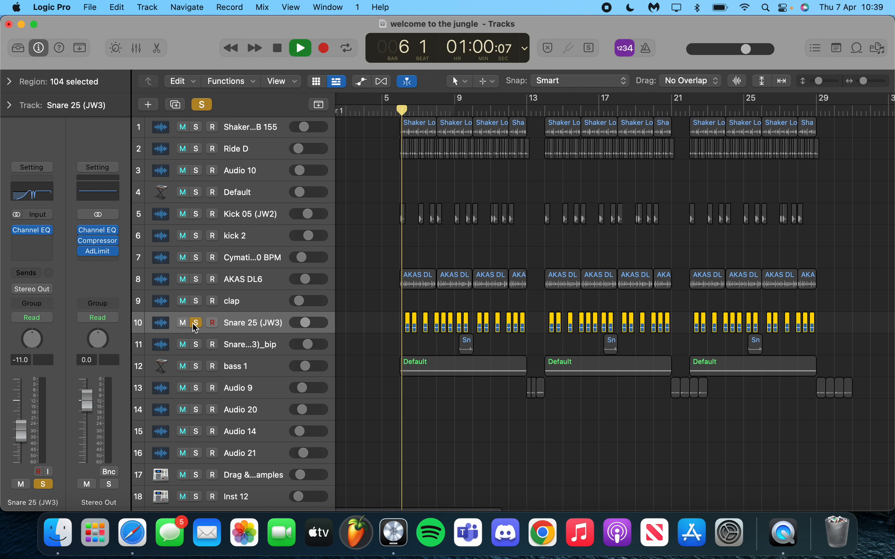
pyautogui.moveTo(37, 233)
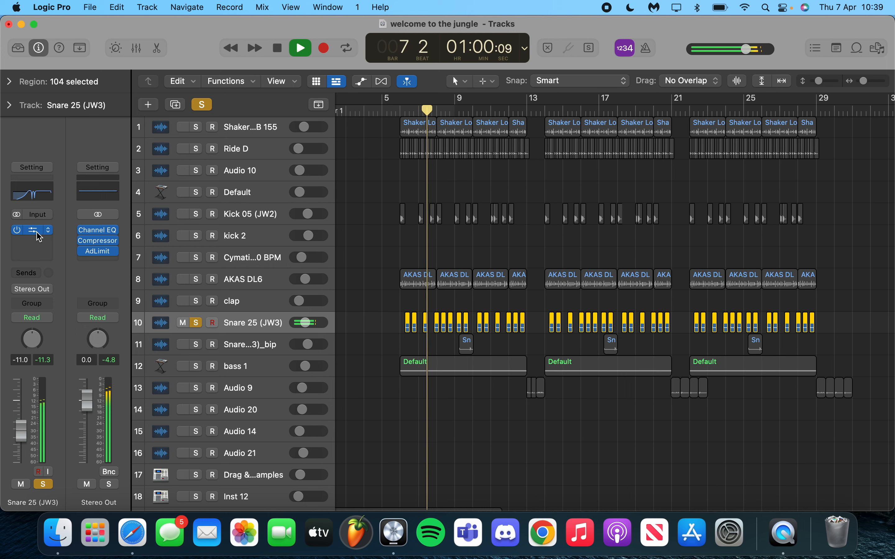
pyautogui.press('space')
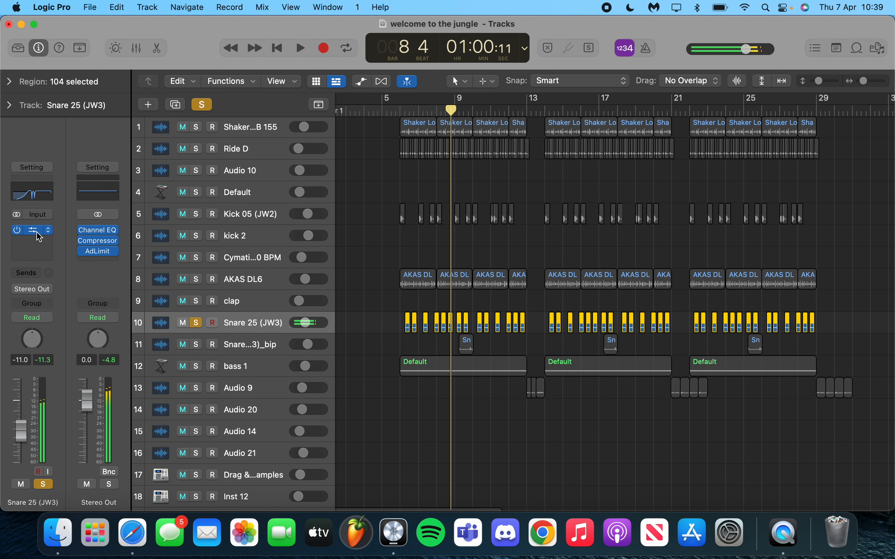
# Examine the Channel EQ settings on the Snare 25 (JW3) track, close the plug-in, and clear the solo
pyautogui.click(38, 233)
pyautogui.moveTo(407, 179); pyautogui.dragTo(366, 173)
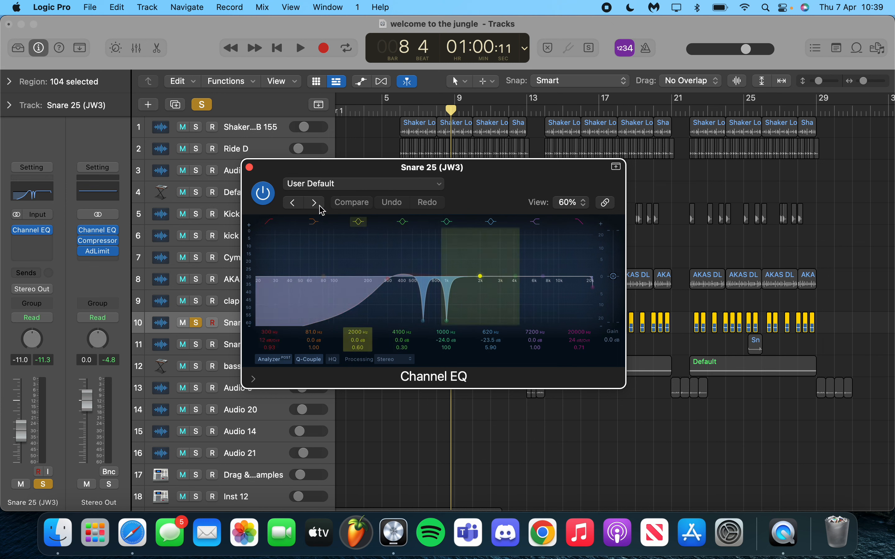
pyautogui.click(250, 167)
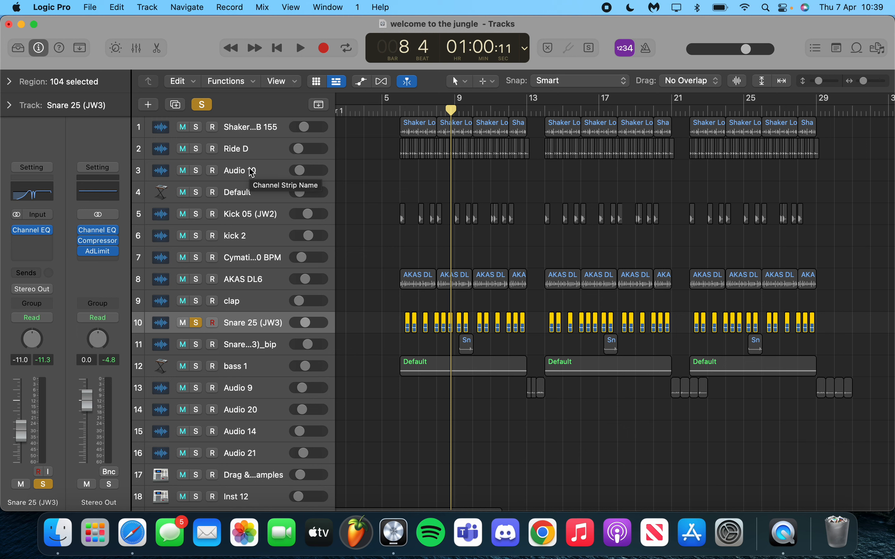
pyautogui.click(202, 105)
# Audition the Snare 25 (JW3)_bip track in solo from bar 9, add Snare 25 (JW3) to the solo, stop playback, and return to bar 9
pyautogui.click(241, 346)
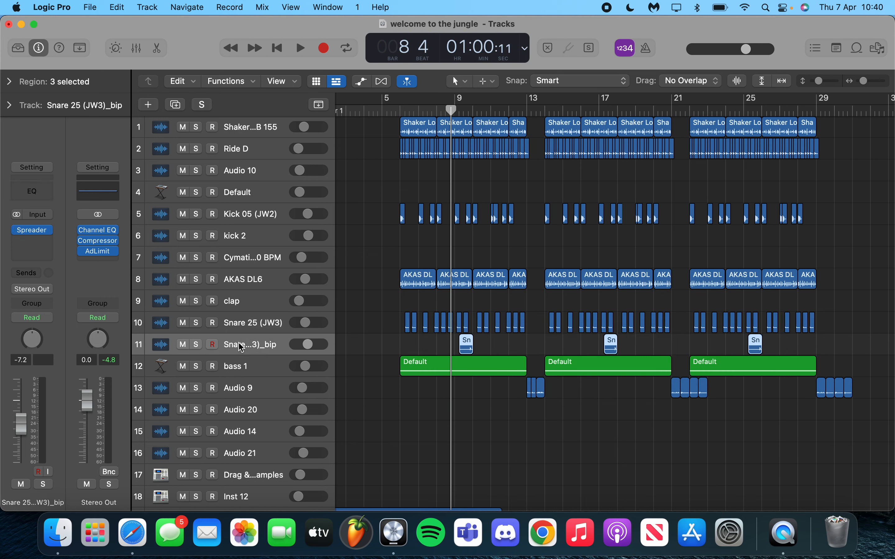
pyautogui.click(196, 345)
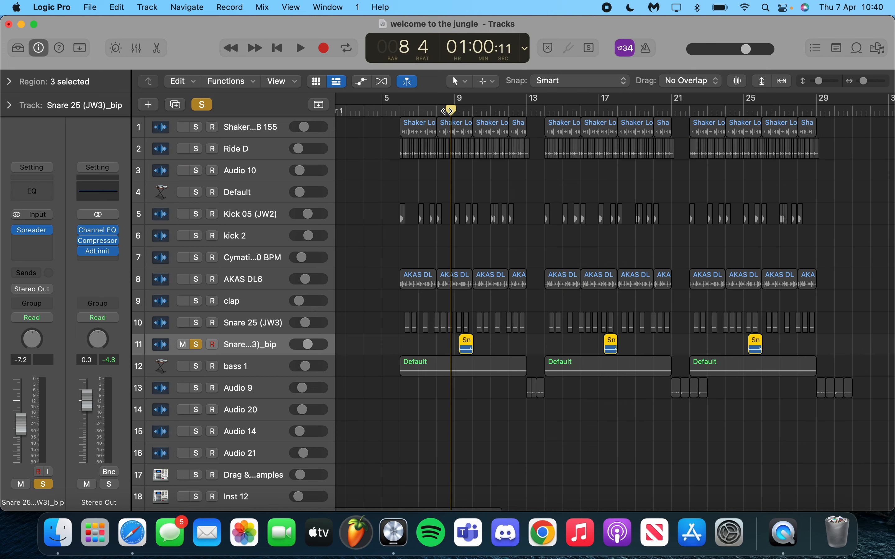
pyautogui.moveTo(451, 110)
pyautogui.mouseDown()
pyautogui.moveTo(437, 110)
pyautogui.moveTo(456, 109)
pyautogui.mouseUp()
pyautogui.scroll(5, 455, 109)
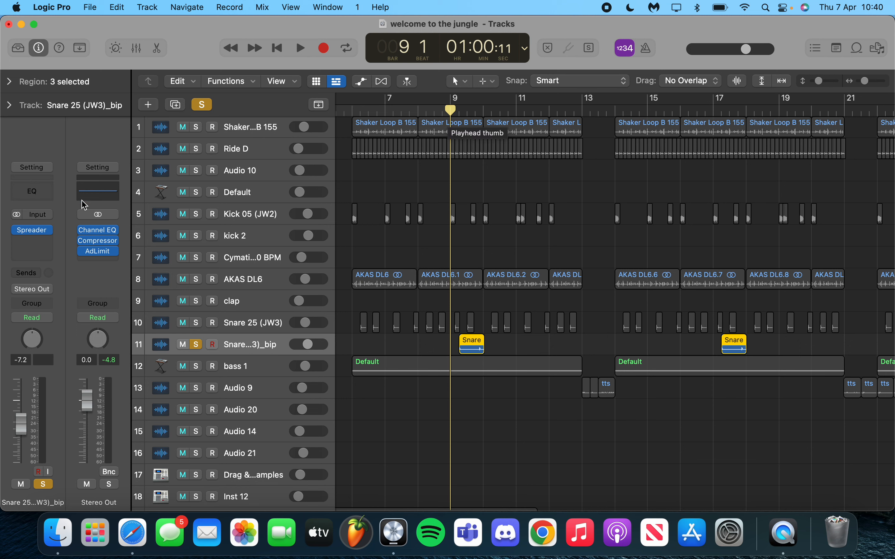
pyautogui.moveTo(37, 234)
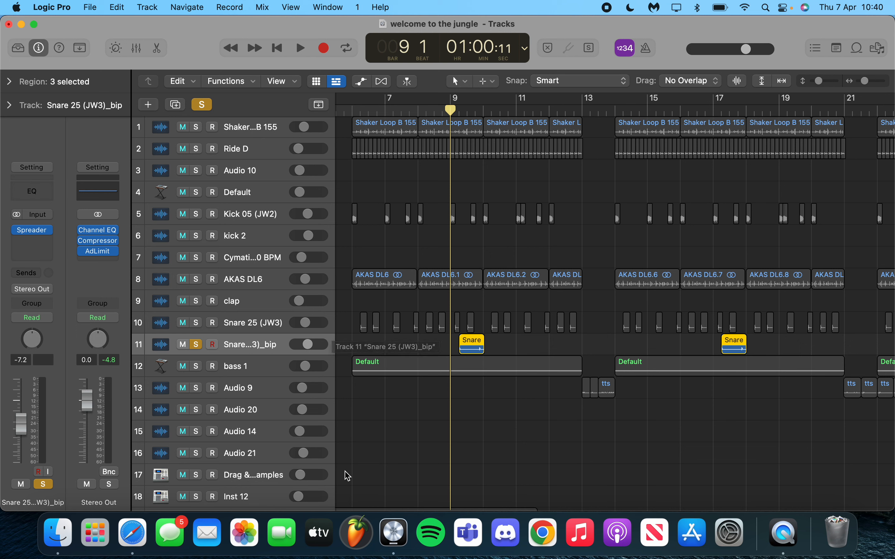
pyautogui.press('space')
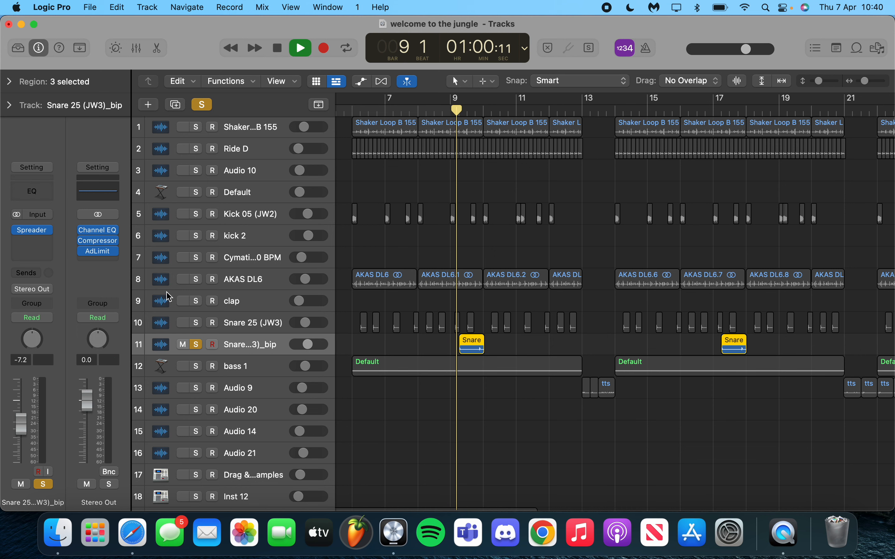
pyautogui.click(196, 324)
pyautogui.press('space')
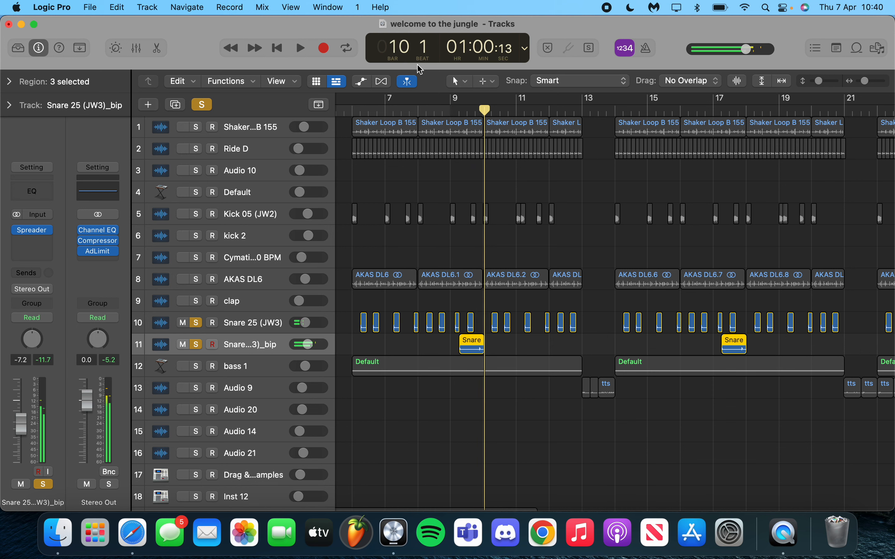
pyautogui.click(452, 107)
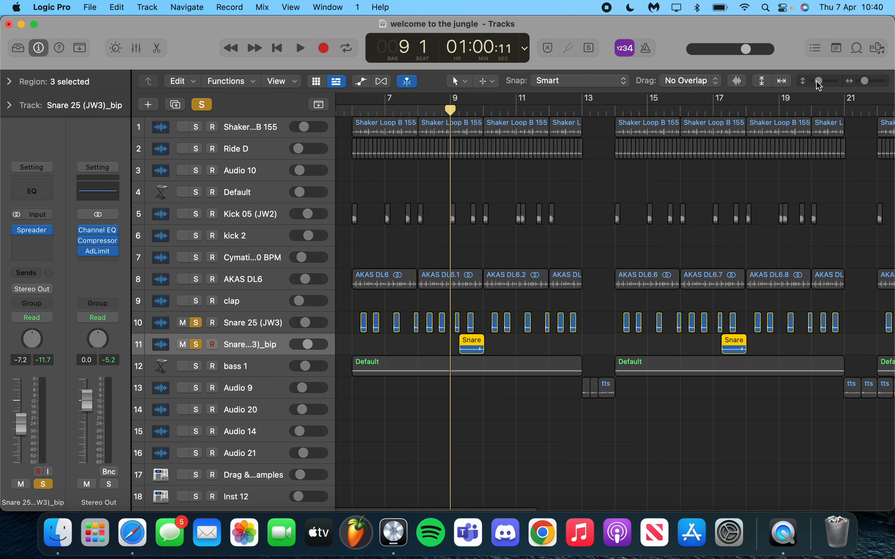
# Examine the Spreader settings on the Snare 25 (JW3)_bip track, close the plug-in, and clear the solos
pyautogui.moveTo(819, 86); pyautogui.dragTo(820, 84)
pyautogui.scroll(2, 214, 436)
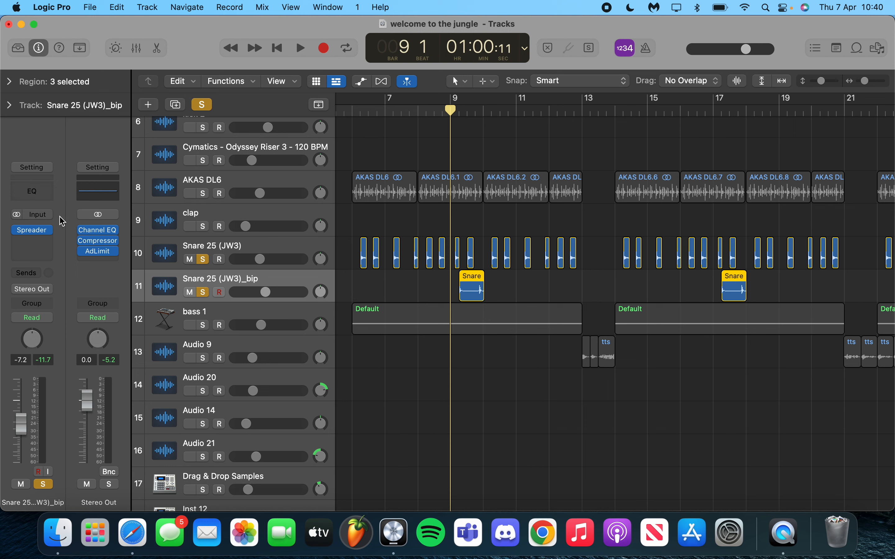
pyautogui.click(37, 232)
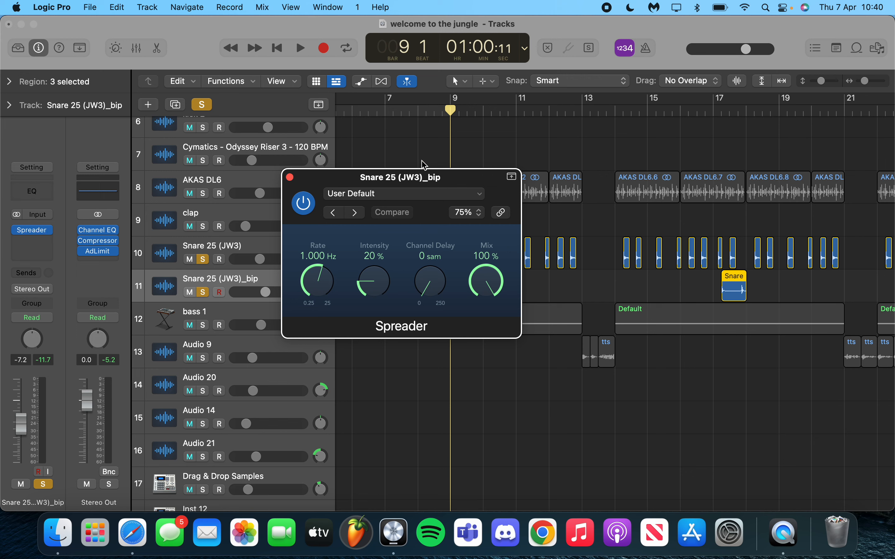
pyautogui.moveTo(423, 178); pyautogui.dragTo(248, 205)
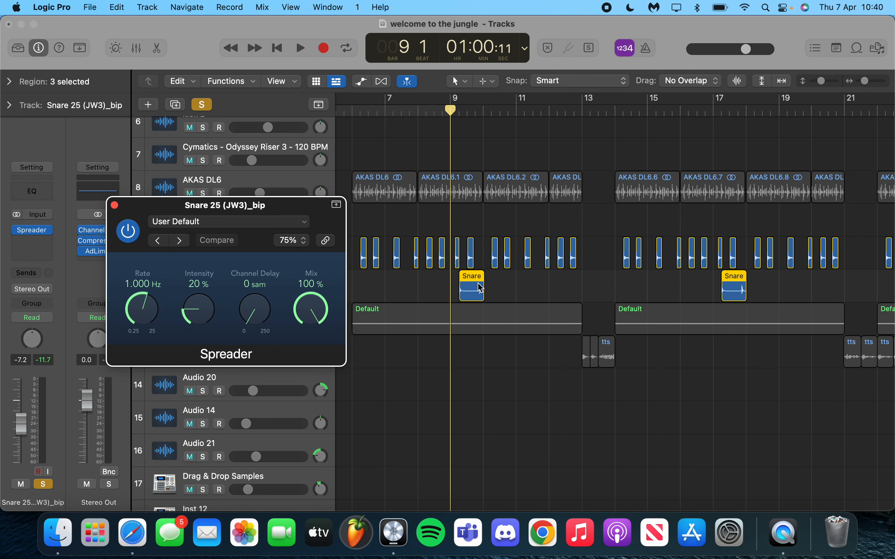
pyautogui.click(115, 205)
pyautogui.press('super+Left')
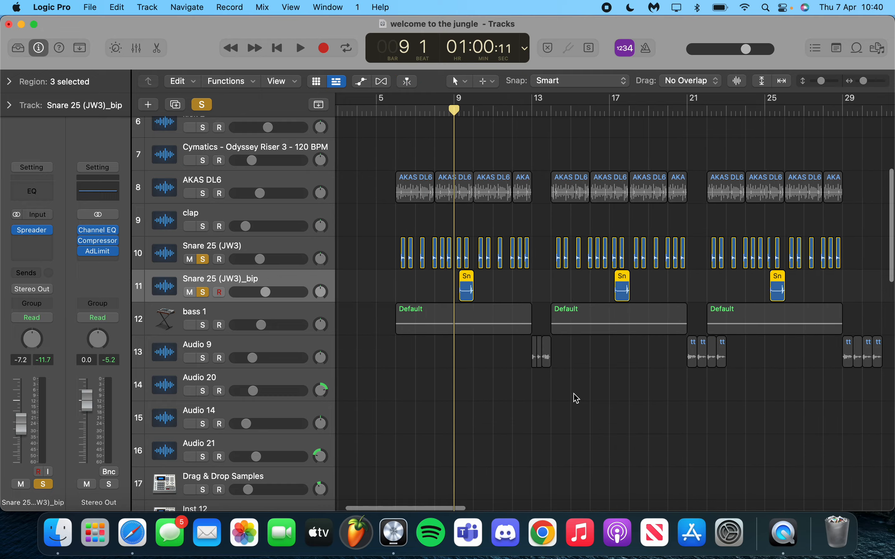
pyautogui.press('super+Left')
pyautogui.click(202, 104)
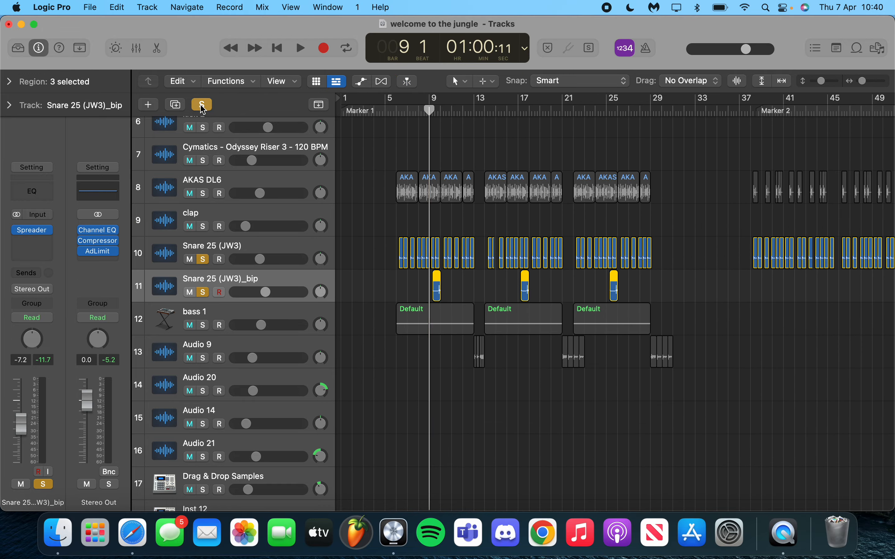
# Solo Shaker Loop B 155, Ride D, Kick 05 (JW2), AKAS DL6, clap, Snare 25 (JW3) and Snare 25 (JW3)_bip together
pyautogui.scroll(5, 498, 279)
pyautogui.click(202, 140)
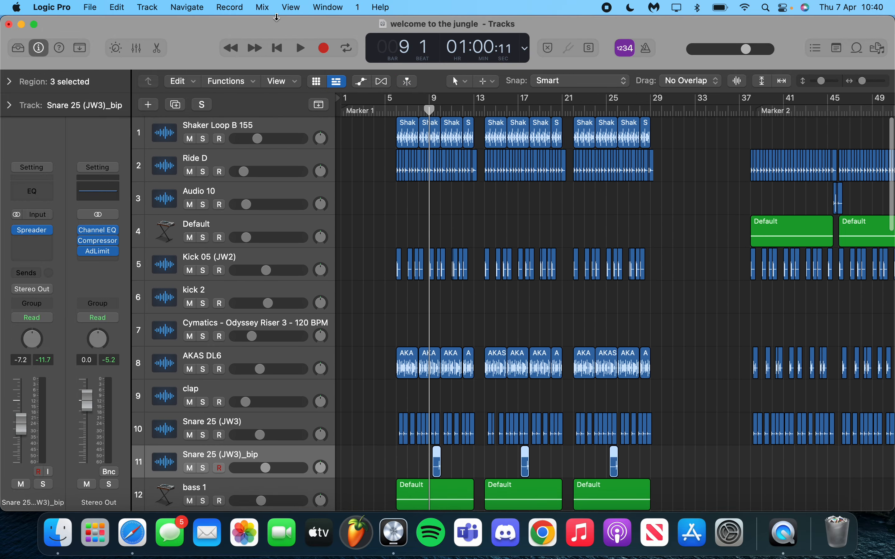
pyautogui.click(203, 172)
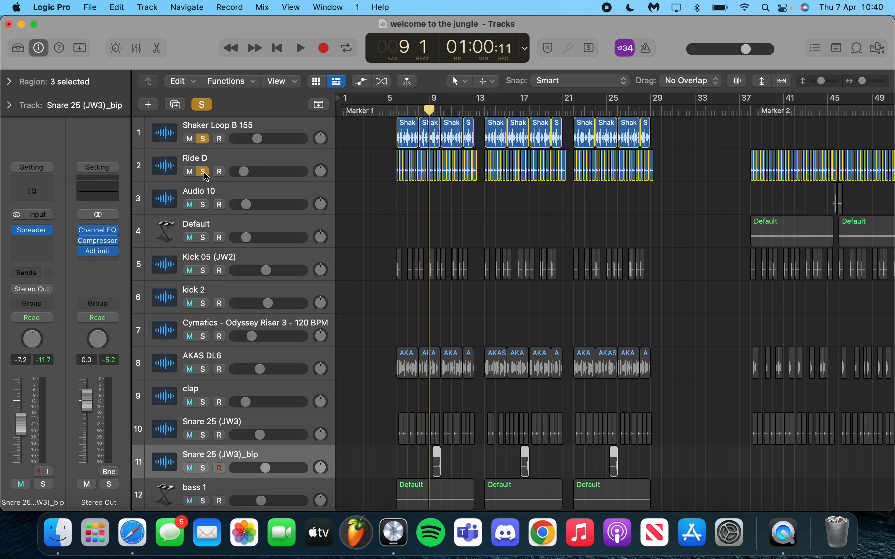
pyautogui.click(203, 237)
pyautogui.click(203, 238)
pyautogui.click(203, 270)
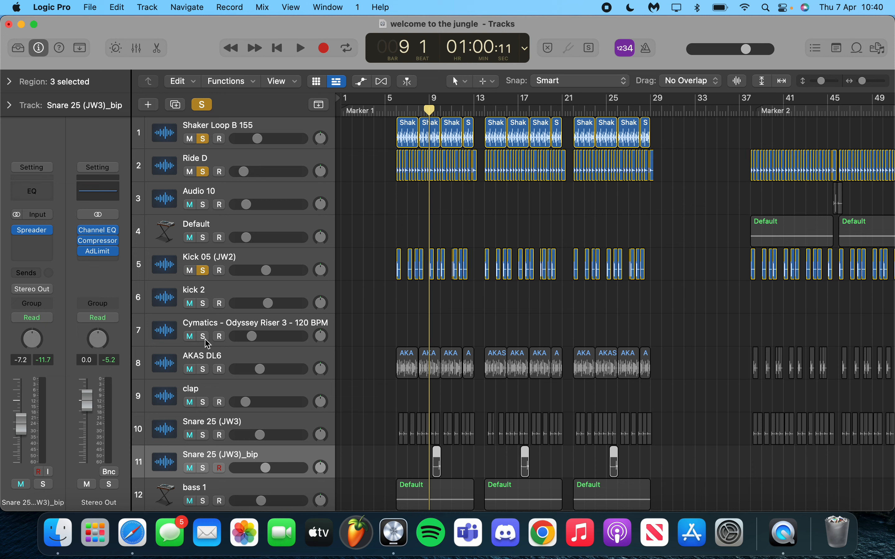
pyautogui.click(203, 369)
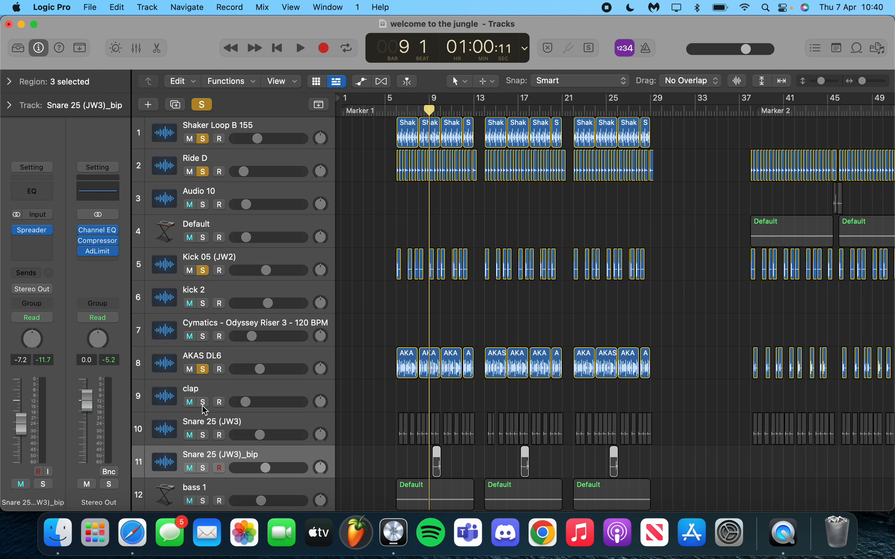
pyautogui.click(205, 432)
pyautogui.click(202, 435)
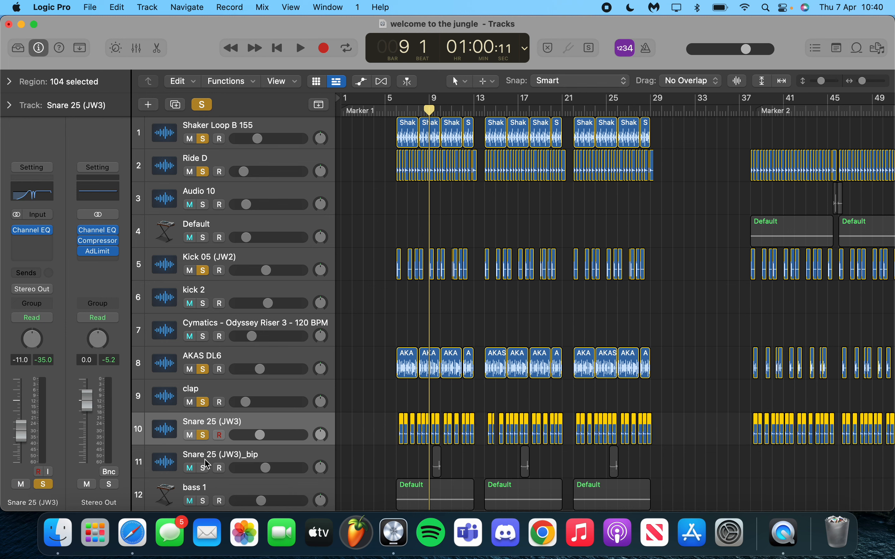
pyautogui.click(203, 468)
# Play the soloed drum tracks from bar 9, clear all solos during playback, and stop
pyautogui.press('space')
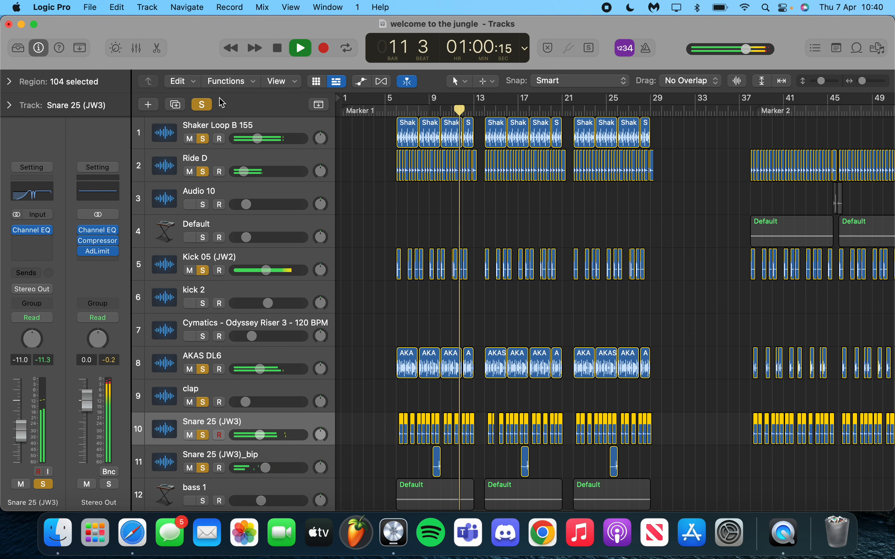
pyautogui.click(203, 105)
pyautogui.press('space')
# Solo the bass 1 track, play it from bar 6, and stop playback
pyautogui.scroll(-4, 492, 341)
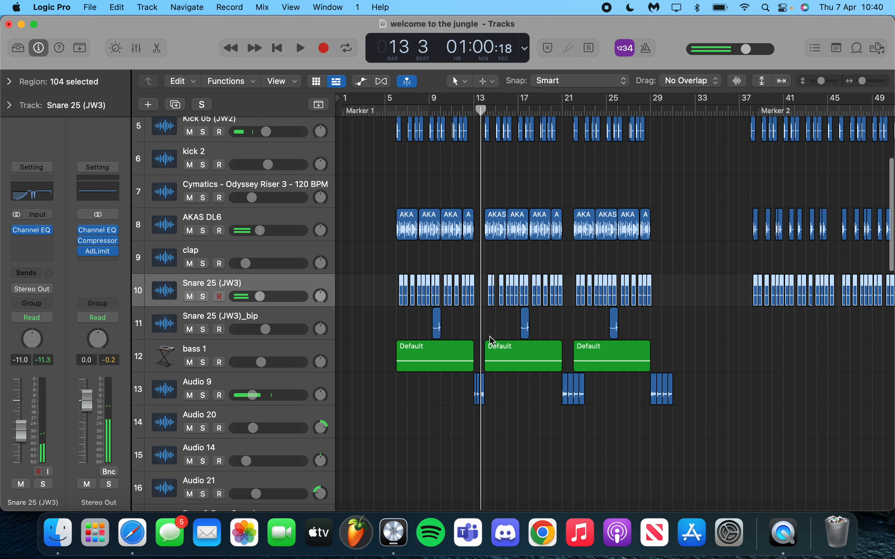
pyautogui.scroll(3, 393, 348)
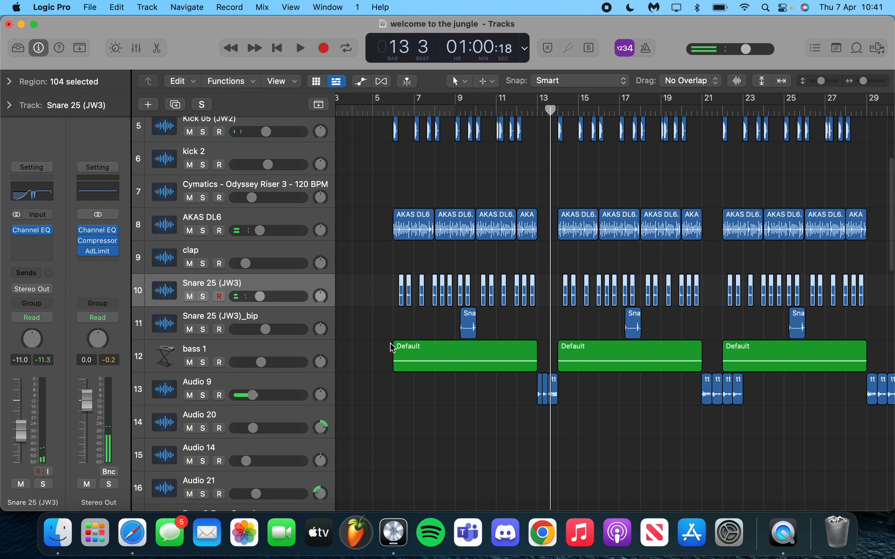
pyautogui.click(389, 110)
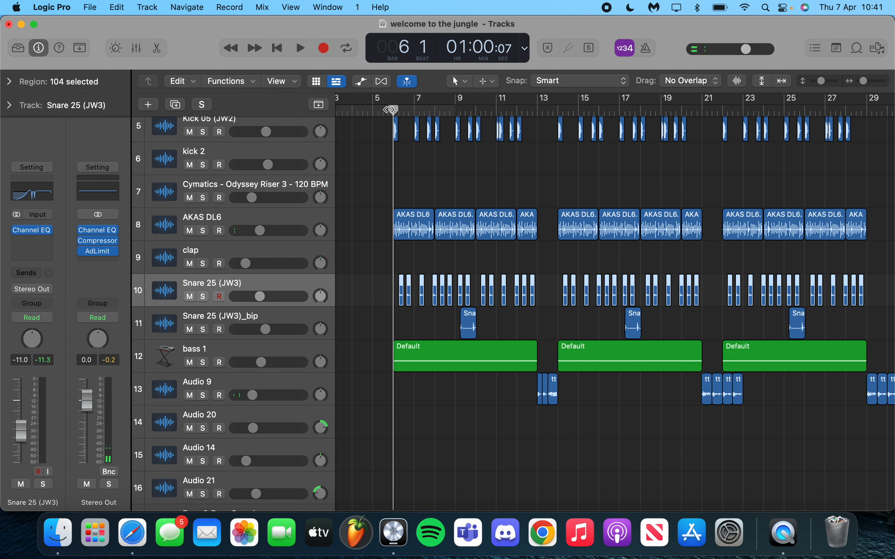
pyautogui.click(400, 268)
pyautogui.click(306, 357)
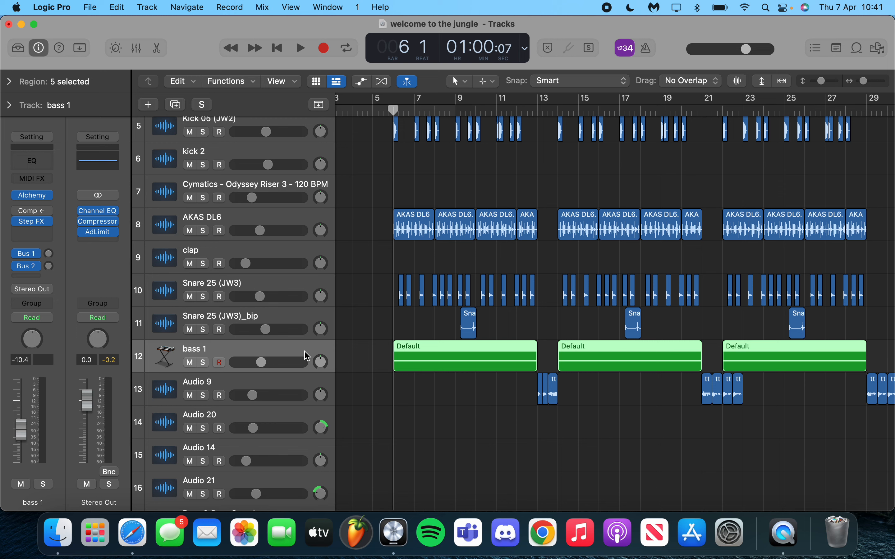
pyautogui.click(204, 363)
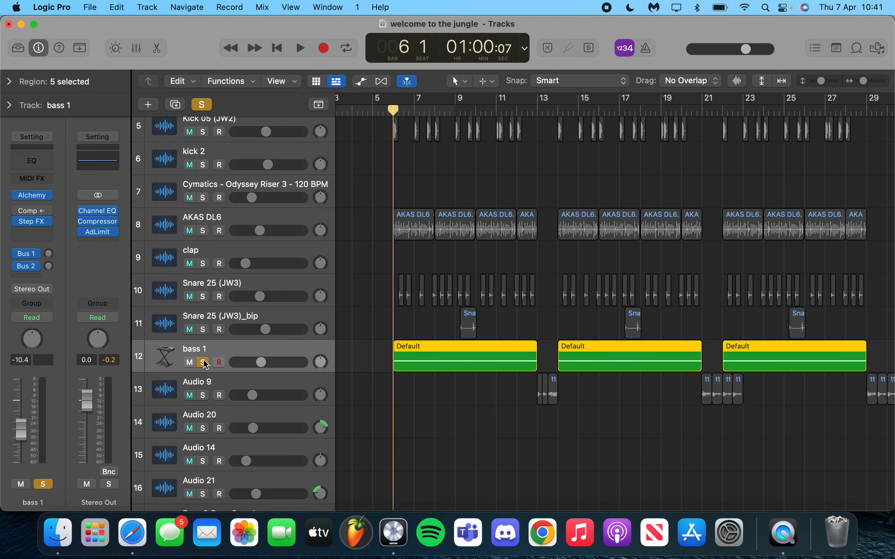
pyautogui.press('space')
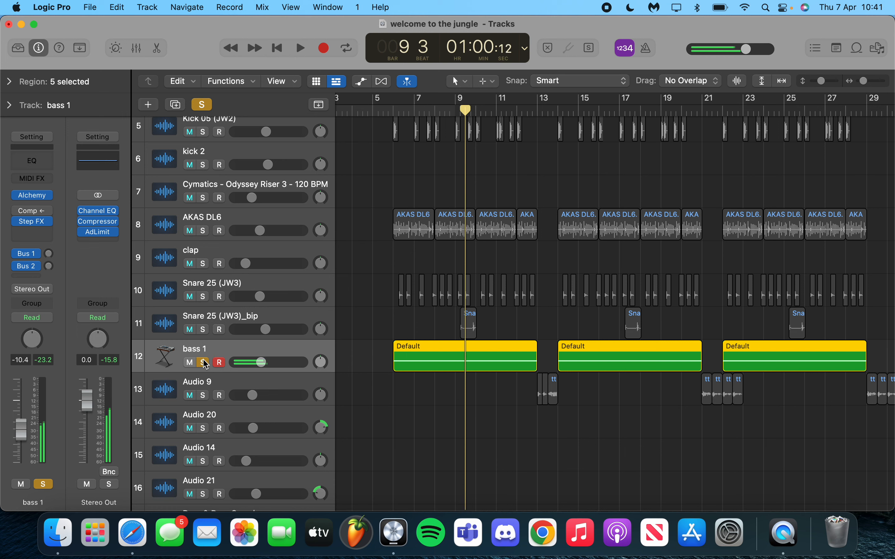
pyautogui.press('space')
# Return the playhead to bar 9, examine the Alchemy synth settings on the bass 1 track, and close the plug-in
pyautogui.click(455, 110)
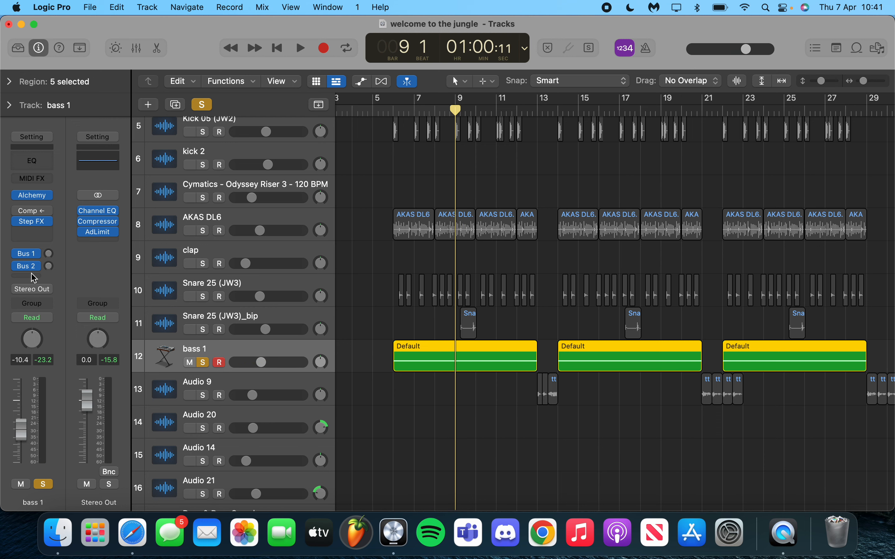
pyautogui.click(35, 196)
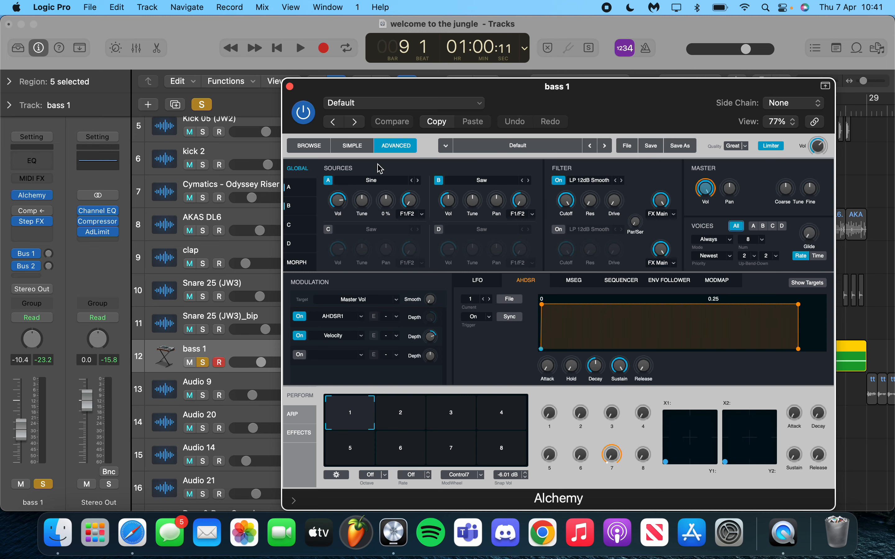
pyautogui.click(290, 87)
# Bypass Step FX on the bass 1 track, play the soloed bass from bar 6, and stop playback
pyautogui.click(16, 221)
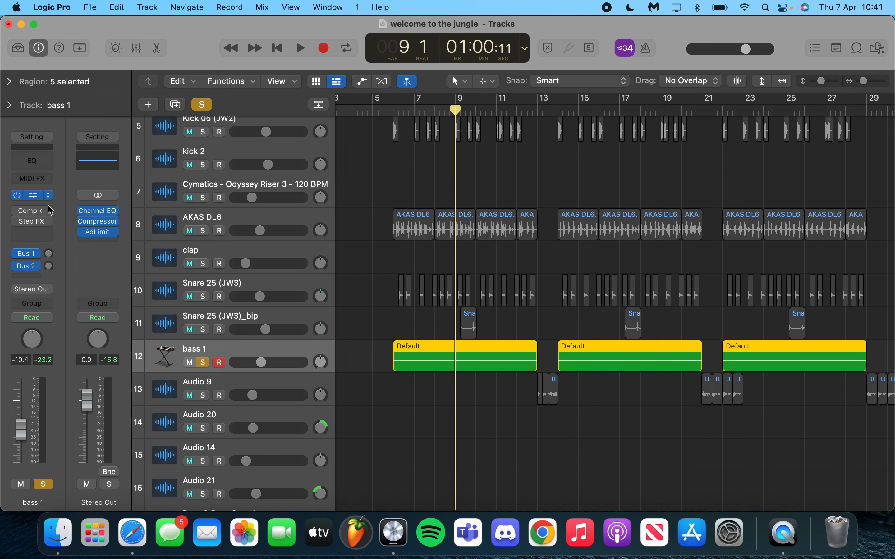
pyautogui.click(393, 112)
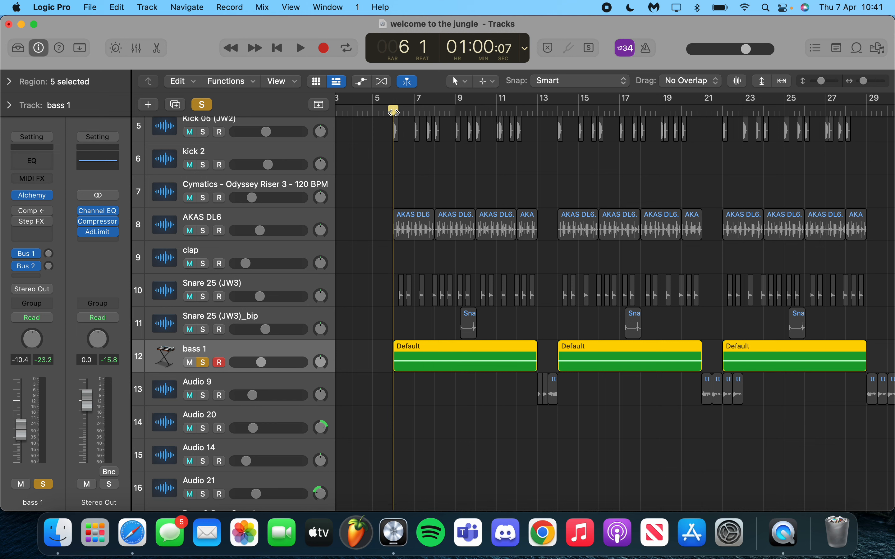
pyautogui.press('space')
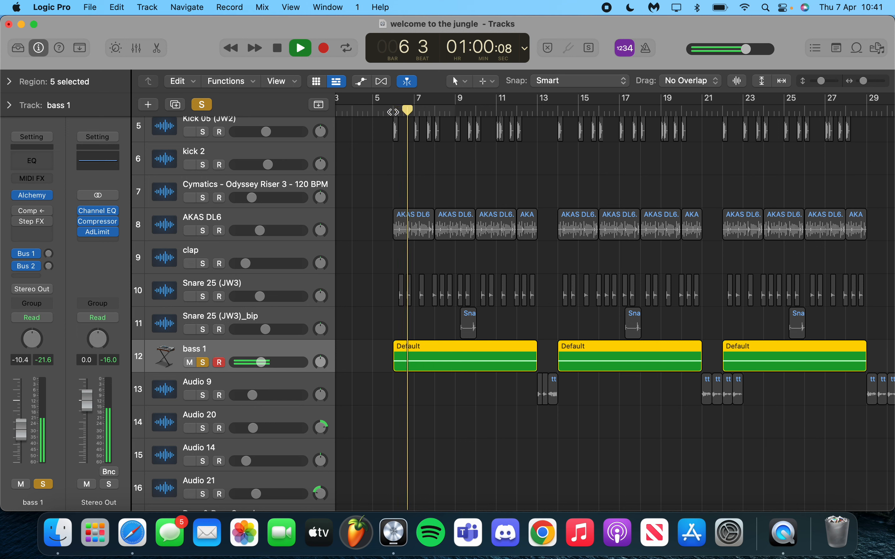
pyautogui.press('space')
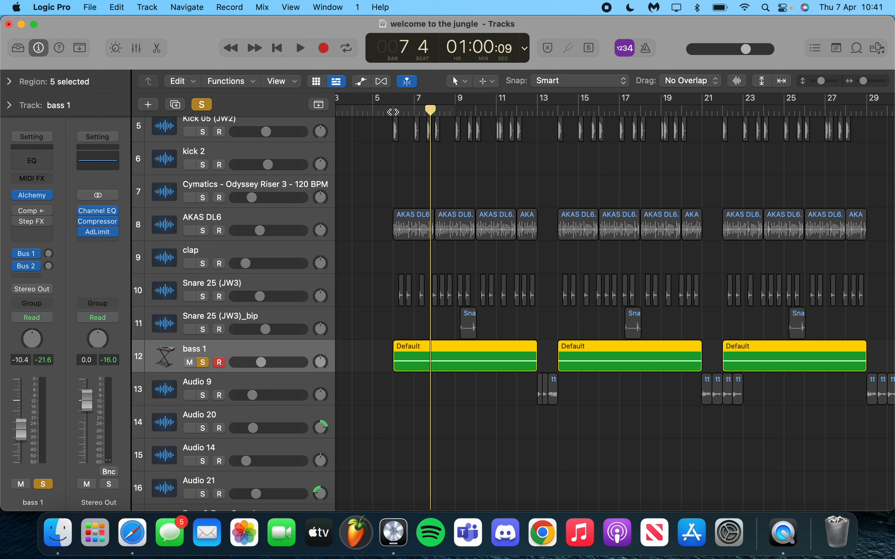
# Turn Step FX back on for the bass 1 track, examine its settings, and close the plug-in
pyautogui.moveTo(37, 224)
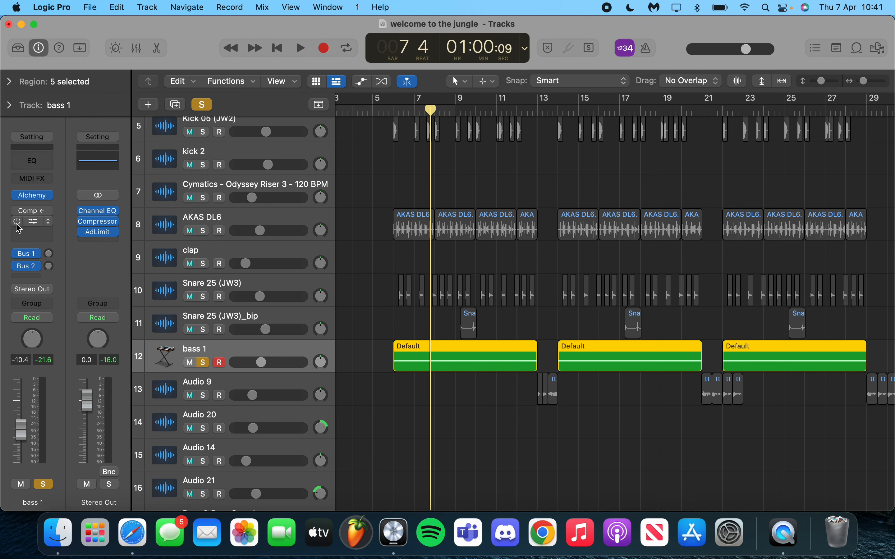
pyautogui.click(32, 222)
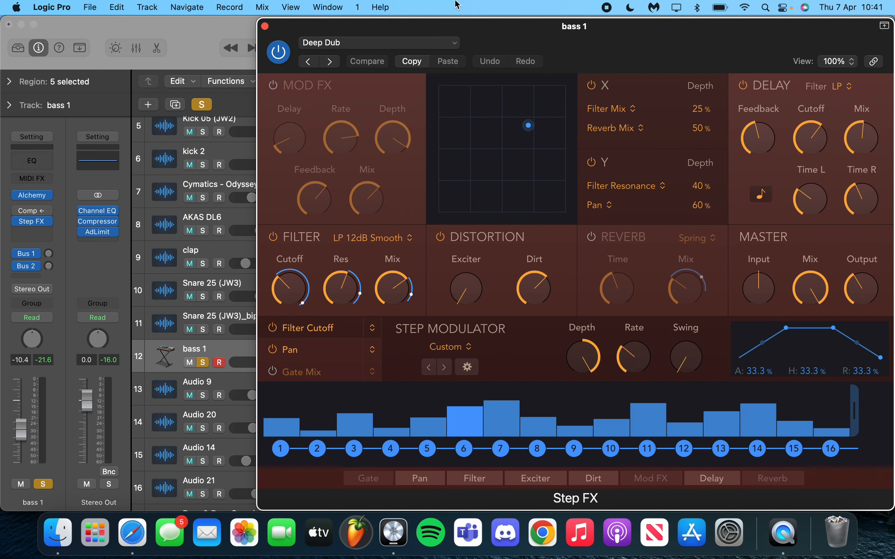
pyautogui.click(265, 25)
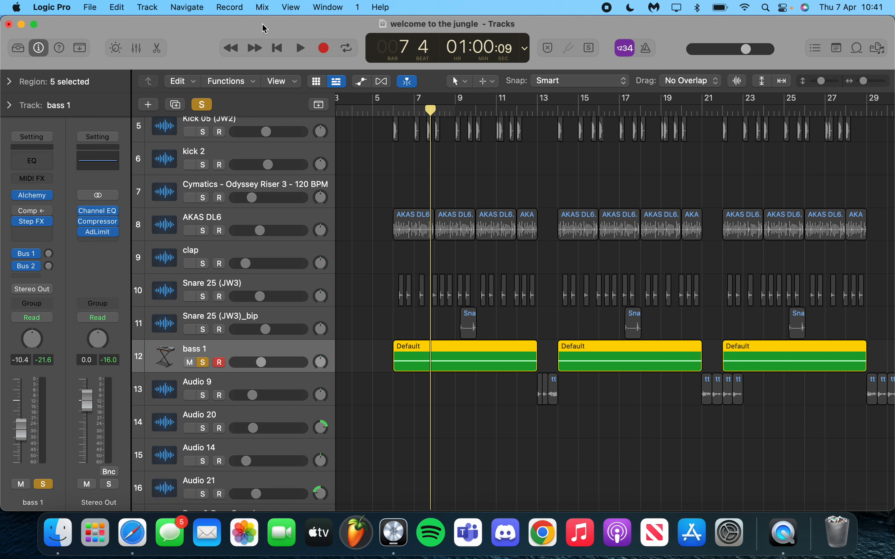
# Play the soloed bass 1 track from just before bar 6, toggling Step FX during playback, and stop
pyautogui.click(392, 111)
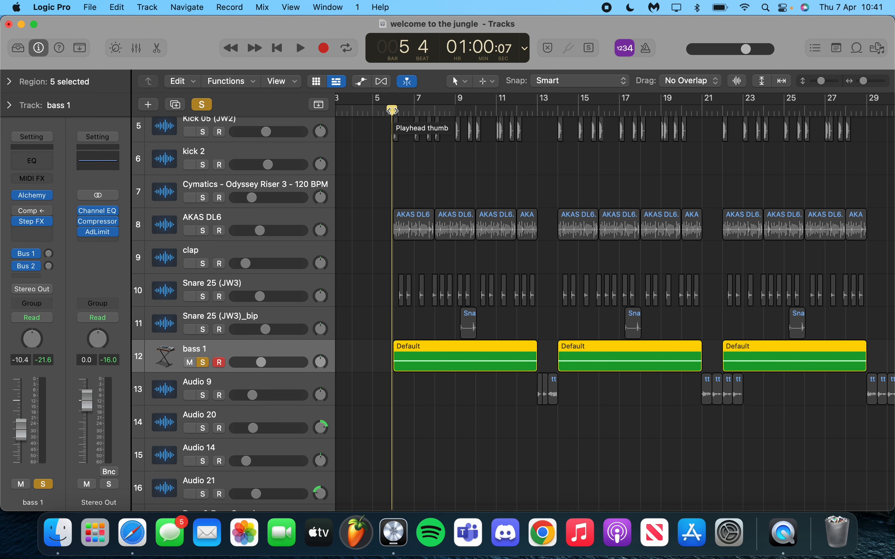
pyautogui.press('space')
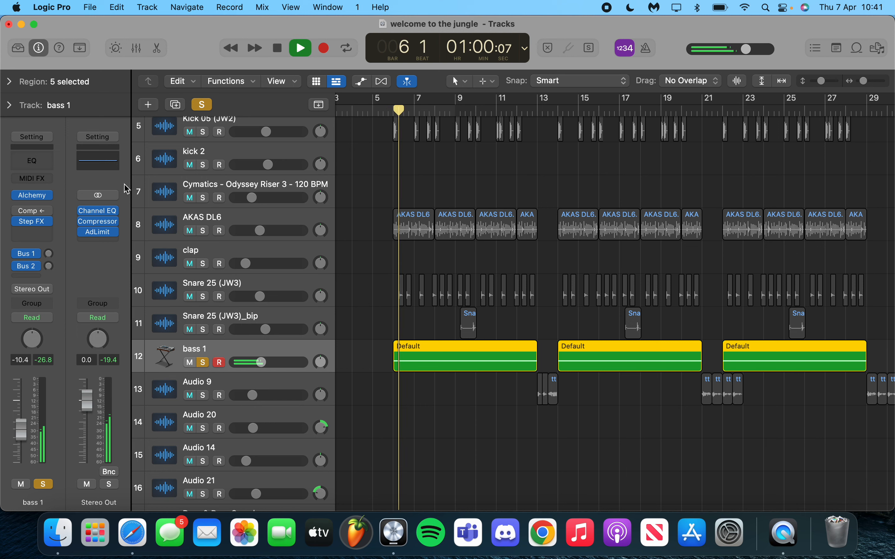
pyautogui.click(17, 221)
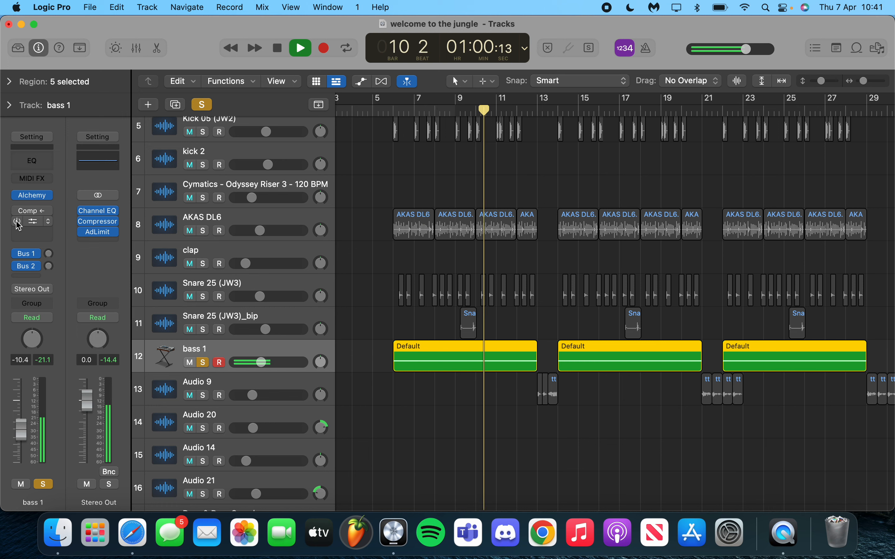
pyautogui.press('space')
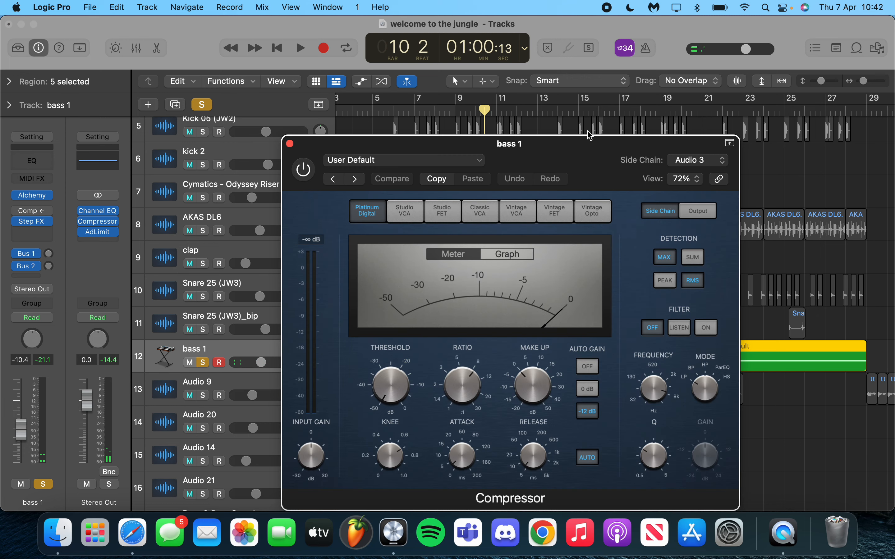
# Examine the side-chained Compressor settings on the bass 1 track and close the plug-in
pyautogui.moveTo(577, 150); pyautogui.dragTo(526, 90)
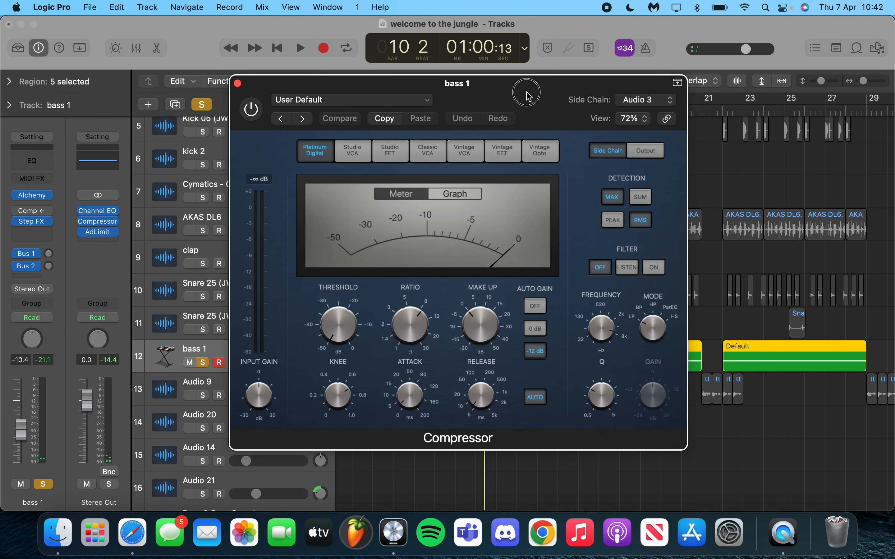
pyautogui.click(237, 83)
pyautogui.press('z')
pyautogui.press('z')
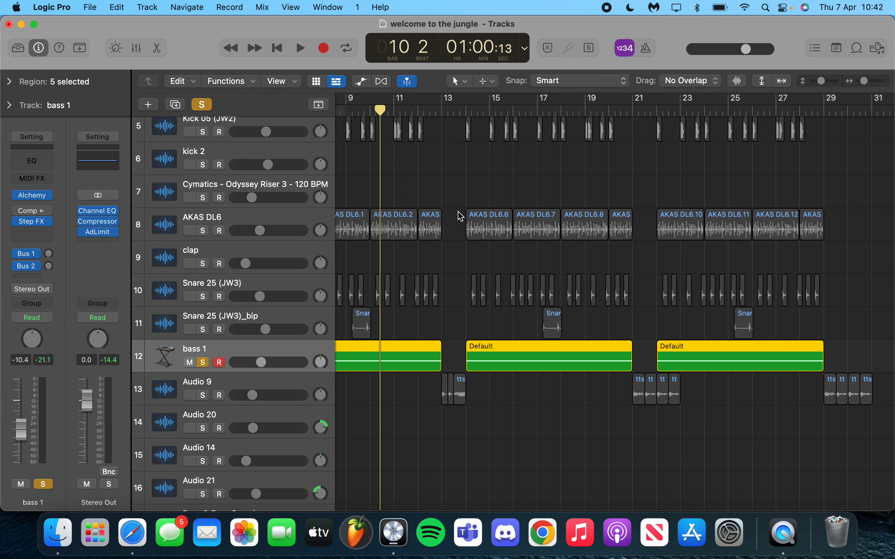
# Clear the existing solos, solo only the Audio 9 track, and place the playhead at bar 12, beat 2
pyautogui.scroll(-5, 461, 216)
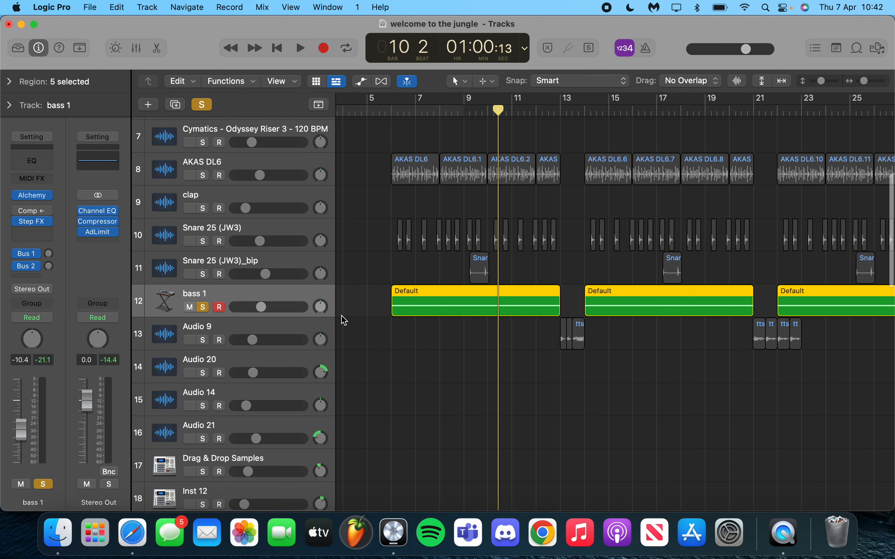
pyautogui.click(245, 330)
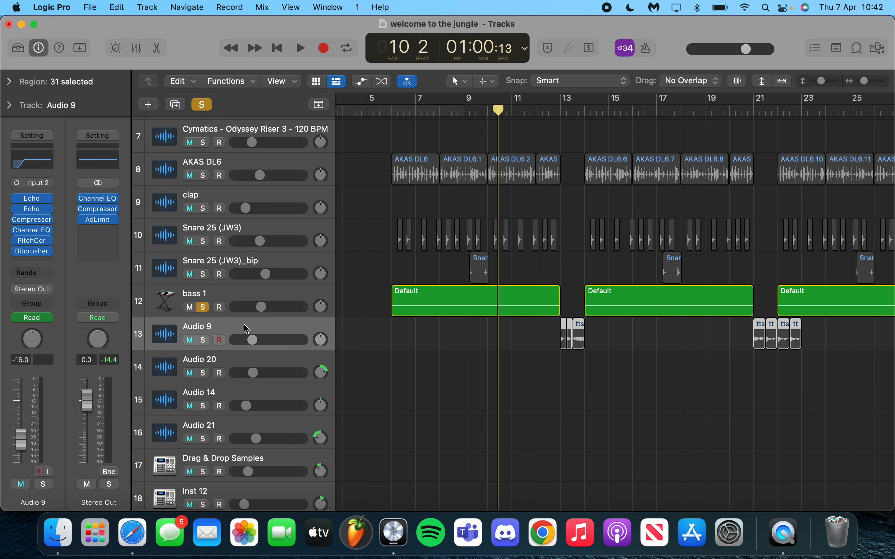
pyautogui.click(202, 340)
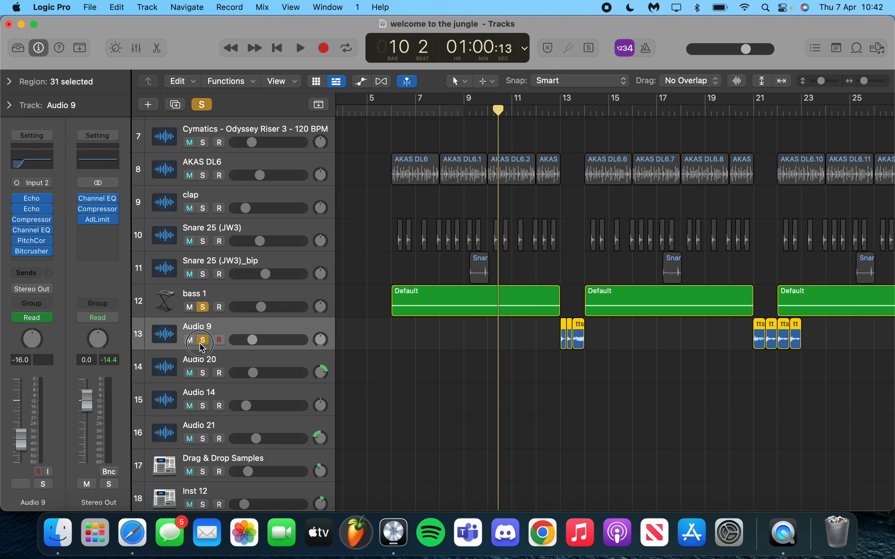
pyautogui.click(207, 102)
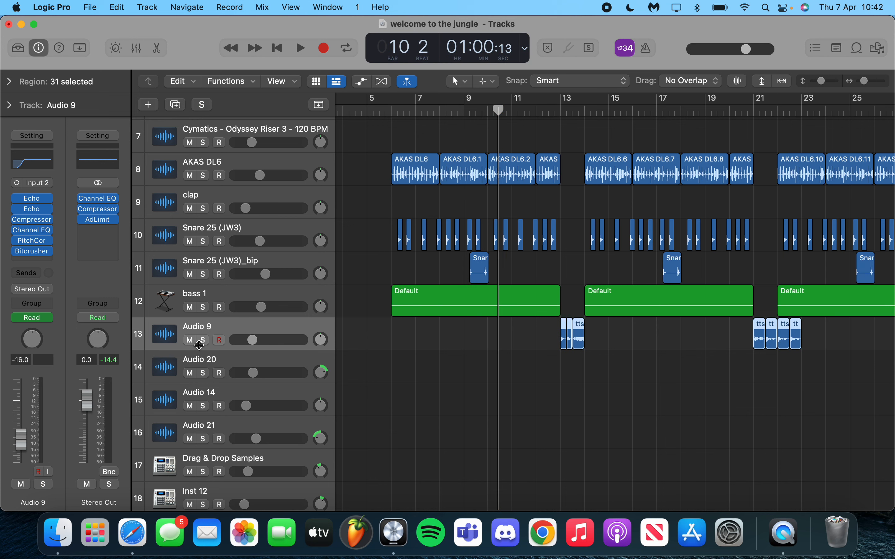
pyautogui.click(202, 340)
pyautogui.hscroll(3, 665, 220)
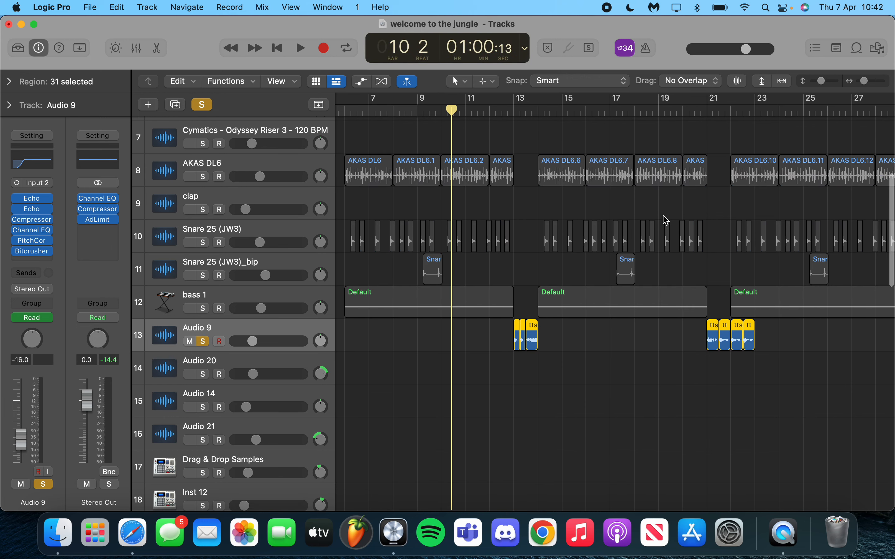
pyautogui.moveTo(510, 110); pyautogui.dragTo(496, 111)
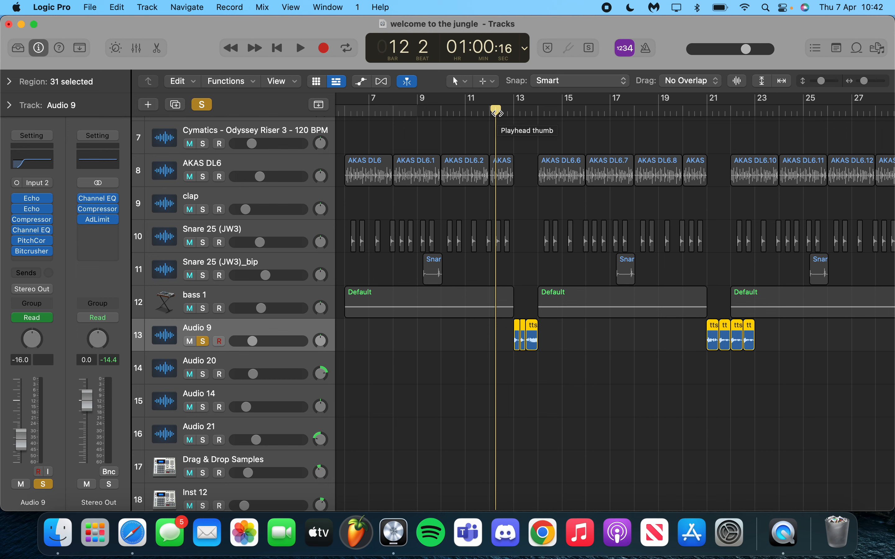
# Bypass all six effects on the Audio 9 track: both Echos, Compressor, Channel EQ, Pitch Correction and Bitcrusher
pyautogui.scroll(-3, 495, 113)
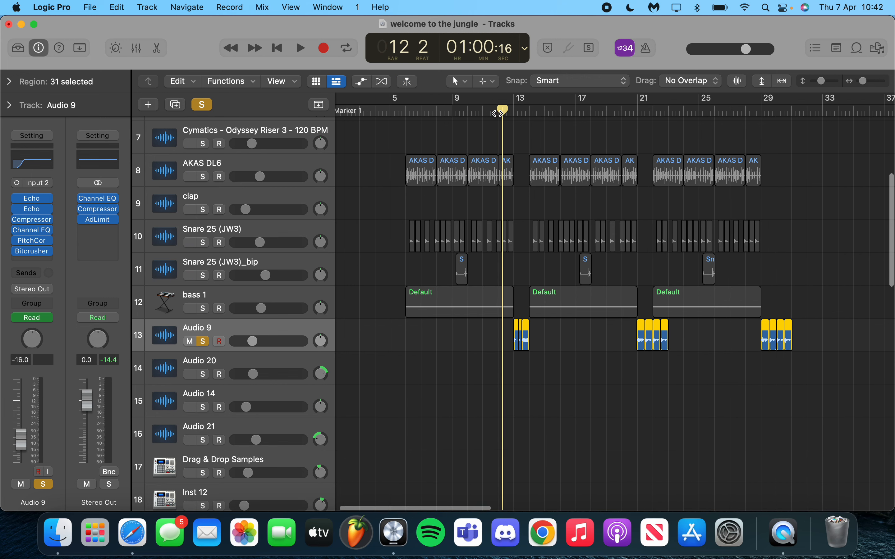
pyautogui.scroll(3, 498, 112)
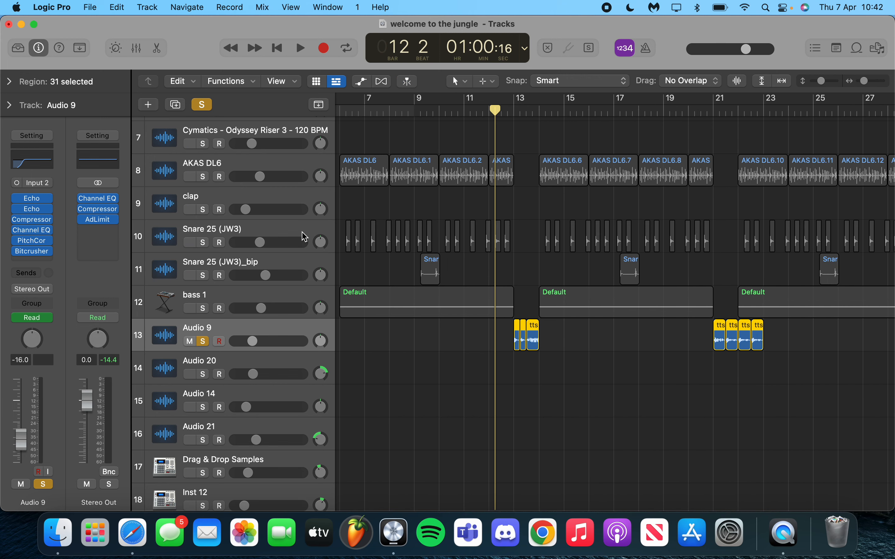
pyautogui.moveTo(17, 200)
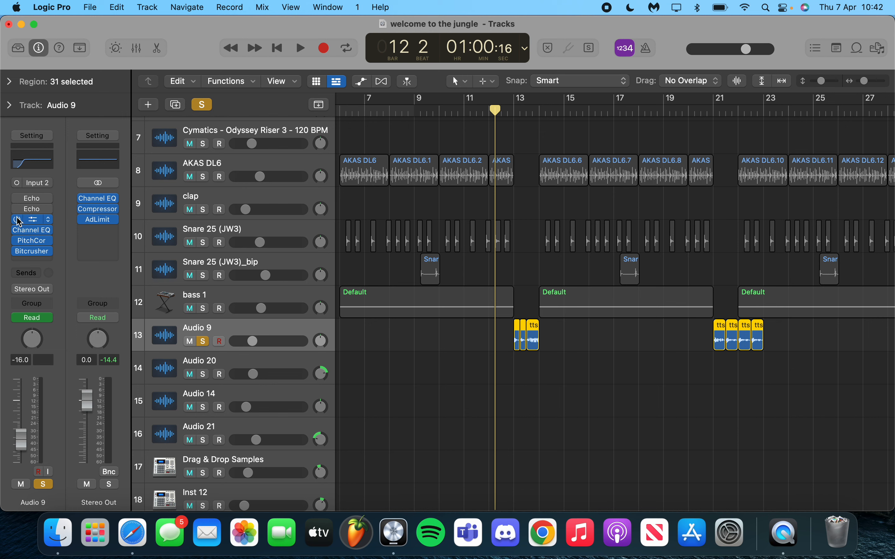
pyautogui.moveTo(18, 220); pyautogui.dragTo(19, 251)
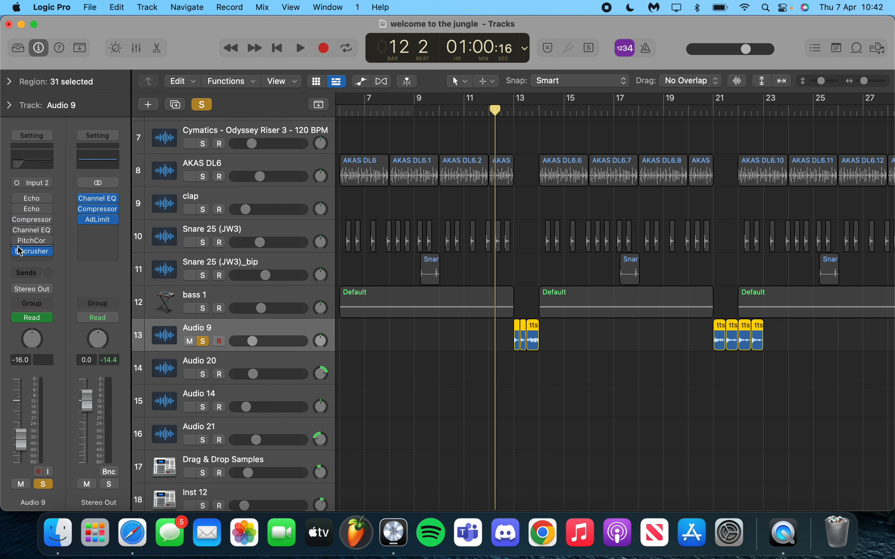
pyautogui.click(20, 259)
pyautogui.click(22, 258)
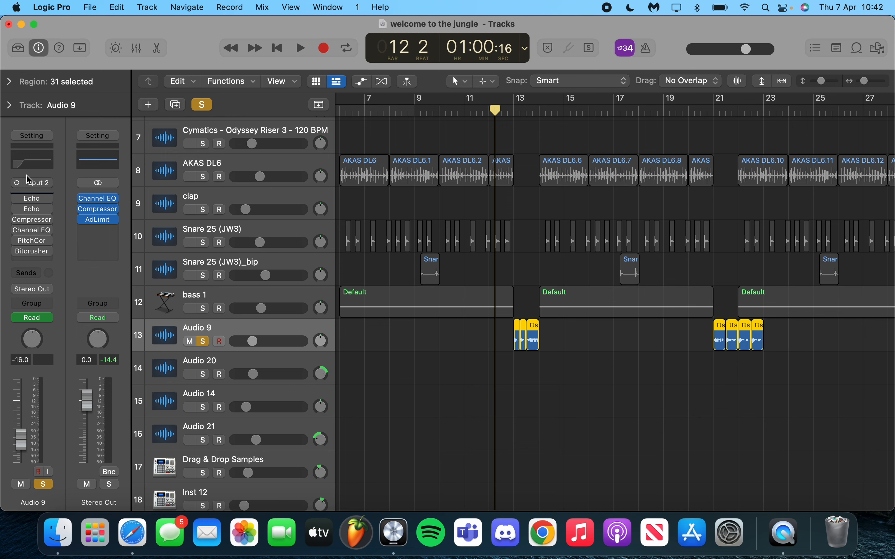
# Play the soloed Audio 9 vocal regions without effects from just before bar 13, and stop playback
pyautogui.scroll(10, 592, 260)
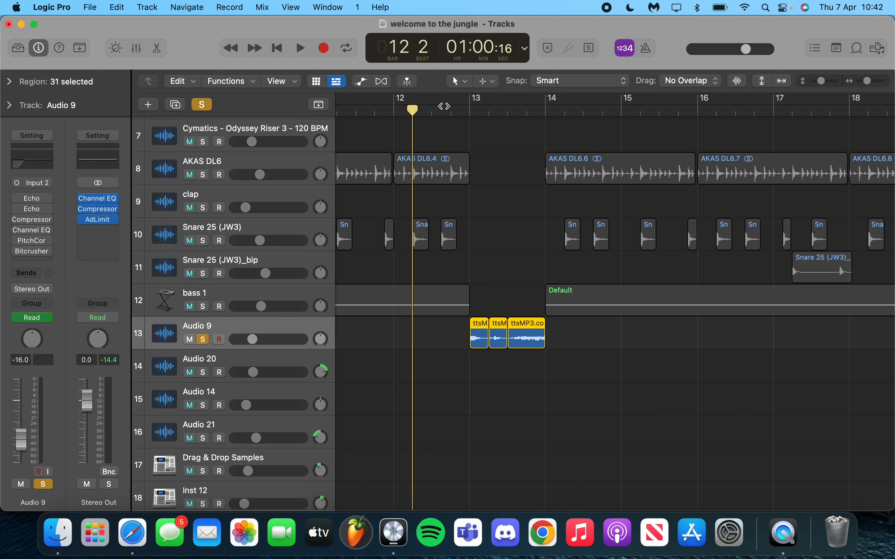
pyautogui.moveTo(444, 107); pyautogui.dragTo(450, 108)
pyautogui.press('space')
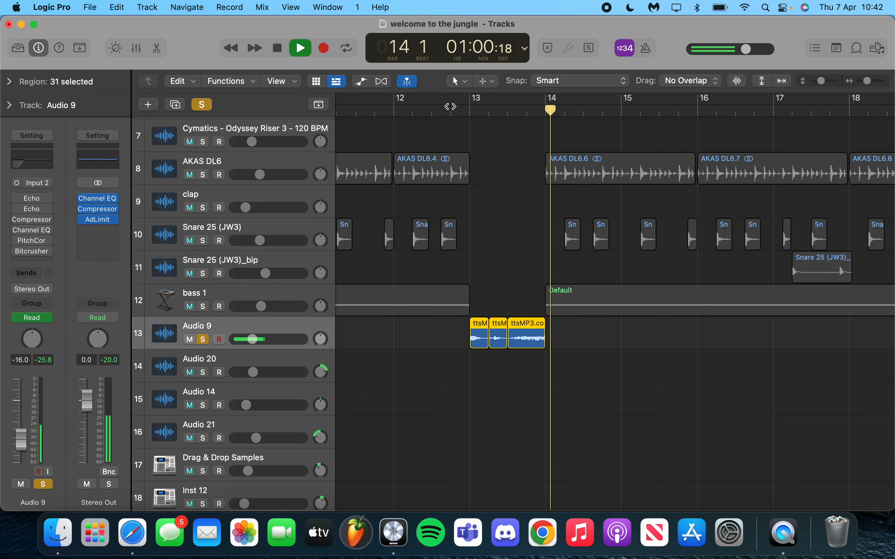
pyautogui.press('space')
# Show Flex editing for the tracks, examine the Audio 9 regions at bar 13, and hide Flex again
pyautogui.press('super+Left')
pyautogui.scroll(1, 479, 174)
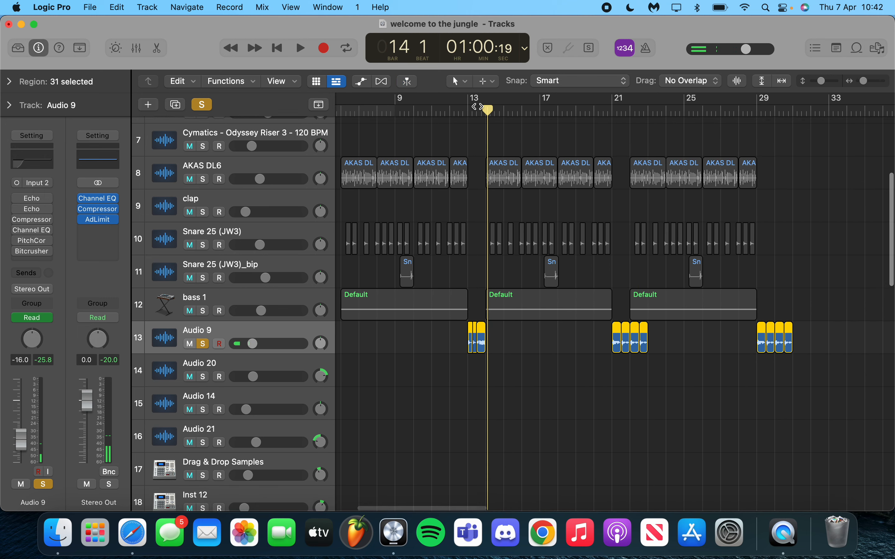
pyautogui.press('super+Right')
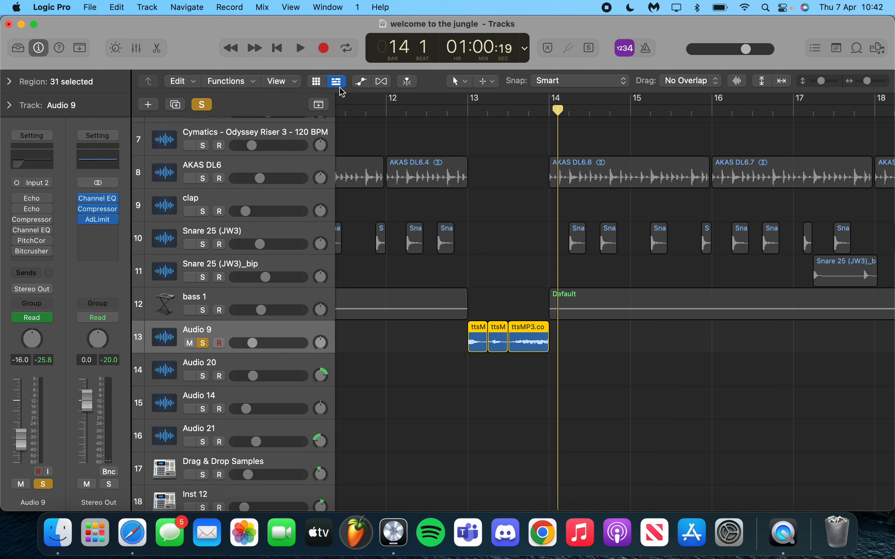
pyautogui.click(382, 81)
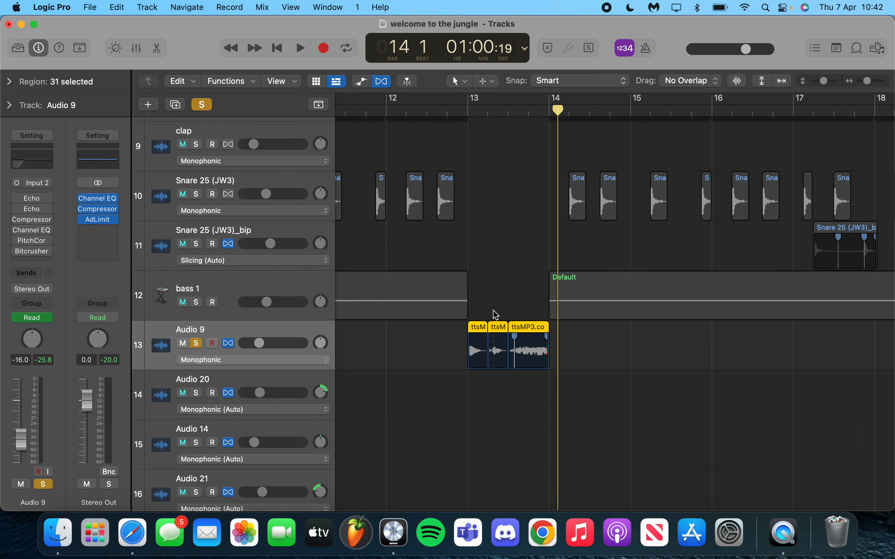
pyautogui.click(381, 81)
# Play the second group of Audio 9 regions from just before bar 21, stop playback, and deselect the regions
pyautogui.press('super+Left')
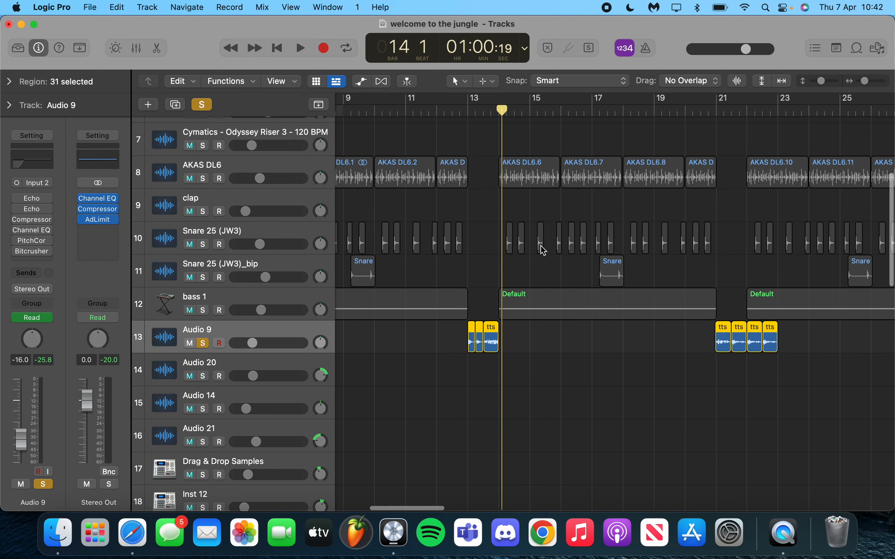
pyautogui.hscroll(5, 543, 251)
pyautogui.scroll(1, 543, 251)
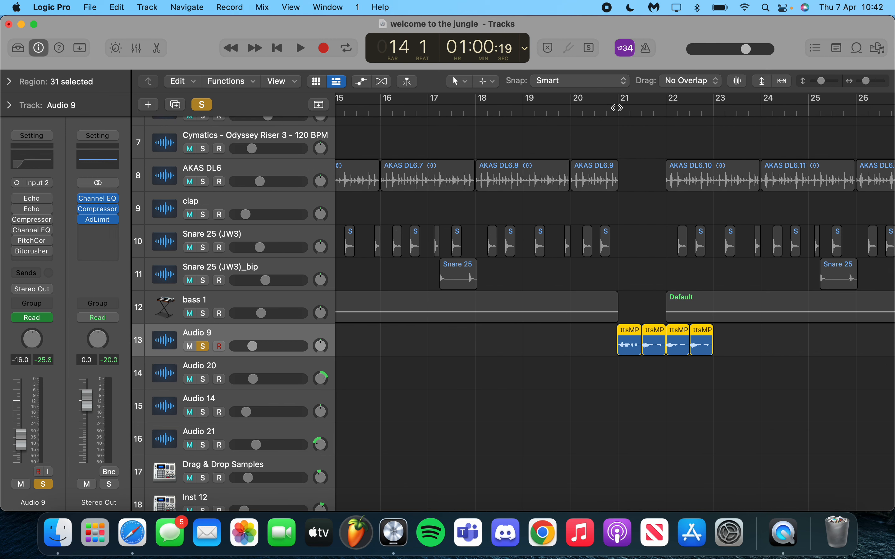
pyautogui.click(616, 110)
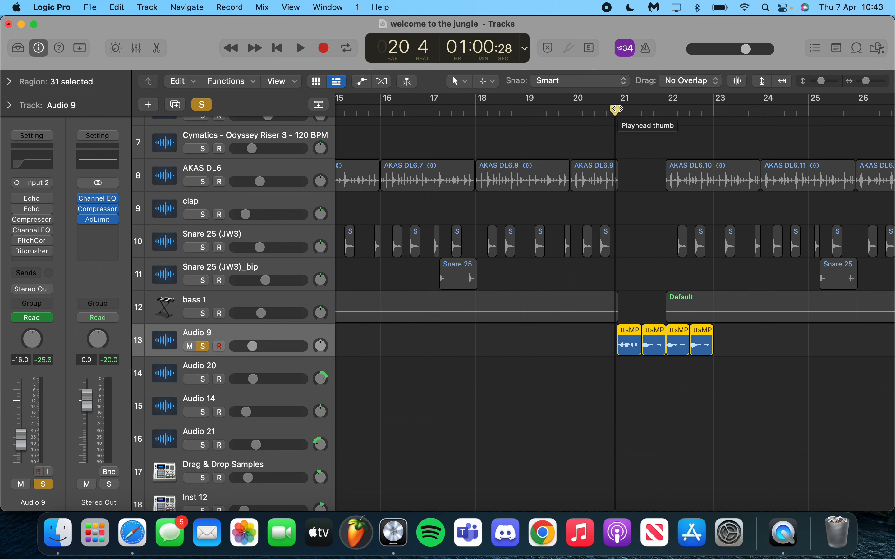
pyautogui.press('space')
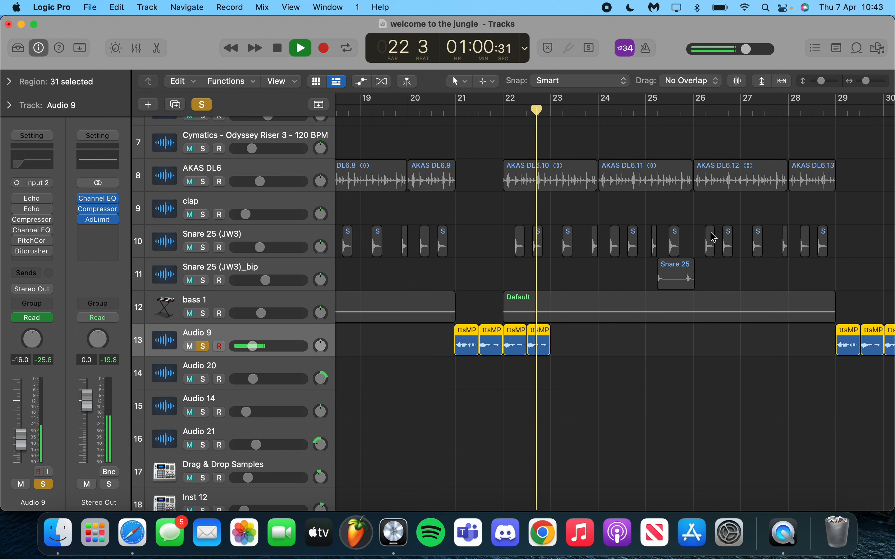
pyautogui.press('space')
pyautogui.click(661, 412)
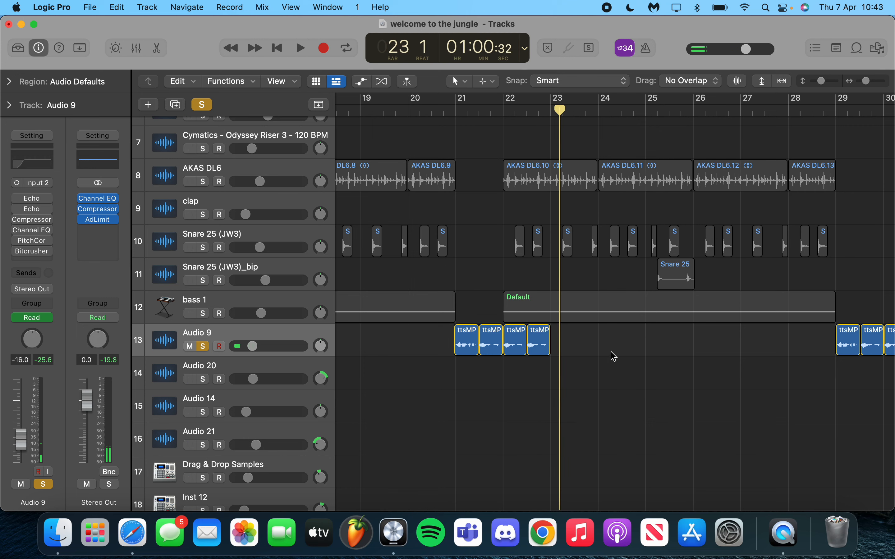
# Return the playhead to bar 13, then turn on Bitcrusher on the Audio 9 track with its settings open
pyautogui.scroll(-10, 477, 381)
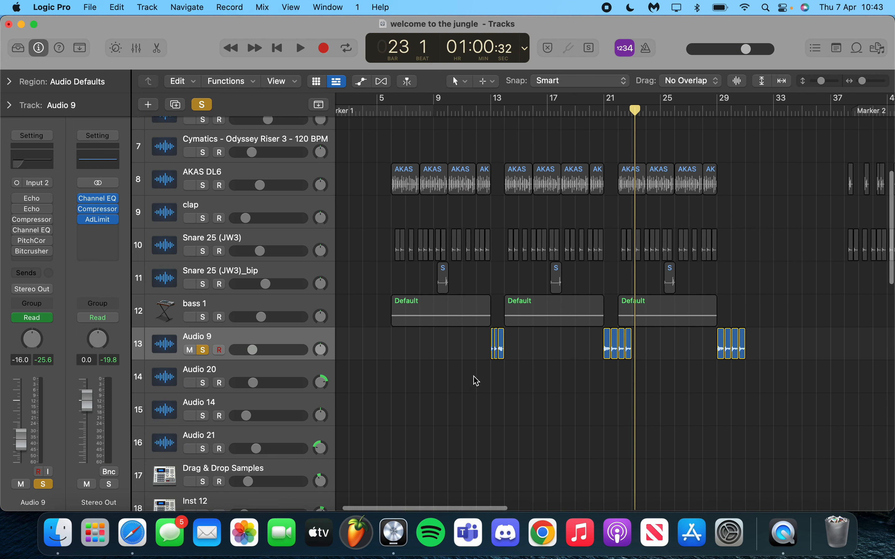
pyautogui.hscroll(-10, 477, 381)
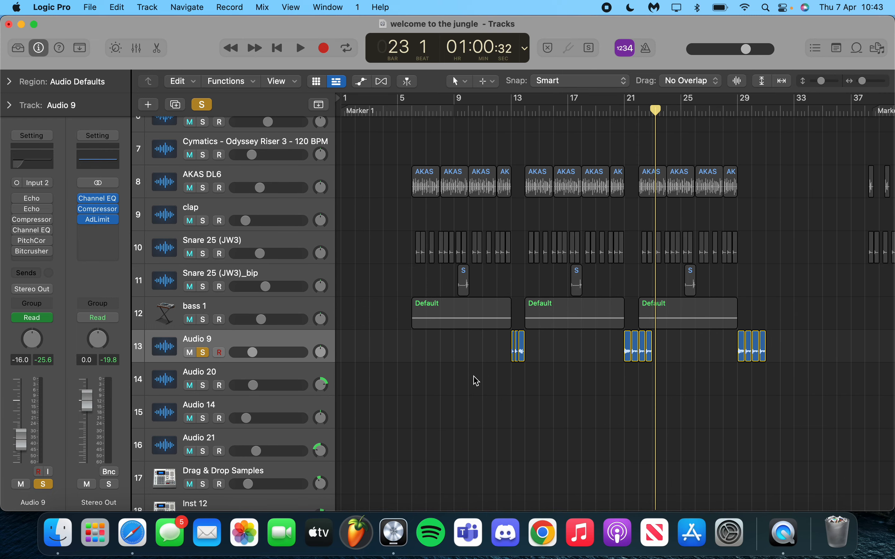
pyautogui.click(511, 110)
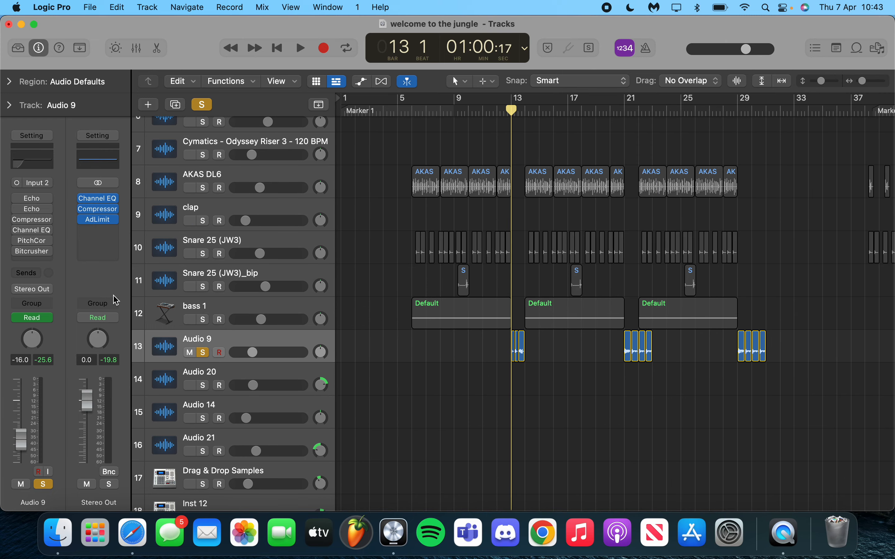
pyautogui.click(22, 253)
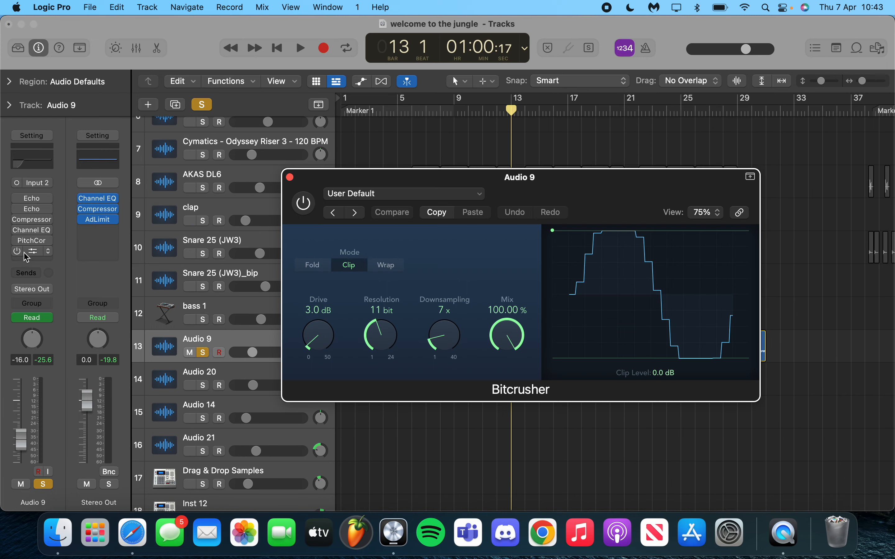
pyautogui.moveTo(489, 175); pyautogui.dragTo(246, 60)
pyautogui.moveTo(313, 76); pyautogui.dragTo(301, 76)
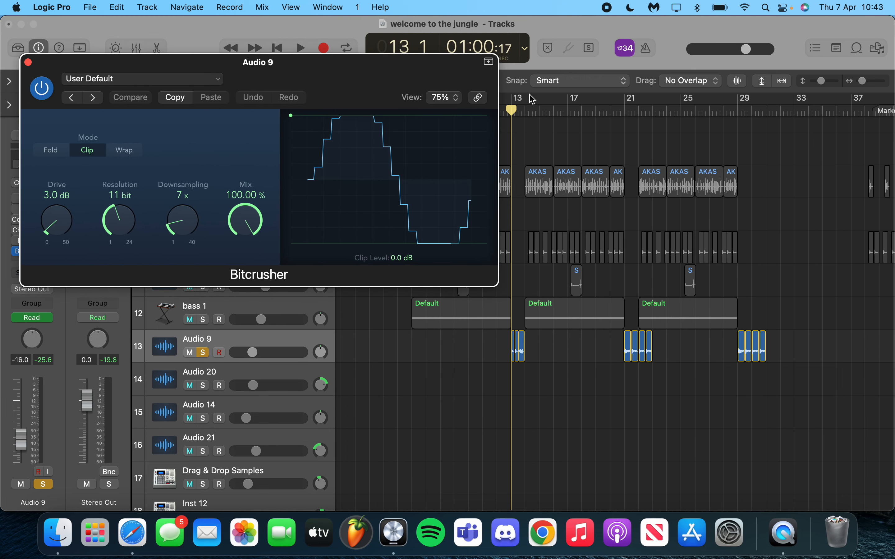
# Play the soloed Audio 9 track with Bitcrusher on from just before bar 13, and stop playback
pyautogui.click(509, 114)
pyautogui.moveTo(509, 115); pyautogui.dragTo(504, 114)
pyautogui.press('space')
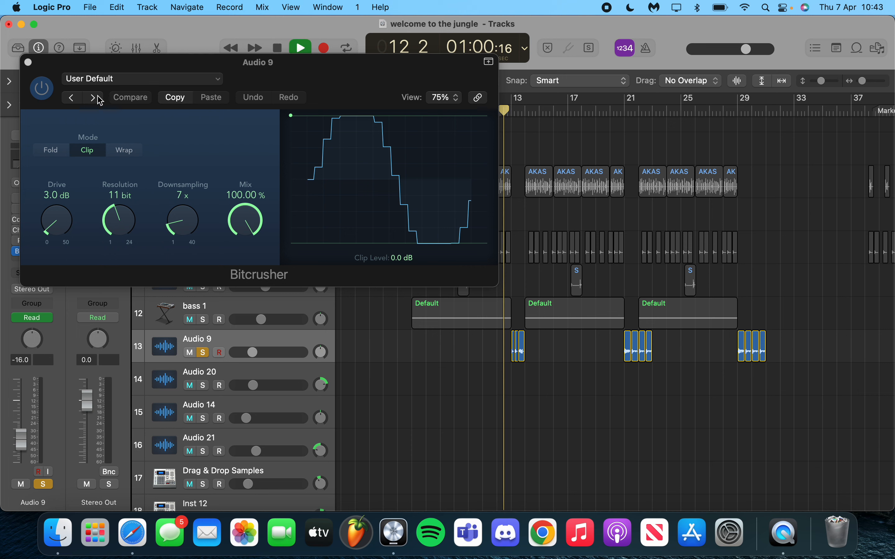
pyautogui.click(53, 64)
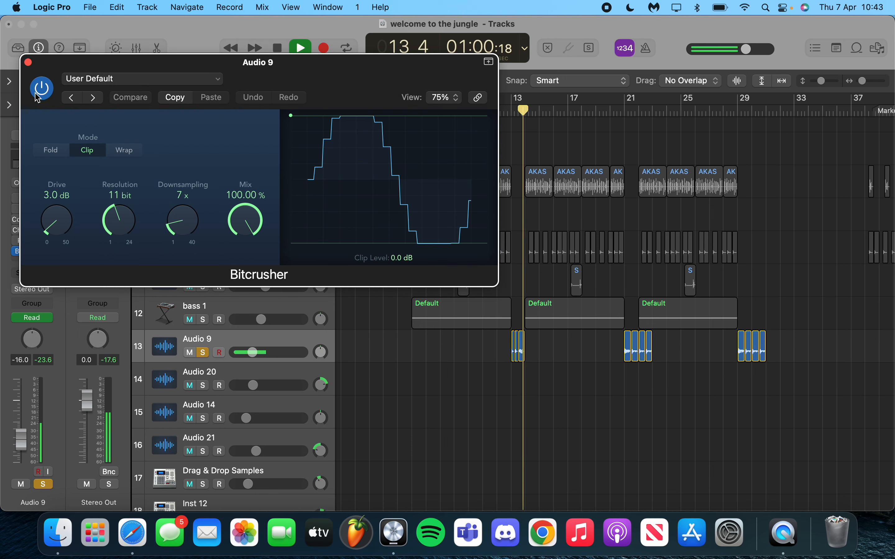
pyautogui.press('space')
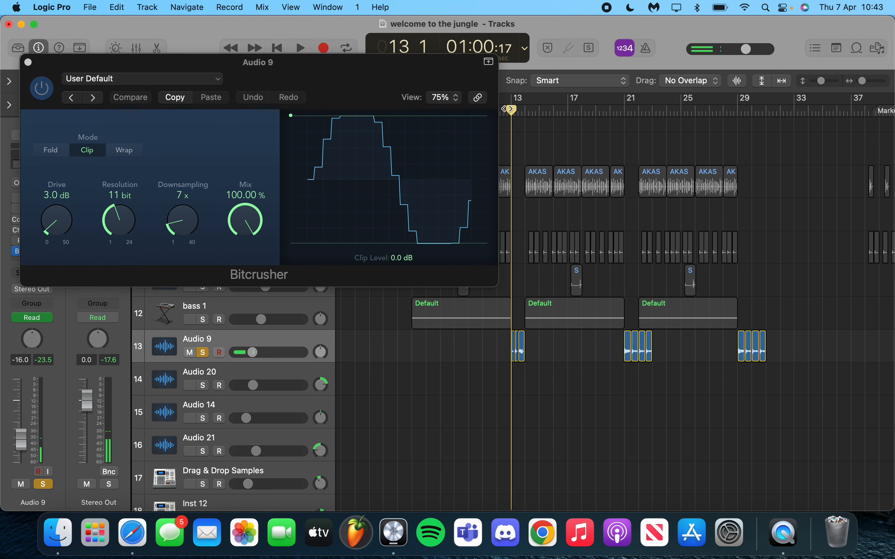
# Play the soloed Audio 9 track from bar 13 with Bitcrusher bypassed, stop, then turn Bitcrusher back on and close its settings
pyautogui.click(42, 88)
pyautogui.press('space')
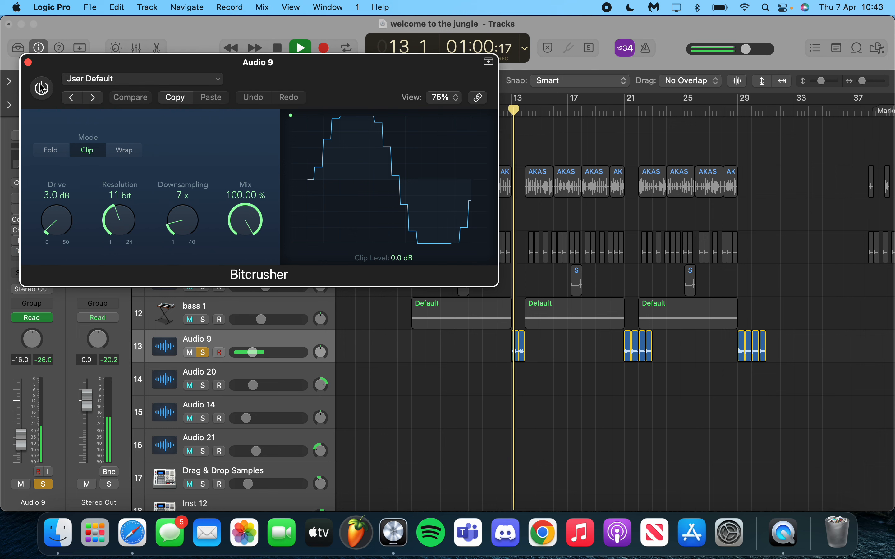
pyautogui.press('space')
pyautogui.click(42, 87)
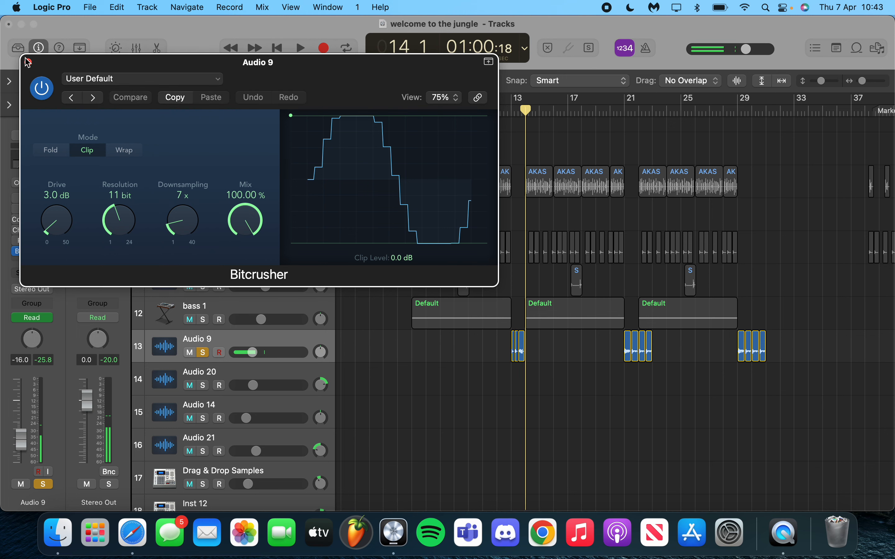
pyautogui.click(29, 63)
# Focus on the Audio 9 regions at bar 13 and place the playhead at bar 12, beat 3
pyautogui.press('super+Right')
pyautogui.press('super+Right')
pyautogui.press('super+Right')
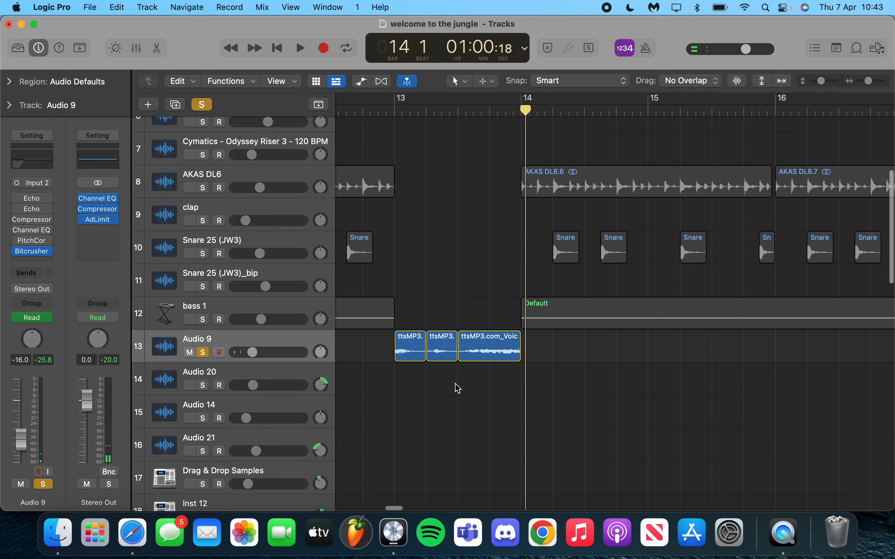
pyautogui.press('super+Left')
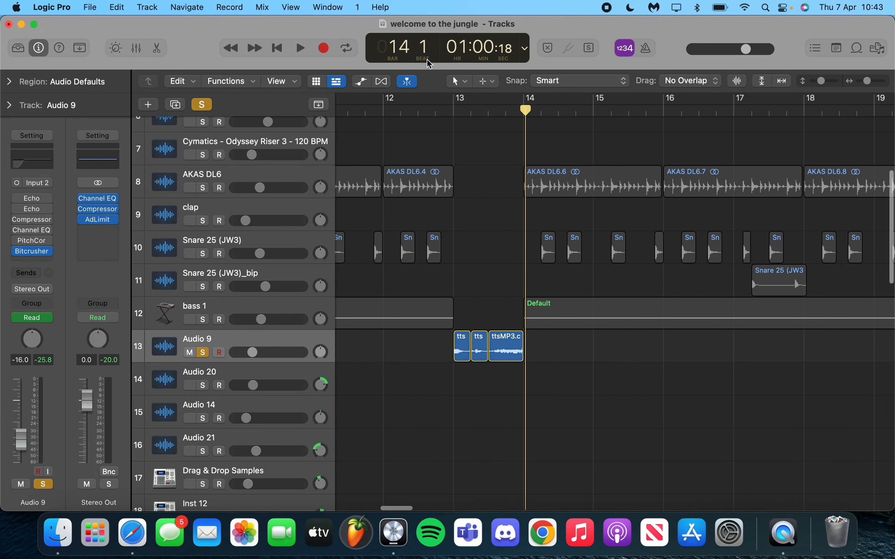
pyautogui.scroll(1, 416, 116)
pyautogui.click(418, 113)
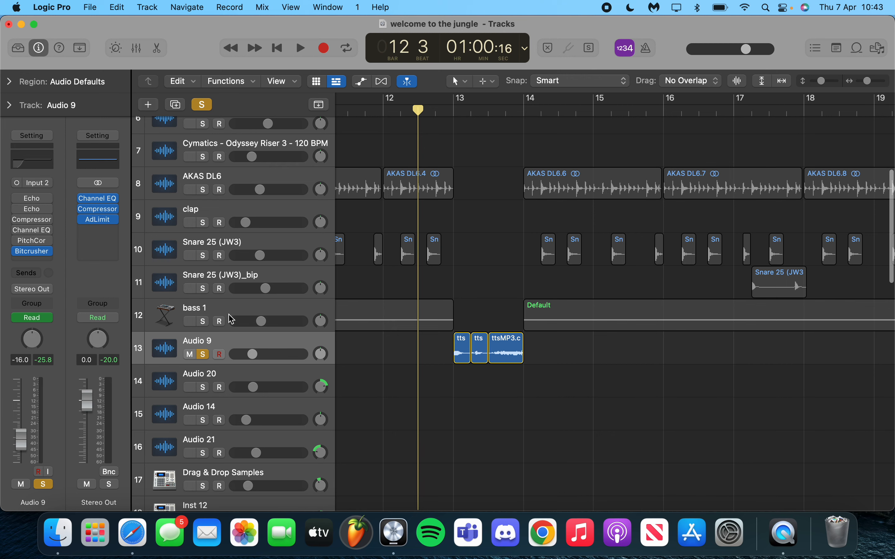
# Examine the layout of the three Audio 9 region groups starting at bars 13, 21 and 29
pyautogui.press('super+Left')
pyautogui.press('super+Left')
pyautogui.press('super+Left')
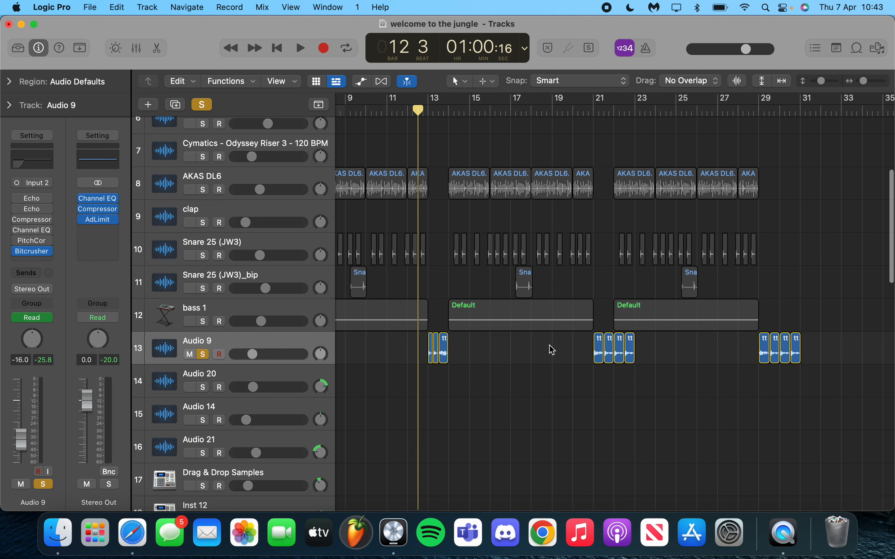
pyautogui.press('super+Left')
pyautogui.press('super+Left')
pyautogui.press('super+Left')
pyautogui.press('super+Left')
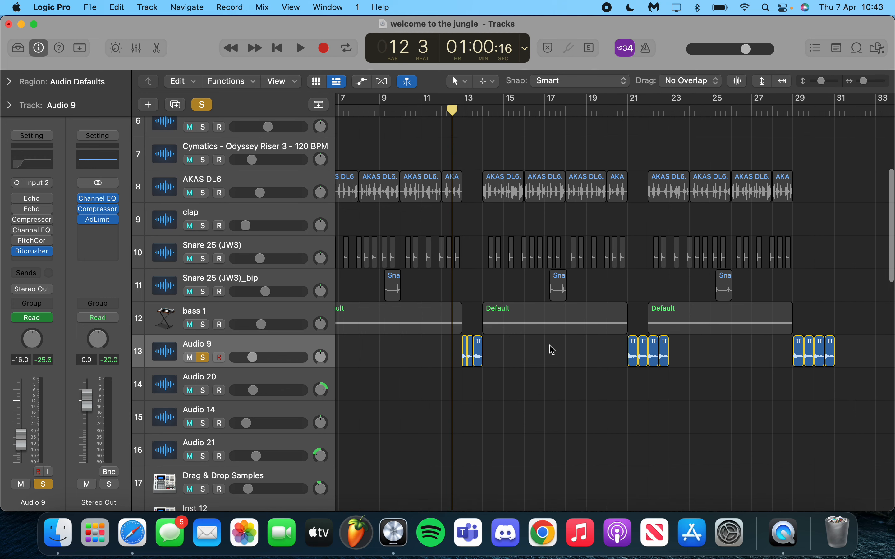
pyautogui.press('super+Right')
pyautogui.press('super+Right')
pyautogui.press('super+Right')
pyautogui.press('super+Right')
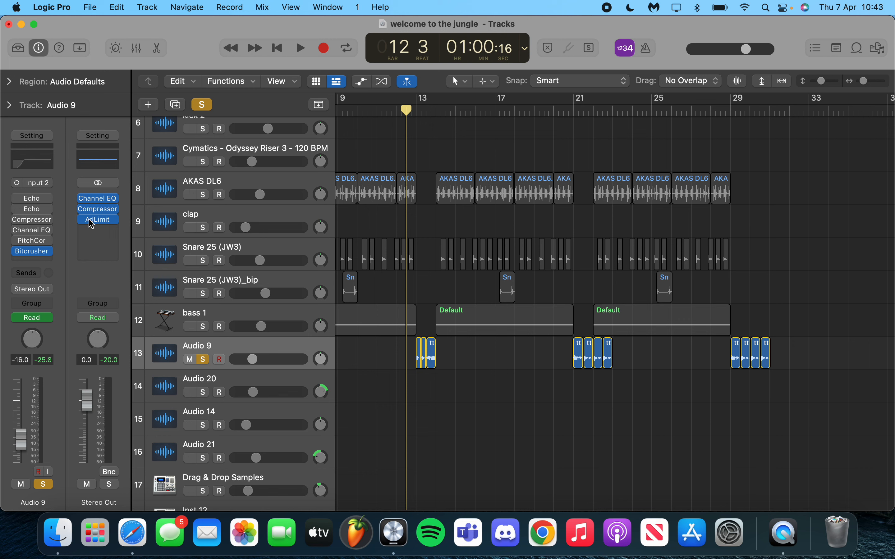
# Turn on Pitch Correction on the Audio 9 track and close its settings
pyautogui.moveTo(31, 244)
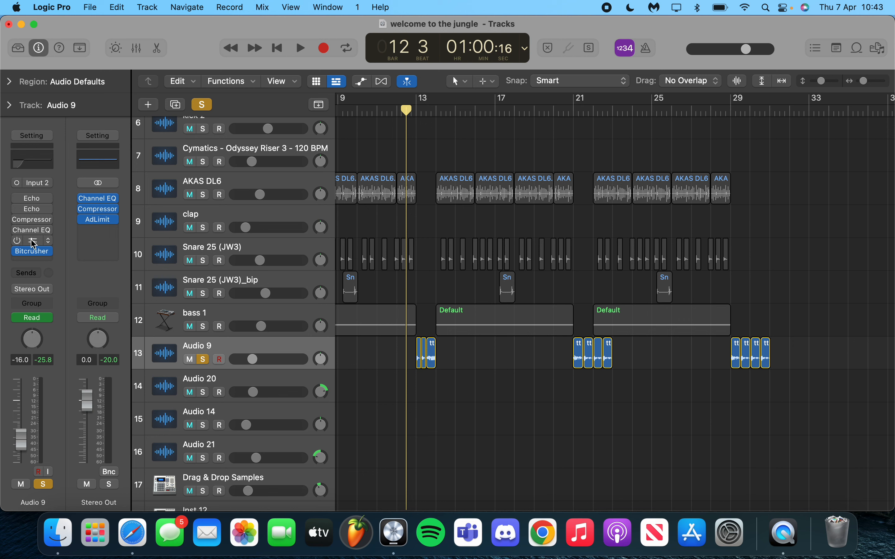
pyautogui.click(33, 242)
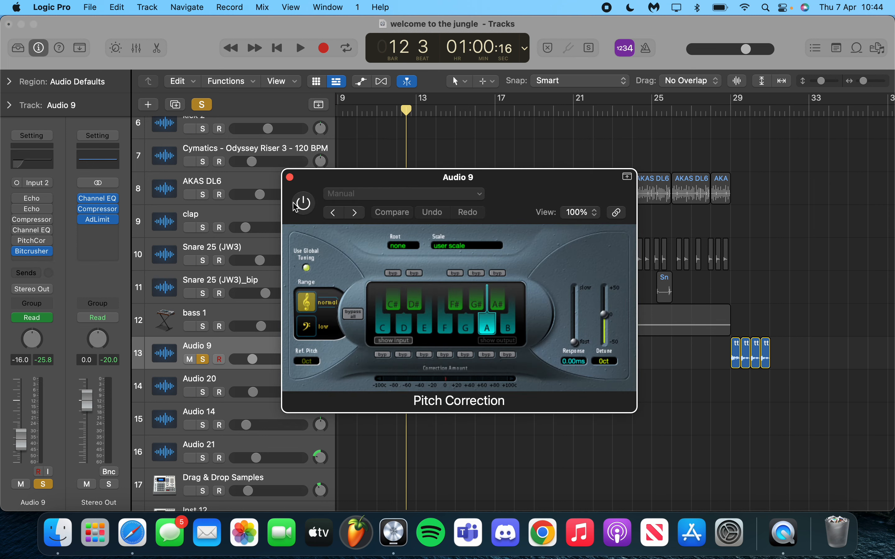
pyautogui.click(313, 204)
pyautogui.click(290, 178)
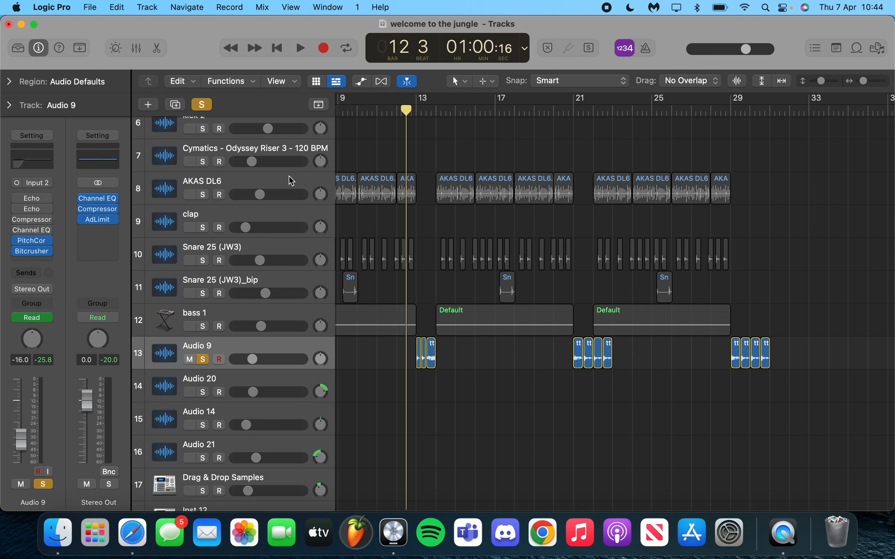
# Reopen the Pitch Correction settings on Audio 9, review the scale, range and response controls, and close them
pyautogui.press('super+Right')
pyautogui.press('super+Right')
pyautogui.click(27, 241)
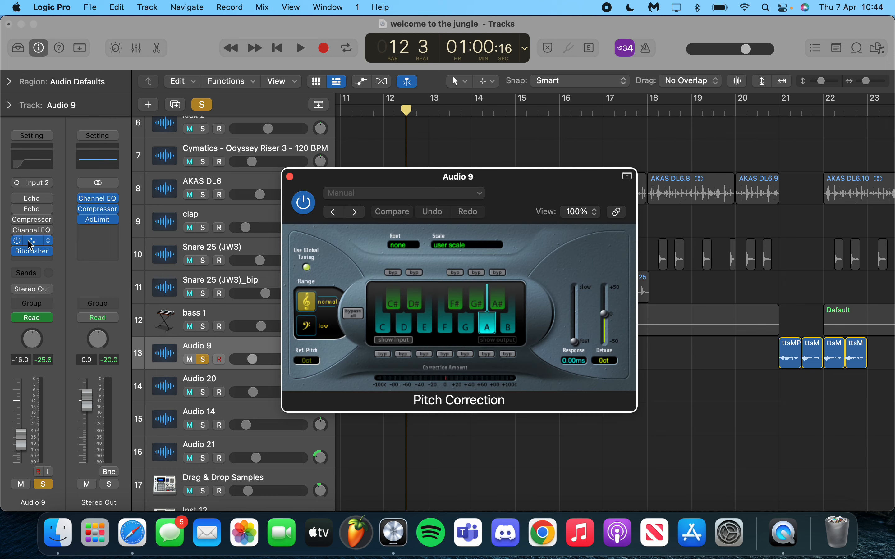
pyautogui.moveTo(414, 185); pyautogui.dragTo(269, 177)
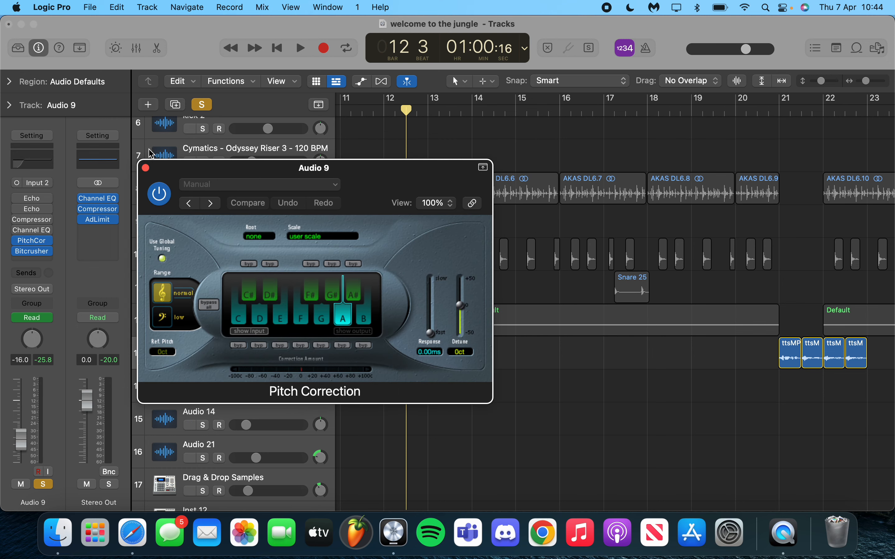
pyautogui.click(145, 169)
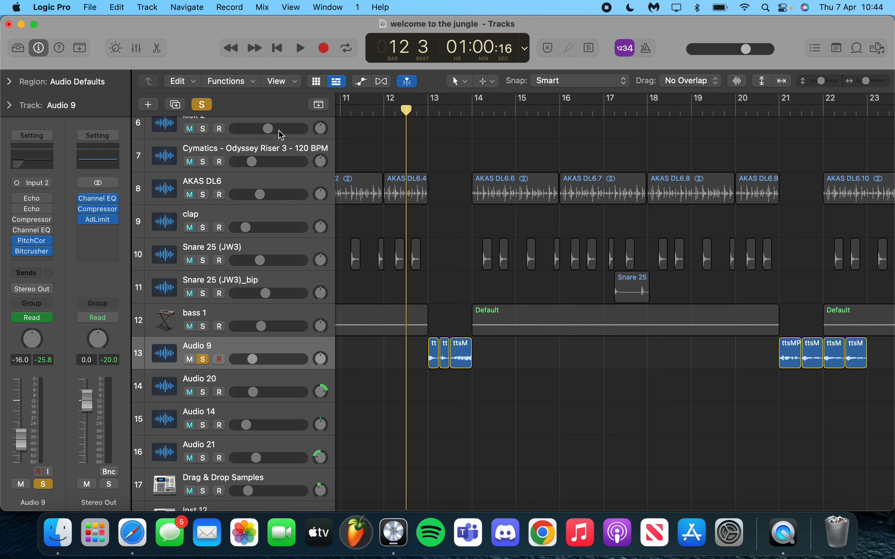
# Play the soloed Audio 9 track from bar 13 with Pitch Correction and Bitcrusher on, and stop playback
pyautogui.click(428, 109)
pyautogui.moveTo(32, 244)
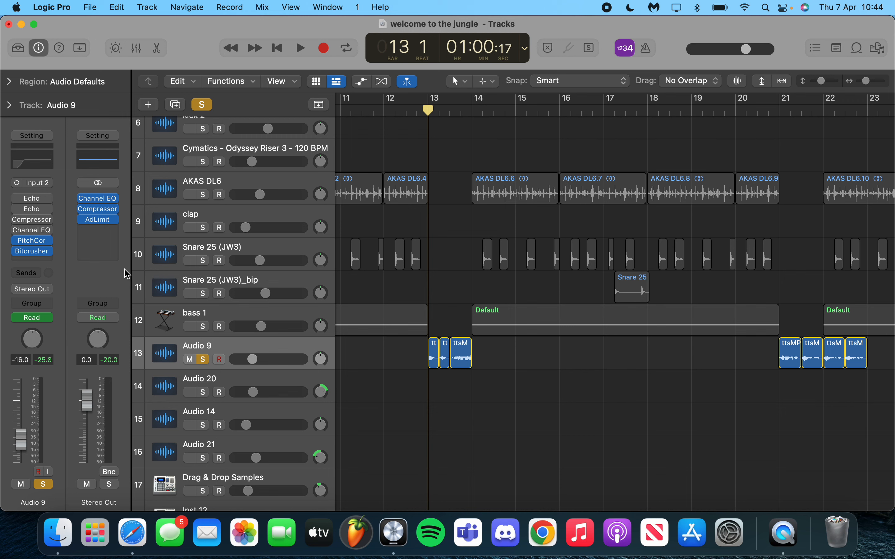
pyautogui.press('space')
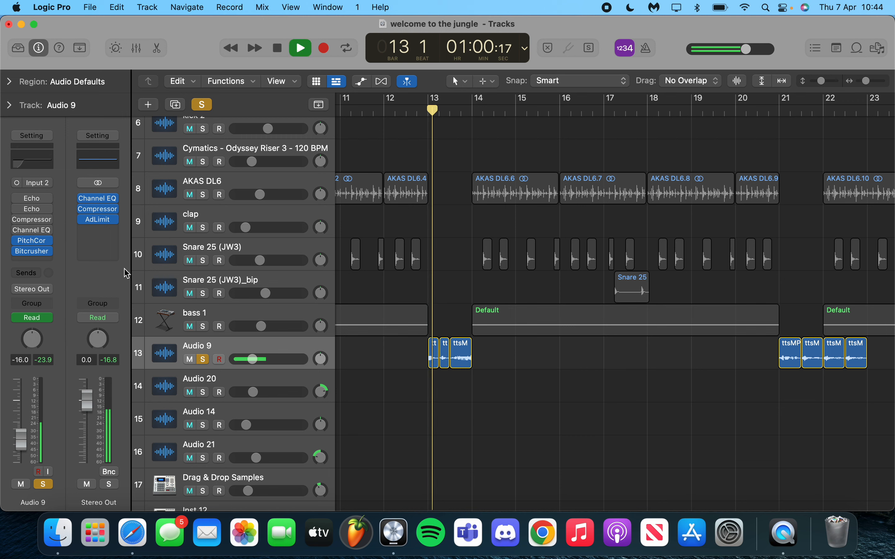
pyautogui.press('space')
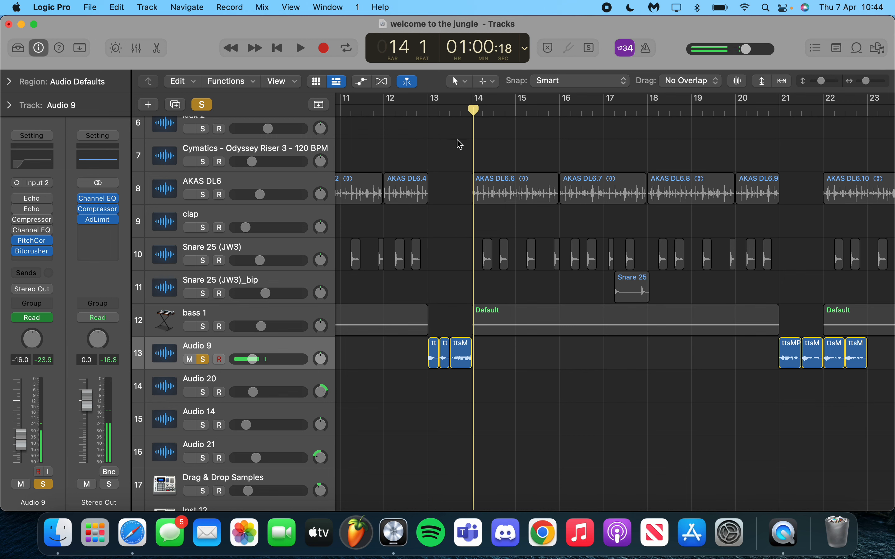
# Return the playhead to bar 13 and turn on Channel EQ on the Audio 9 track with its settings moved clear of the regions
pyautogui.click(427, 111)
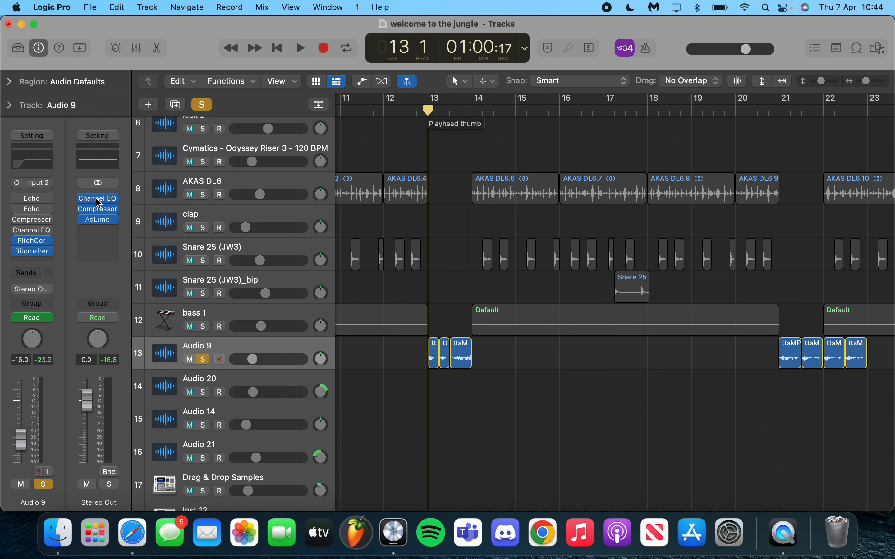
pyautogui.click(32, 231)
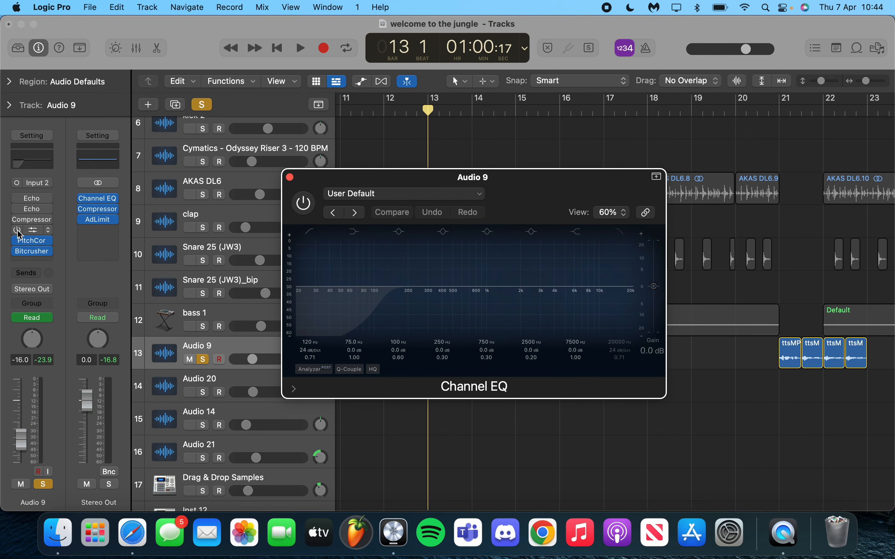
pyautogui.click(18, 230)
pyautogui.moveTo(321, 188); pyautogui.dragTo(86, 160)
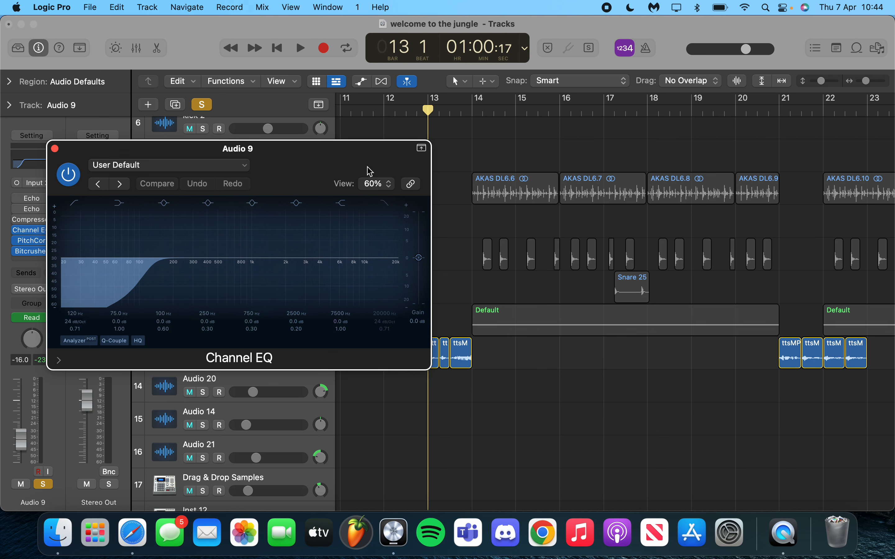
pyautogui.moveTo(357, 168); pyautogui.dragTo(327, 155)
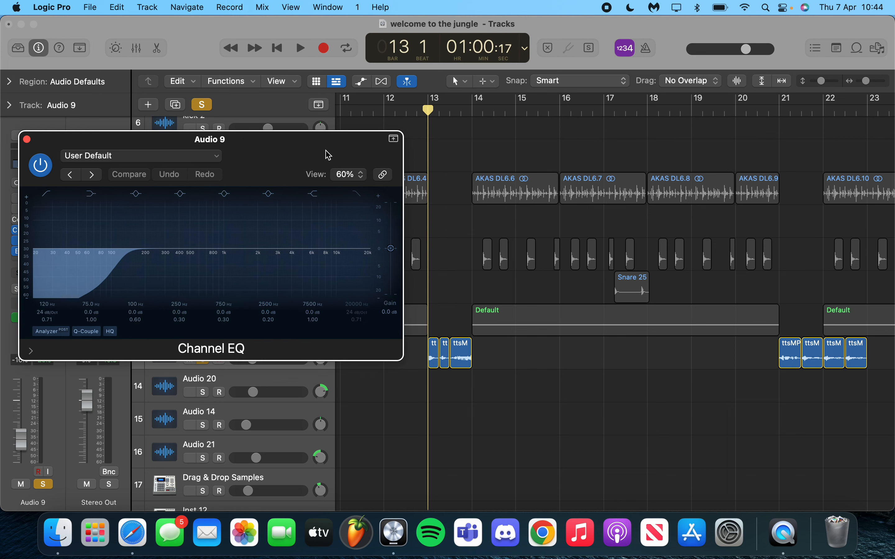
# Play the Audio 9 track from bar 13 while watching the Channel EQ analyzer, stop playback, and close the EQ
pyautogui.press('space')
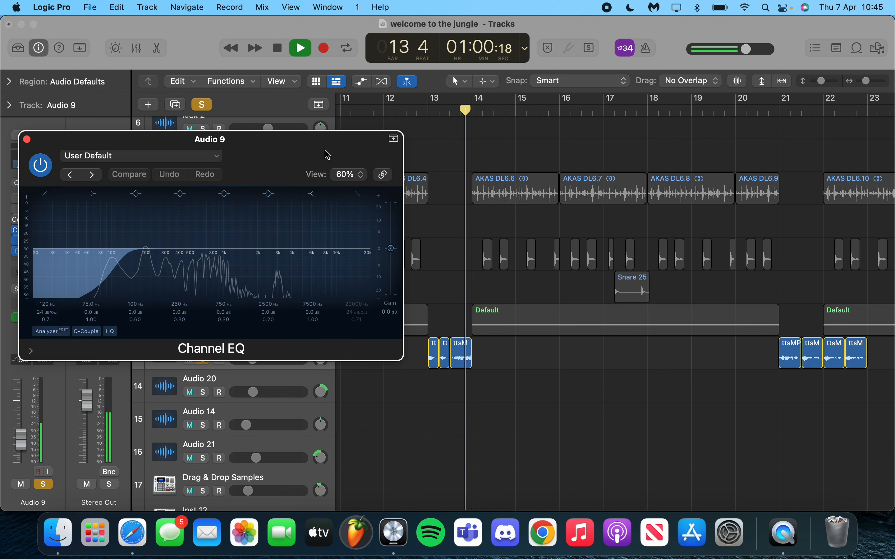
pyautogui.press('space')
pyautogui.click(27, 139)
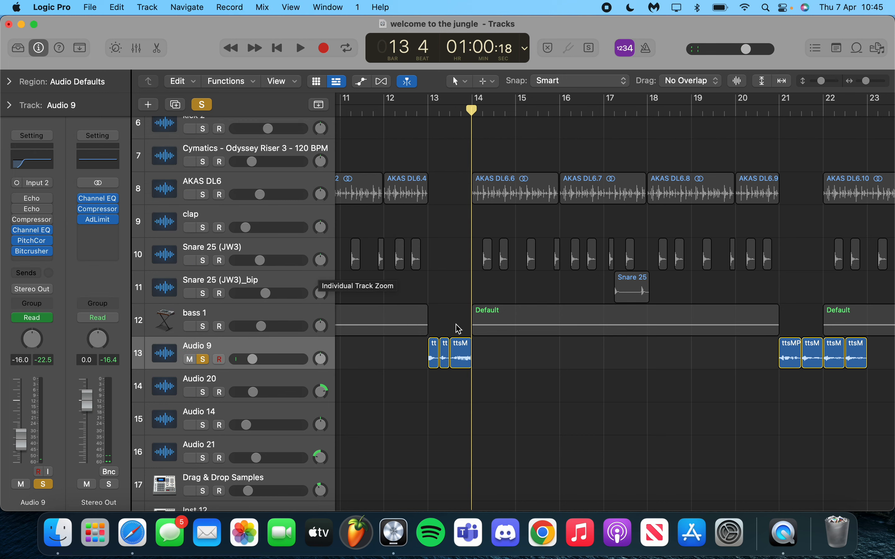
# Return the playhead to bar 13 and turn on the Audio 9 Compressor with its settings moved clear of the regions
pyautogui.scroll(5, 618, 267)
pyautogui.scroll(-6, 592, 274)
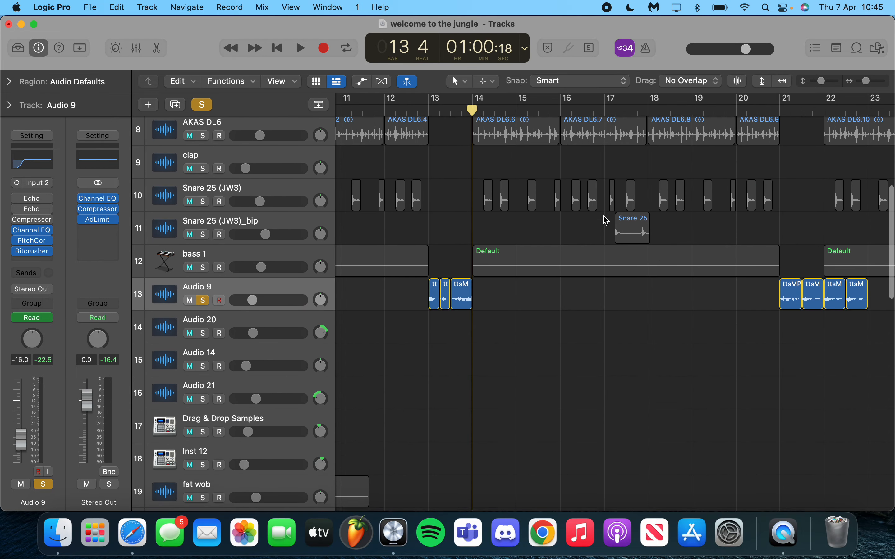
pyautogui.hscroll(-2, 393, 313)
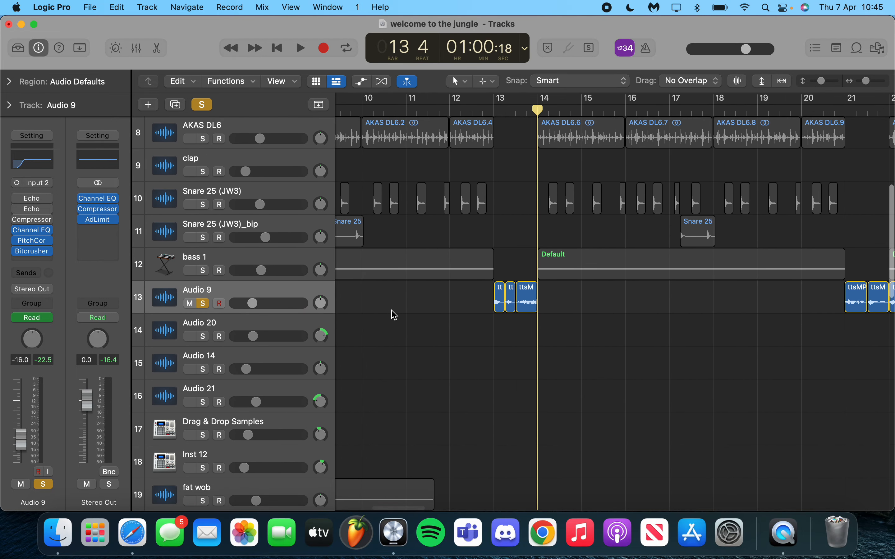
pyautogui.click(494, 110)
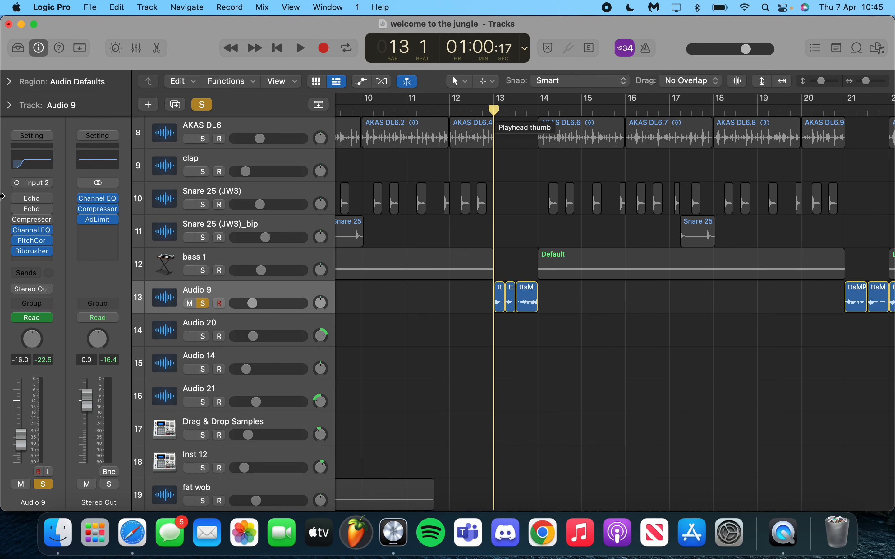
pyautogui.moveTo(21, 222)
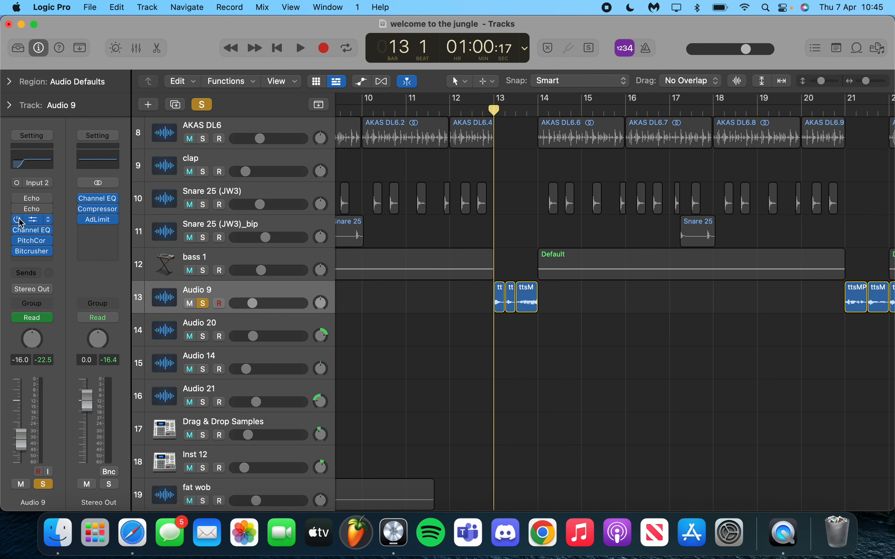
pyautogui.click(36, 220)
pyautogui.moveTo(376, 144); pyautogui.dragTo(196, 101)
pyautogui.moveTo(266, 111); pyautogui.dragTo(189, 102)
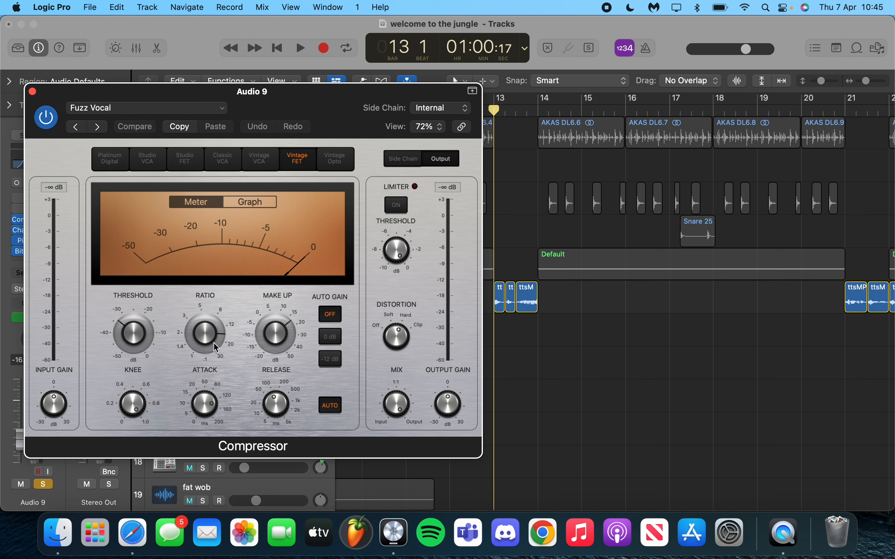
# Play the soloed Audio 9 track from bar 13 with the Compressor on, stop playback, and close the Compressor settings
pyautogui.press('space')
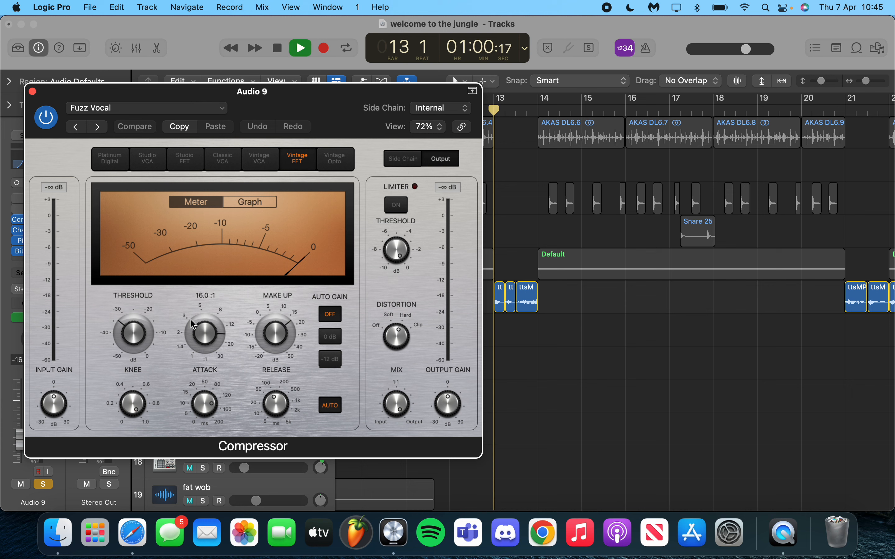
pyautogui.press('space')
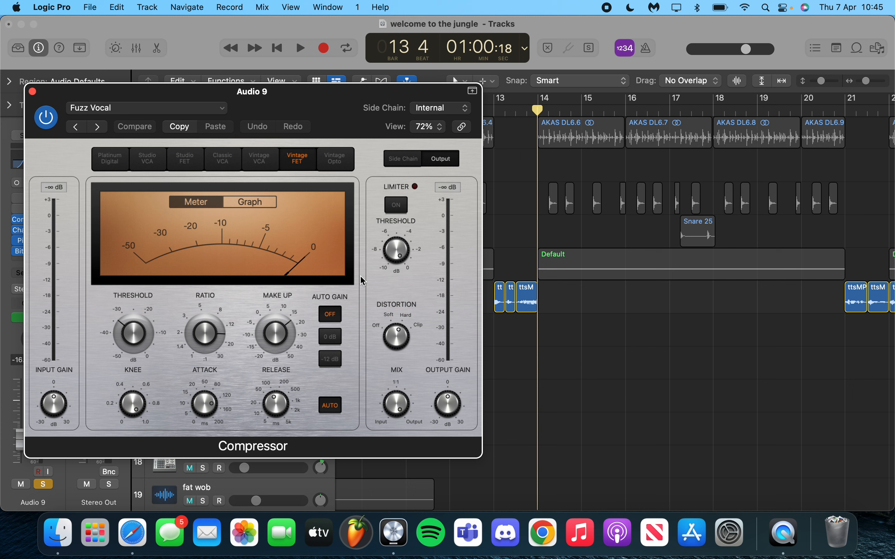
pyautogui.click(33, 92)
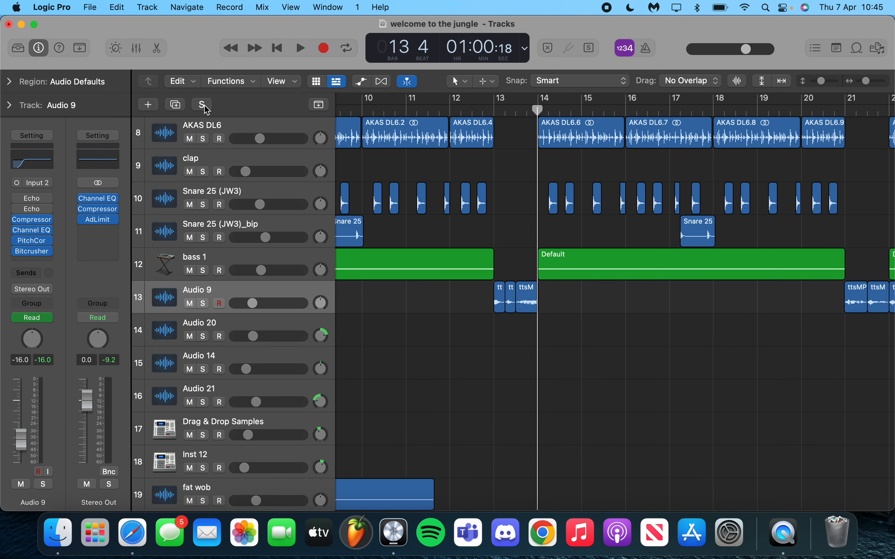
# Return the playhead to bar 13 and turn on the second Echo on the Audio 9 track with its settings open
pyautogui.scroll(-3, 406, 332)
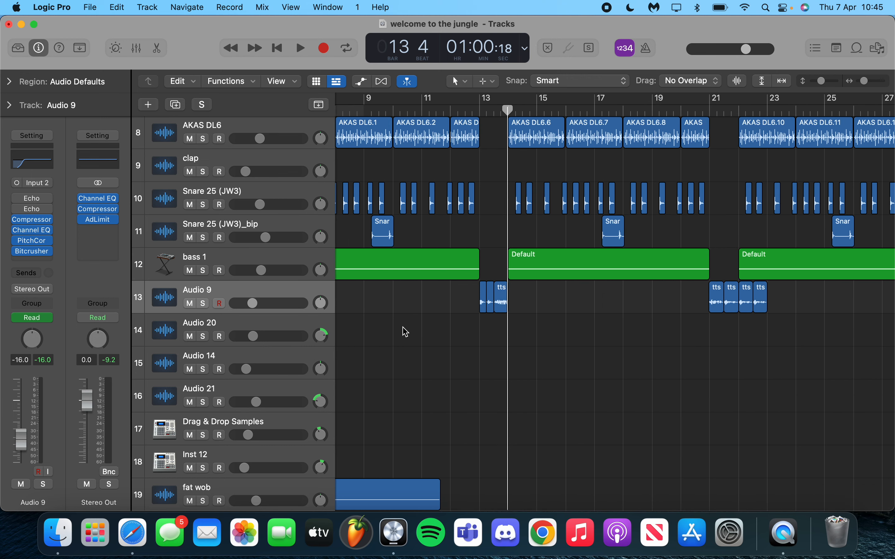
pyautogui.moveTo(481, 104)
pyautogui.mouseDown()
pyautogui.moveTo(471, 108)
pyautogui.moveTo(480, 106)
pyautogui.mouseUp()
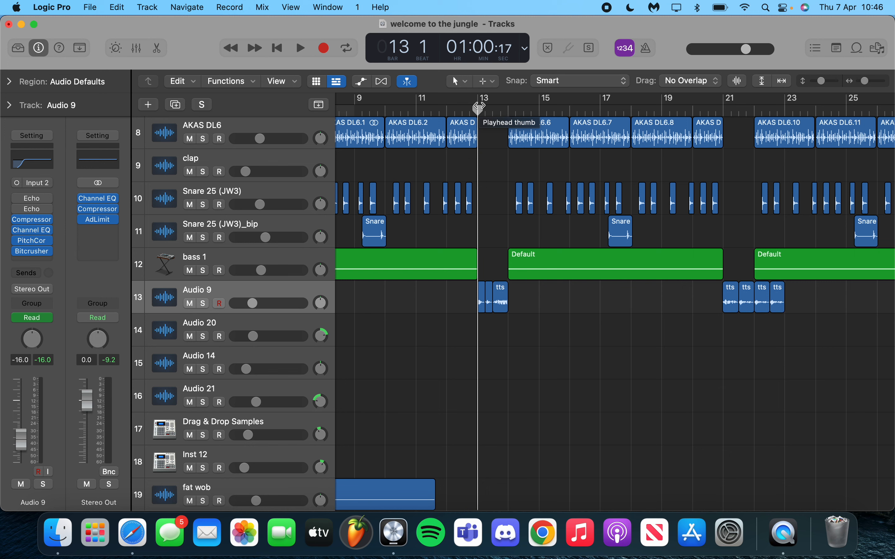
pyautogui.click(479, 107)
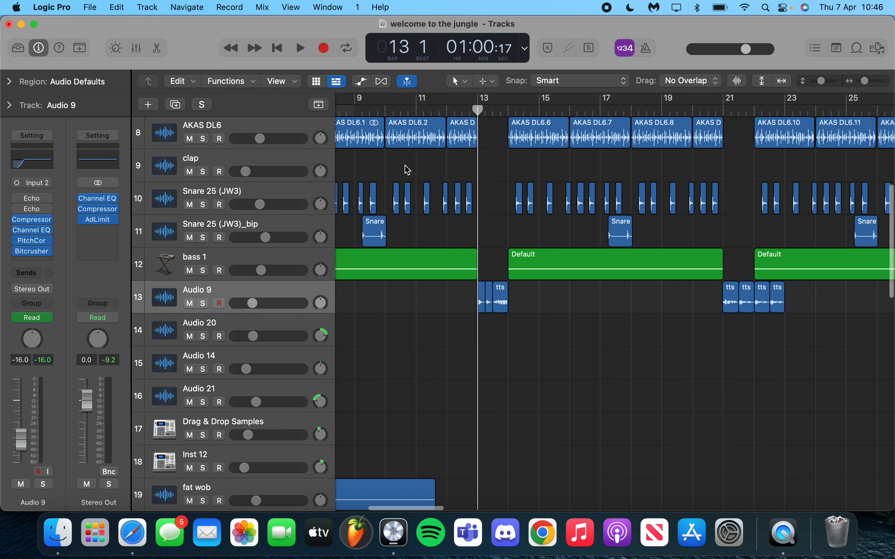
pyautogui.click(31, 209)
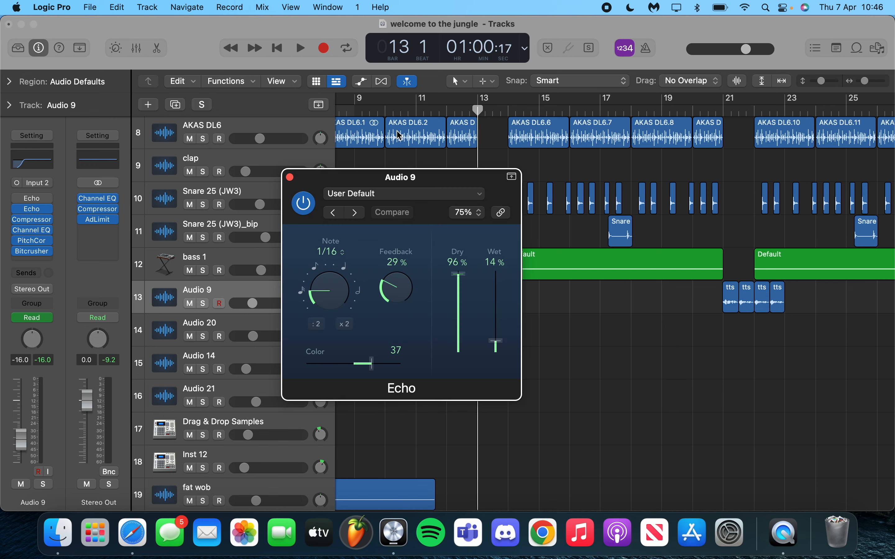
# Play the Audio 9 vocal from bar 13 with the second Echo on, and stop playback
pyautogui.moveTo(478, 109); pyautogui.dragTo(476, 105)
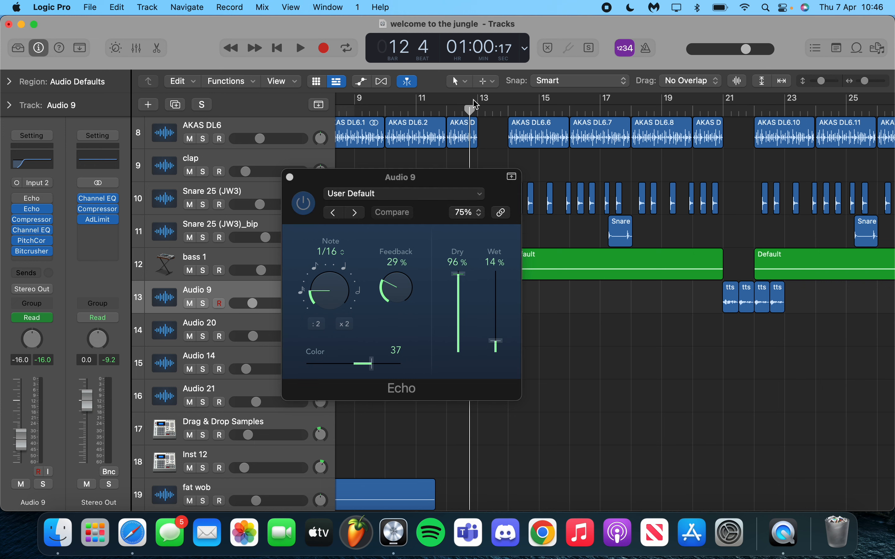
pyautogui.click(481, 109)
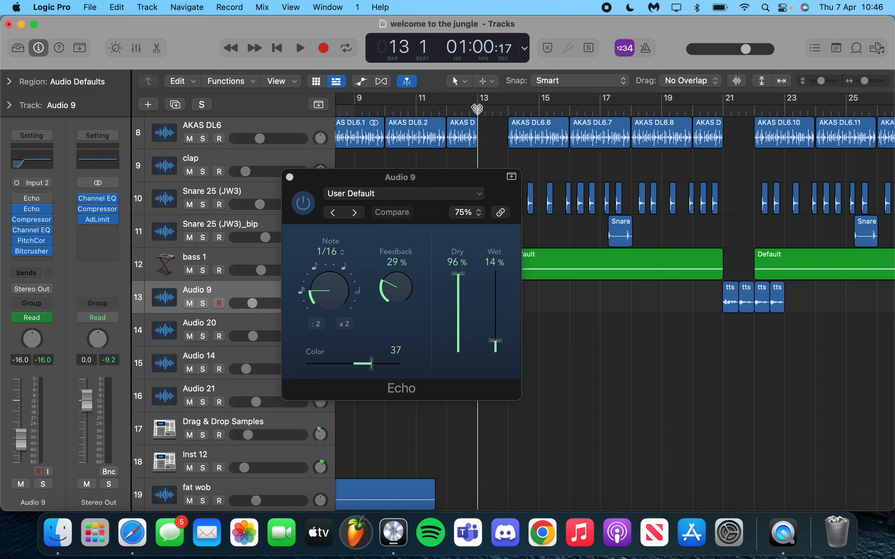
pyautogui.press('space')
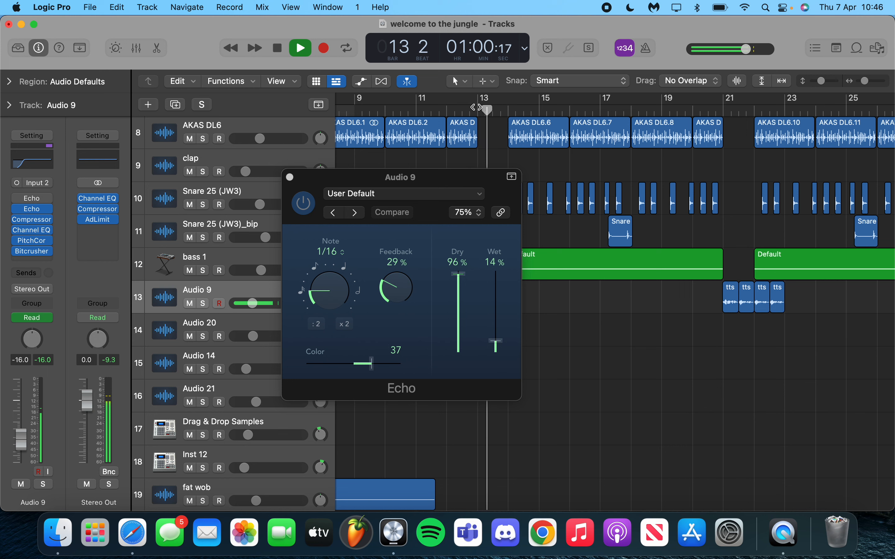
pyautogui.press('space')
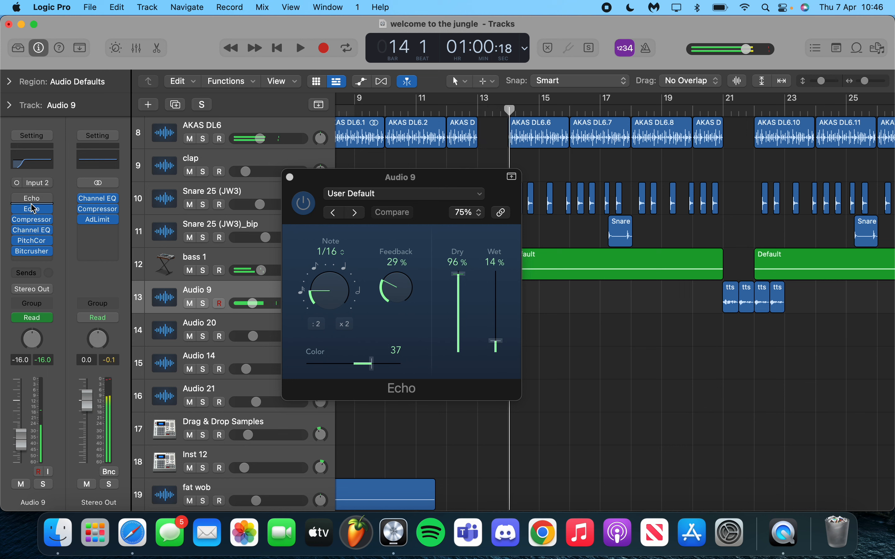
# Turn on the first Echo on Audio 9, view its settings beside the second Echo's, and close them
pyautogui.moveTo(33, 203)
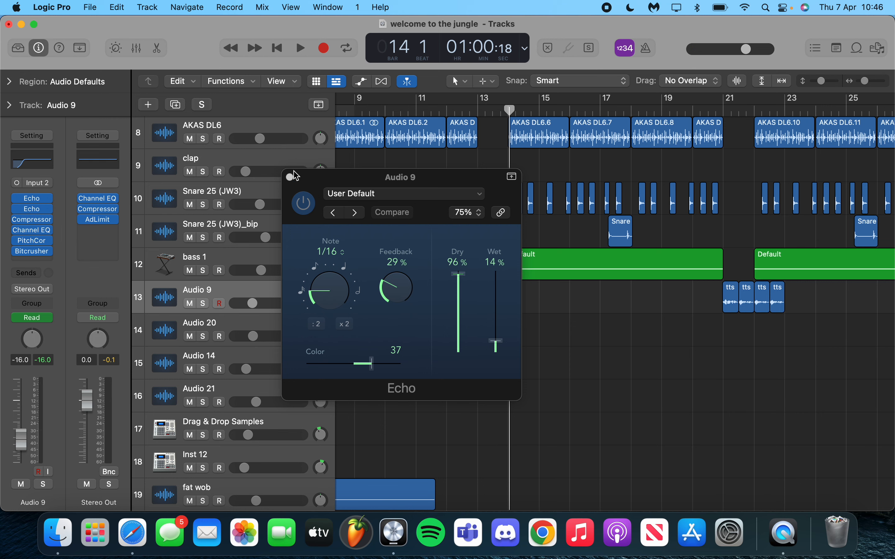
pyautogui.moveTo(296, 175)
pyautogui.mouseDown()
pyautogui.moveTo(241, 194)
pyautogui.moveTo(266, 160)
pyautogui.moveTo(298, 159)
pyautogui.mouseUp()
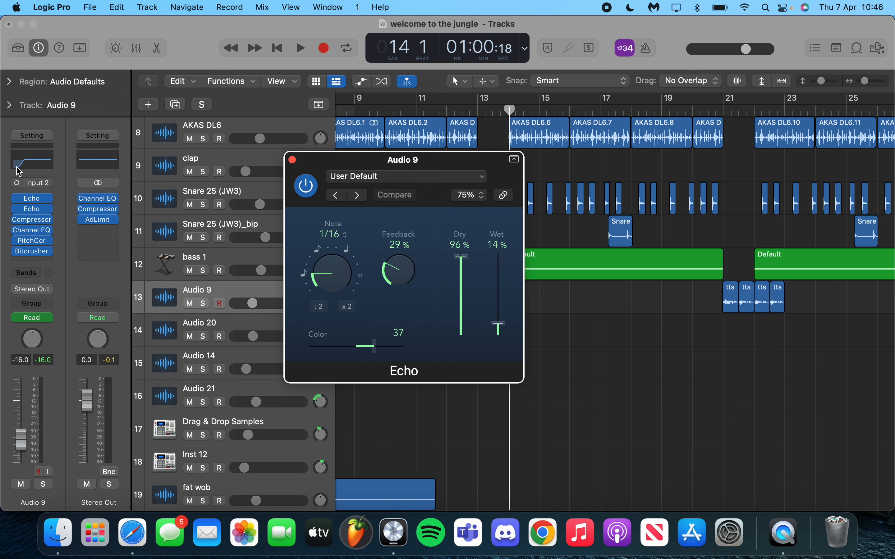
pyautogui.click(33, 201)
pyautogui.moveTo(357, 181); pyautogui.dragTo(625, 153)
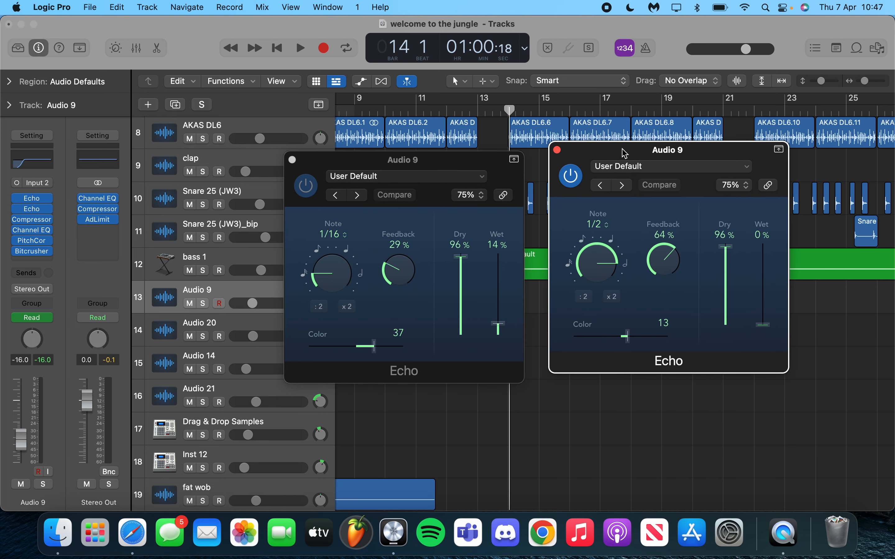
pyautogui.click(556, 150)
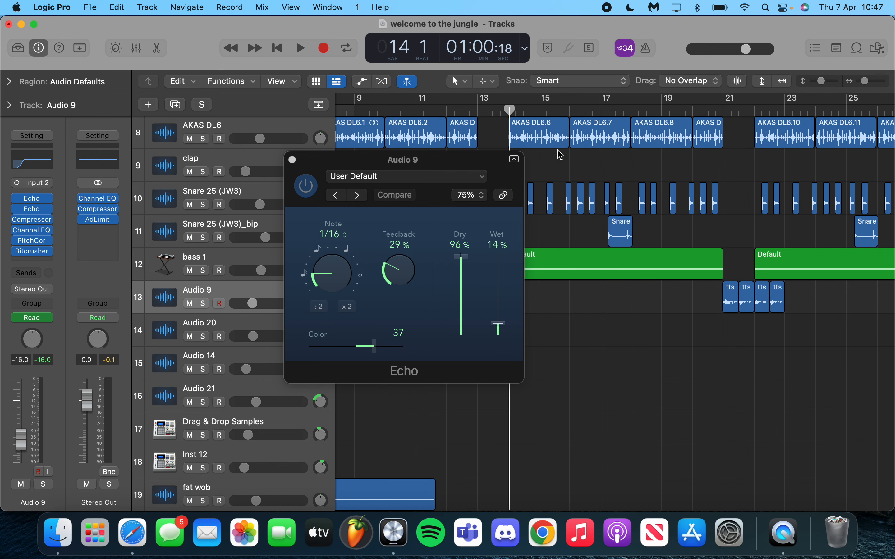
# Move the second Echo's settings clear of the Audio 9 regions, play from bar 13 with both Echoes on, and stop playback
pyautogui.moveTo(420, 165); pyautogui.dragTo(309, 135)
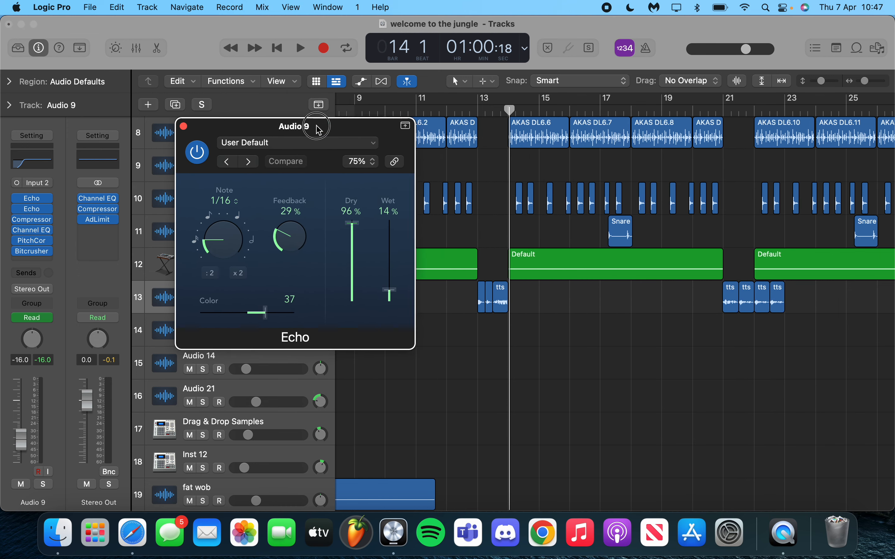
pyautogui.click(479, 111)
pyautogui.press('space')
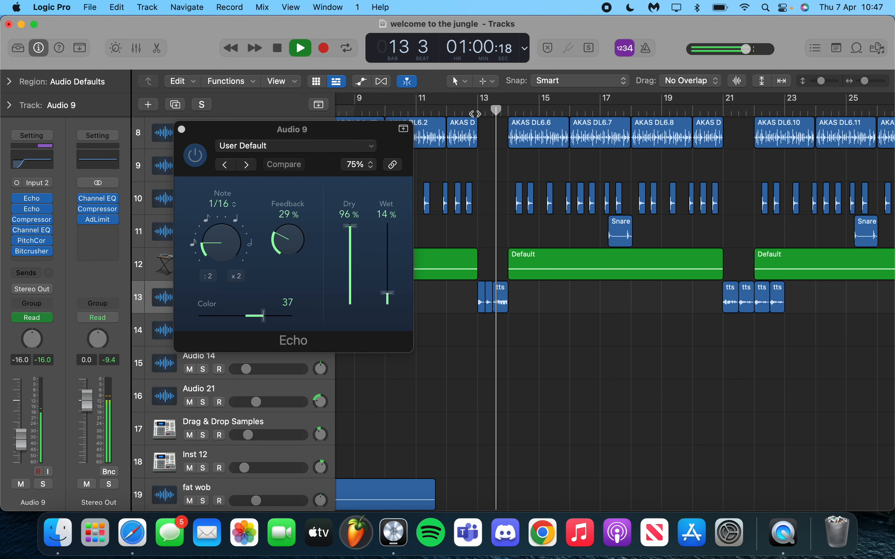
pyautogui.press('space')
# Place the playhead just before bar 21 and reopen the first Echo's settings clear of the Audio 9 regions
pyautogui.click(712, 112)
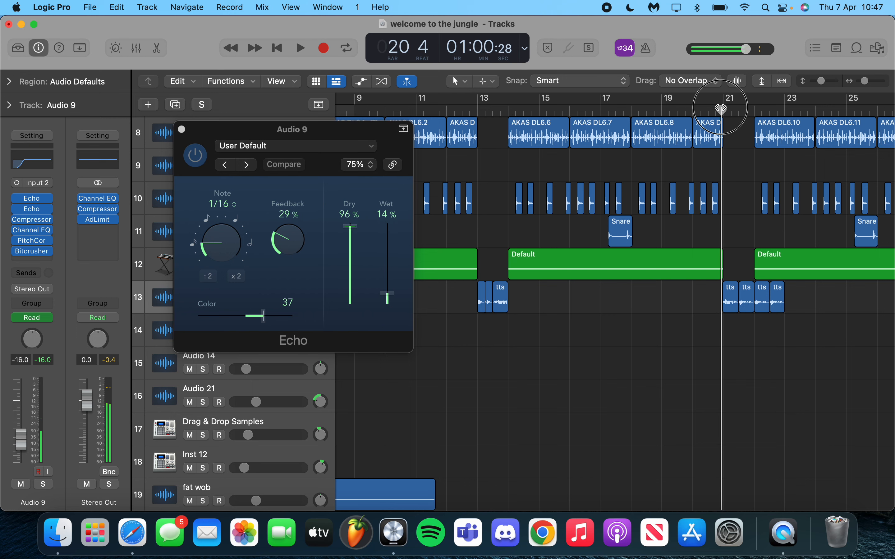
pyautogui.hscroll(5, 589, 424)
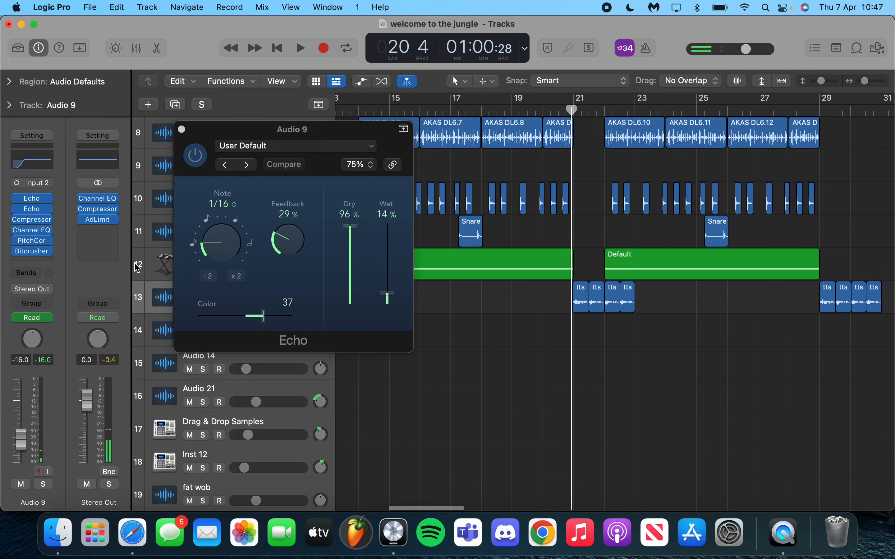
pyautogui.click(32, 208)
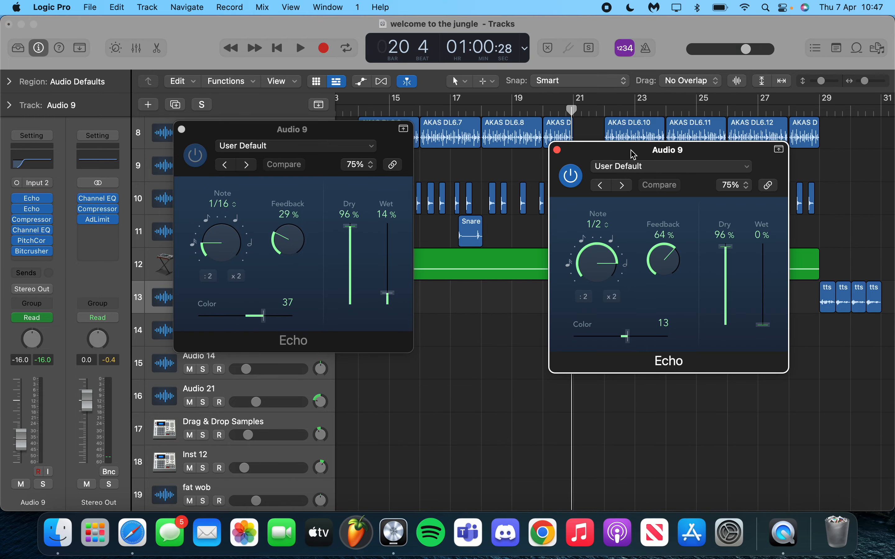
pyautogui.moveTo(632, 154); pyautogui.dragTo(224, 185)
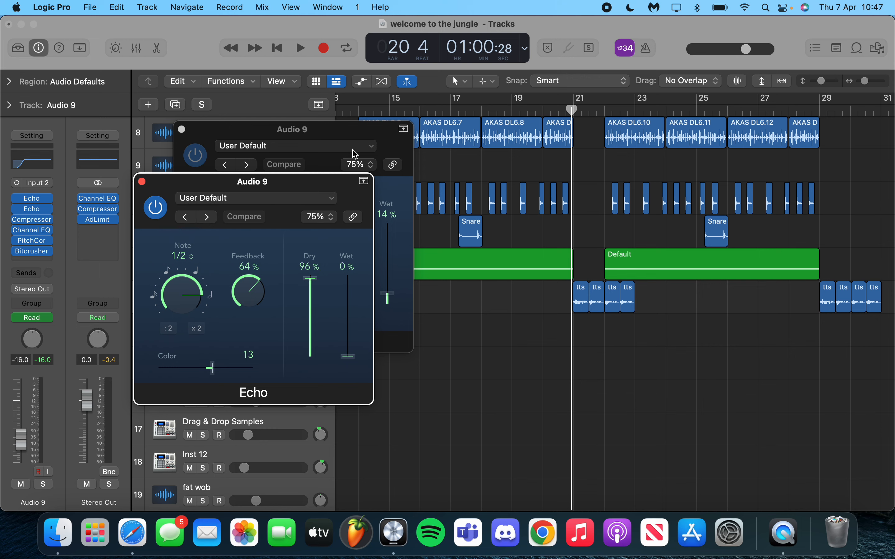
# Play from bar 21 while watching the first Echo's Wet level, close both Echo settings, and stop playback
pyautogui.click(572, 111)
pyautogui.press('space')
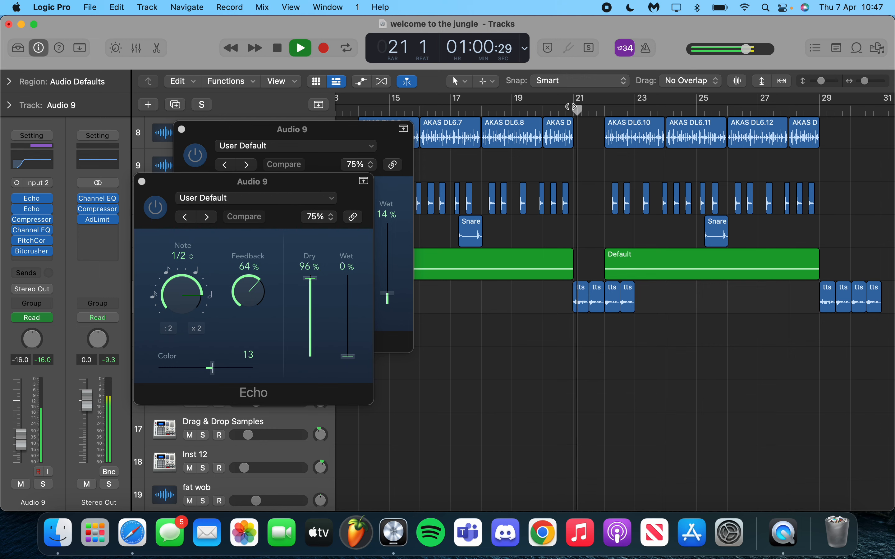
pyautogui.hscroll(2, 523, 291)
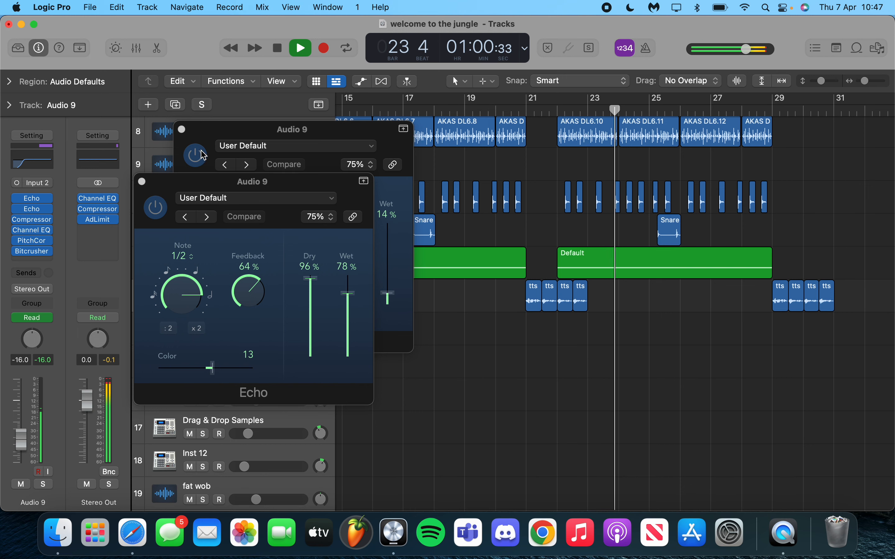
pyautogui.click(182, 129)
pyautogui.click(142, 181)
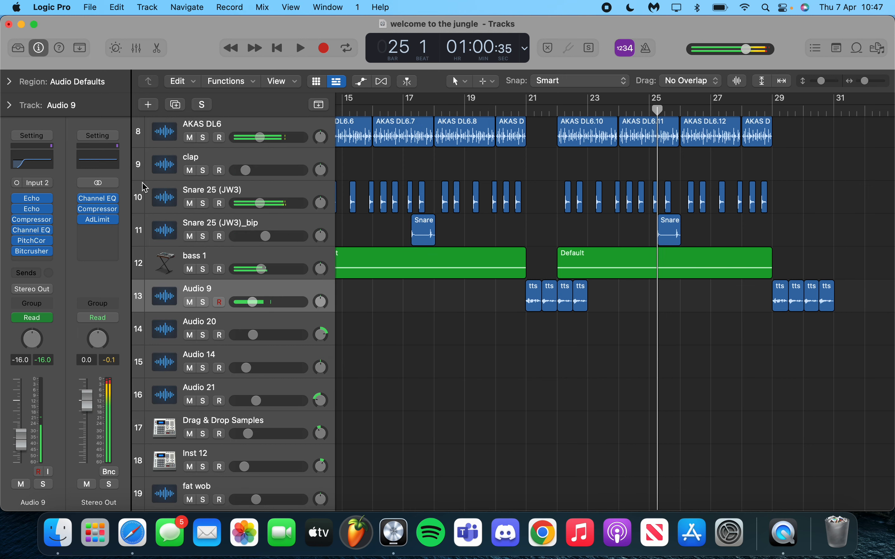
pyautogui.press('space')
# Solo Audio 9, play it from just before bar 22 to hear the echo tail, and stop playback
pyautogui.click(203, 303)
pyautogui.click(554, 110)
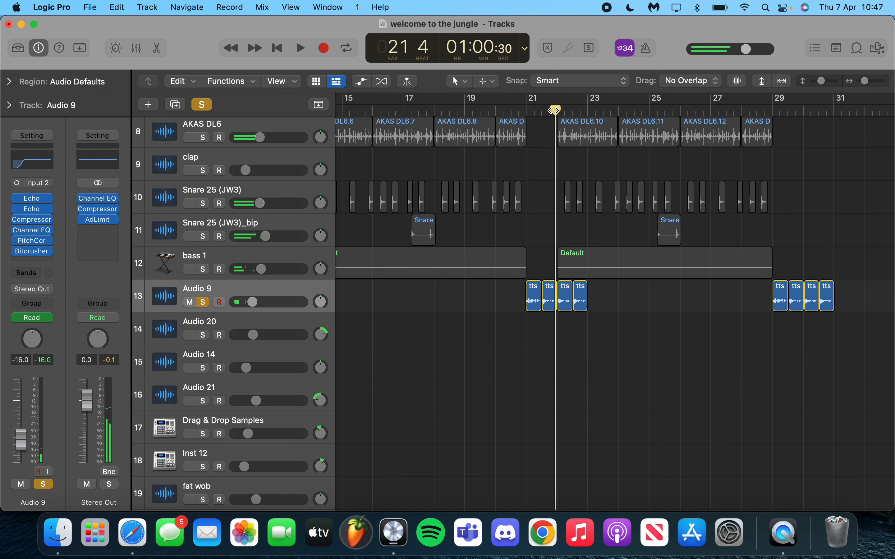
pyautogui.press('space')
pyautogui.hscroll(3, 619, 293)
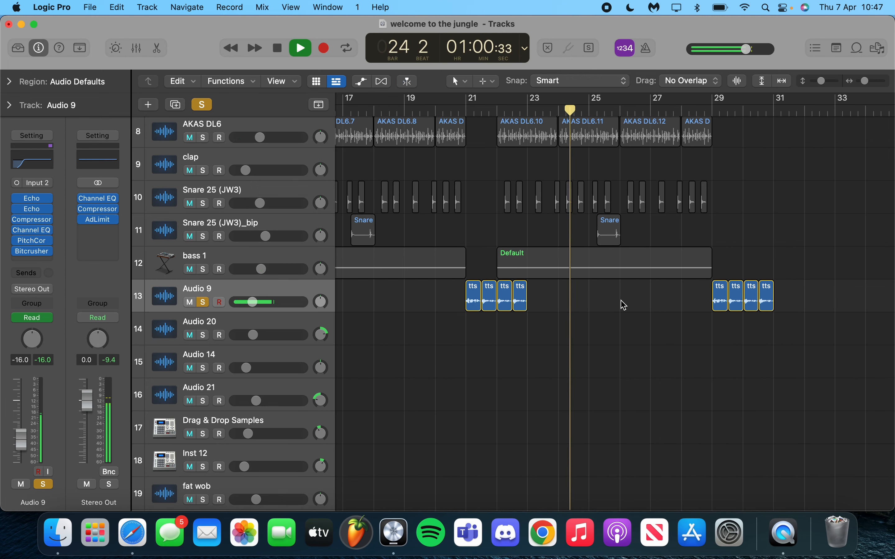
pyautogui.press('space')
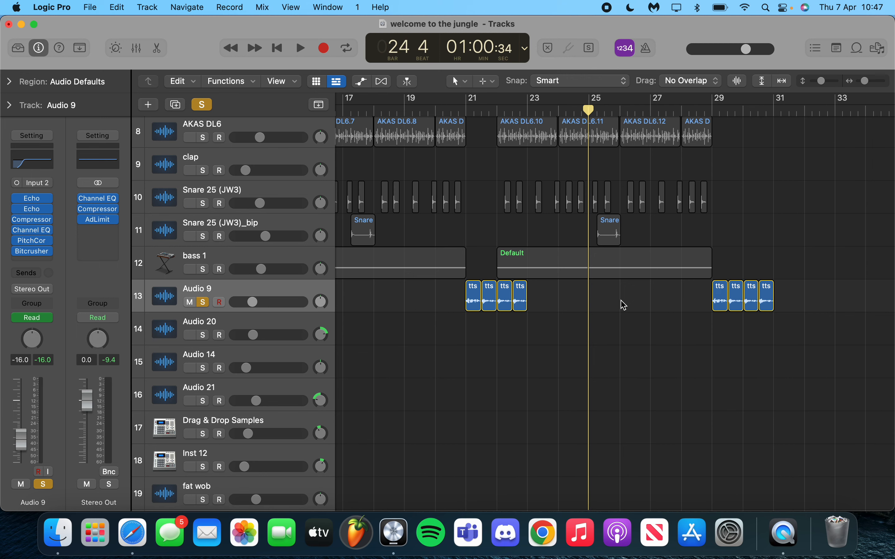
# Show track automation and display the 1 Echo: Wet parameter on the Audio 9 track
pyautogui.hscroll(-10, 624, 305)
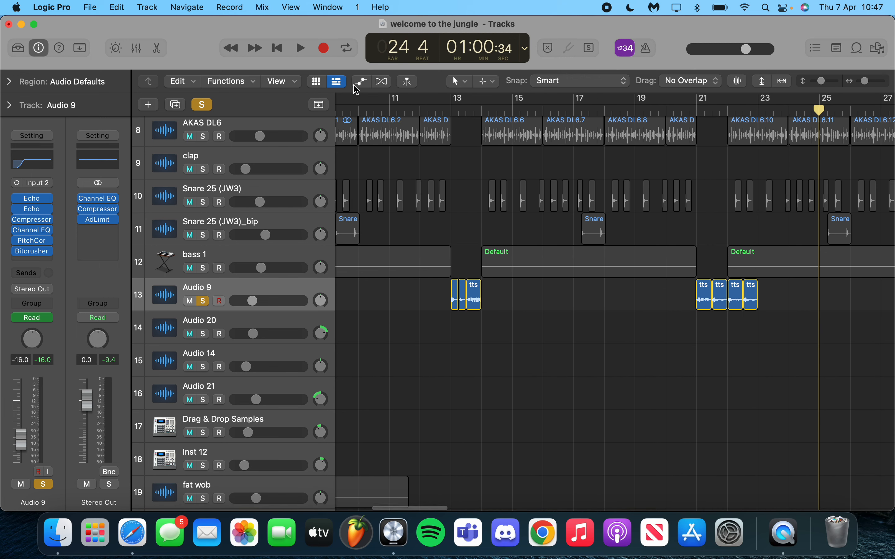
pyautogui.click(358, 84)
pyautogui.click(263, 322)
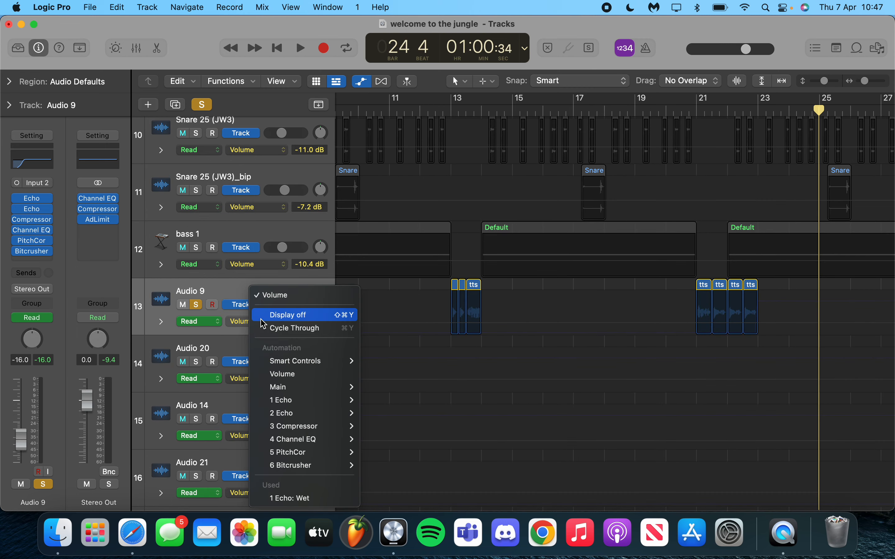
pyautogui.click(273, 500)
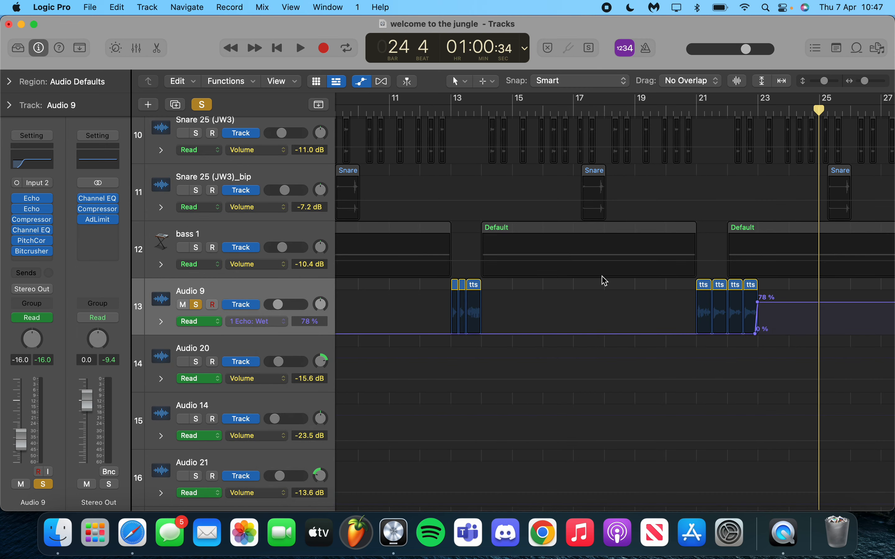
# Examine the first Echo's Wet automation along the whole Audio 9 track, including the later vocal regions
pyautogui.hscroll(4, 705, 315)
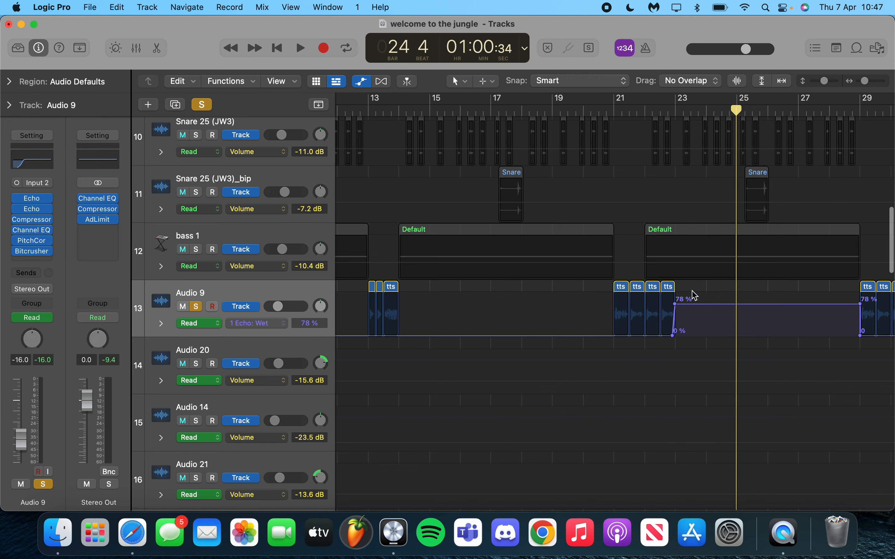
pyautogui.hscroll(-6, 675, 338)
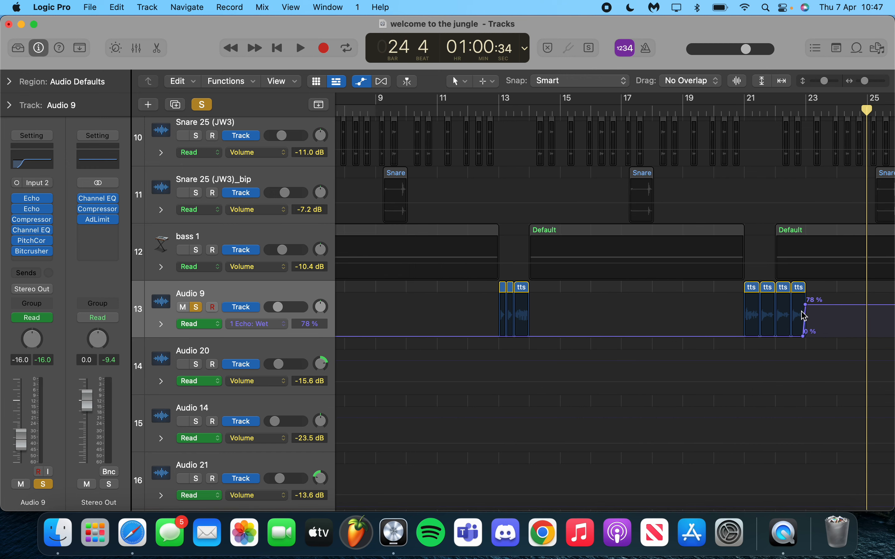
pyautogui.scroll(-5, 805, 317)
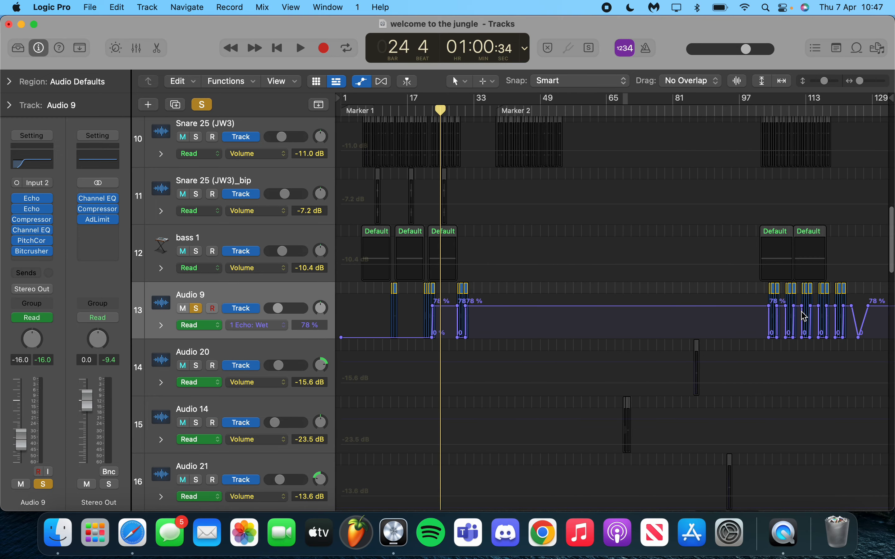
pyautogui.scroll(5, 804, 317)
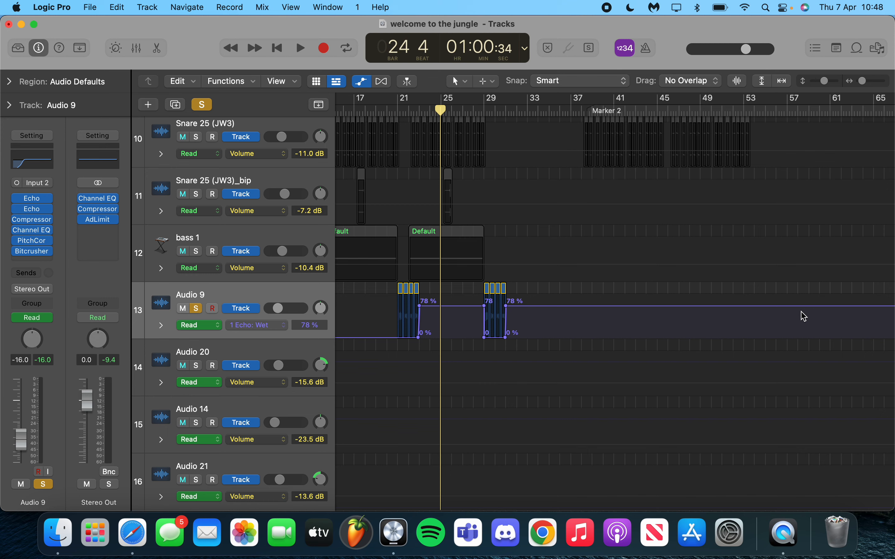
pyautogui.hscroll(15, 804, 317)
pyautogui.hscroll(3, 804, 316)
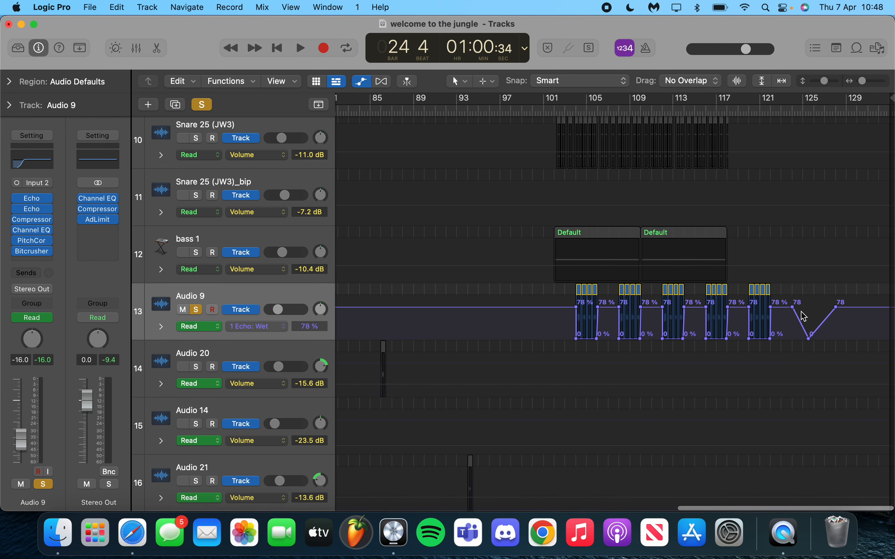
pyautogui.hscroll(-15, 805, 316)
pyautogui.hscroll(10, 804, 316)
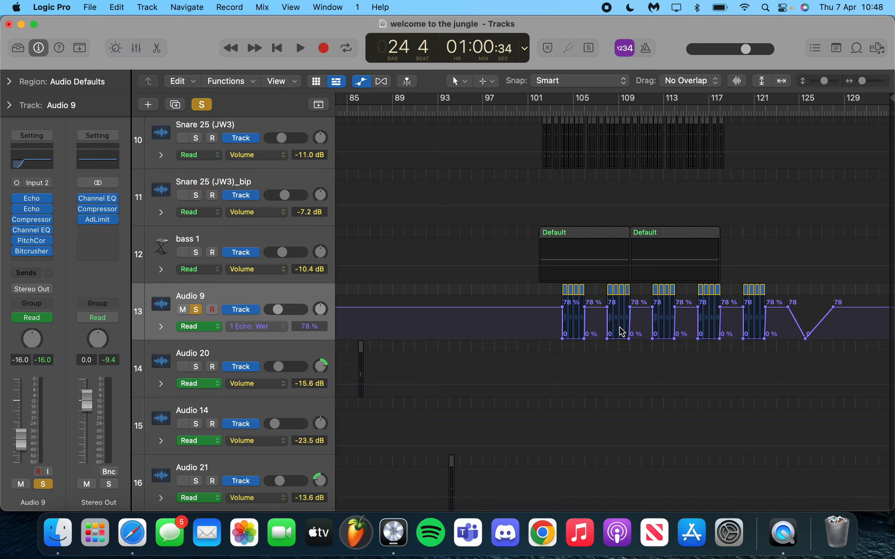
pyautogui.hscroll(-10, 621, 332)
pyautogui.hscroll(1, 543, 326)
pyautogui.scroll(2, 691, 258)
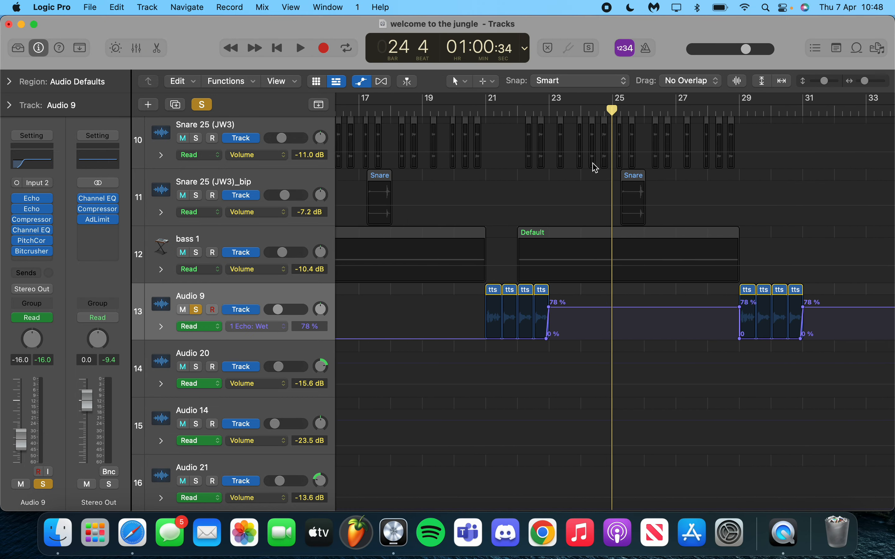
pyautogui.hscroll(-8, 545, 313)
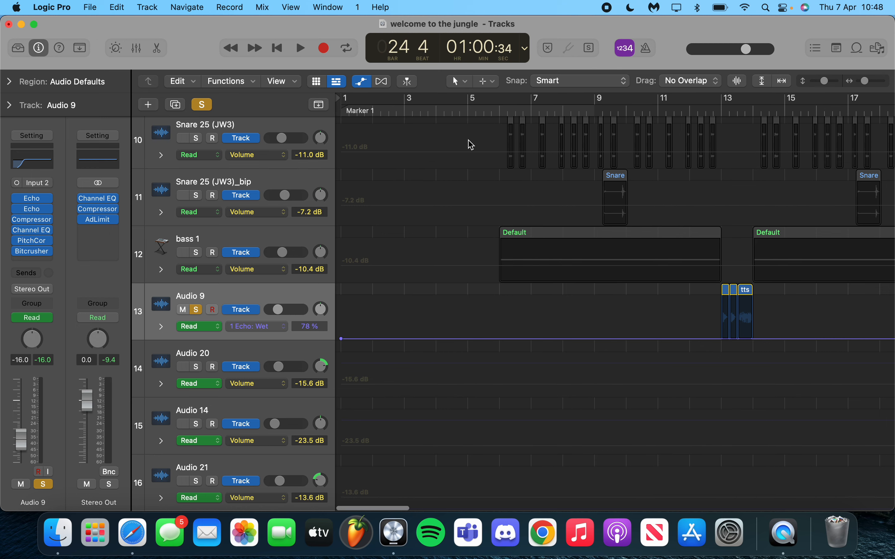
# Hide the track automation and turn off the solo on Audio 9
pyautogui.click(361, 81)
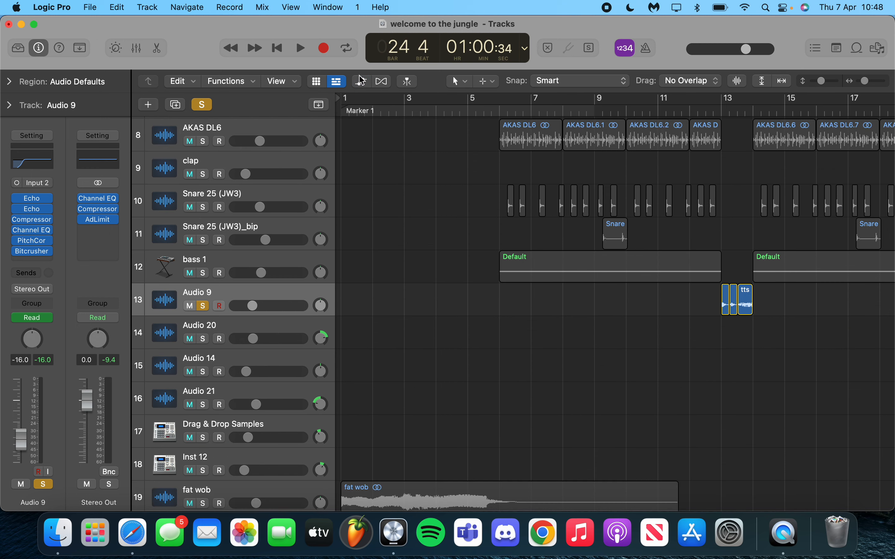
pyautogui.click(202, 104)
pyautogui.hscroll(8, 521, 261)
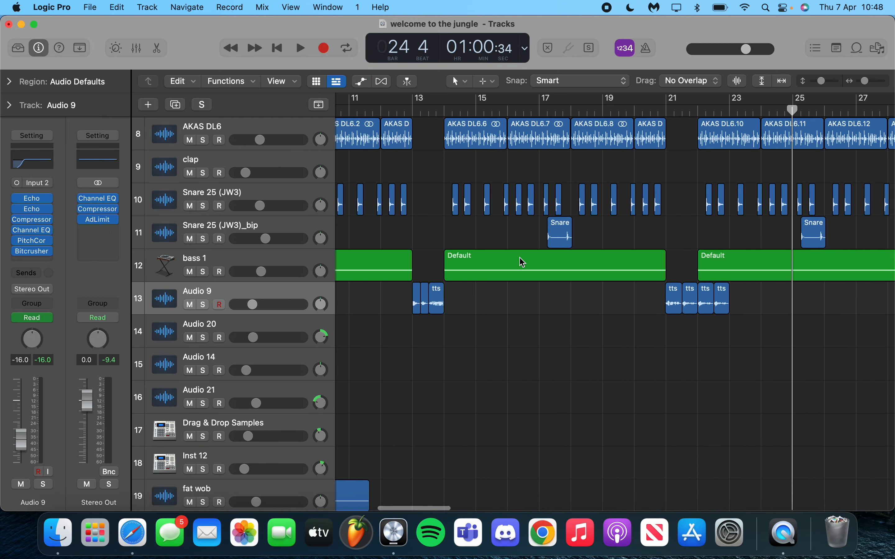
pyautogui.scroll(-4, 521, 260)
pyautogui.scroll(5, 522, 262)
pyautogui.hscroll(-3, 522, 262)
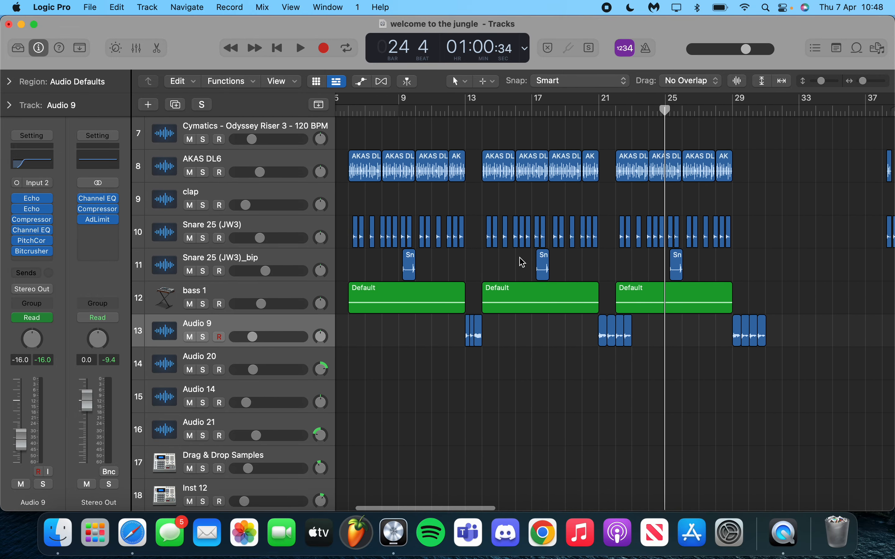
pyautogui.scroll(-4, 523, 262)
pyautogui.hscroll(1, 522, 262)
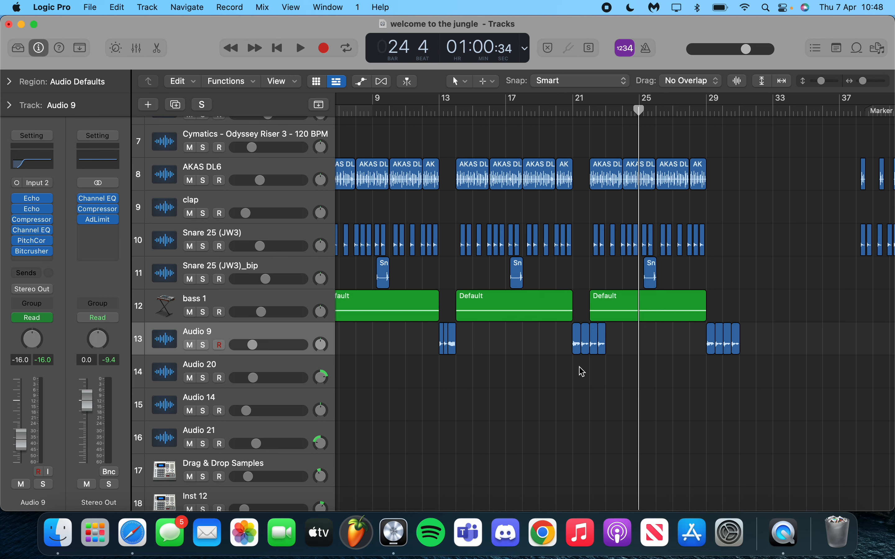
# Place the playhead at bar 14, where the first regions of Default track 21 start, and select that track
pyautogui.scroll(-6, 582, 372)
pyautogui.hscroll(-4, 581, 372)
pyautogui.scroll(5, 582, 372)
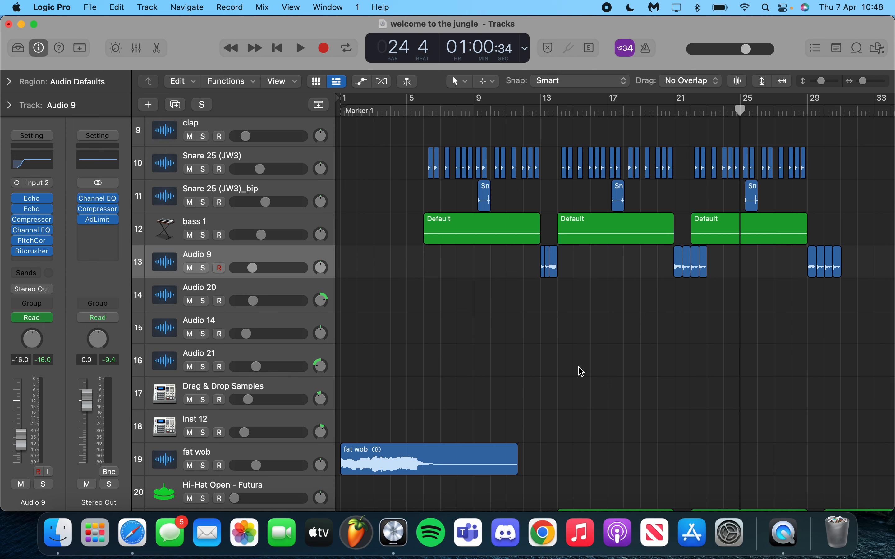
pyautogui.scroll(6, 582, 371)
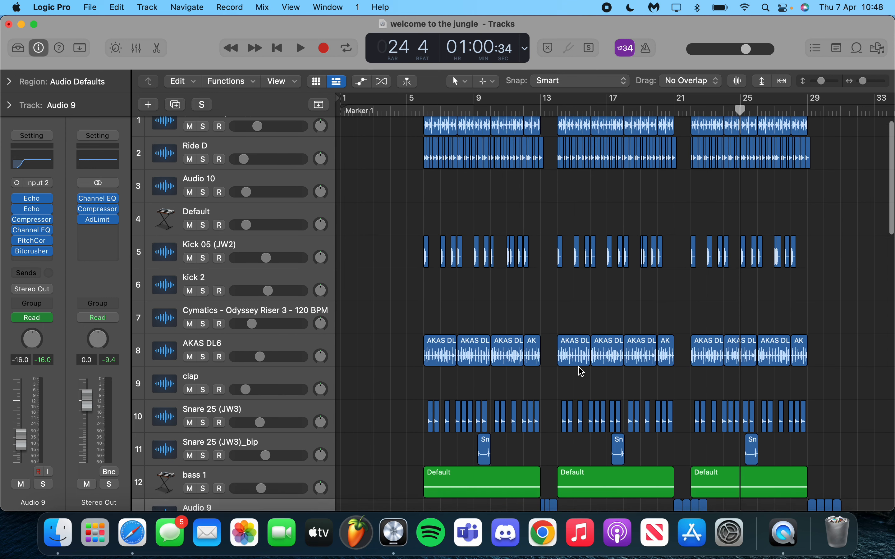
pyautogui.scroll(-5, 582, 371)
pyautogui.scroll(6, 580, 370)
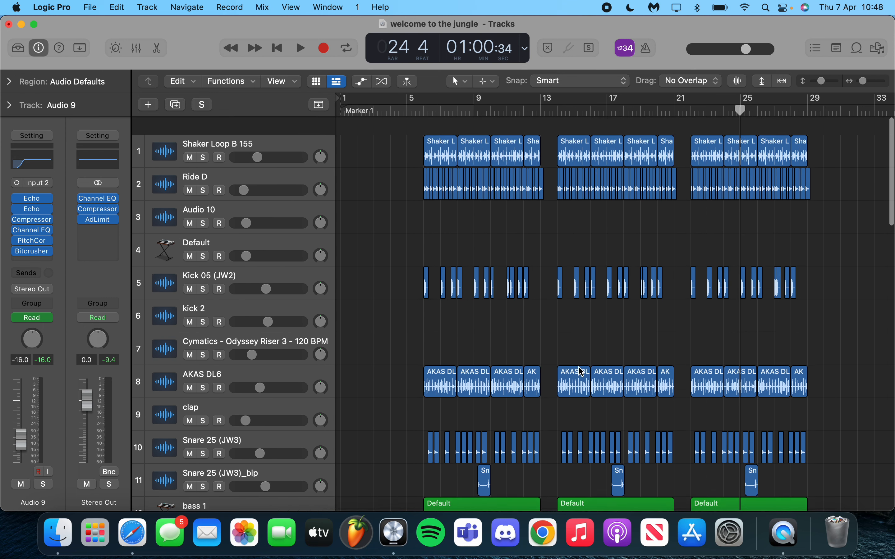
pyautogui.scroll(-9, 610, 495)
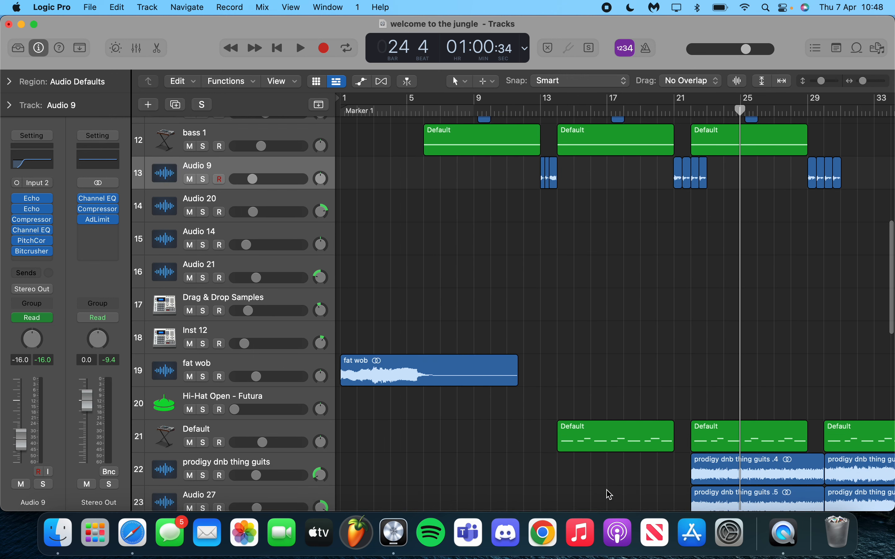
pyautogui.click(558, 111)
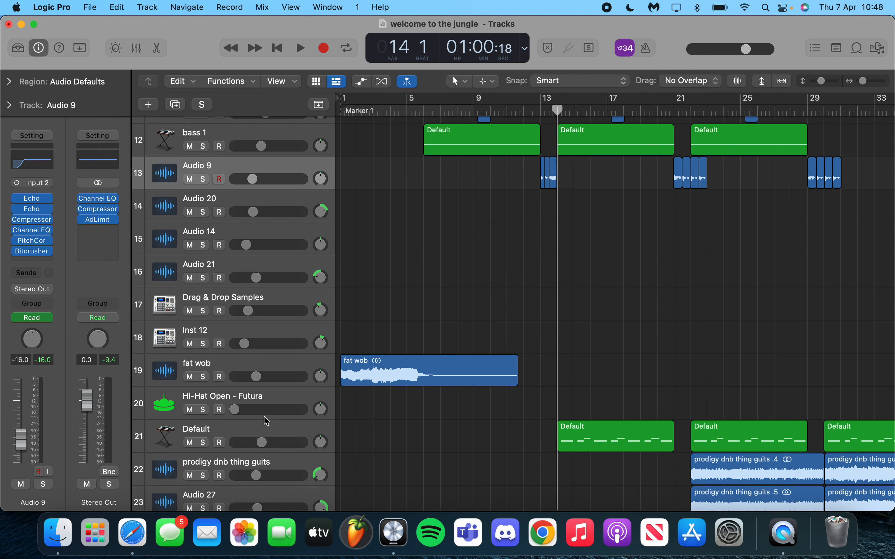
pyautogui.click(270, 428)
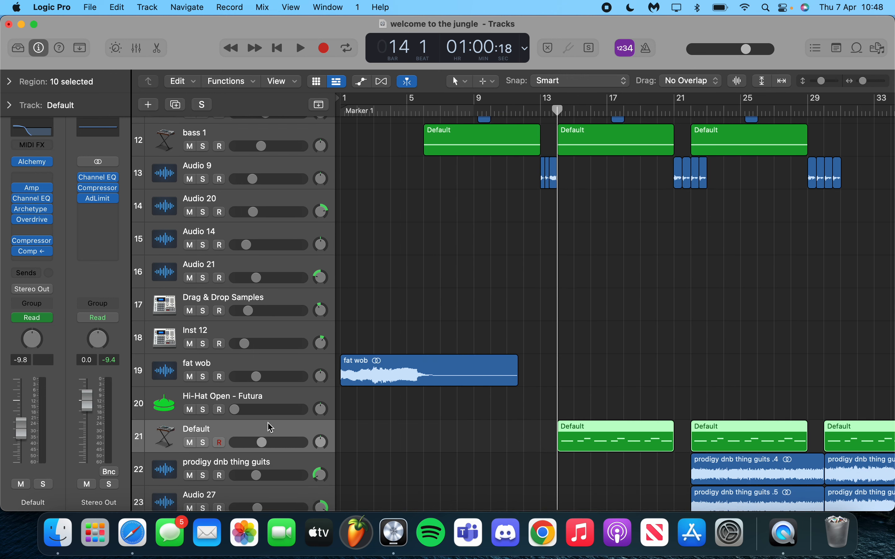
# Solo Default track 21, play it from bar 14 to hear the part alone, and stop playback
pyautogui.click(202, 443)
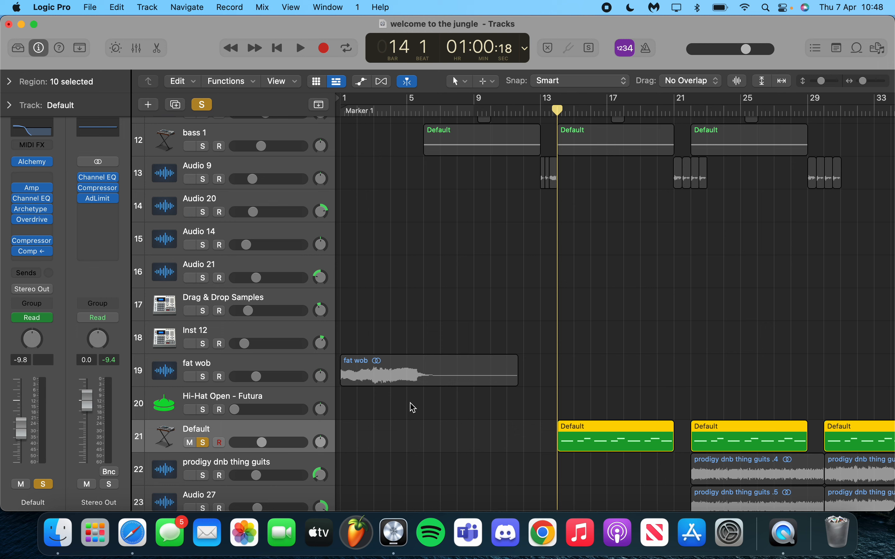
pyautogui.press('space')
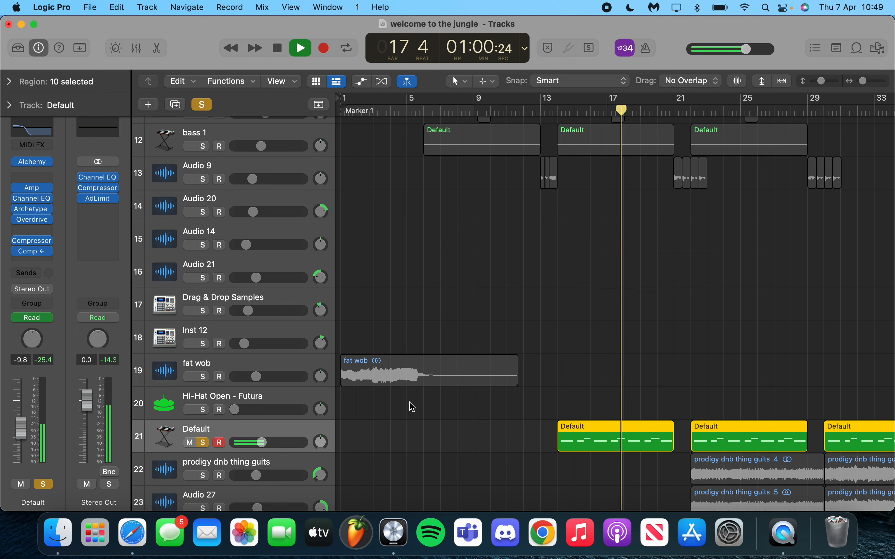
pyautogui.press('space')
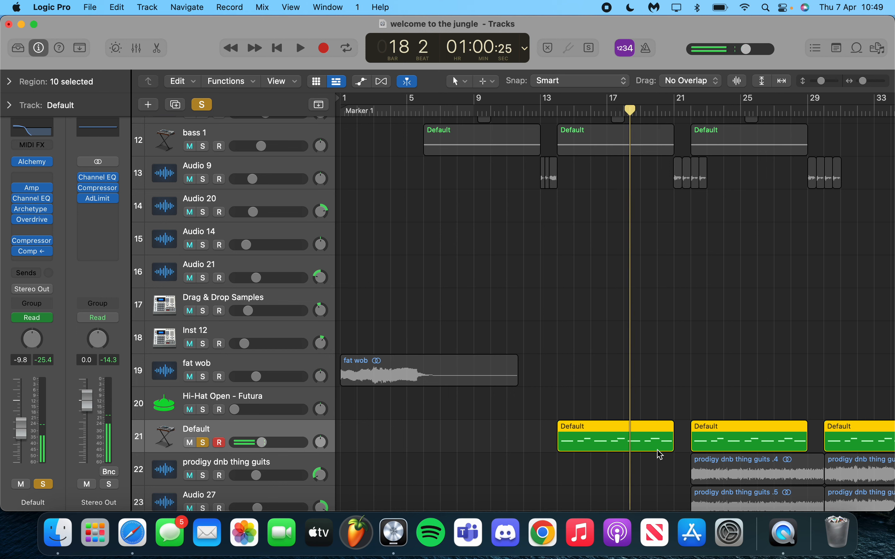
# Open the side-chained Compressor on Default track 21, examine its side chain source and settings, and close it
pyautogui.moveTo(34, 254)
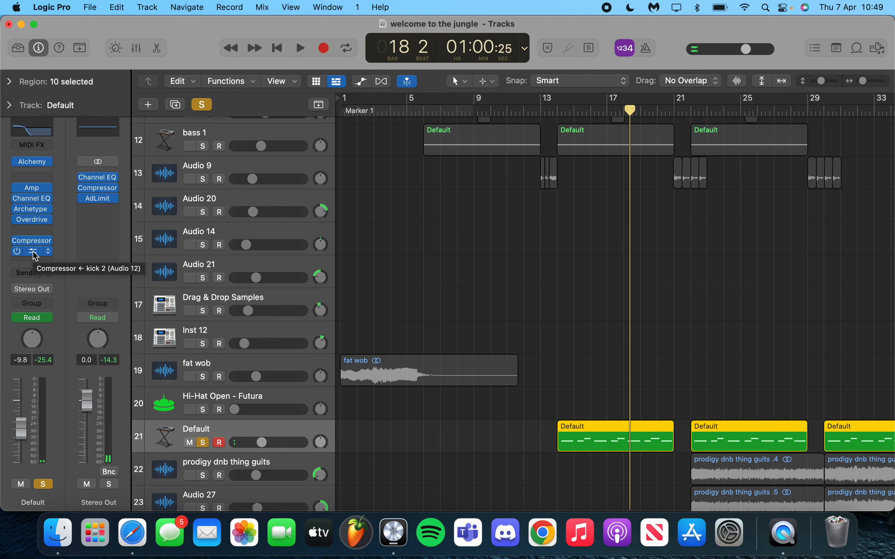
pyautogui.click(34, 252)
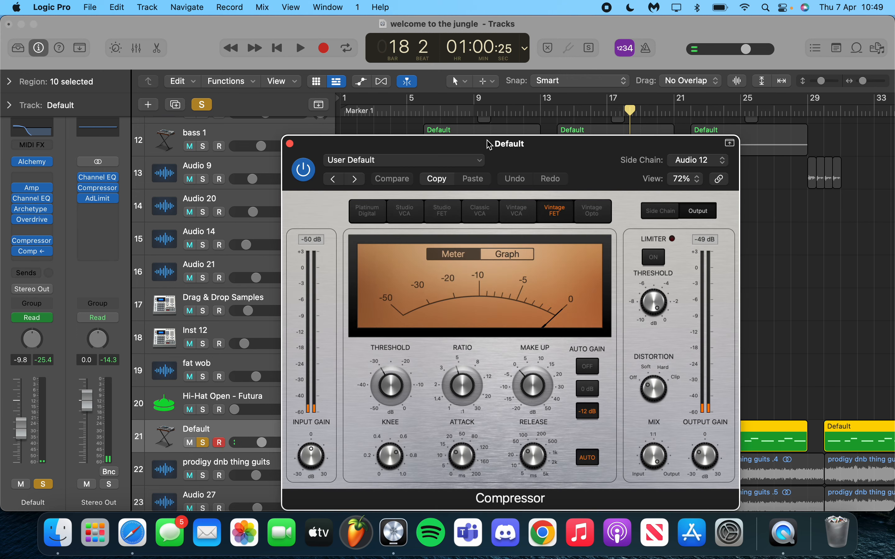
pyautogui.moveTo(484, 142); pyautogui.dragTo(296, 62)
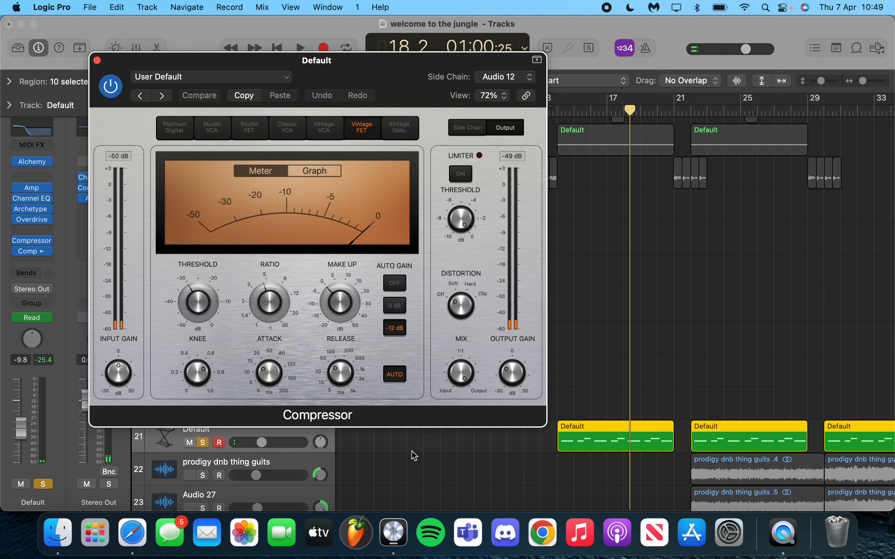
pyautogui.scroll(10, 577, 147)
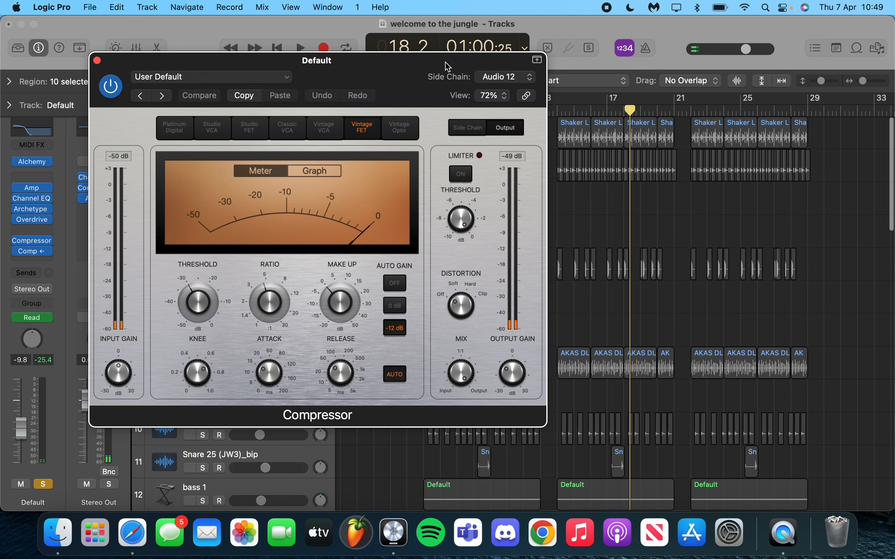
pyautogui.moveTo(448, 79); pyautogui.dragTo(655, 94)
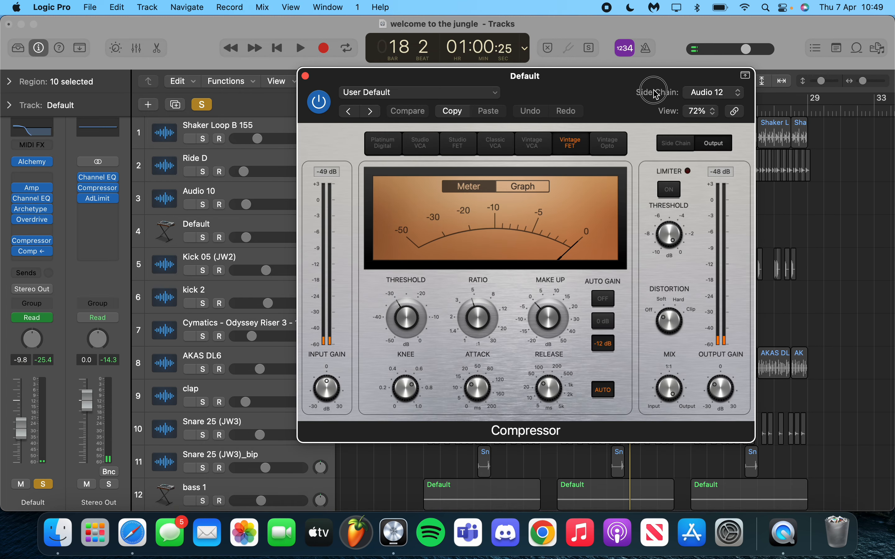
pyautogui.click(304, 77)
# Find the kick 2 track that feeds the side chain and solo it together with Default track 21
pyautogui.scroll(-15, 531, 257)
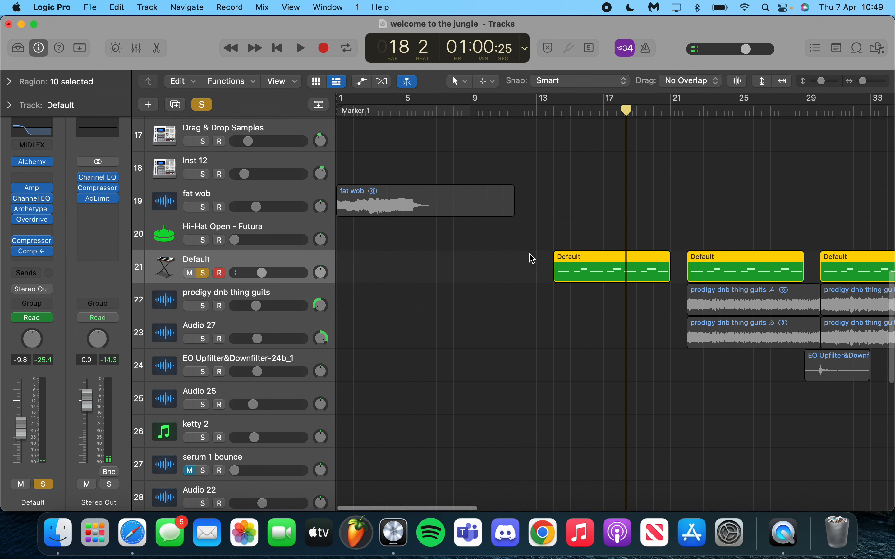
pyautogui.scroll(12, 532, 257)
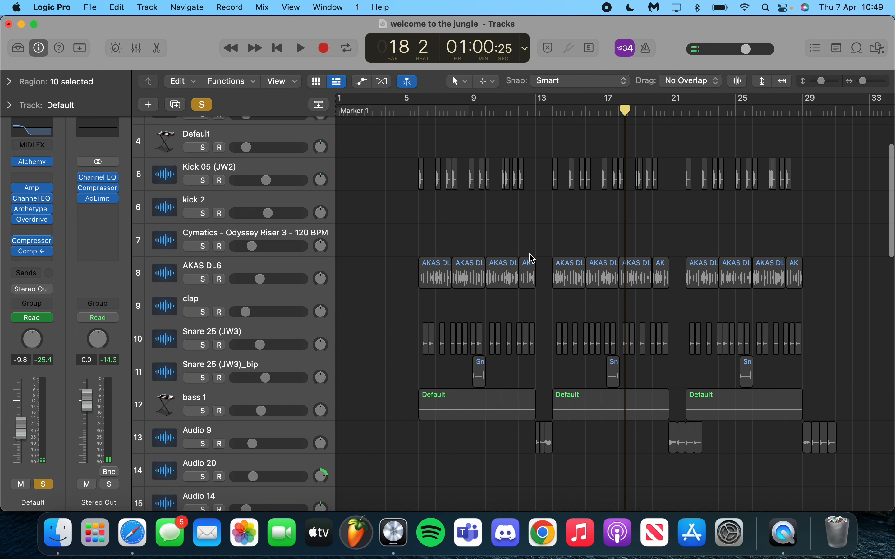
pyautogui.hscroll(15, 525, 132)
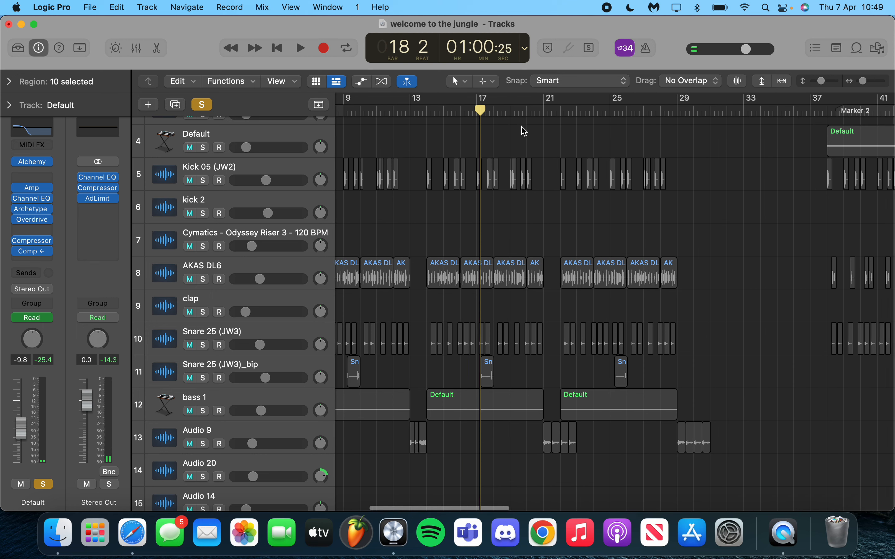
pyautogui.hscroll(6, 548, 278)
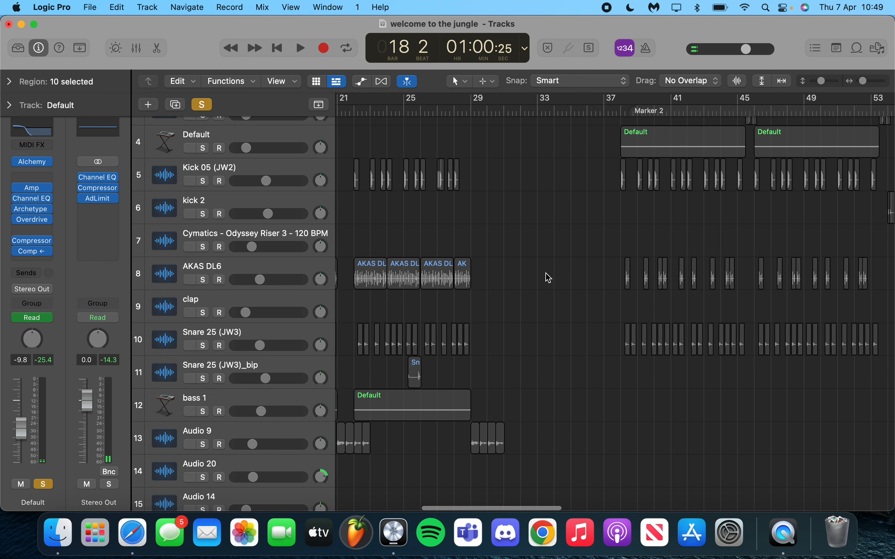
pyautogui.scroll(3, 549, 279)
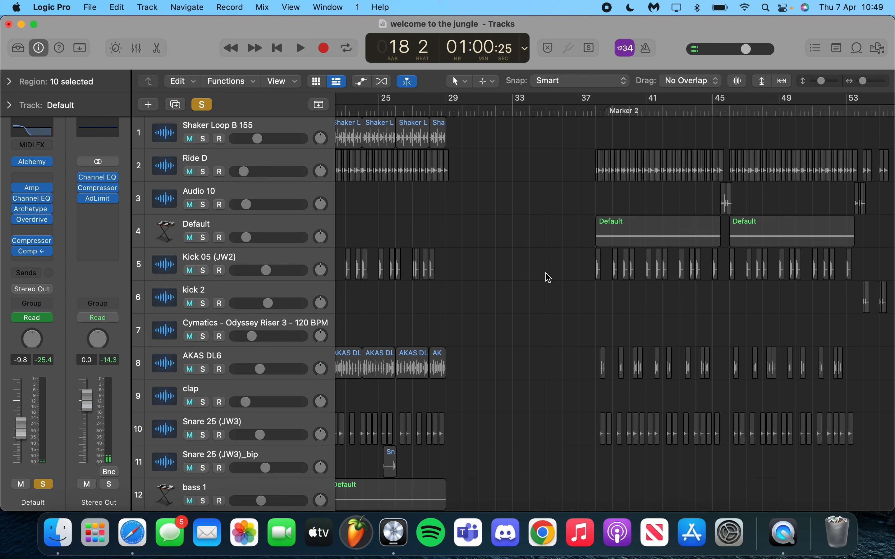
pyautogui.hscroll(8, 656, 271)
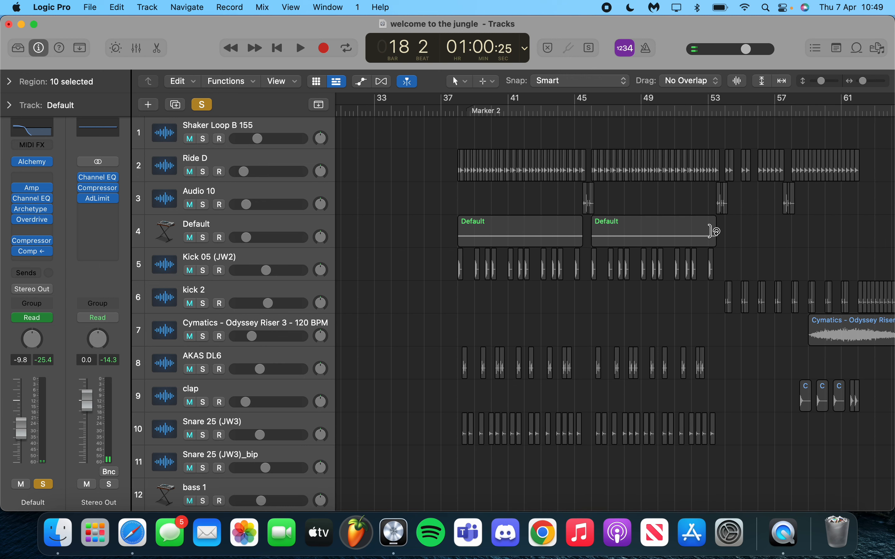
pyautogui.hscroll(7, 714, 229)
pyautogui.hscroll(2, 714, 231)
pyautogui.click(247, 292)
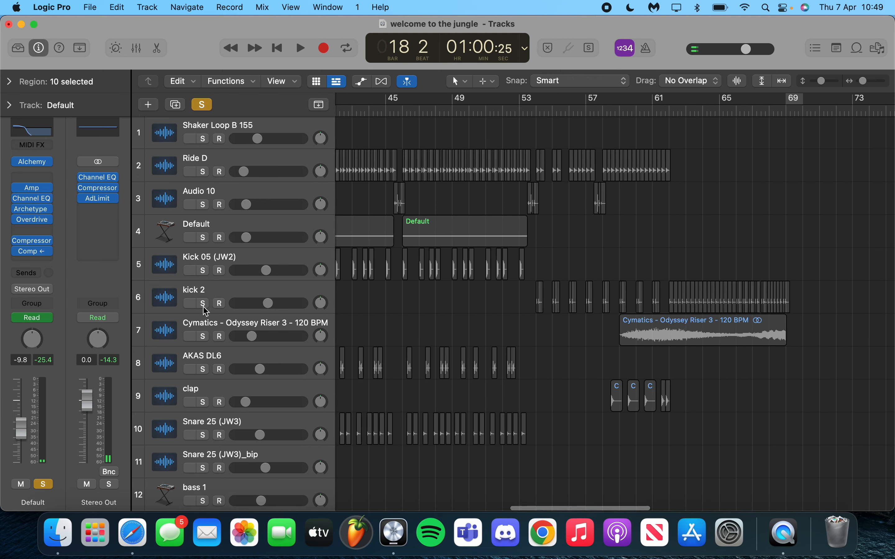
# Play kick 2 and Default track 21 together from bar 54 to hear the side-chain compression, and stop at bar 59
pyautogui.click(518, 110)
pyautogui.press('space')
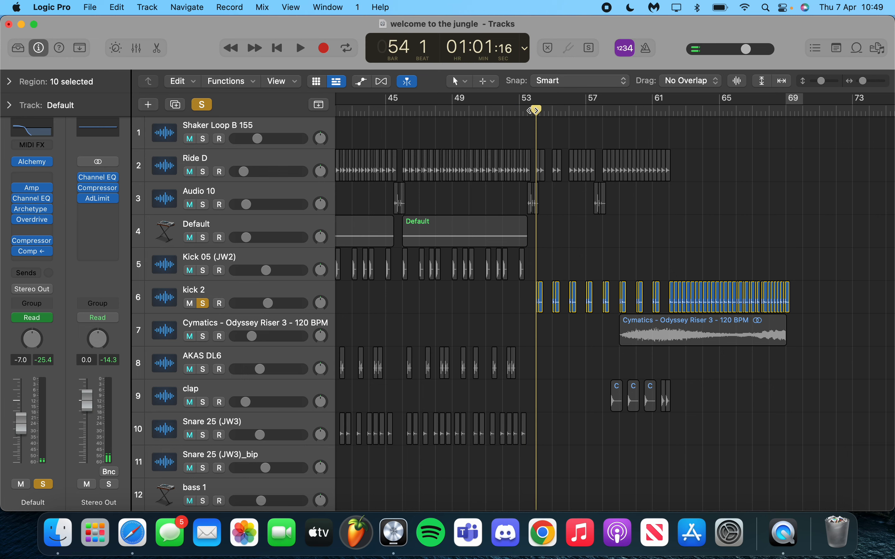
pyautogui.scroll(-10, 550, 259)
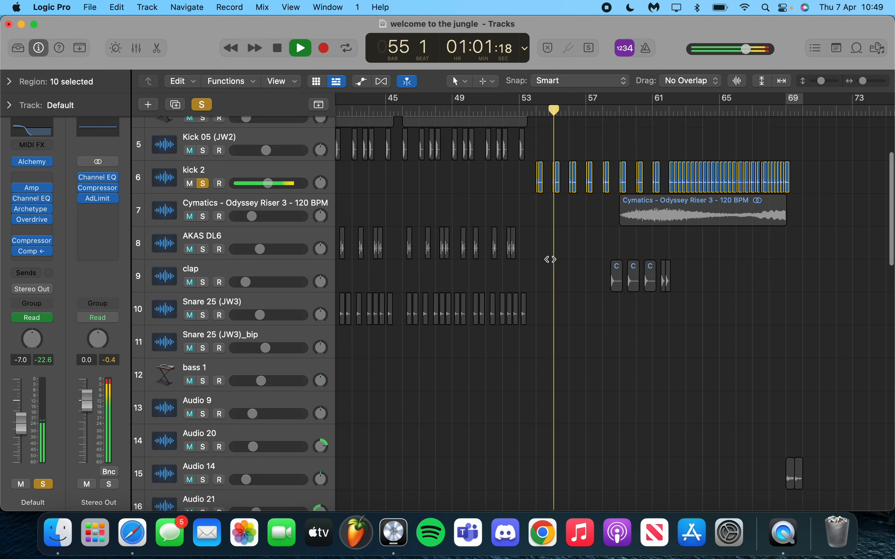
pyautogui.scroll(1, 550, 259)
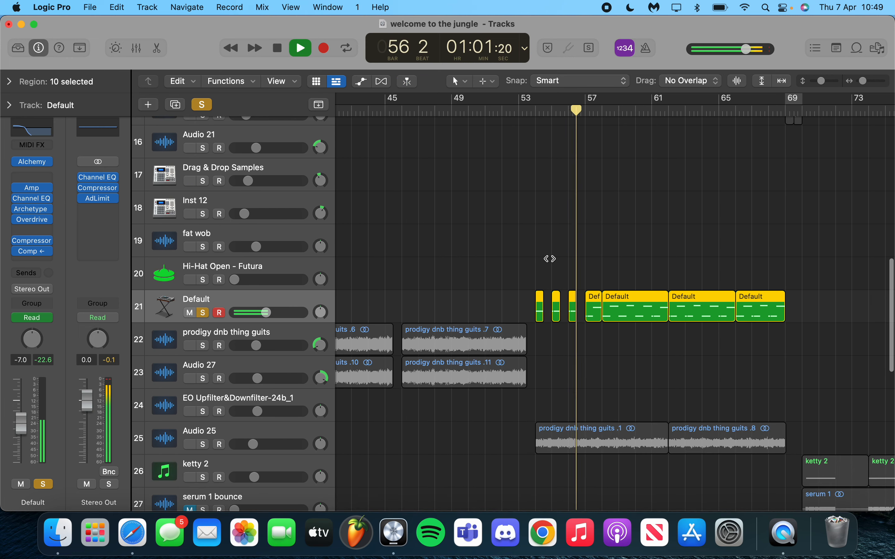
pyautogui.hscroll(3, 550, 258)
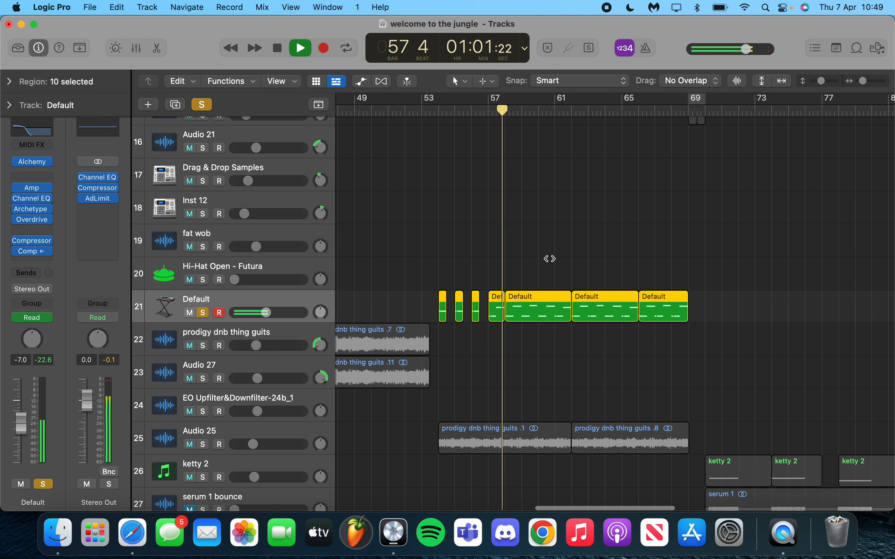
pyautogui.press('space')
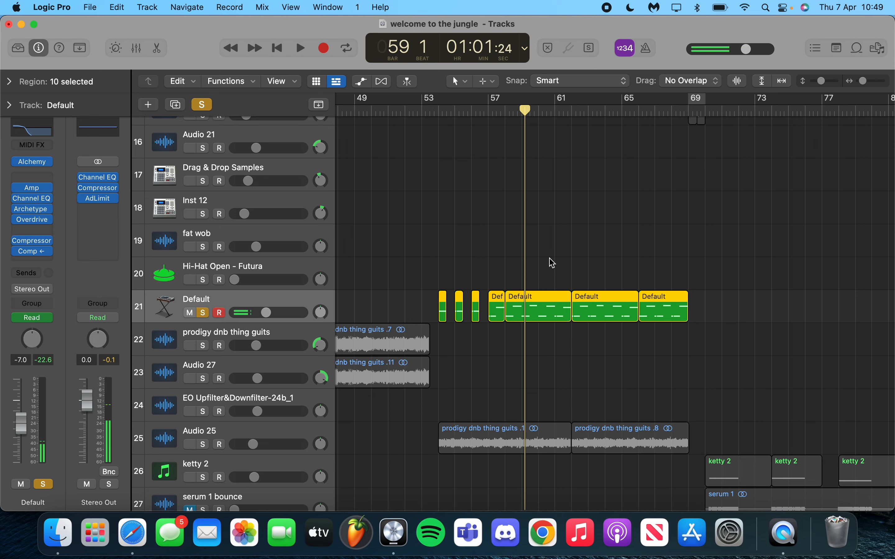
# Examine the spacing of the kick 2 regions between bars 54 and 69 at closer zoom, and restore the wider view
pyautogui.scroll(15, 551, 263)
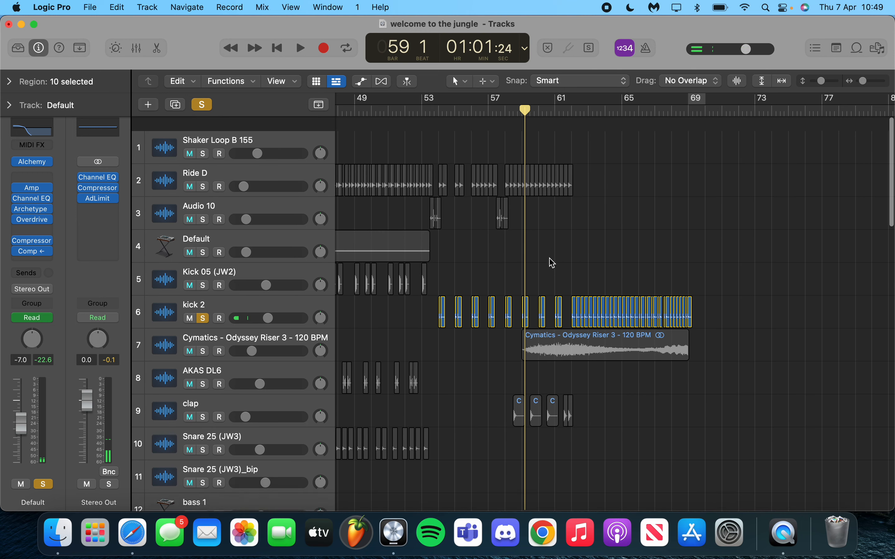
pyautogui.press('super+Right')
pyautogui.press('super+Right')
pyautogui.press('super+Left')
pyautogui.press('super+Left')
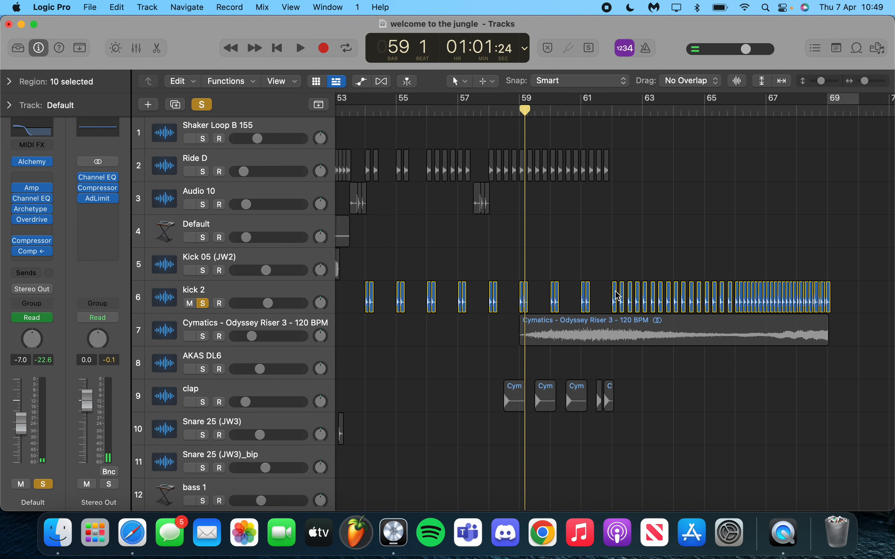
pyautogui.scroll(-6, 617, 295)
pyautogui.scroll(7, 617, 295)
pyautogui.scroll(-1, 618, 295)
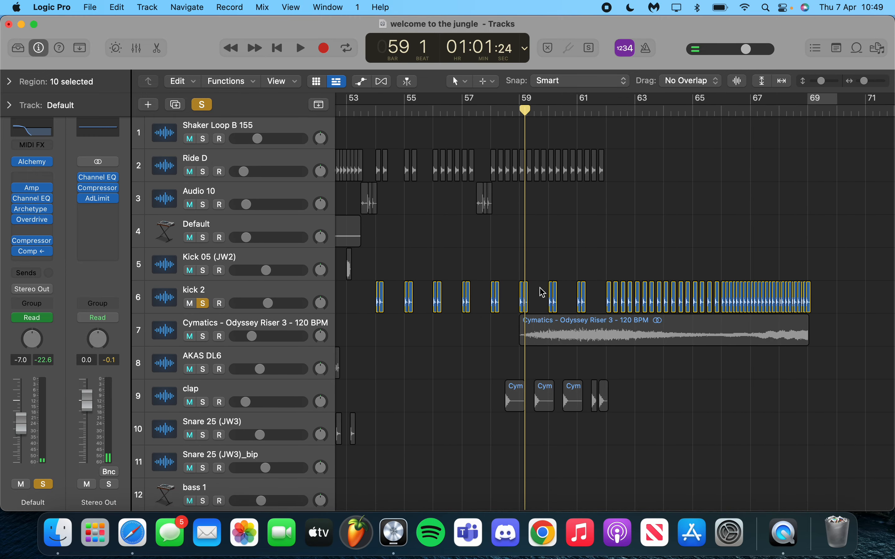
pyautogui.press('super+Left')
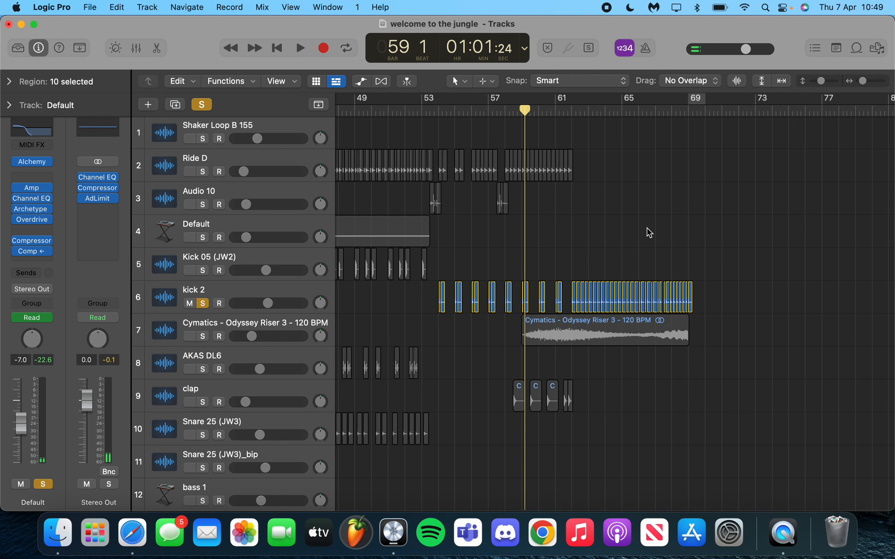
# Turn off all track solos and return to the first regions of Default track 21 near the start of the arrangement
pyautogui.hscroll(10, 650, 232)
pyautogui.scroll(-10, 650, 233)
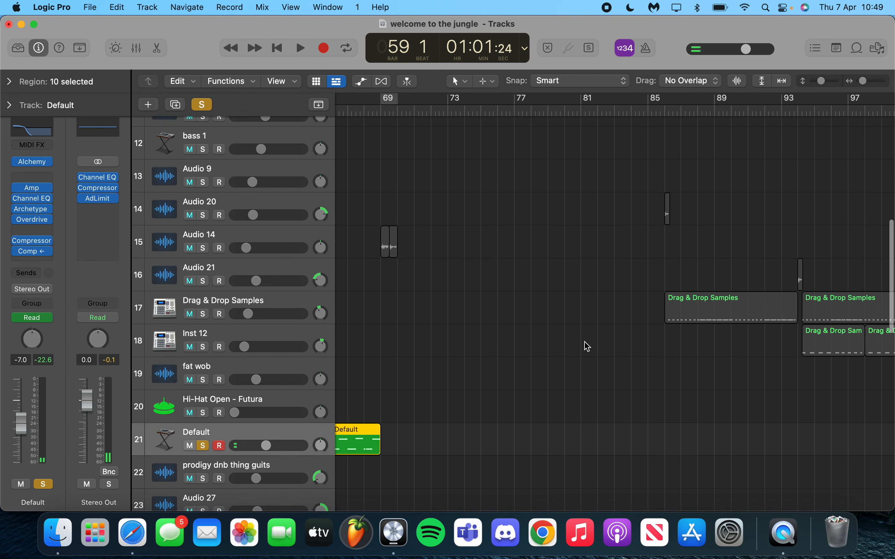
pyautogui.hscroll(-15, 525, 304)
pyautogui.scroll(6, 526, 303)
pyautogui.hscroll(8, 526, 304)
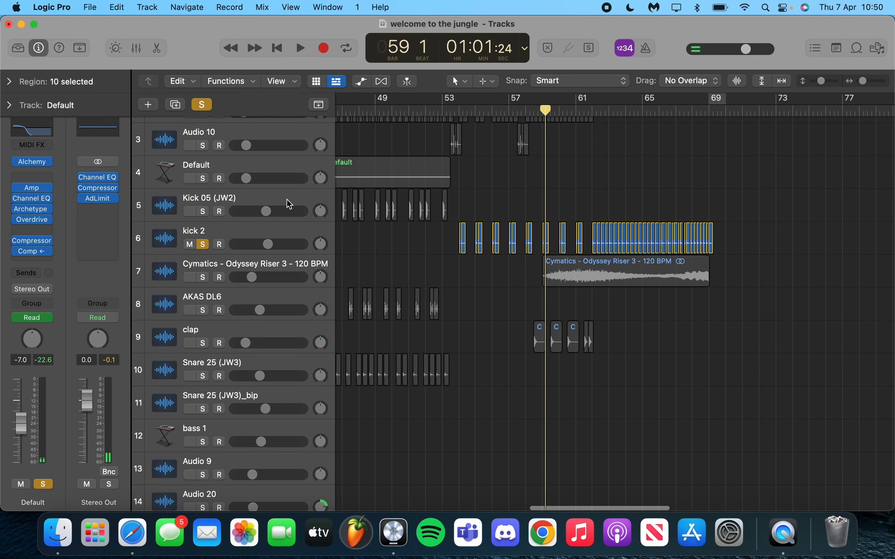
pyautogui.click(201, 104)
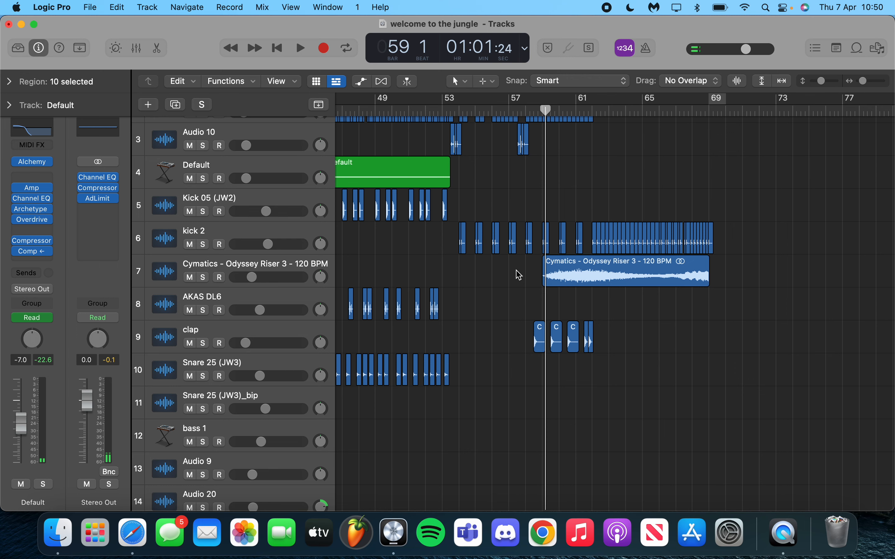
pyautogui.hscroll(-20, 519, 275)
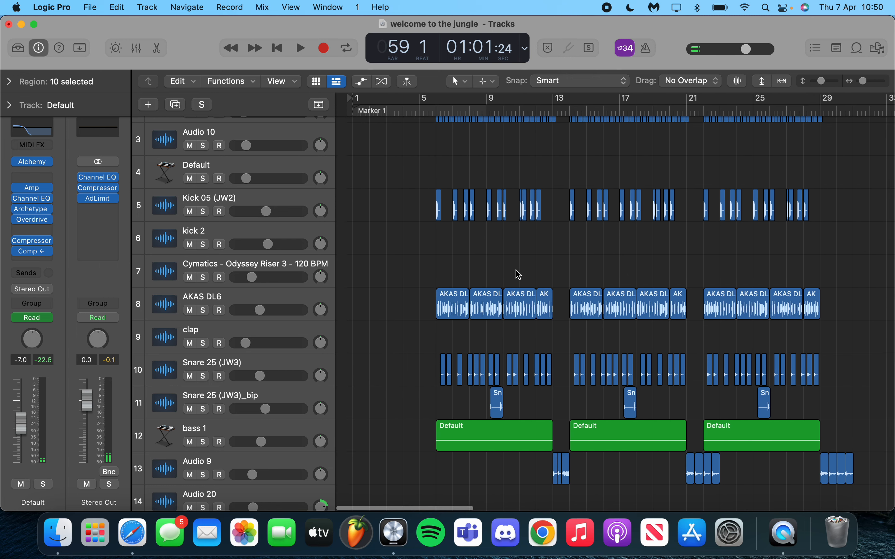
pyautogui.scroll(-5, 519, 274)
pyautogui.scroll(-3, 519, 274)
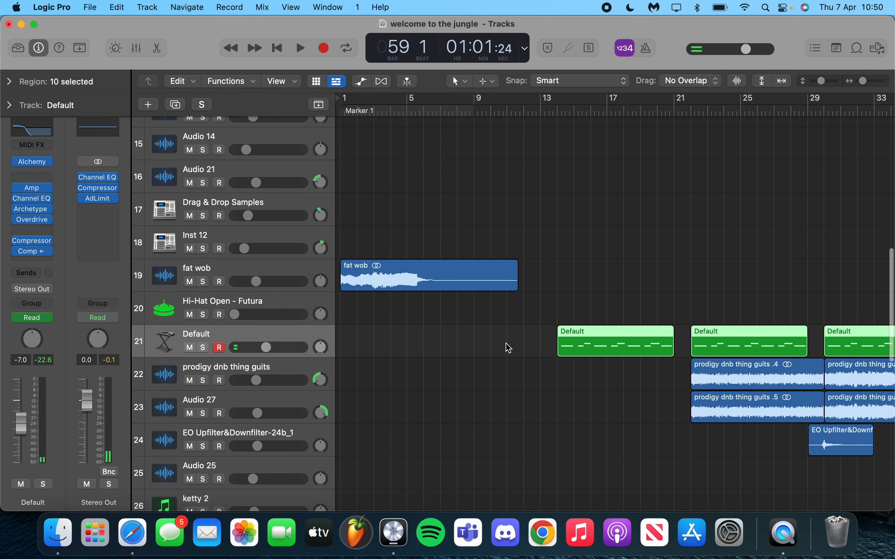
# Deselect the Default regions, examine the settings of track 21's first Compressor, and close the plug-in
pyautogui.click(508, 348)
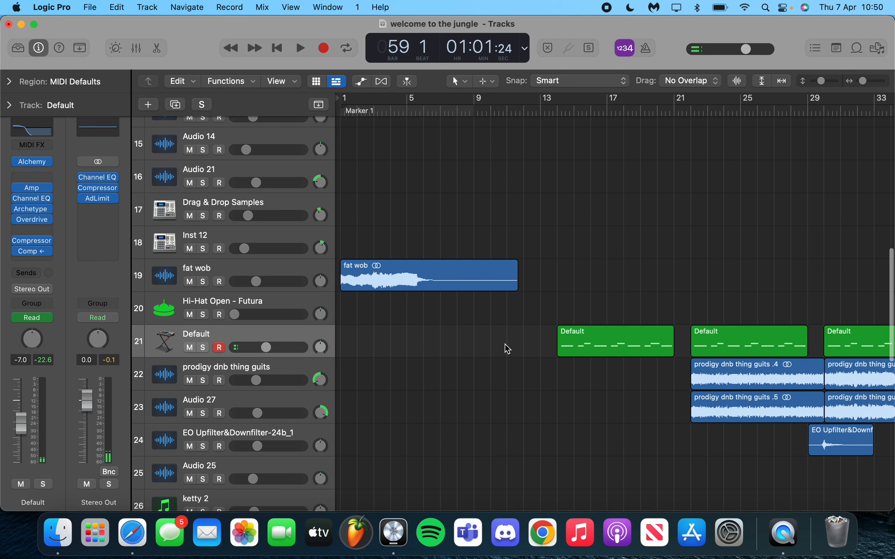
pyautogui.click(33, 241)
pyautogui.moveTo(349, 146); pyautogui.dragTo(241, 95)
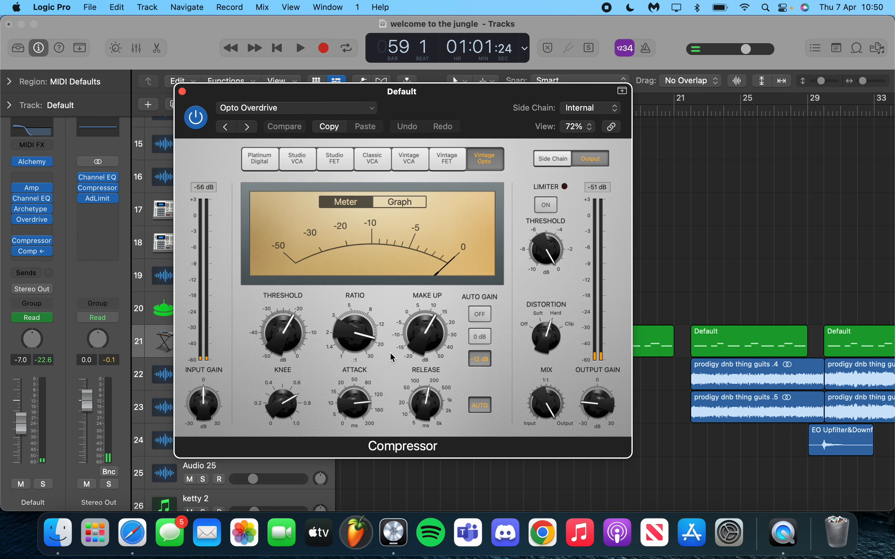
pyautogui.moveTo(361, 338)
pyautogui.click(182, 91)
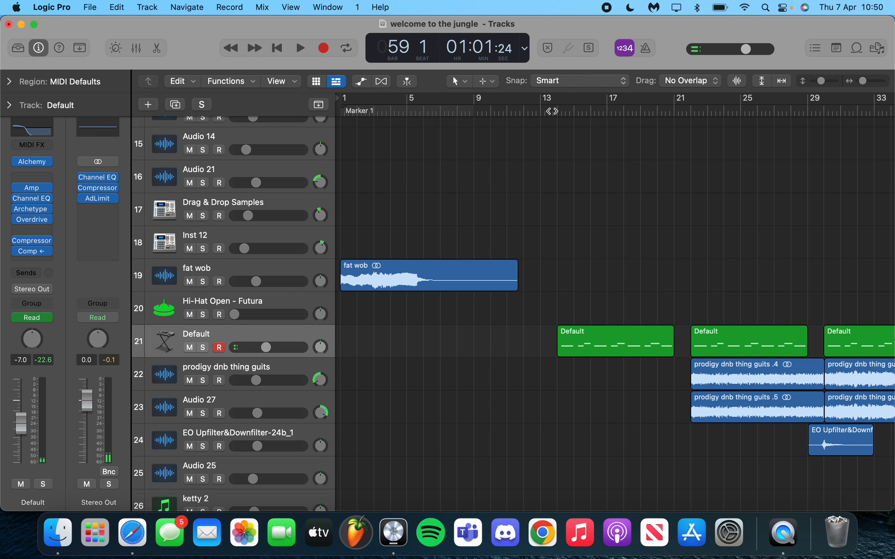
# Move the playhead to bar 14, at the start of the first Default region on track 21
pyautogui.moveTo(551, 111); pyautogui.dragTo(559, 111)
pyautogui.hscroll(5, 560, 112)
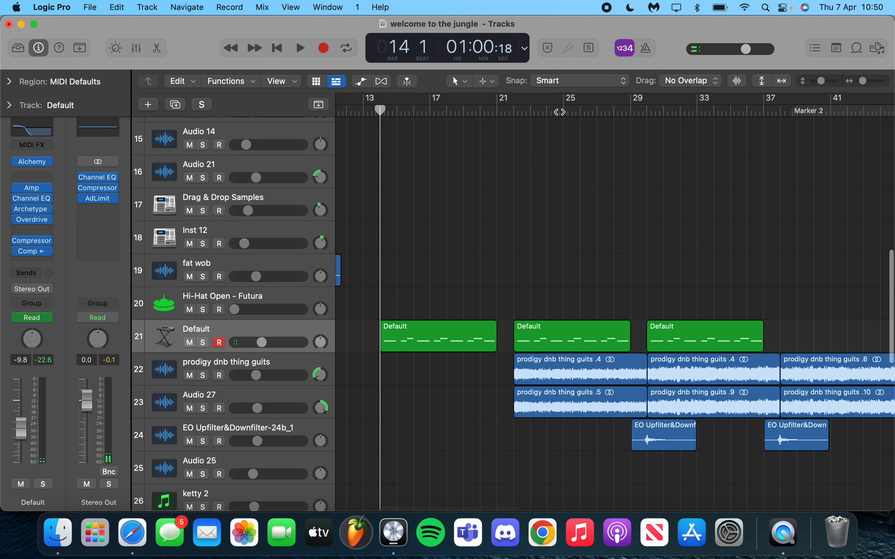
pyautogui.hscroll(-3, 559, 112)
pyautogui.scroll(1, 559, 112)
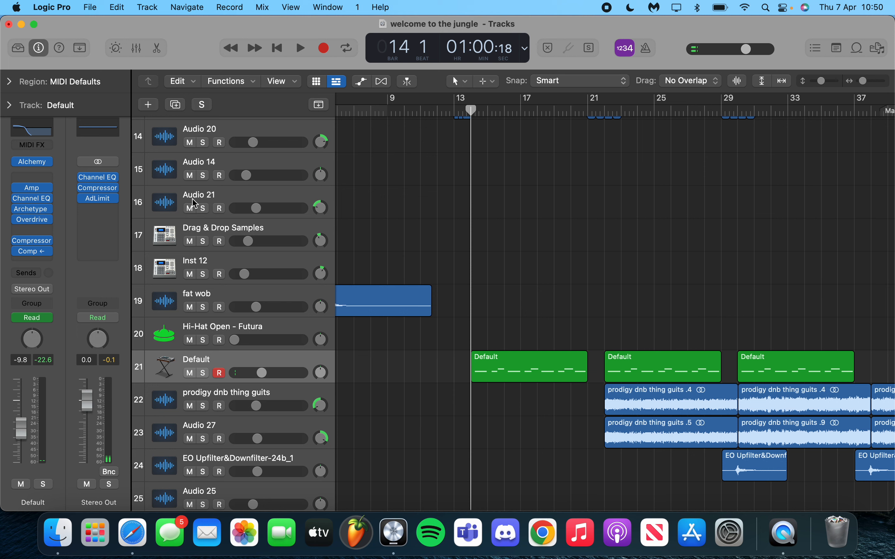
# Open the Overdrive plug-in on Default track 21 and examine its drive, tone and output settings
pyautogui.moveTo(32, 253)
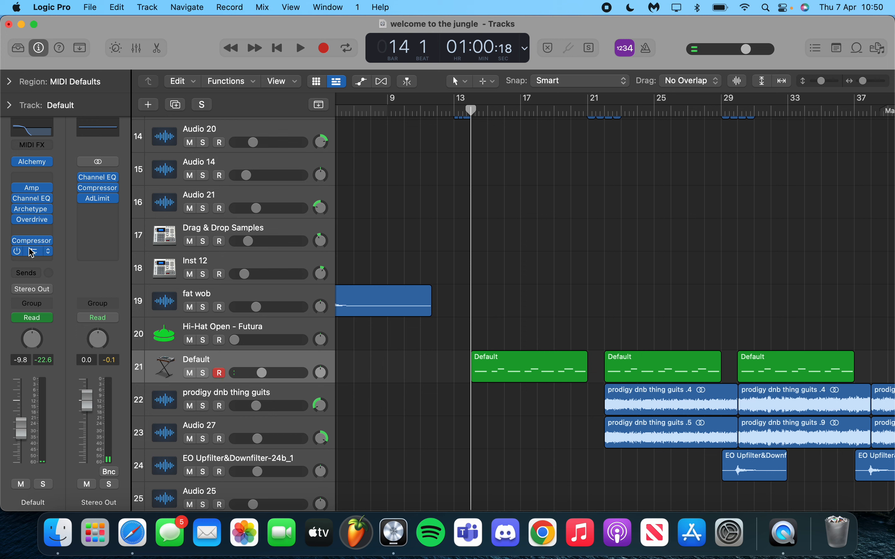
pyautogui.click(33, 220)
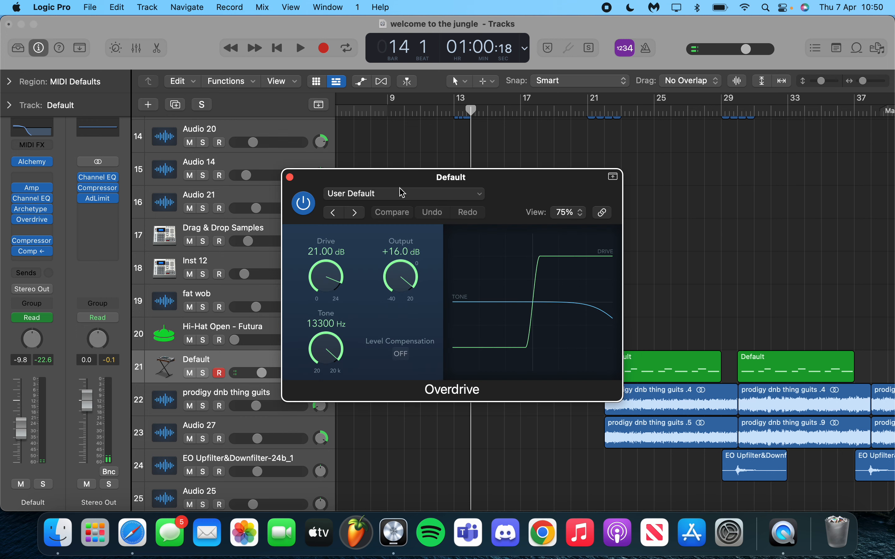
pyautogui.moveTo(399, 180); pyautogui.dragTo(369, 101)
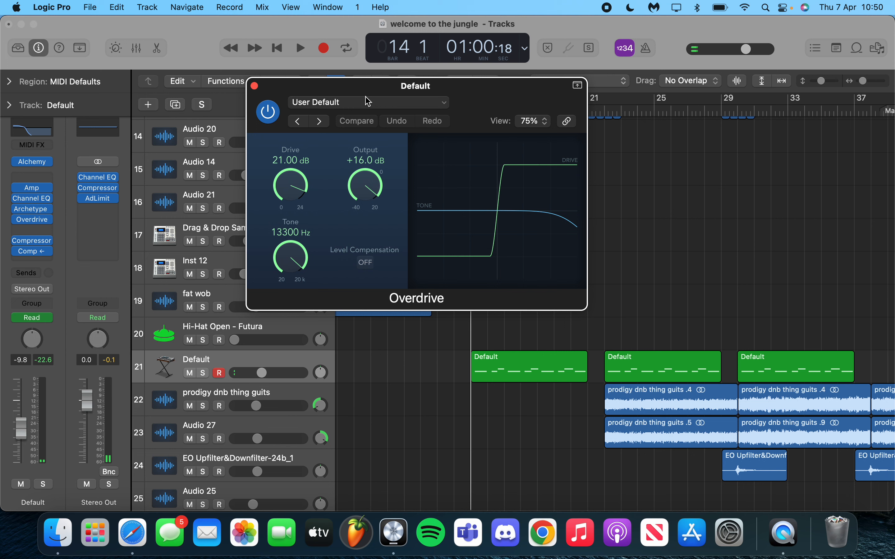
pyautogui.moveTo(369, 101); pyautogui.dragTo(395, 99)
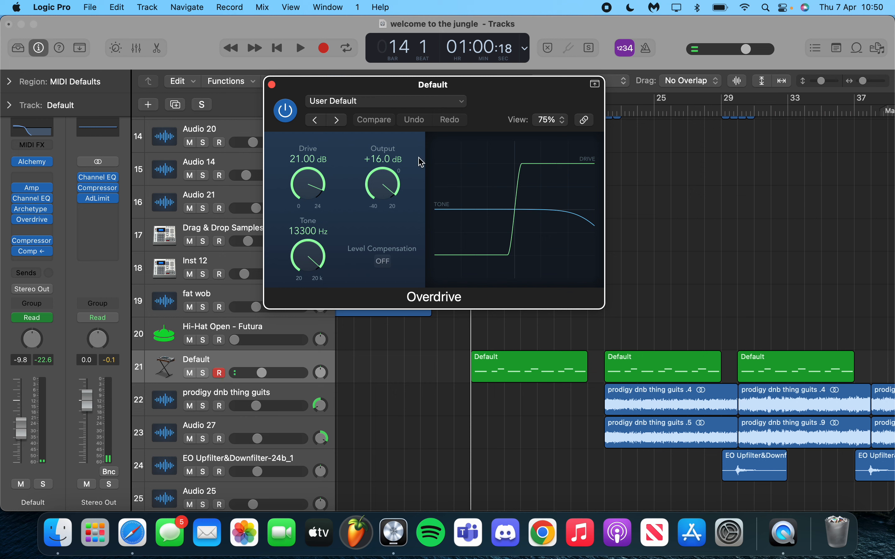
pyautogui.moveTo(435, 86); pyautogui.dragTo(371, 98)
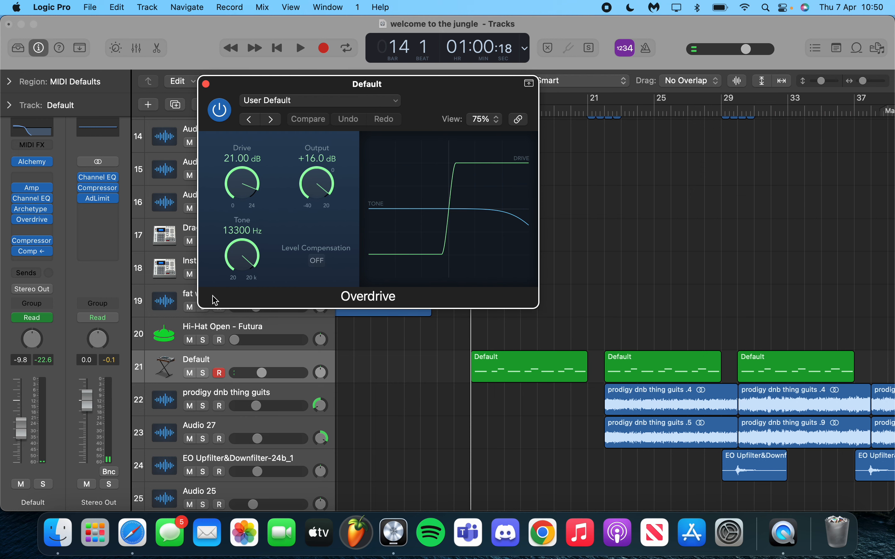
# Play from bar 14 with Default track 21 soloed, toggling Overdrive's bypass to compare the sound with and without it
pyautogui.press('space')
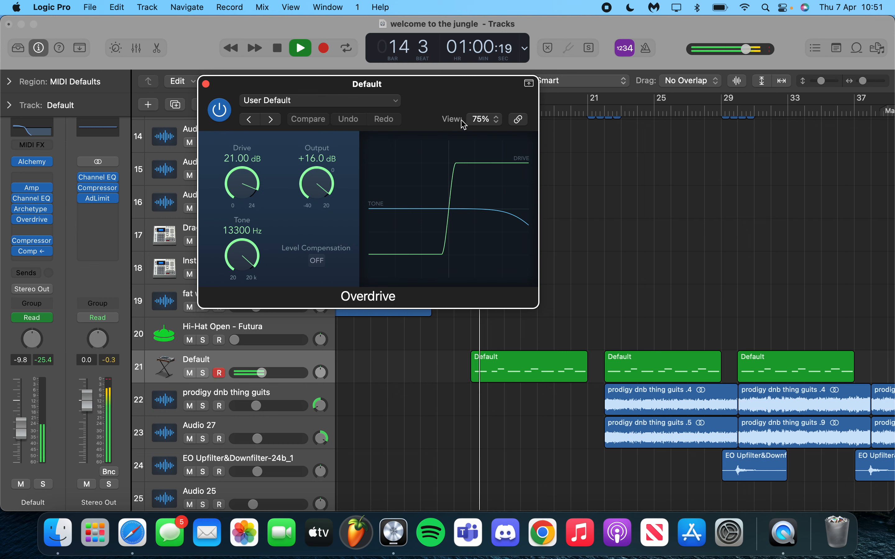
pyautogui.press('s')
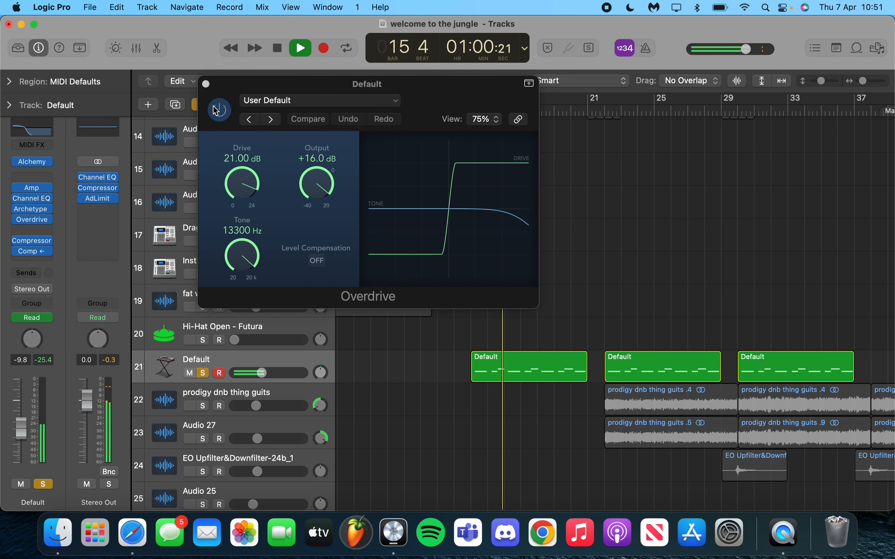
pyautogui.click(217, 110)
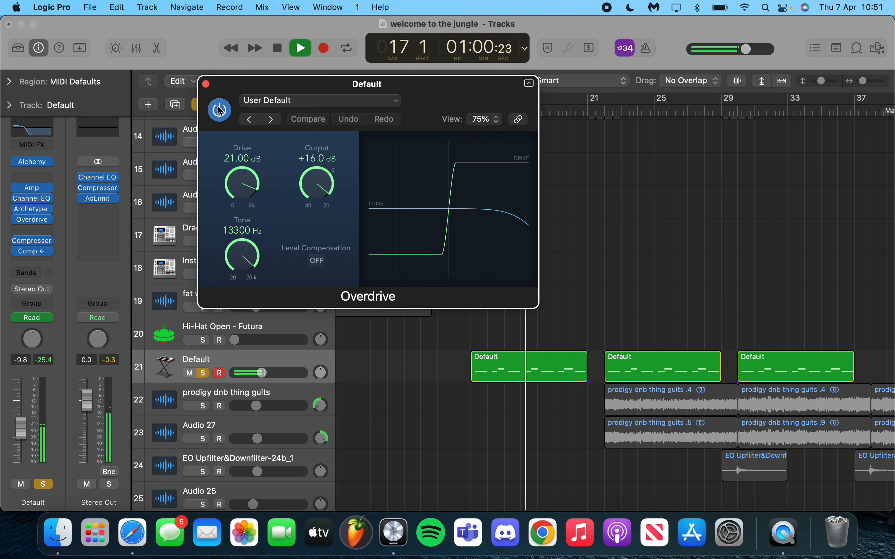
pyautogui.click(219, 110)
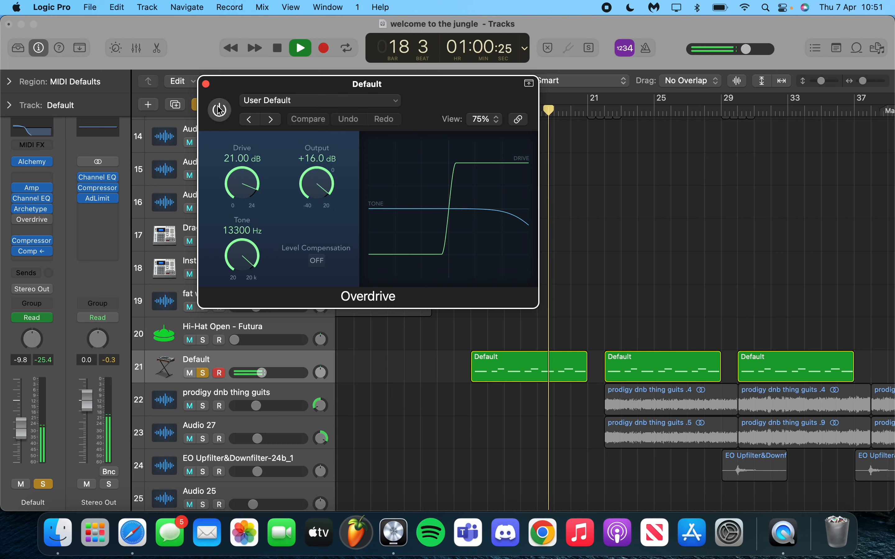
pyautogui.click(219, 110)
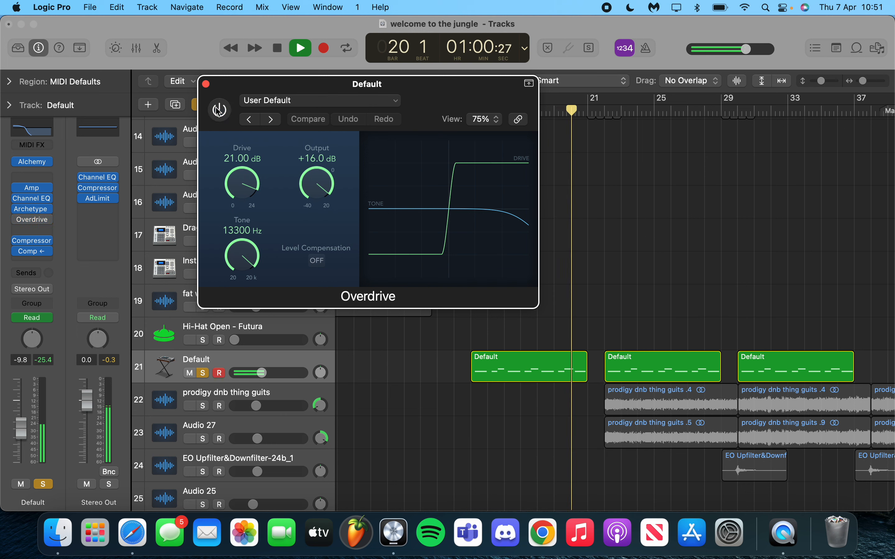
# Stop playback, switch the Overdrive effect back on, close its window and place the playhead at bar 14
pyautogui.press('space')
pyautogui.click(219, 110)
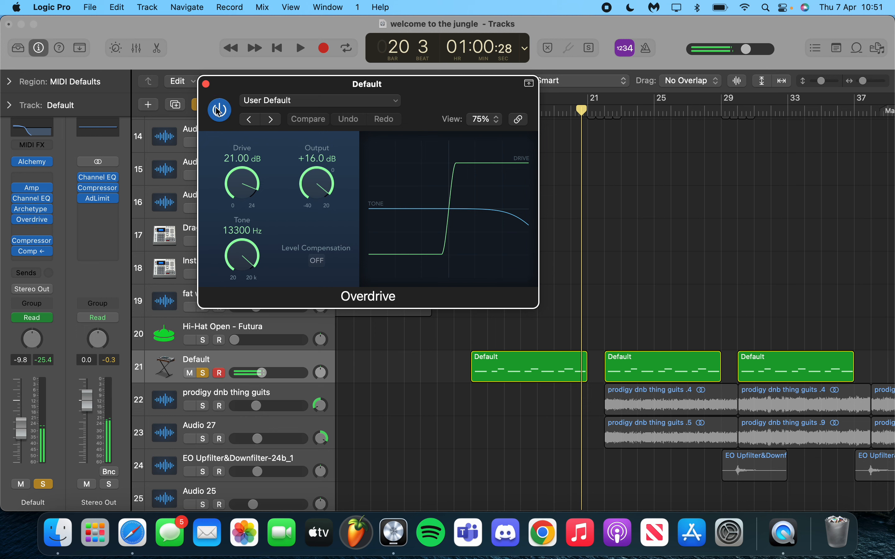
pyautogui.click(206, 84)
pyautogui.click(470, 108)
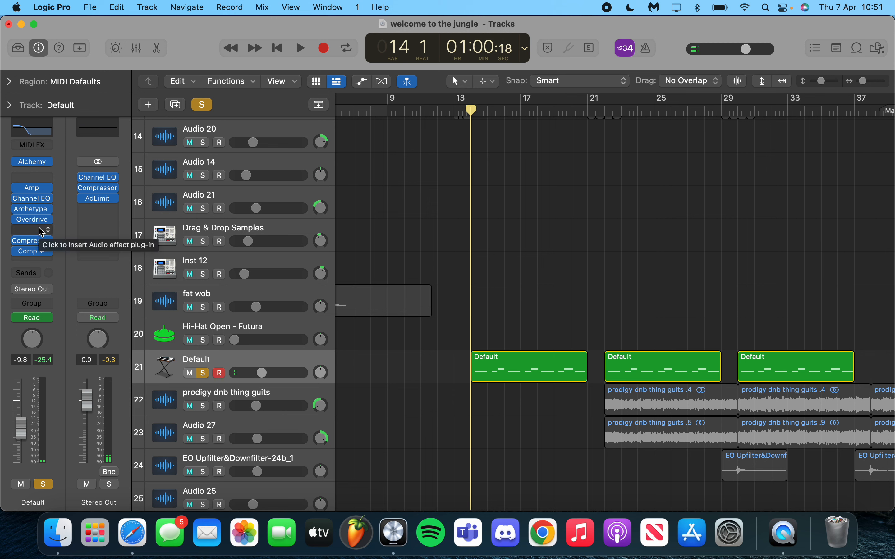
# Look through the Archetype Plini pedal and amp pages on the Default track, then close the plug-in
pyautogui.click(34, 210)
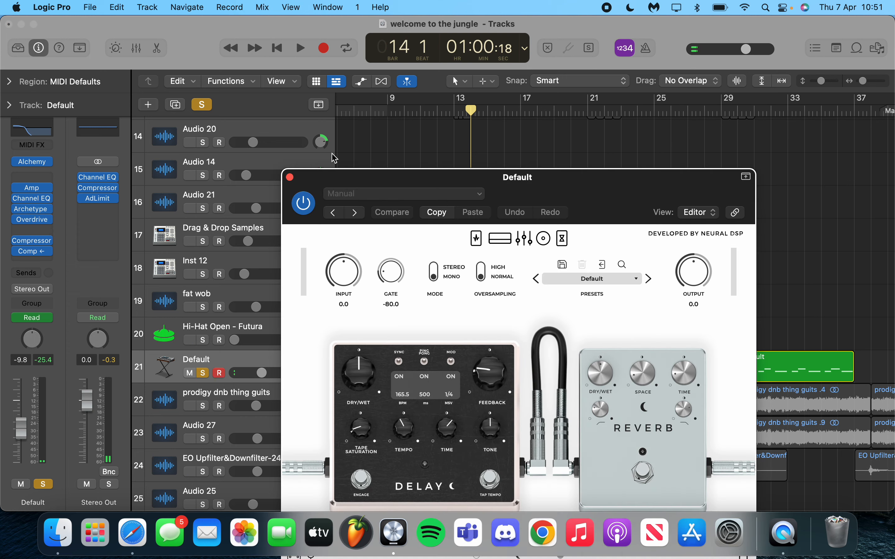
pyautogui.moveTo(332, 180); pyautogui.dragTo(212, 80)
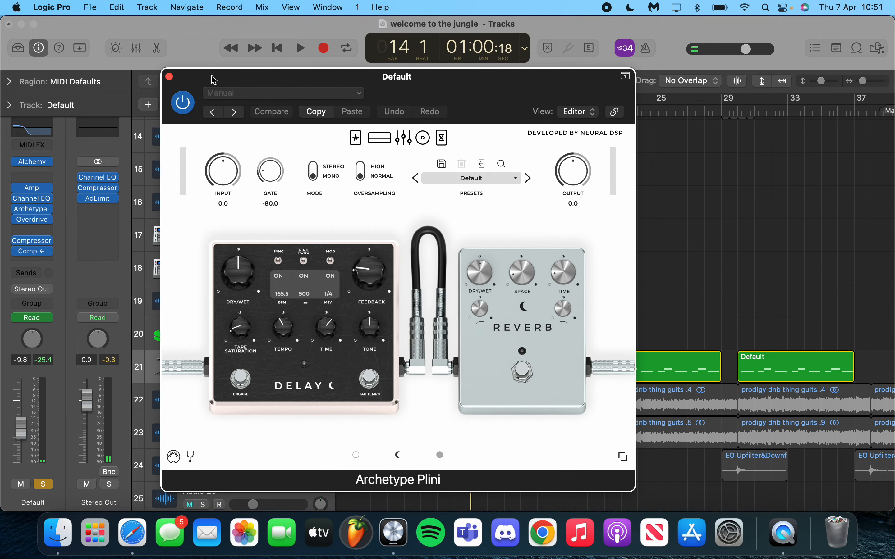
pyautogui.click(365, 138)
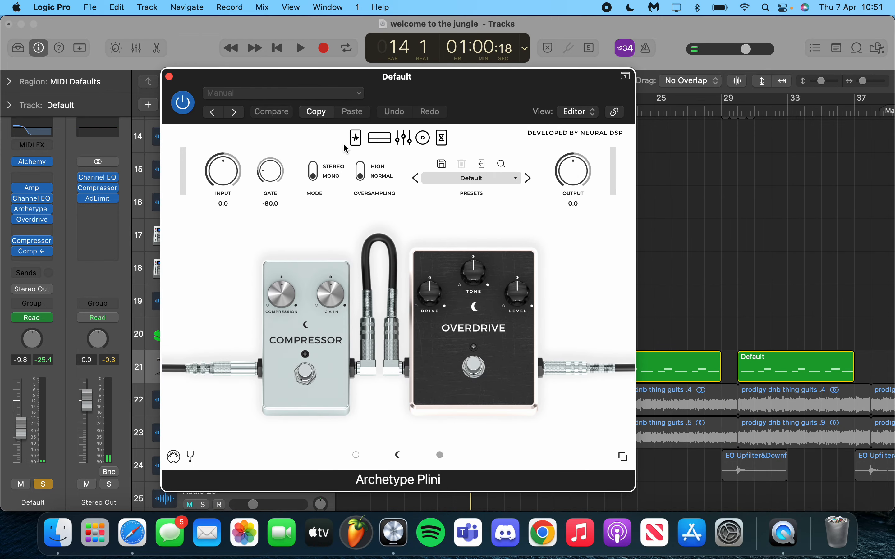
pyautogui.click(377, 142)
pyautogui.click(168, 75)
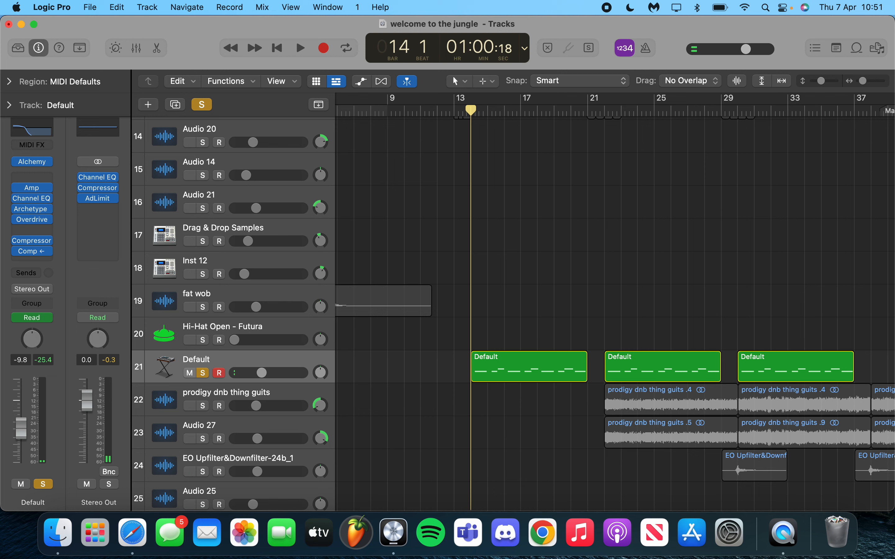
# Bypass the Archetype, Channel EQ and Amp effects on the Default track and audition the bass without them
pyautogui.moveTo(28, 215)
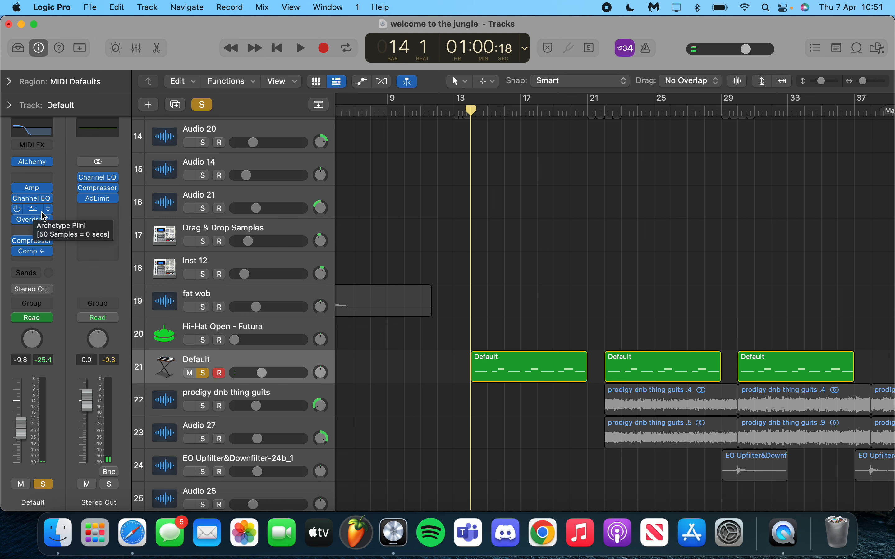
pyautogui.click(17, 210)
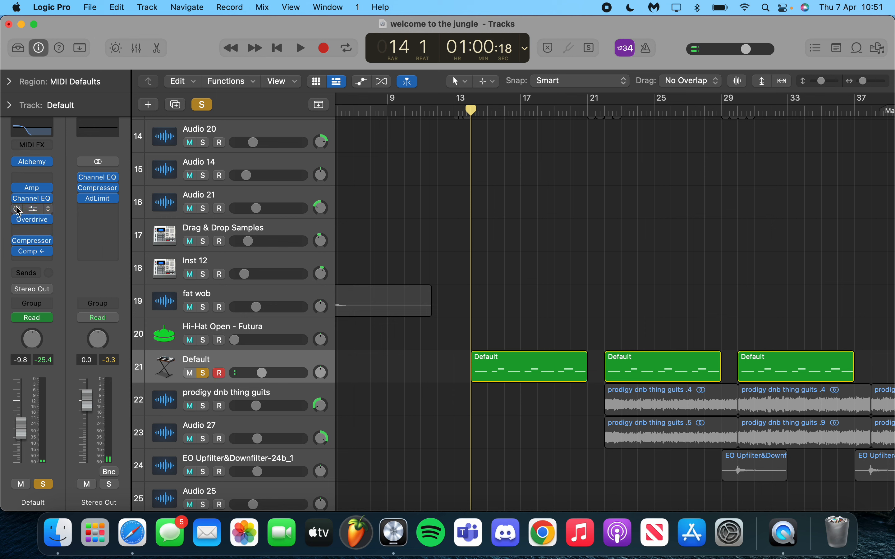
pyautogui.click(17, 198)
pyautogui.click(17, 188)
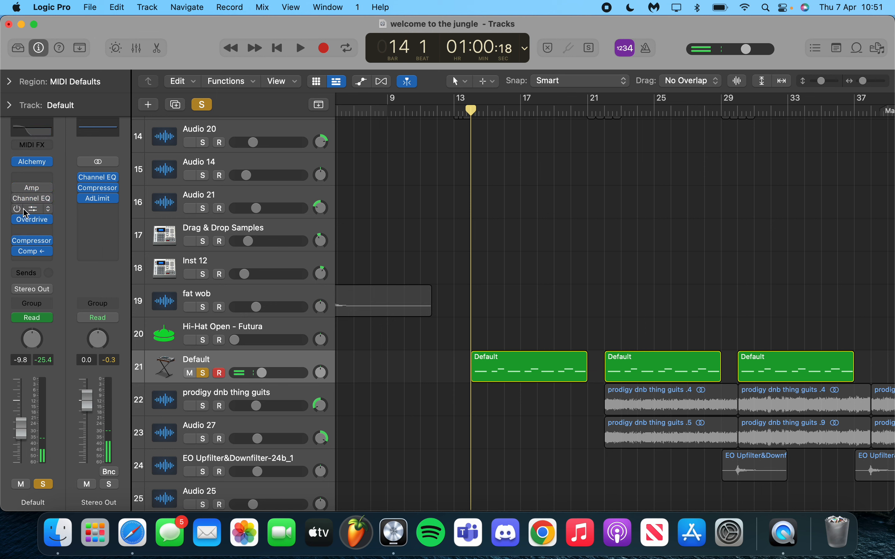
pyautogui.press('space')
pyautogui.press('space')
# Re-enable the Archetype and Channel EQ effects on the Default track and play the bass while viewing the EQ curve
pyautogui.click(31, 209)
pyautogui.scroll(2, 541, 296)
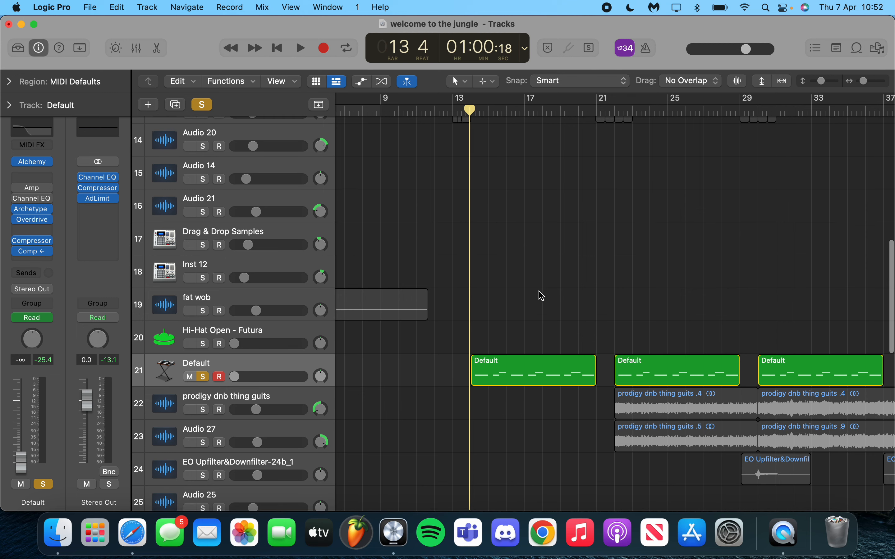
pyautogui.click(31, 199)
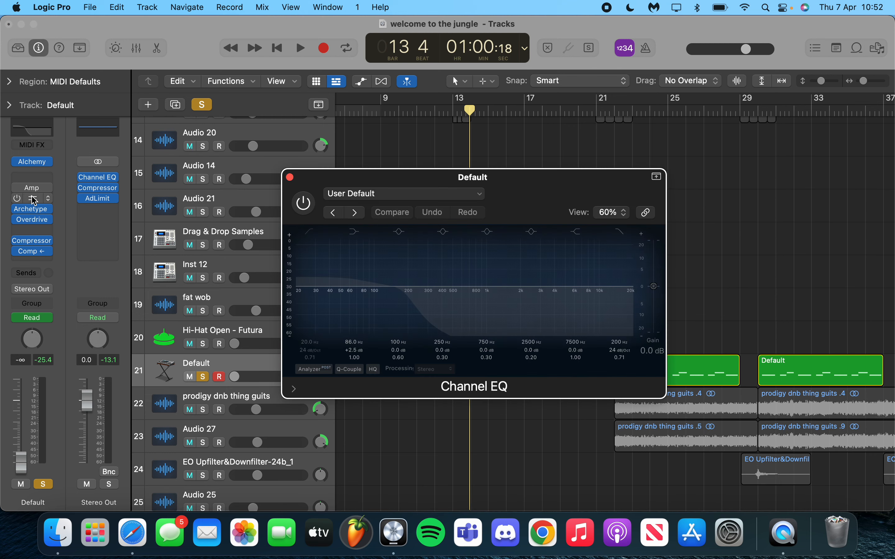
pyautogui.click(303, 202)
pyautogui.moveTo(321, 186); pyautogui.dragTo(221, 135)
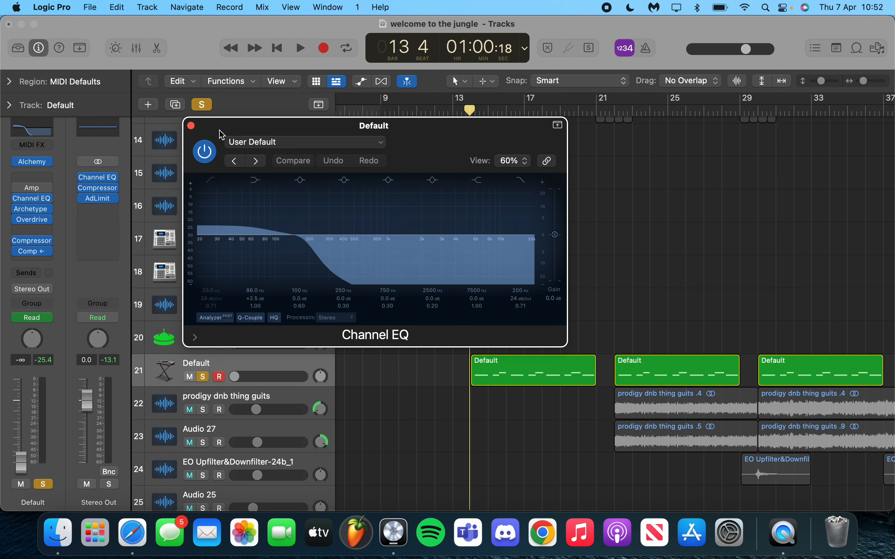
pyautogui.press('space')
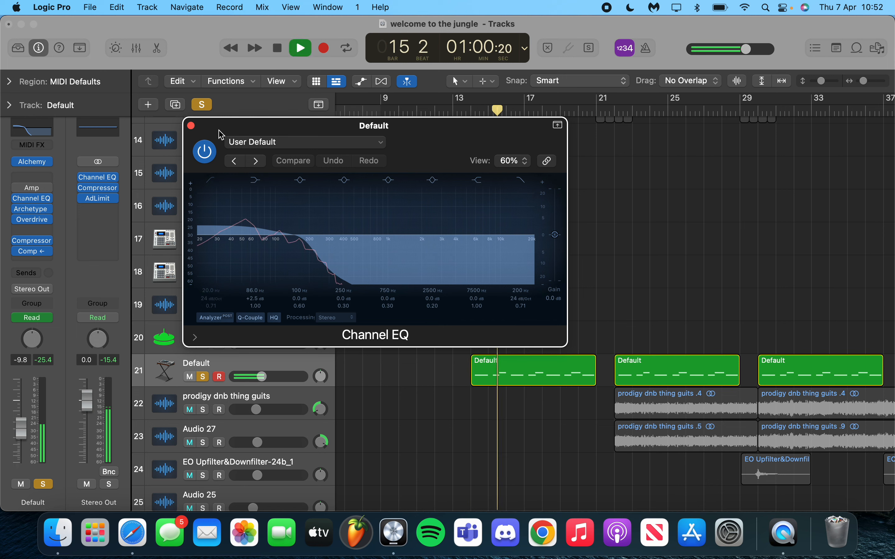
pyautogui.press('space')
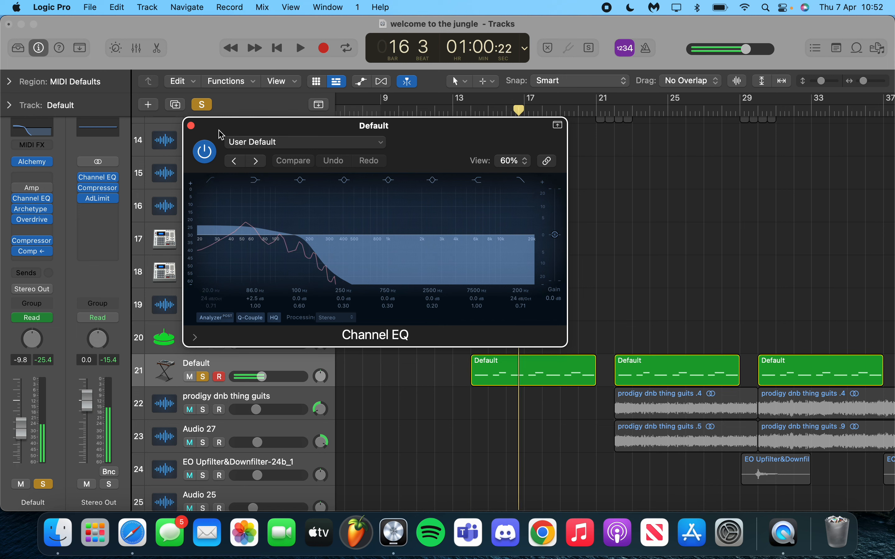
pyautogui.click(191, 126)
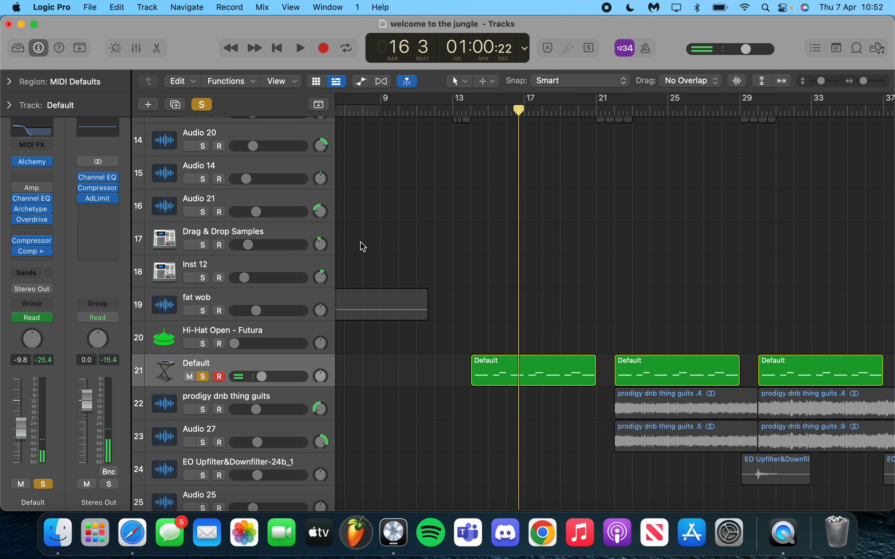
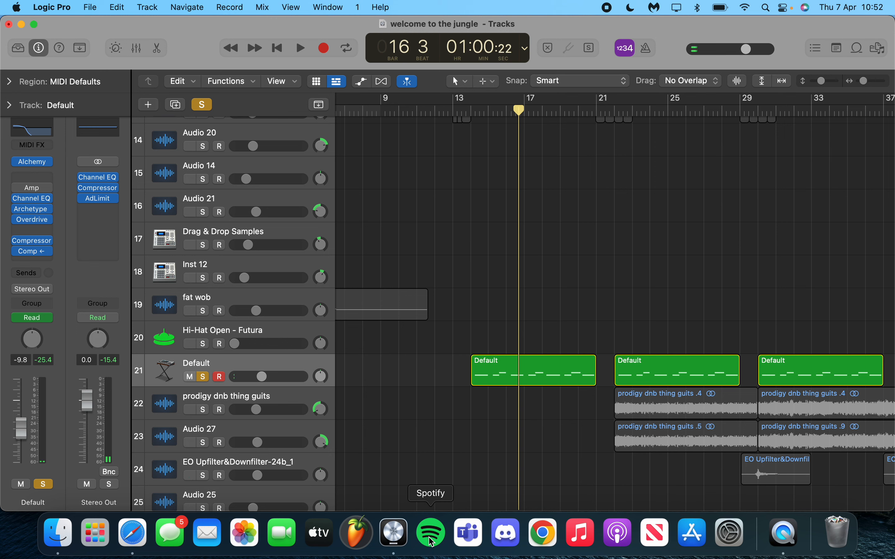
# Review the Channel EQ curve again and switch the Default track's Amp Designer effect back on
pyautogui.click(23, 200)
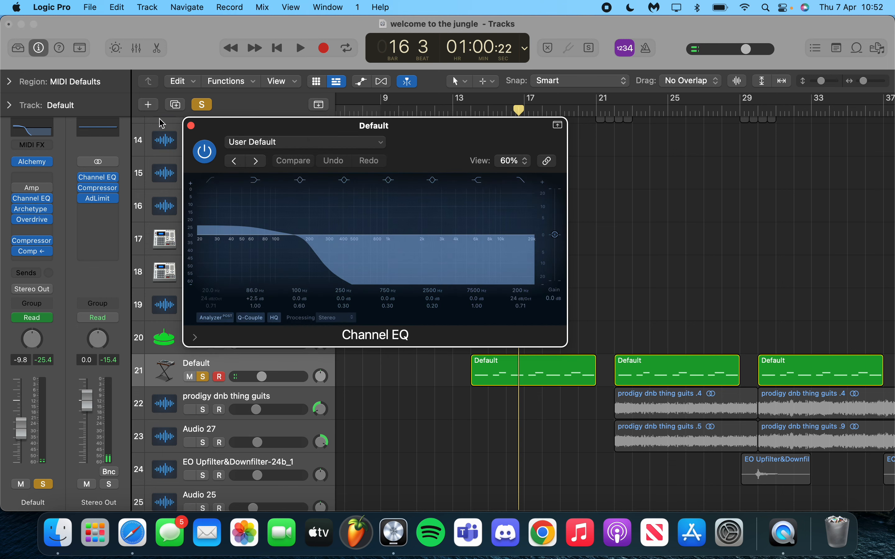
pyautogui.click(190, 125)
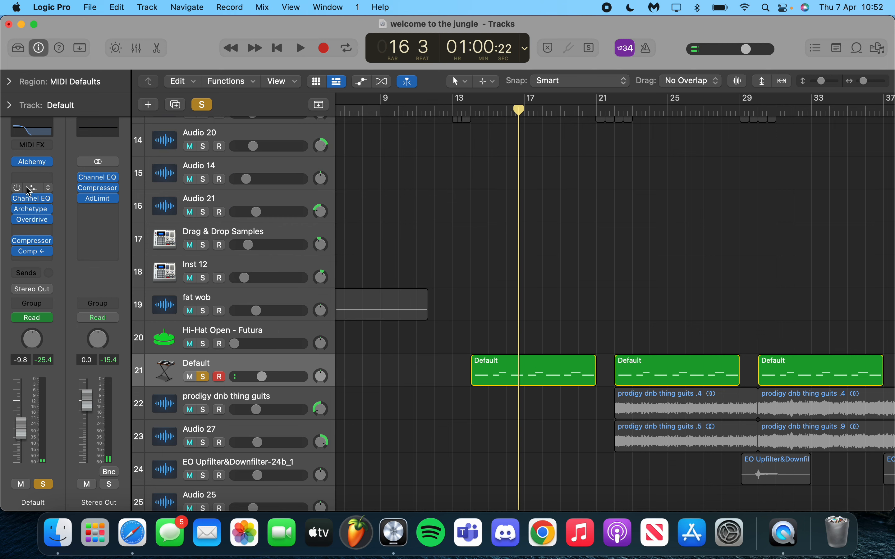
pyautogui.click(40, 191)
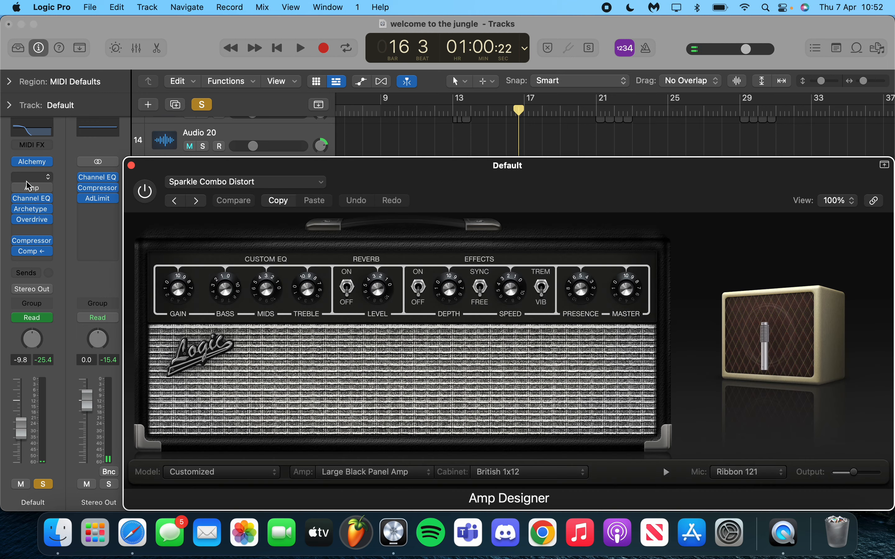
pyautogui.click(131, 166)
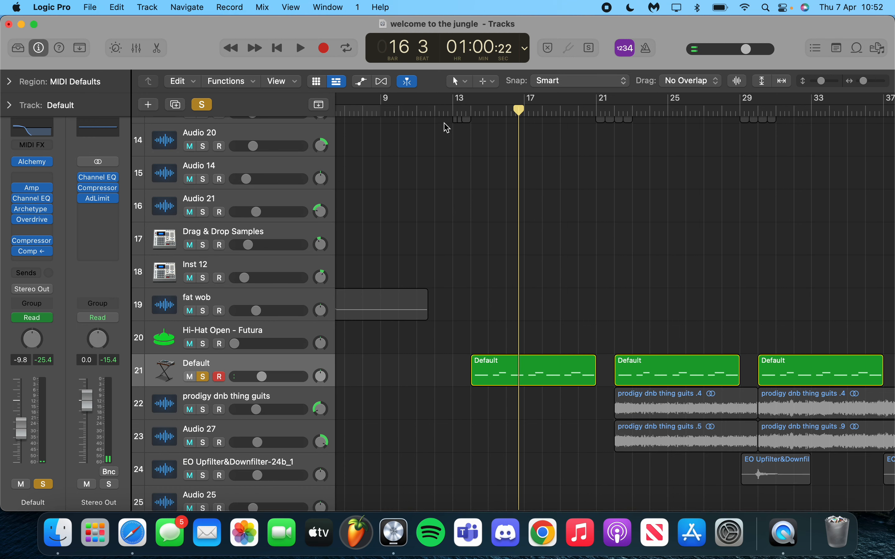
# Audition the Default track from bar 14 and inspect the Amp Designer settings
pyautogui.click(472, 110)
pyautogui.press('space')
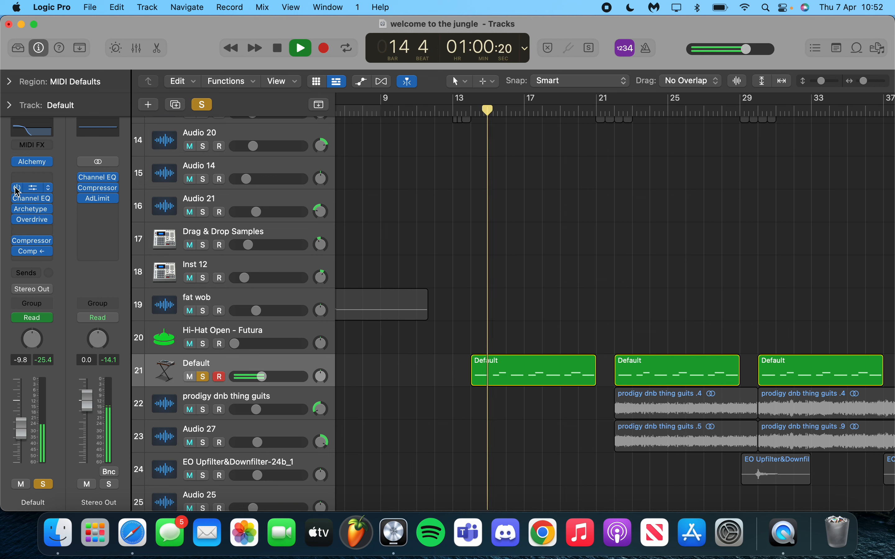
pyautogui.moveTo(17, 190)
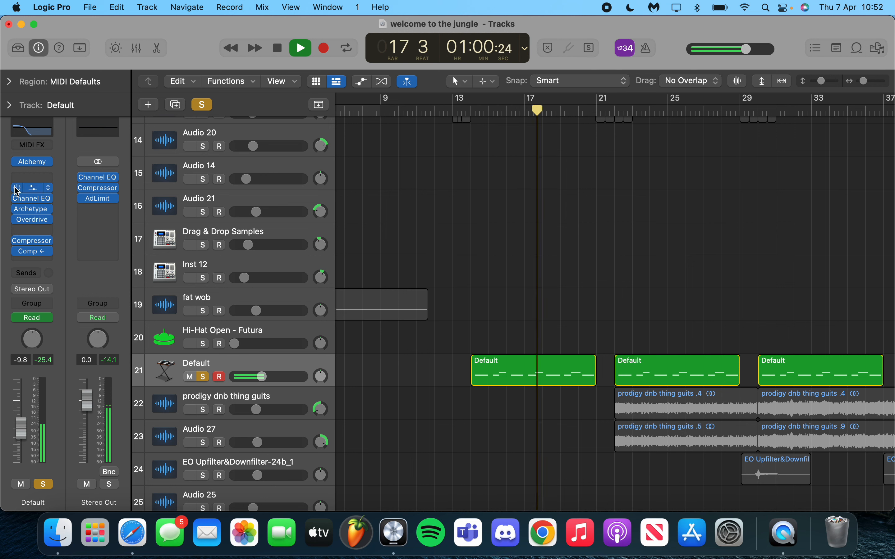
pyautogui.press('space')
pyautogui.click(34, 188)
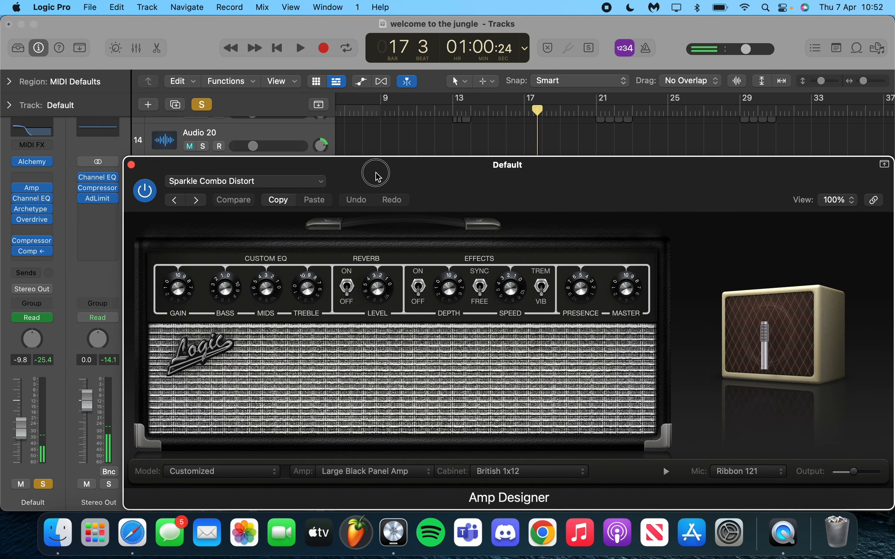
pyautogui.moveTo(373, 173); pyautogui.dragTo(288, 88)
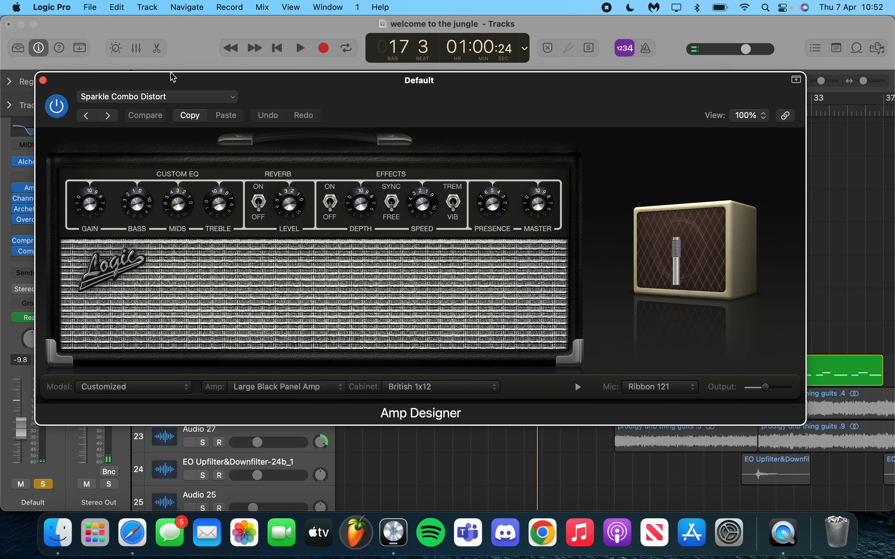
pyautogui.click(43, 80)
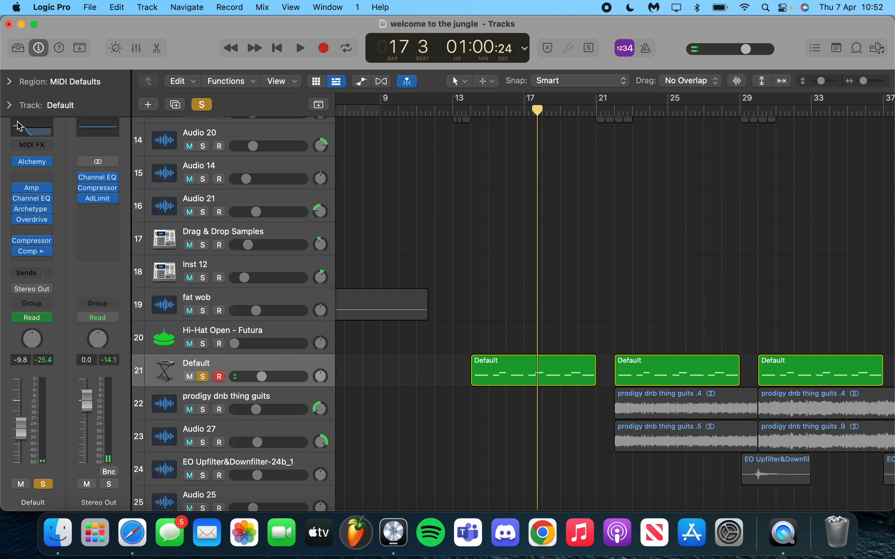
# Turn off solo for the Default track and select the prodigy dnb thing guits track
pyautogui.press('z')
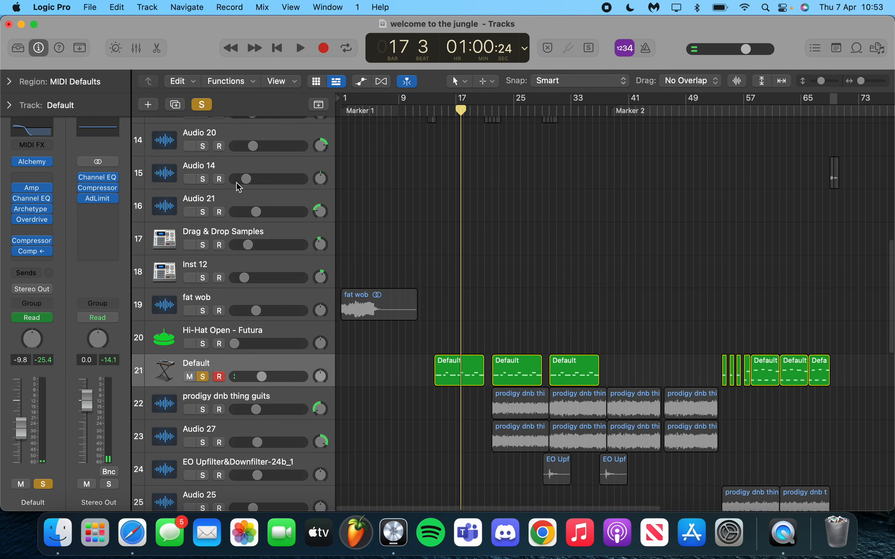
pyautogui.click(199, 108)
pyautogui.scroll(-4, 504, 370)
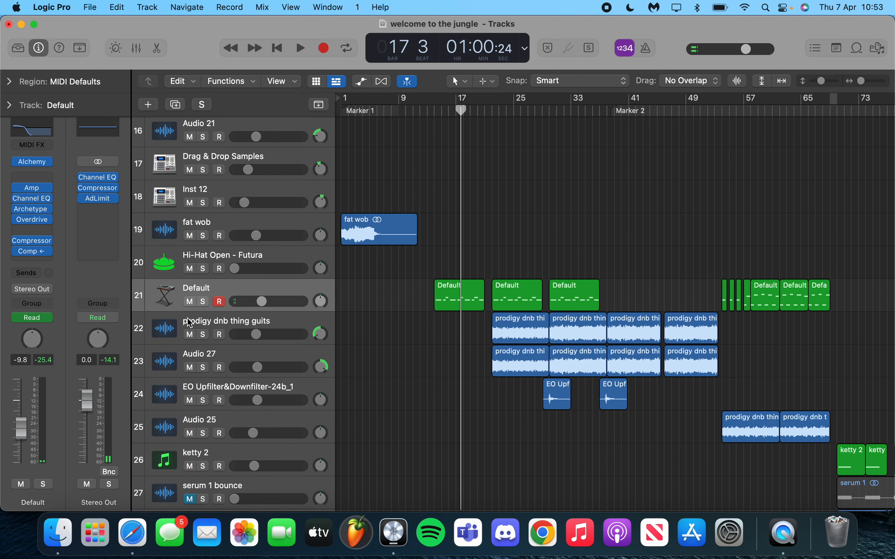
pyautogui.click(222, 324)
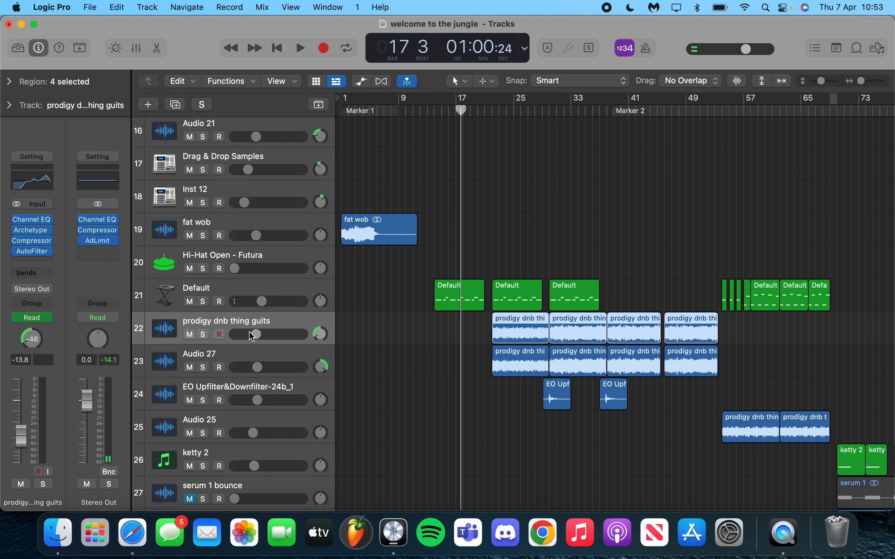
# Select the fat wob track, fit its region in view and return the playhead to the project start for playback
pyautogui.scroll(6, 252, 335)
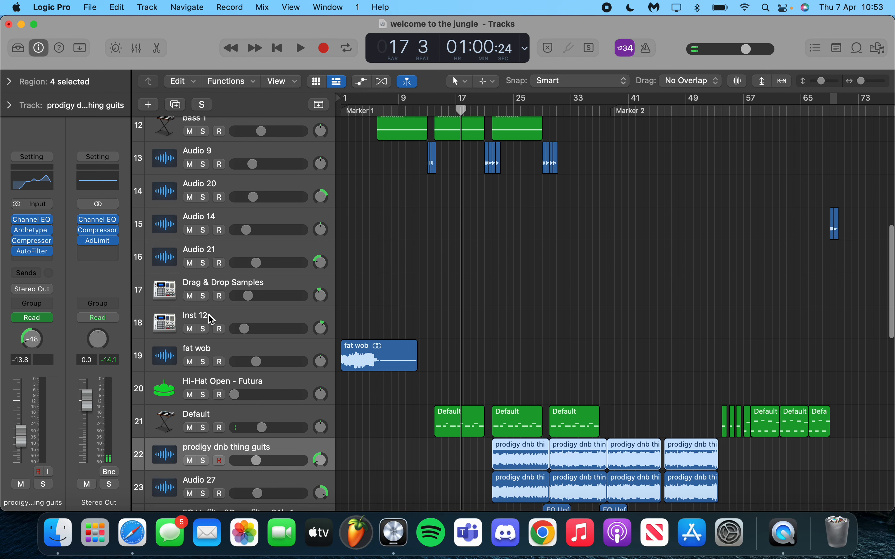
pyautogui.click(237, 352)
pyautogui.press('z')
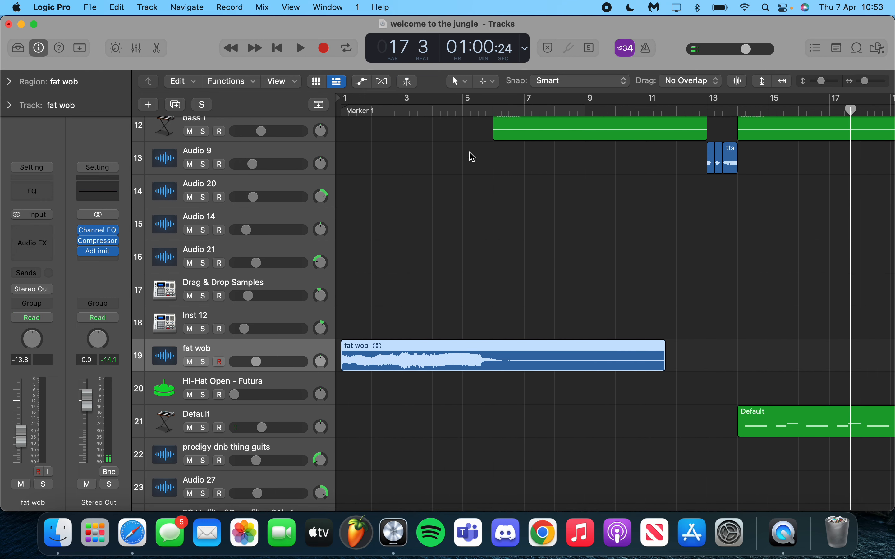
pyautogui.press('Return')
pyautogui.press('space')
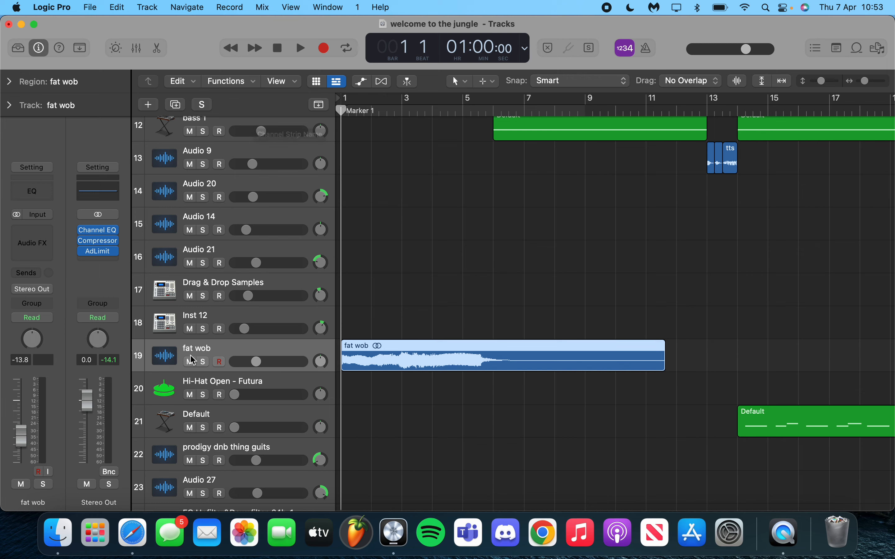
# Deselect the fat wob region
pyautogui.scroll(-5, 192, 361)
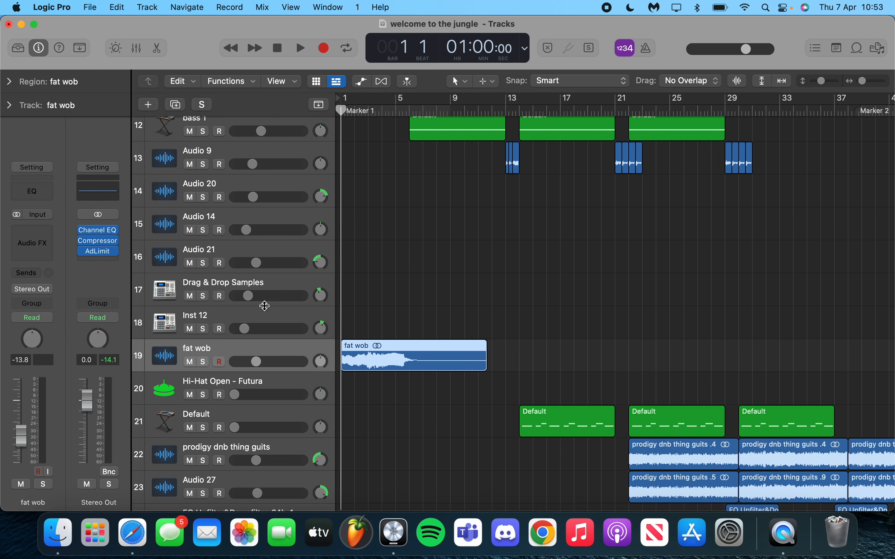
pyautogui.scroll(4, 402, 429)
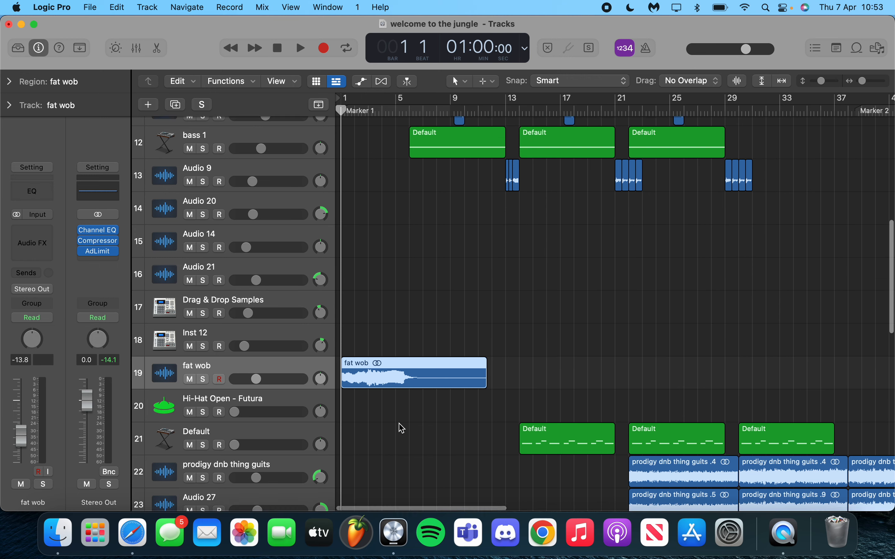
pyautogui.scroll(-2, 402, 430)
pyautogui.click(402, 428)
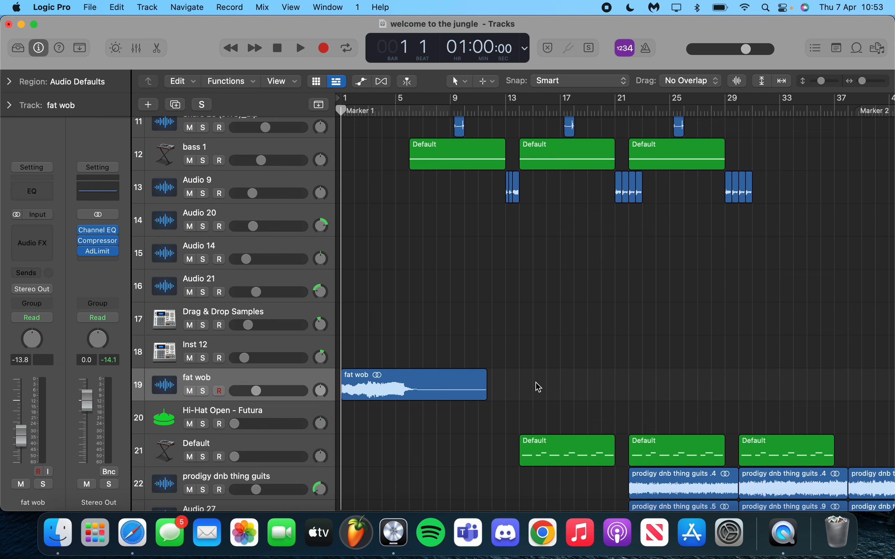
pyautogui.scroll(2, 573, 361)
pyautogui.scroll(-3, 573, 361)
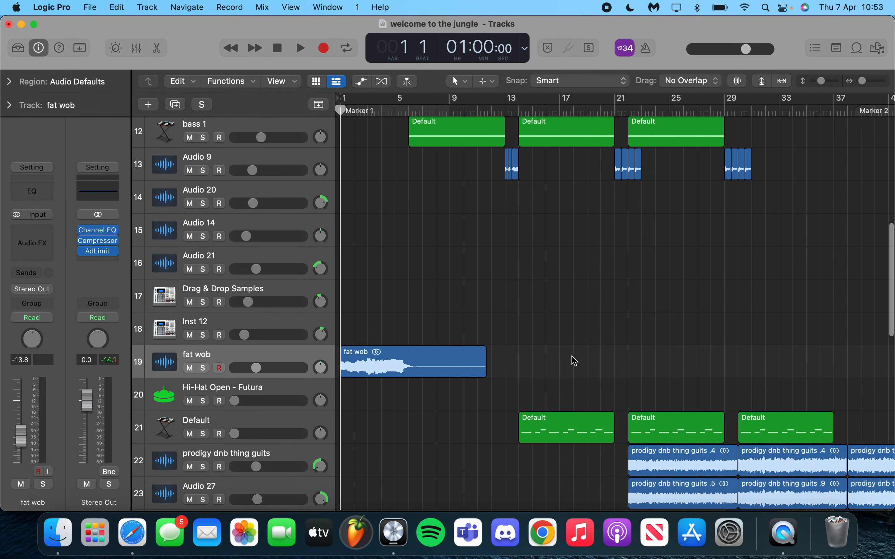
# Solo the fat wob track, audition its region from bar 1, and clear the solo
pyautogui.press('super+Right')
pyautogui.press('super+Right')
pyautogui.press('super+Left')
pyautogui.press('super+Left')
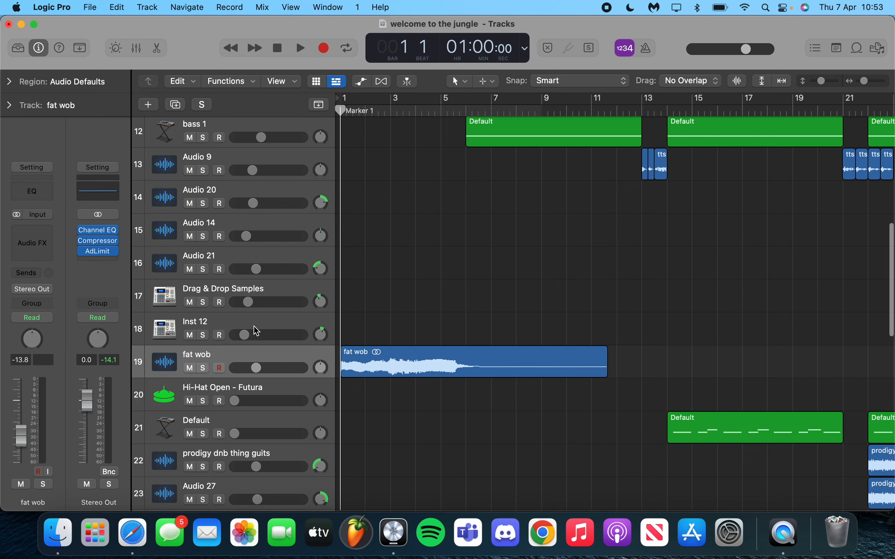
pyautogui.click(203, 368)
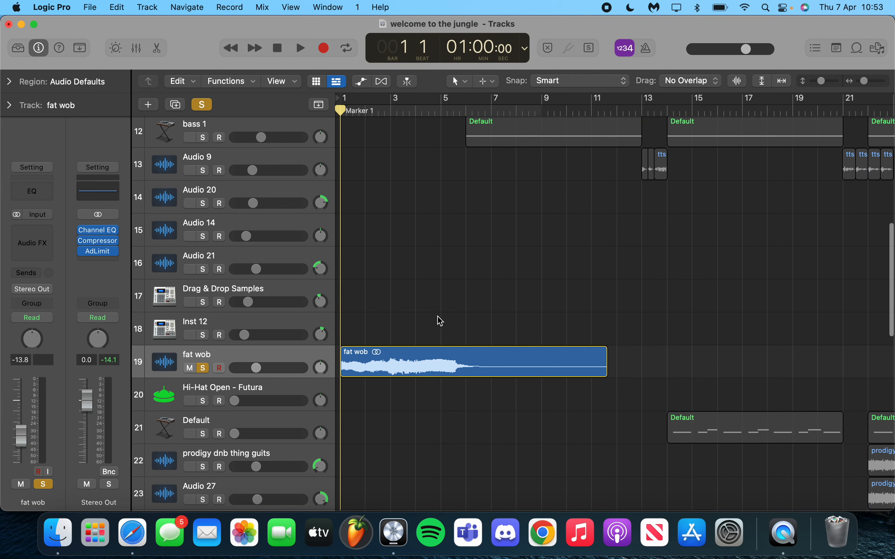
pyautogui.press('space')
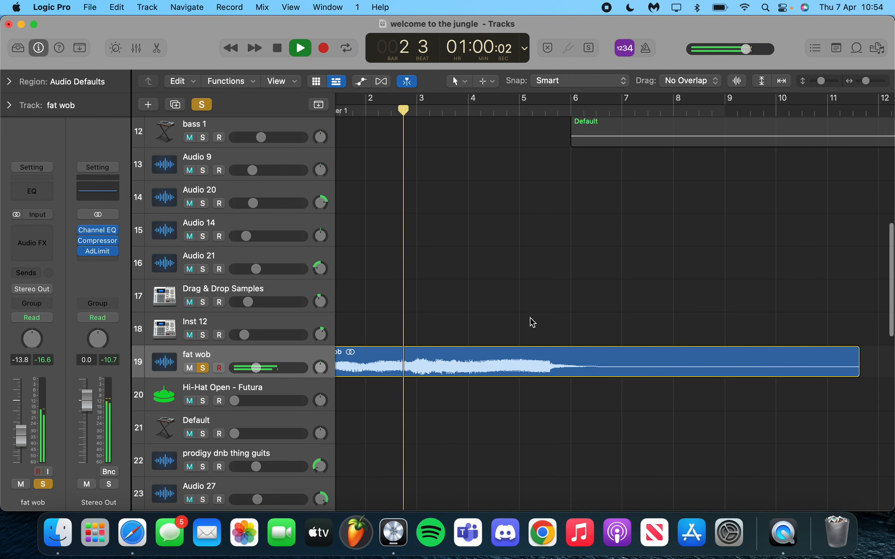
pyautogui.press('super+Left')
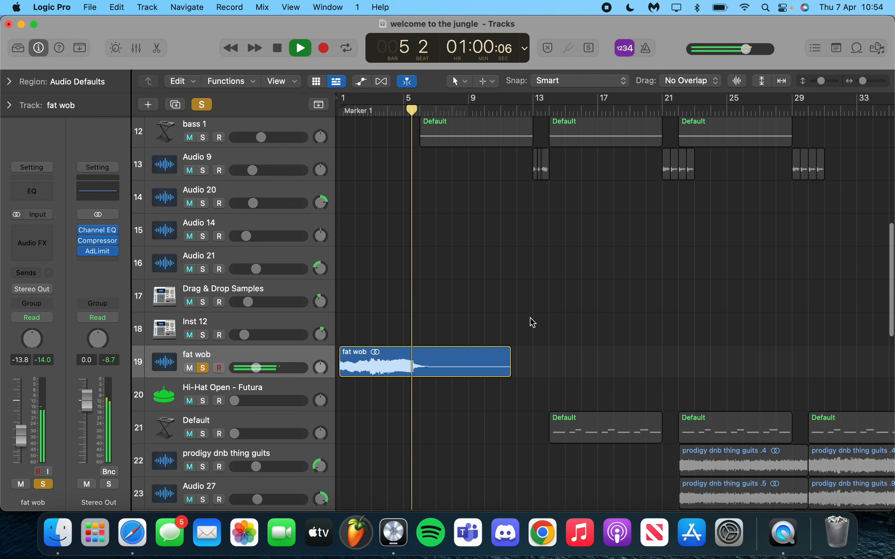
pyautogui.press('space')
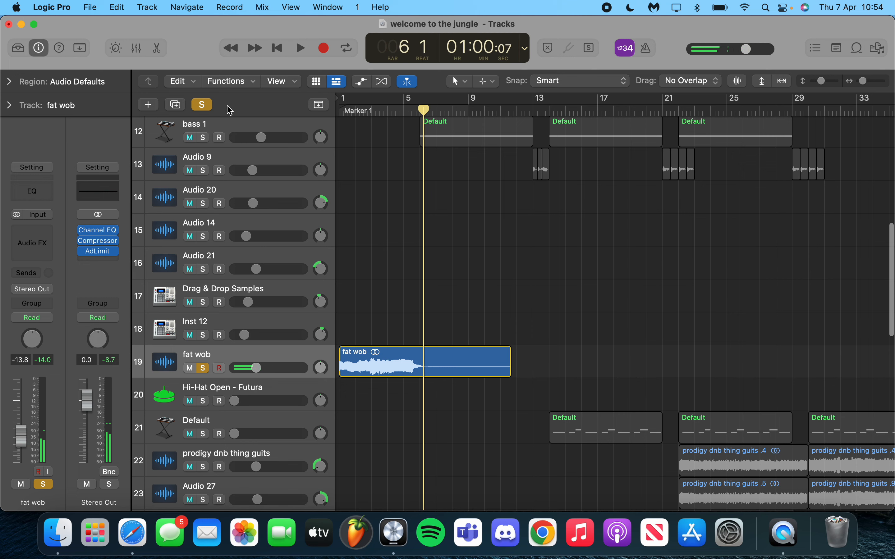
pyautogui.click(202, 105)
# Review the track list and inspect the channel strips of the Default, prodigy dnb thing guits and Audio 27 tracks
pyautogui.scroll(10, 455, 200)
pyautogui.scroll(-2, 452, 196)
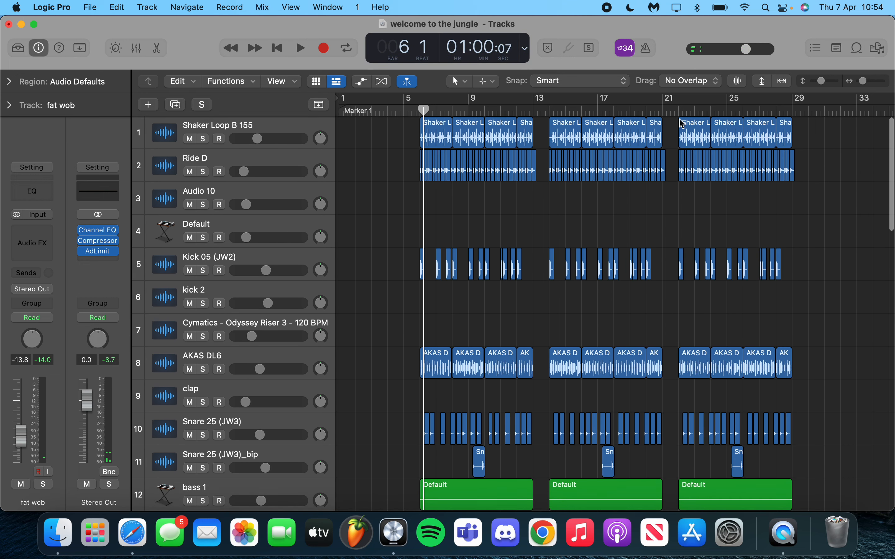
pyautogui.scroll(-10, 515, 403)
pyautogui.scroll(-5, 516, 404)
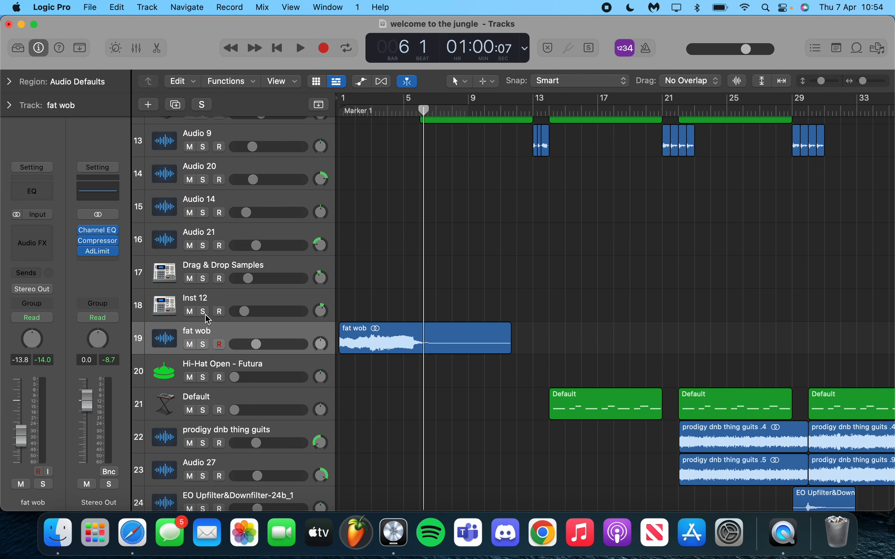
pyautogui.click(220, 401)
pyautogui.scroll(-3, 218, 400)
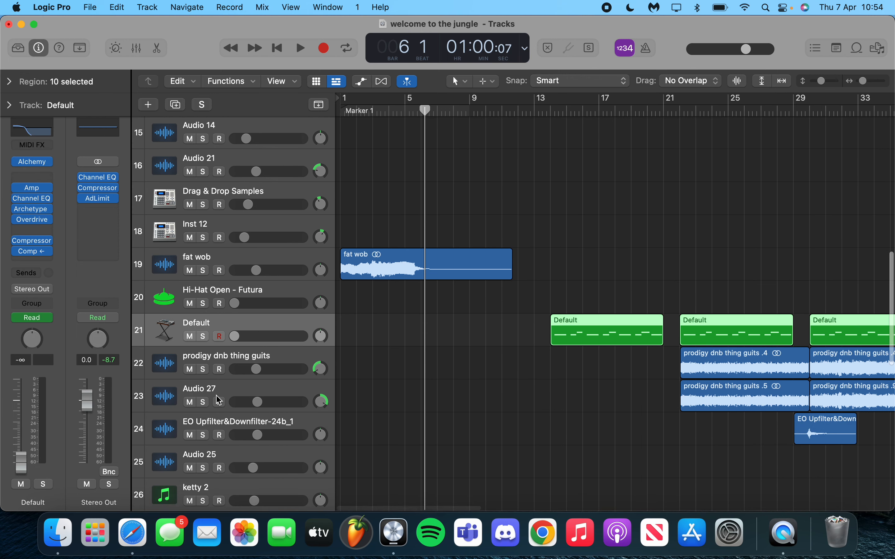
pyautogui.click(233, 367)
pyautogui.click(236, 389)
# Place the playhead at bar 22, where the guitar regions begin, and deselect the Audio 27 regions
pyautogui.hscroll(5, 519, 359)
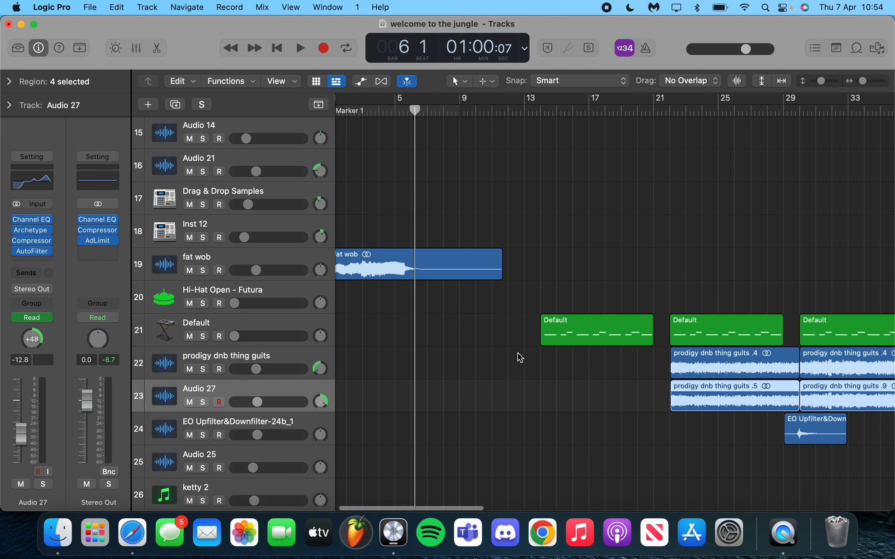
pyautogui.scroll(-3, 520, 357)
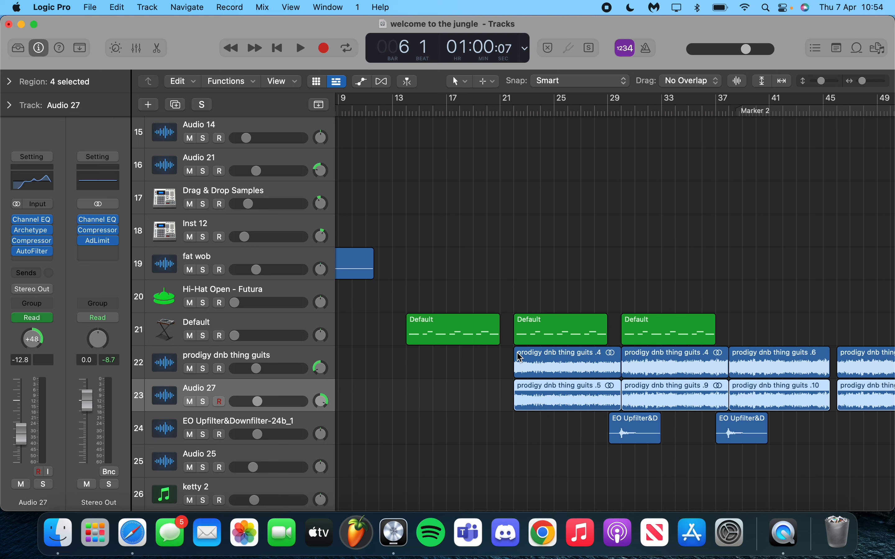
pyautogui.click(514, 110)
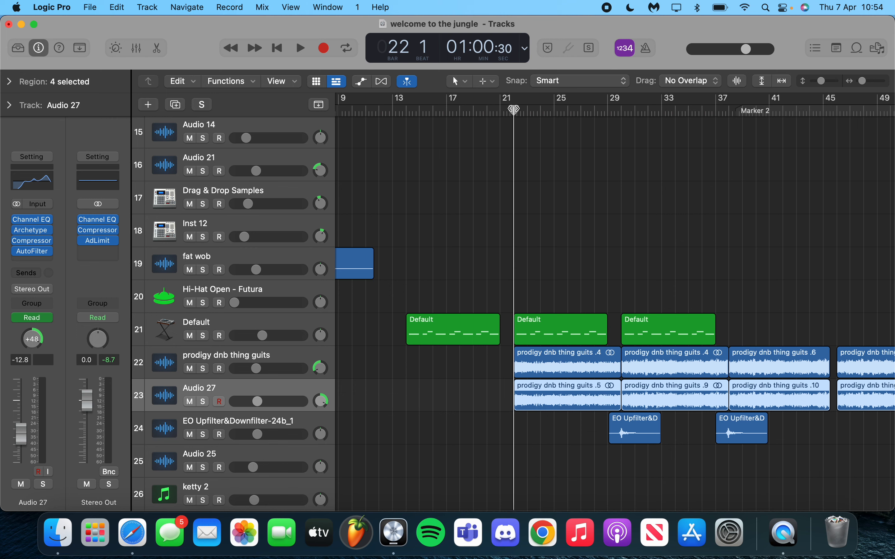
pyautogui.scroll(3, 525, 229)
pyautogui.click(524, 226)
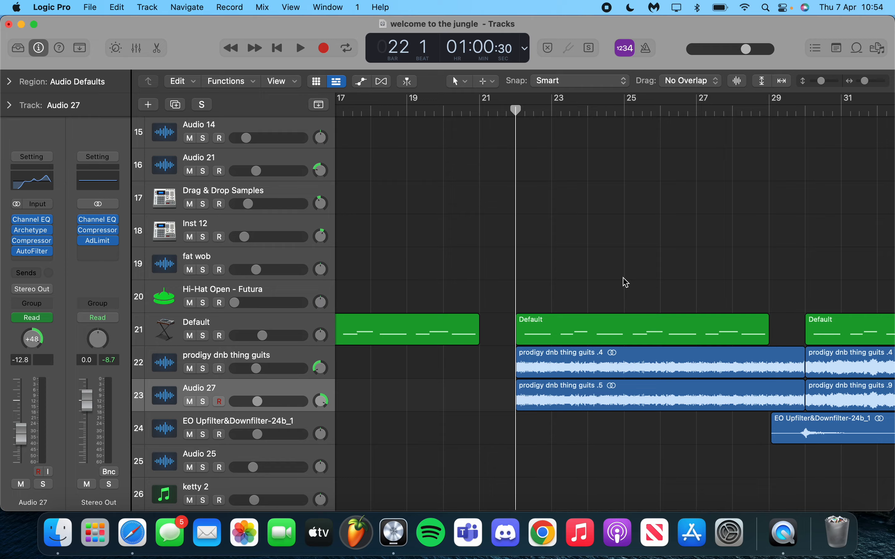
pyautogui.scroll(-5, 625, 283)
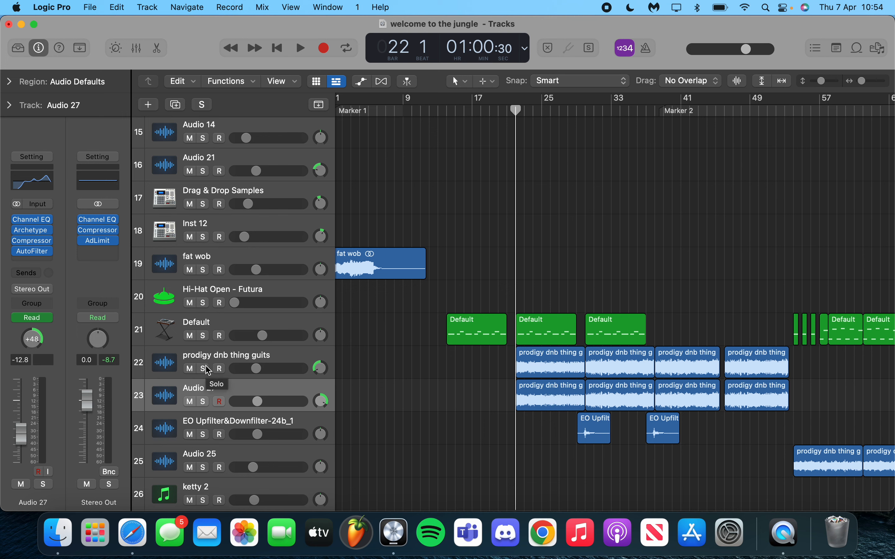
# Bypass the AutoFilter, Compressor, Archetype and Channel EQ plug-ins on the prodigy dnb thing guits track
pyautogui.click(226, 351)
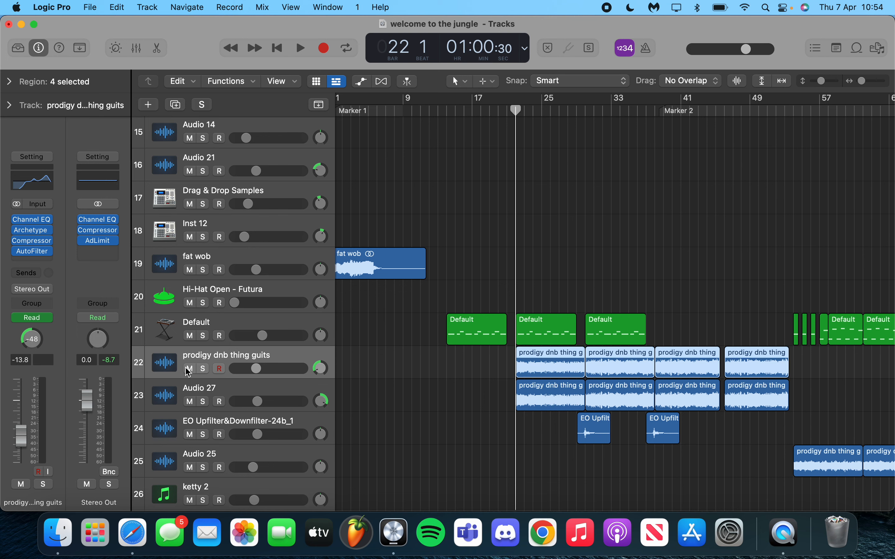
pyautogui.click(18, 252)
pyautogui.click(18, 241)
pyautogui.click(17, 230)
pyautogui.click(18, 219)
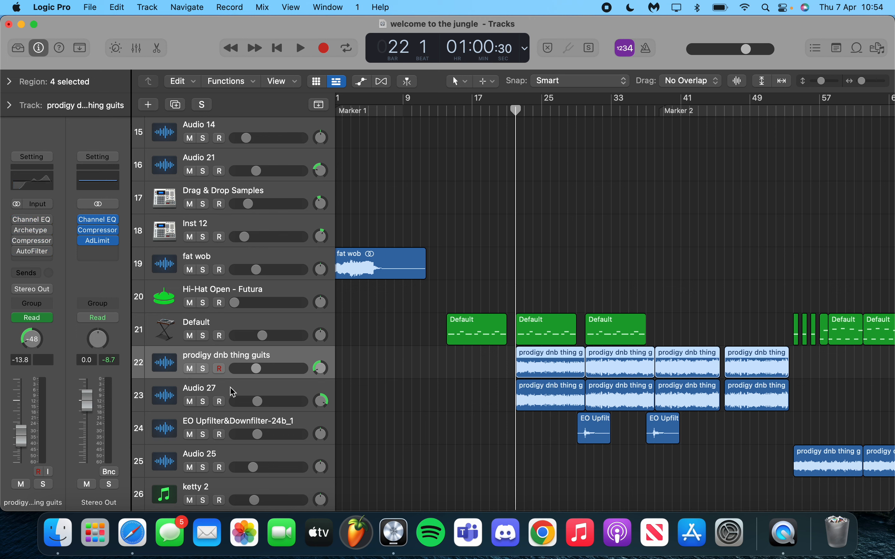
# Solo the prodigy dnb thing guits track and audition it without effects from bar 22
pyautogui.click(203, 370)
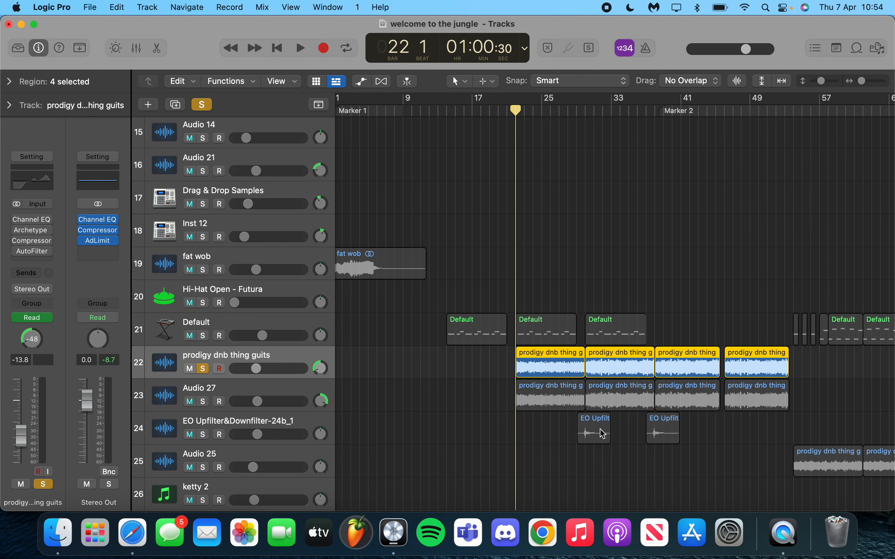
pyautogui.scroll(8, 719, 421)
pyautogui.hscroll(5, 719, 421)
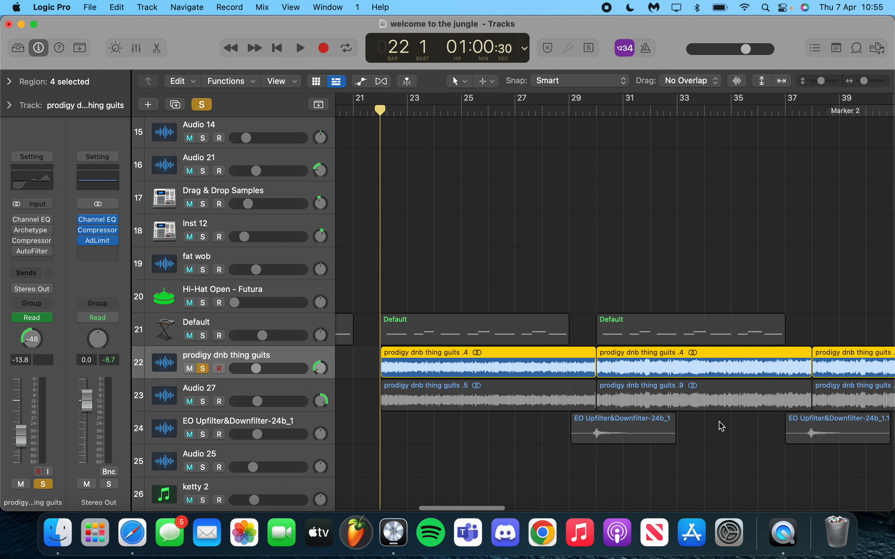
pyautogui.press('space')
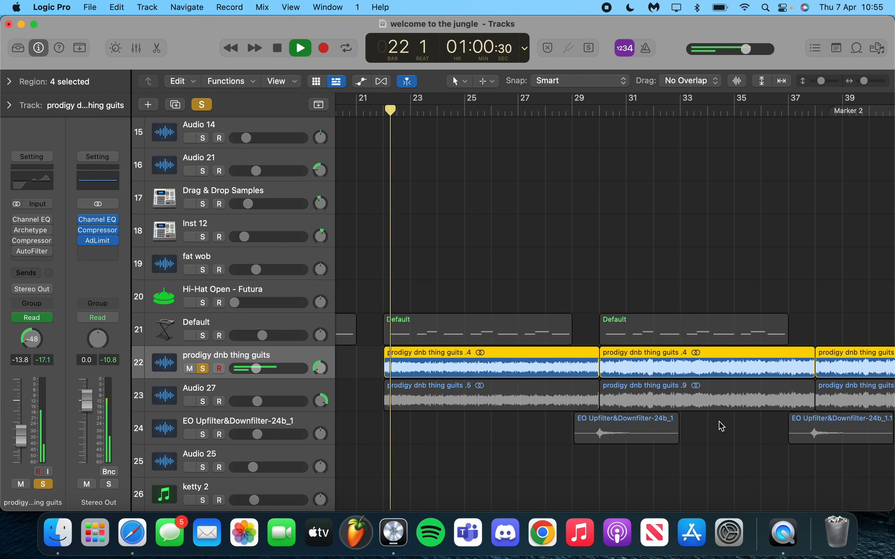
pyautogui.press('space')
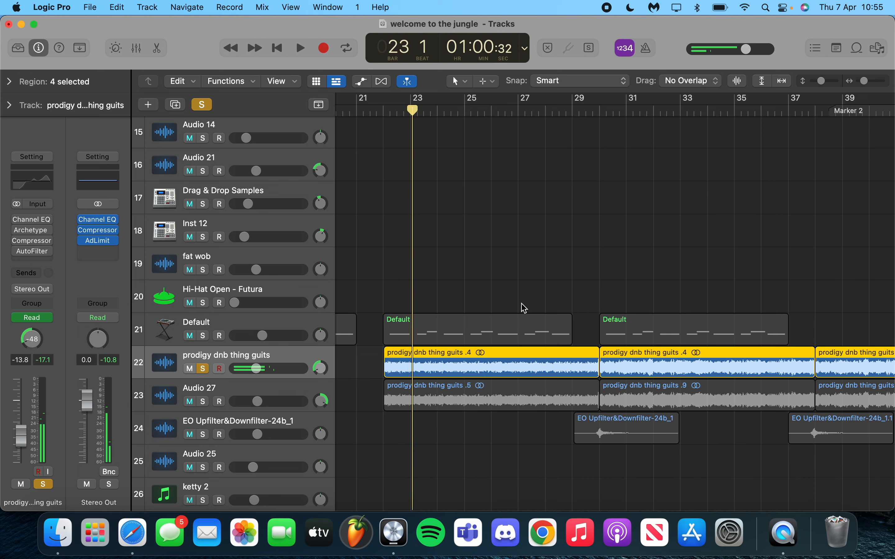
# Audition the soloed prodigy dnb thing guits track from the start of its second region at bar 30
pyautogui.hscroll(3, 632, 432)
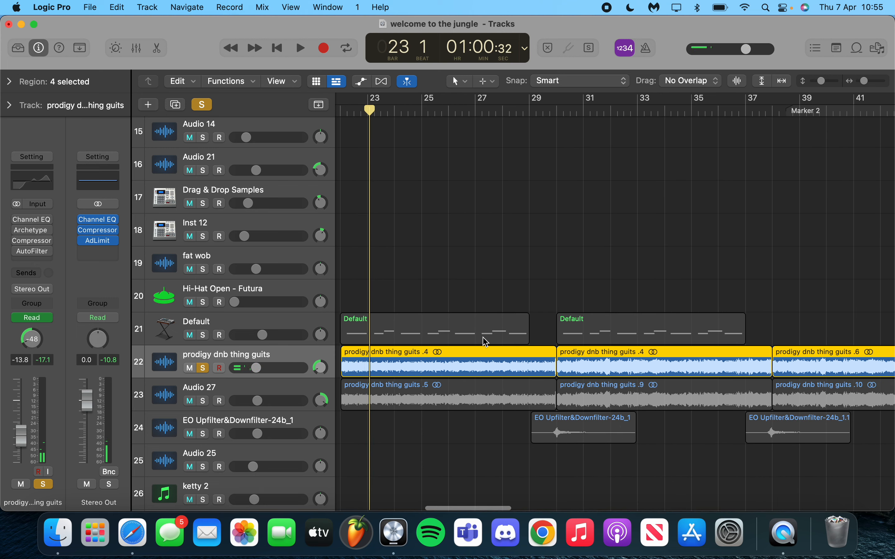
pyautogui.scroll(-5, 405, 408)
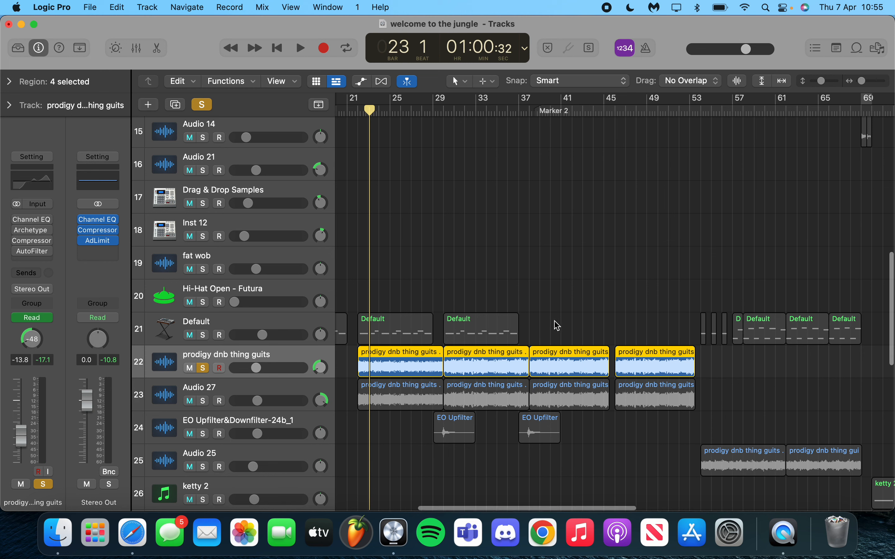
pyautogui.scroll(5, 522, 184)
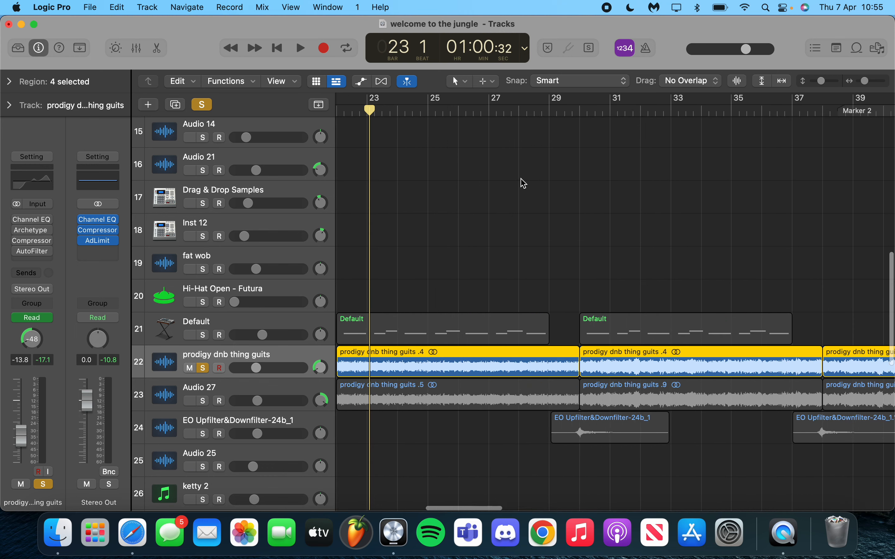
pyautogui.click(583, 109)
pyautogui.press('space')
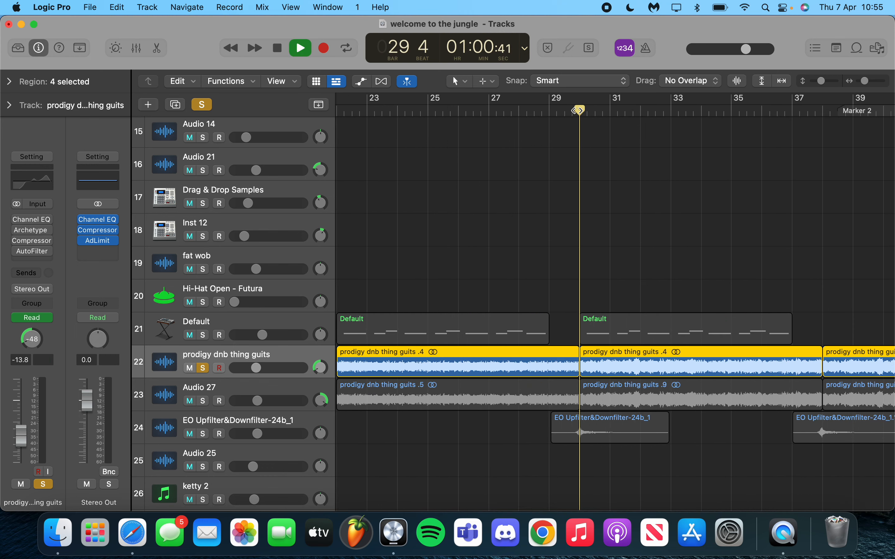
pyautogui.scroll(-8, 642, 277)
pyautogui.scroll(6, 642, 277)
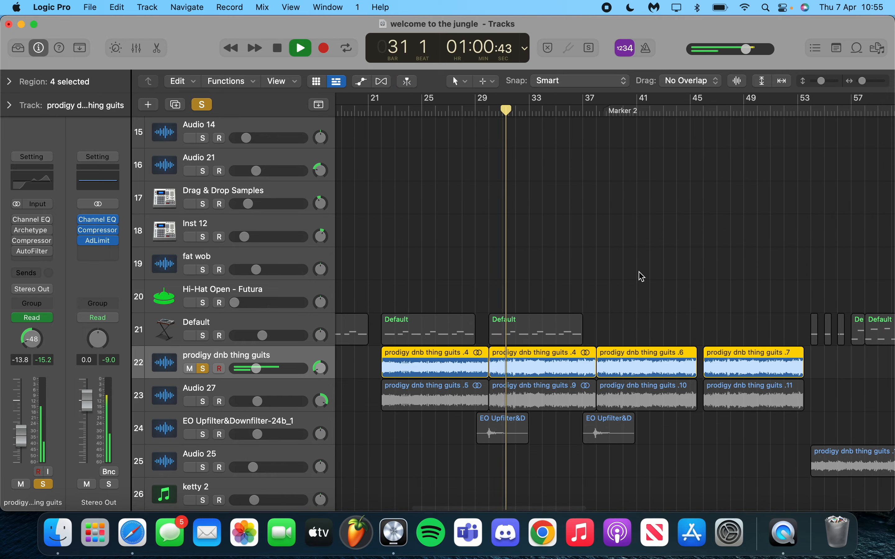
pyautogui.hscroll(3, 642, 277)
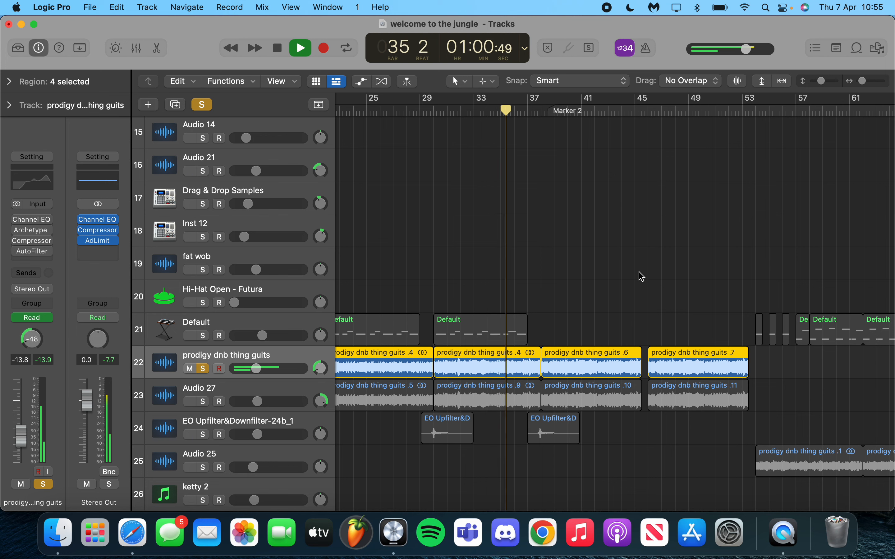
pyautogui.press('space')
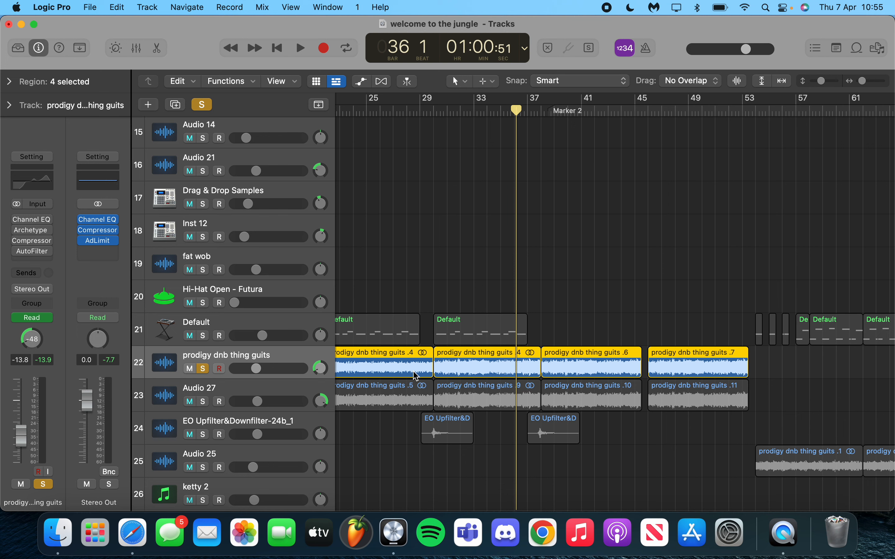
# Solo Audio 27 alongside the prodigy dnb thing guits track and return the playhead to bar 22
pyautogui.click(421, 262)
pyautogui.click(244, 389)
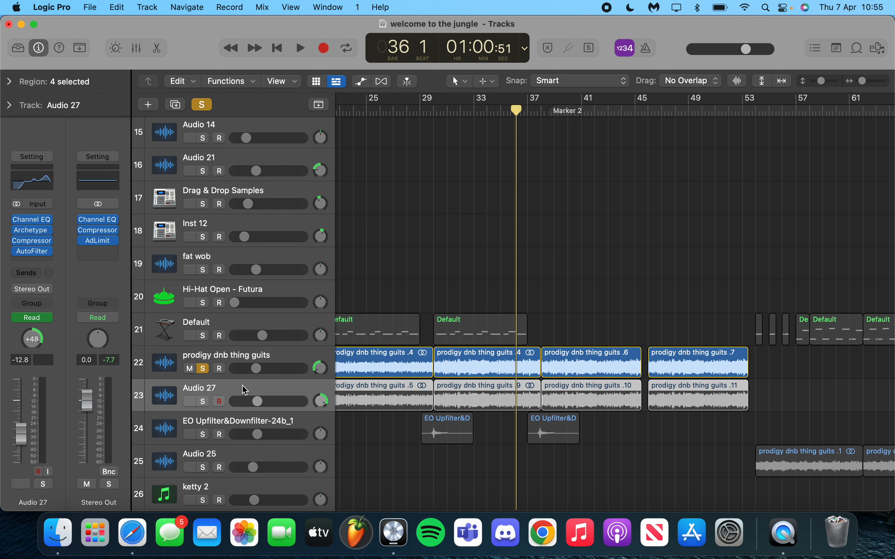
pyautogui.click(205, 404)
pyautogui.hscroll(-5, 547, 389)
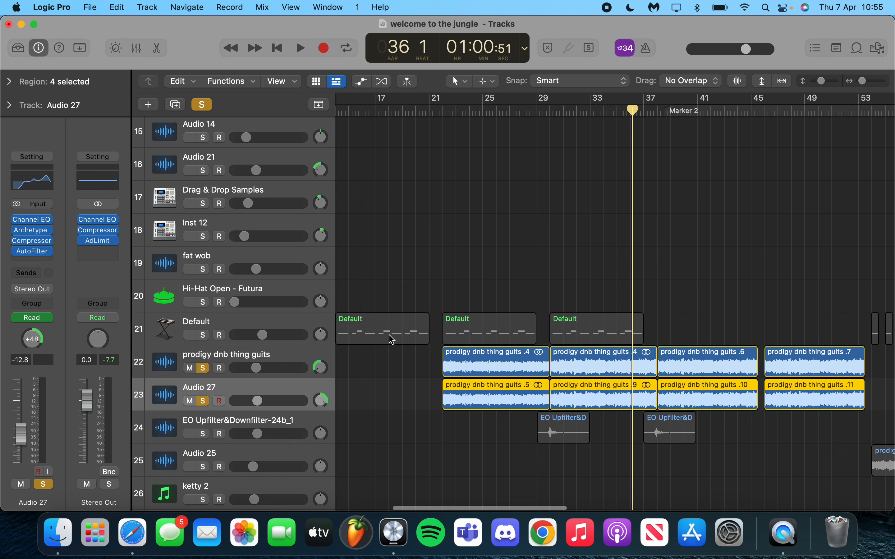
pyautogui.click(445, 109)
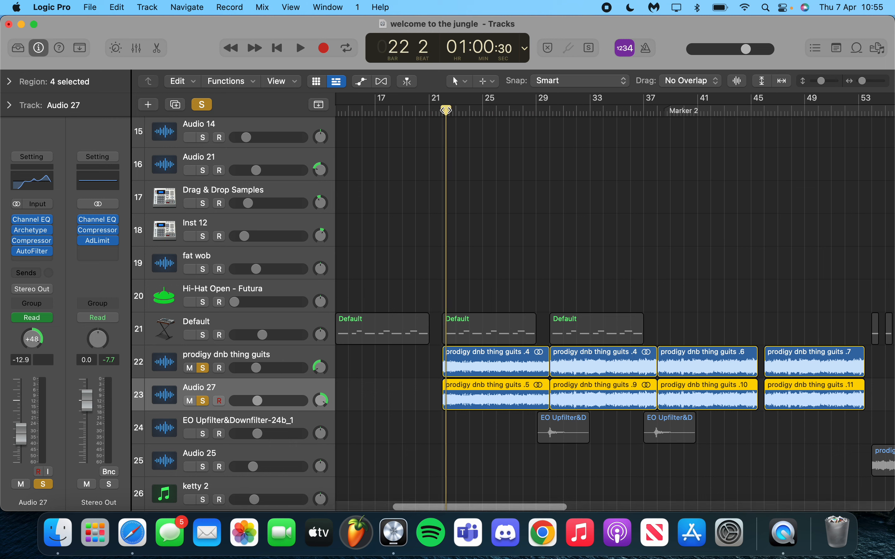
pyautogui.moveTo(445, 109); pyautogui.dragTo(437, 194)
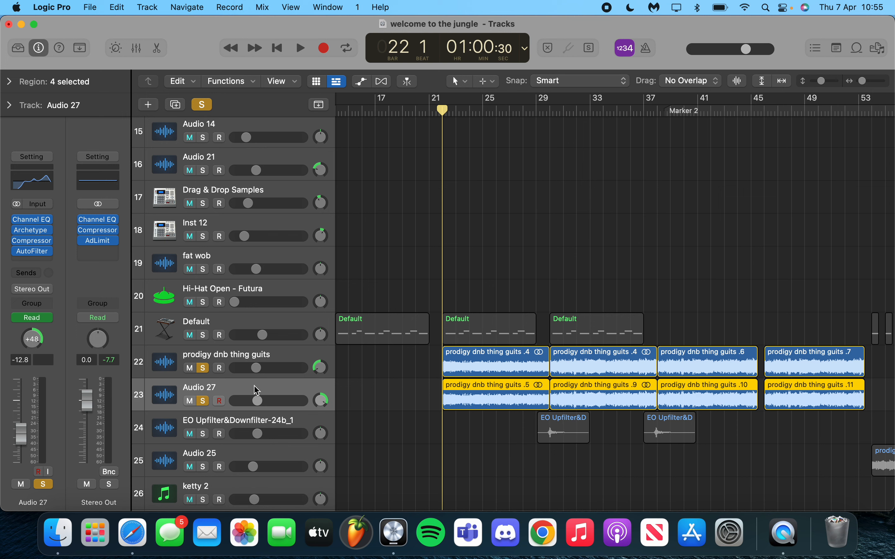
# Re-enable AutoFilter on the prodigy dnb thing guits track and view its settings before closing the plug-in window
pyautogui.click(235, 353)
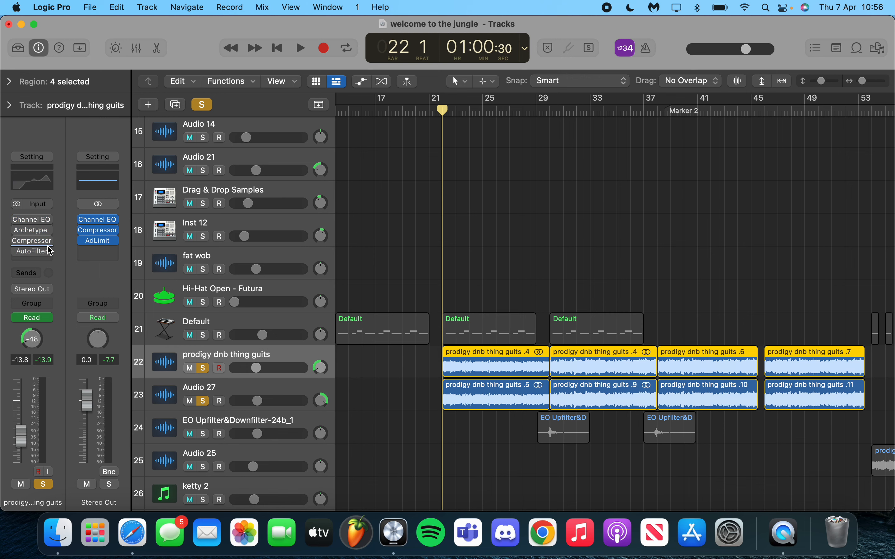
pyautogui.click(30, 253)
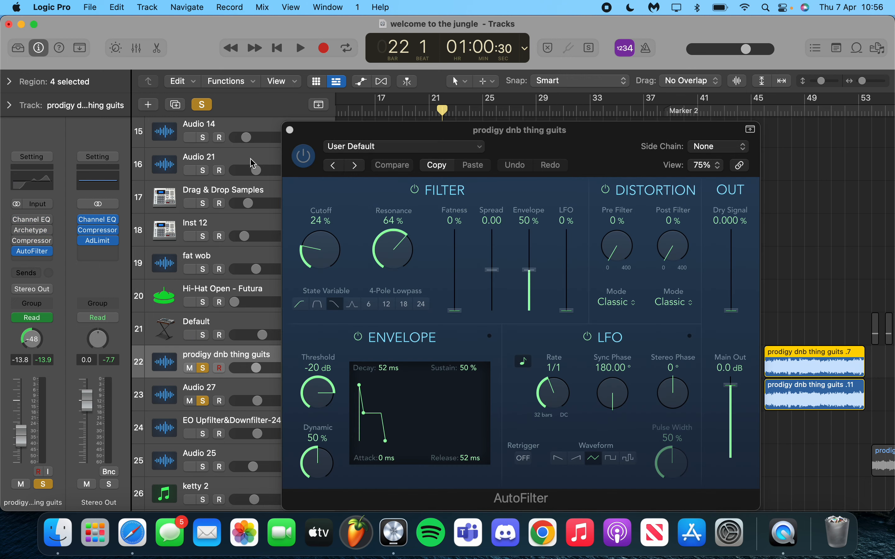
pyautogui.click(289, 131)
# Show track automation and display the AutoFilter Cutoff automation on the prodigy dnb thing guits track
pyautogui.click(360, 81)
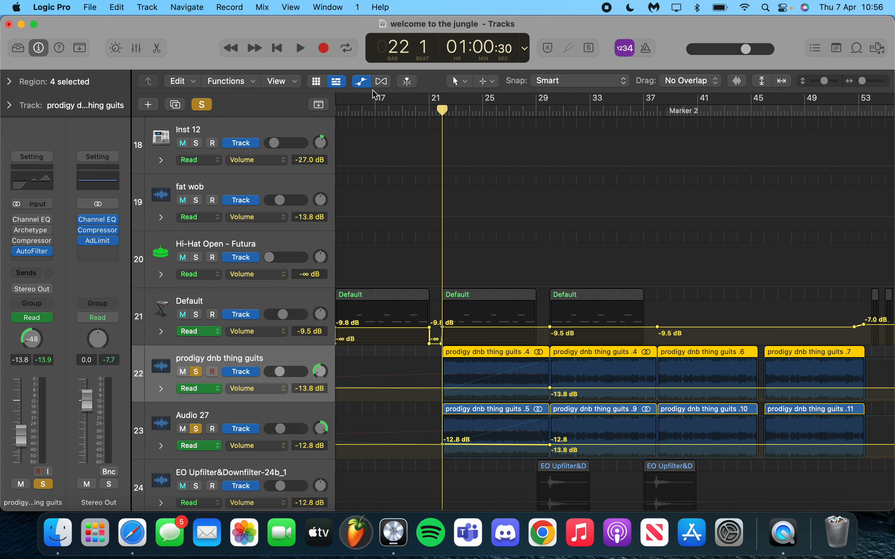
pyautogui.scroll(-2, 448, 278)
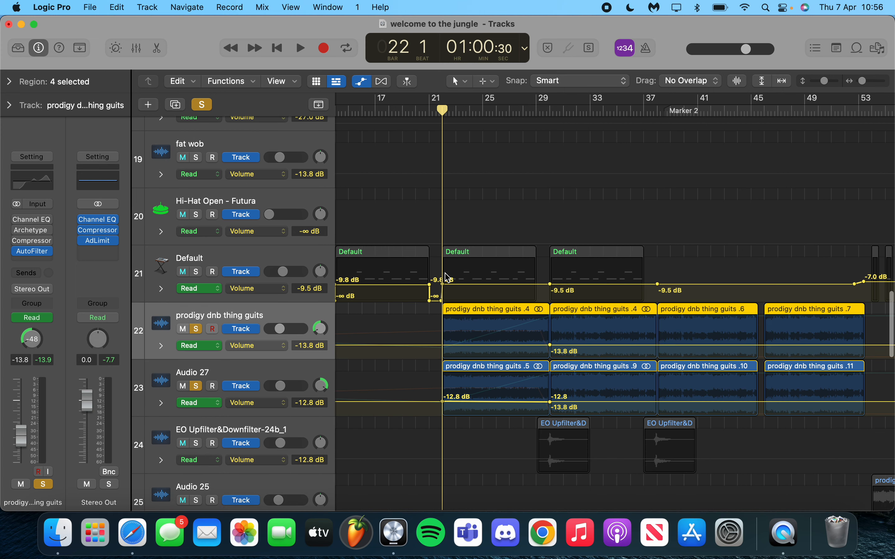
pyautogui.click(263, 348)
pyautogui.click(263, 358)
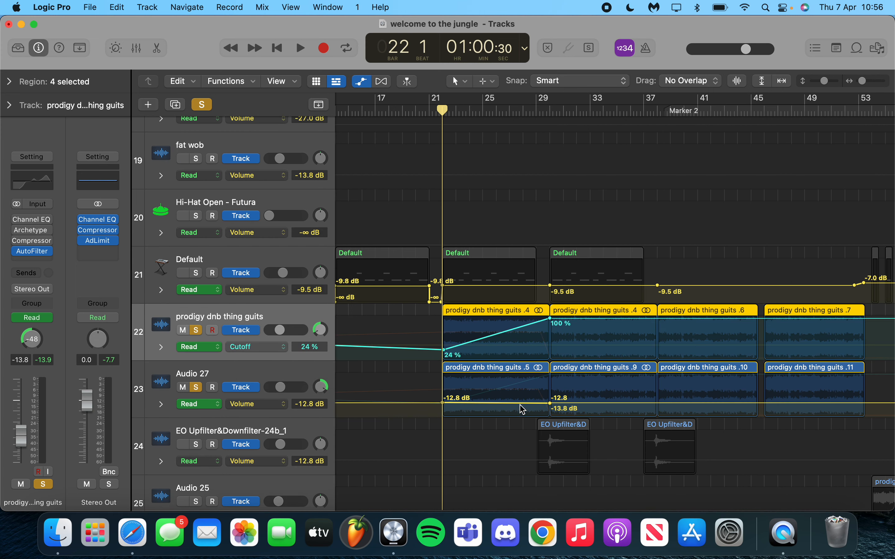
# Review the AutoFilter settings on prodigy dnb thing guits, then play both soloed guitar tracks through the cutoff rise from bar 22
pyautogui.click(33, 251)
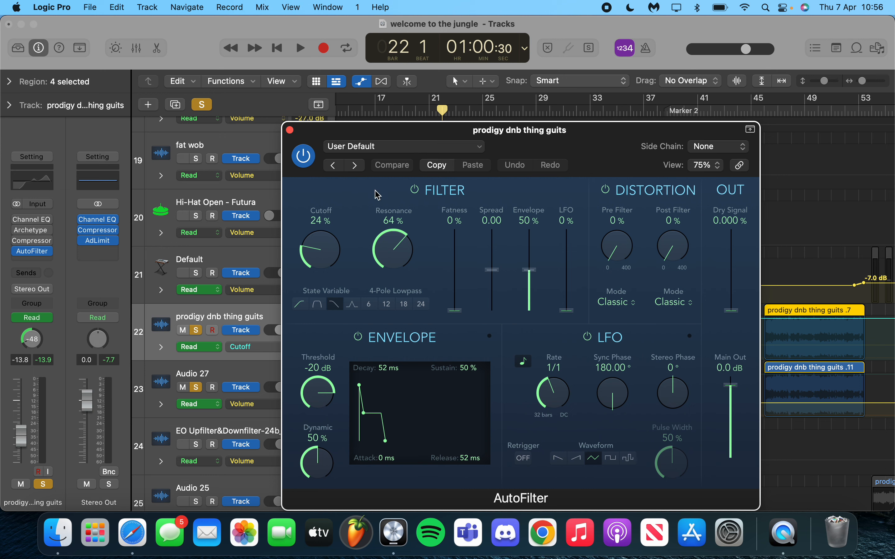
pyautogui.click(291, 130)
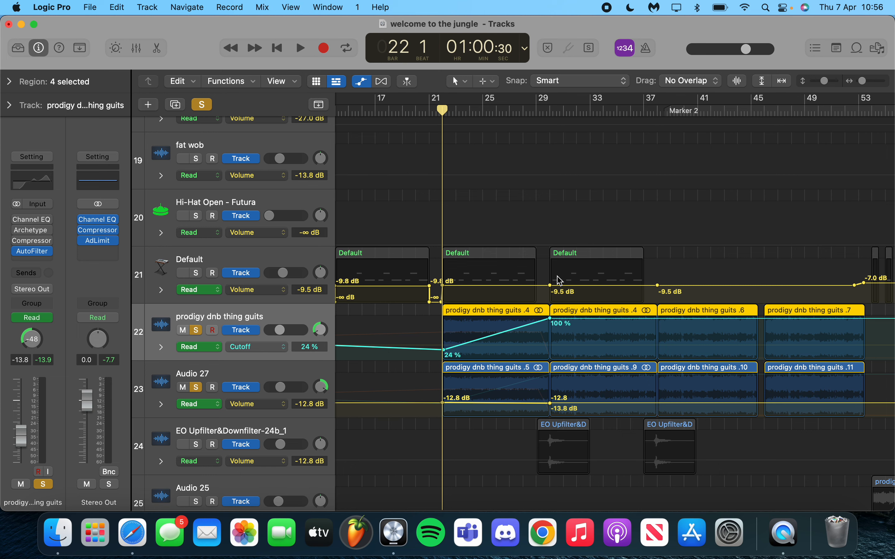
pyautogui.scroll(6, 515, 351)
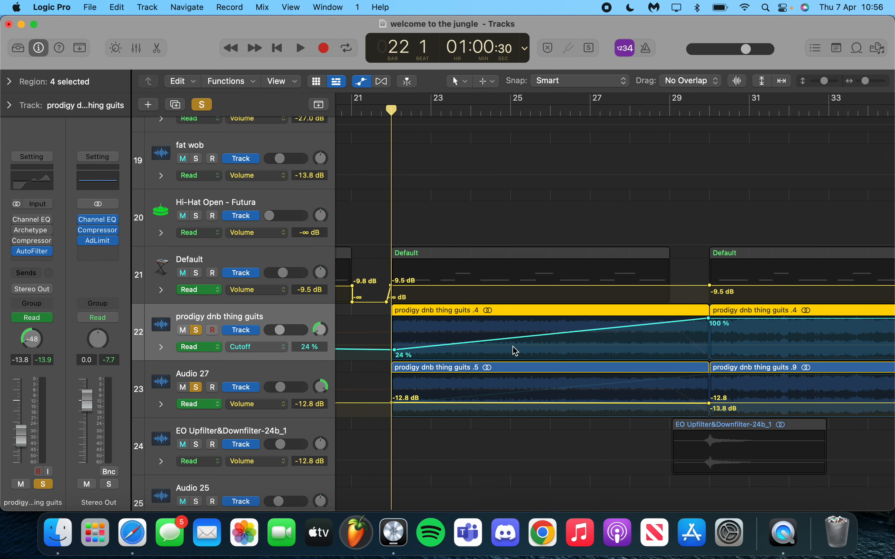
pyautogui.press('space')
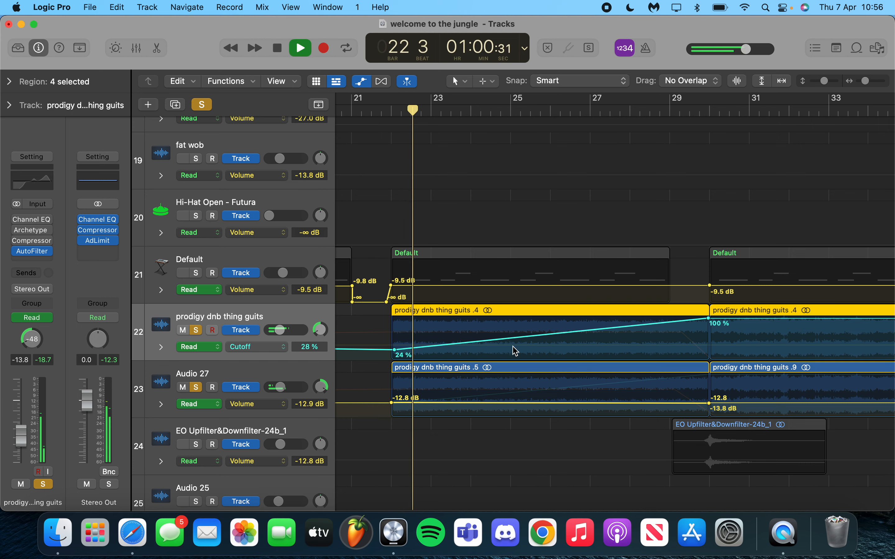
pyautogui.hscroll(2, 515, 351)
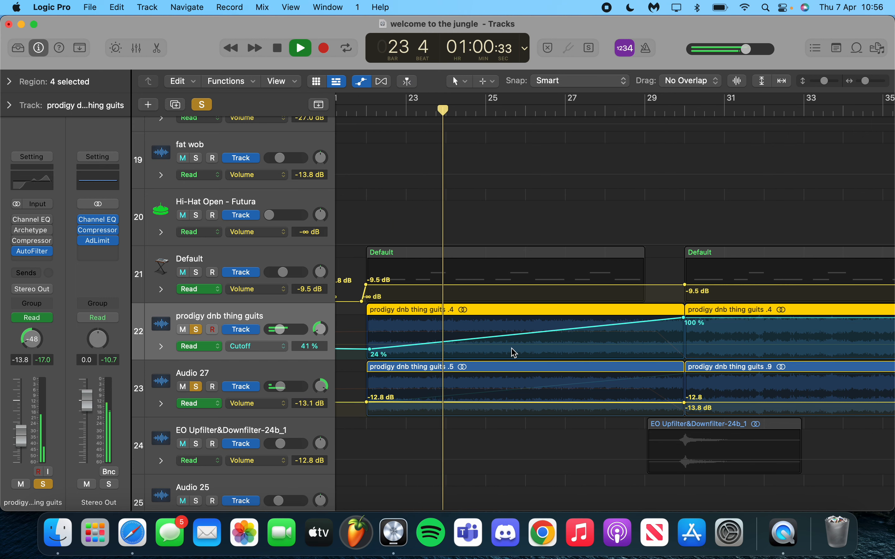
pyautogui.press('super+Left')
pyautogui.press('super+Left')
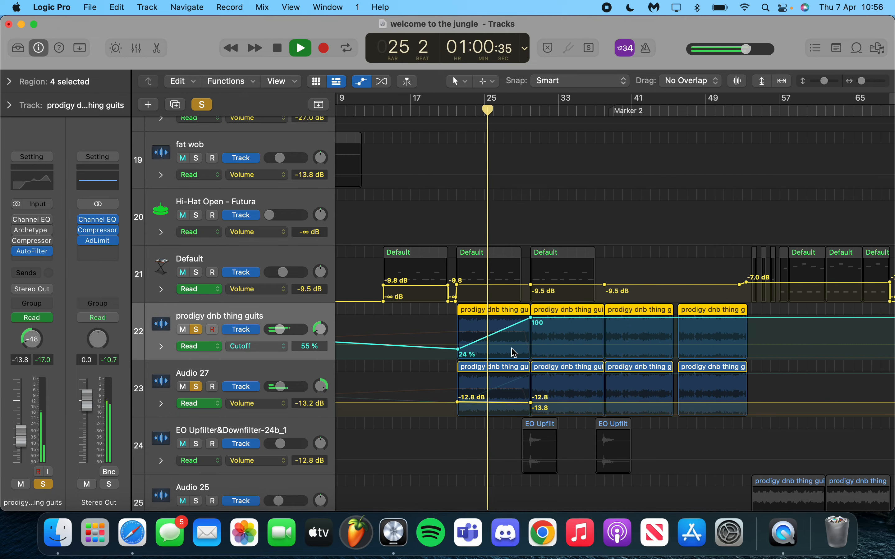
pyautogui.press('super+Right')
pyautogui.press('super+Right')
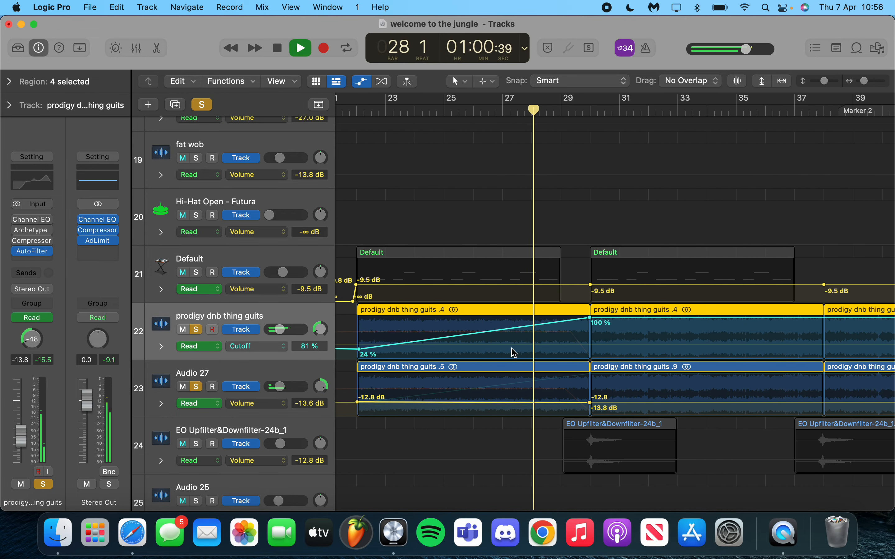
pyautogui.click(300, 47)
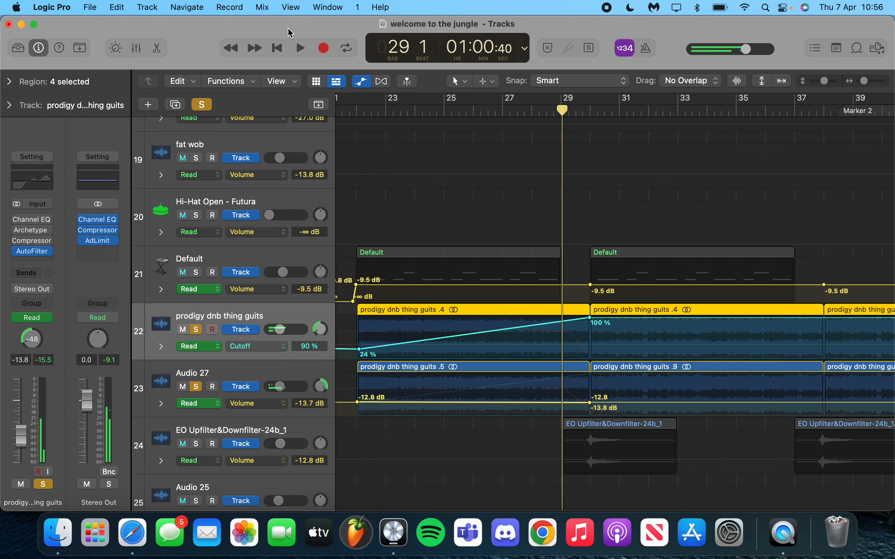
# Return the playhead to bar 22, clear all track solos and hide the track automation
pyautogui.moveTo(370, 111)
pyautogui.mouseDown()
pyautogui.moveTo(342, 110)
pyautogui.moveTo(401, 111)
pyautogui.moveTo(373, 112)
pyautogui.mouseUp()
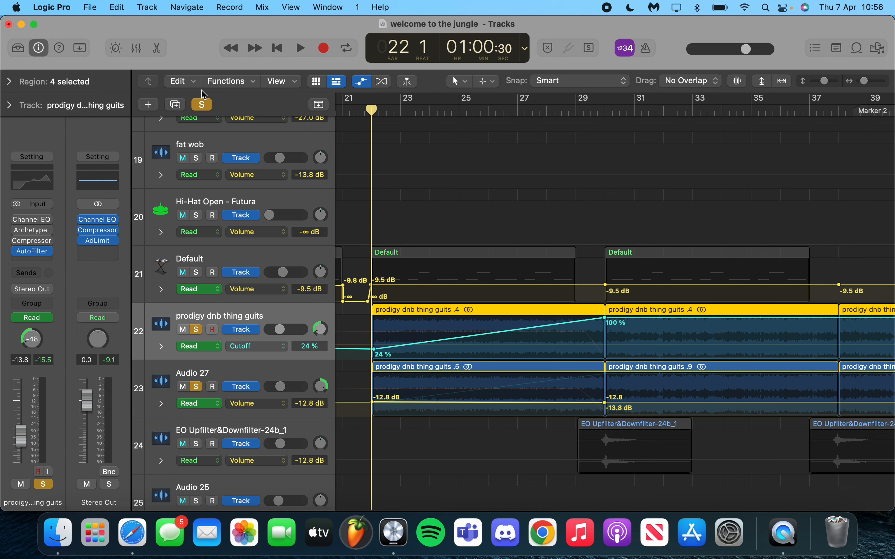
pyautogui.click(203, 105)
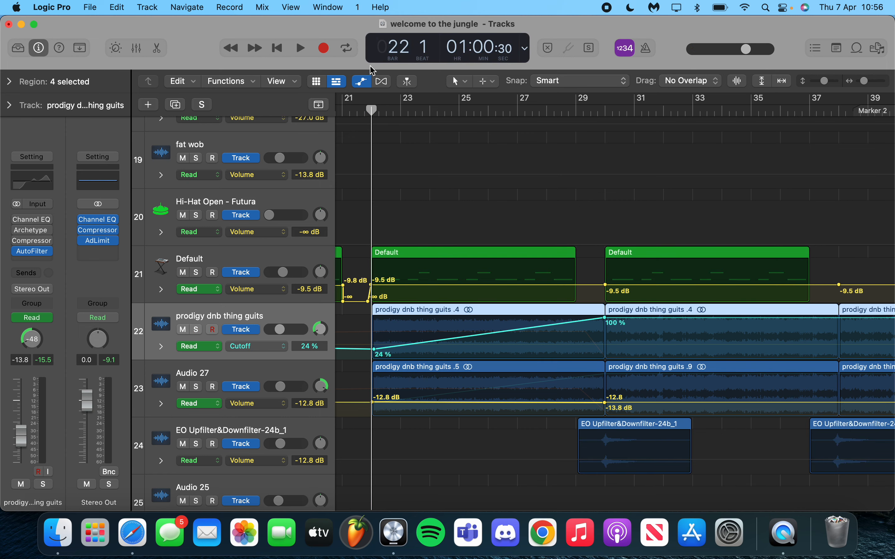
pyautogui.click(361, 81)
# View the Compressor settings on the prodigy dnb thing guits track, close the plug-in window and enable Compressor
pyautogui.click(31, 241)
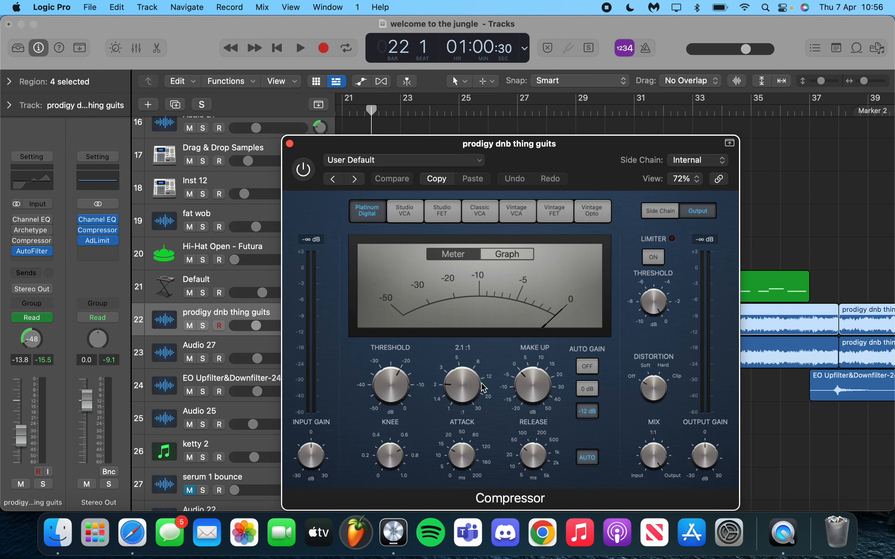
pyautogui.click(290, 144)
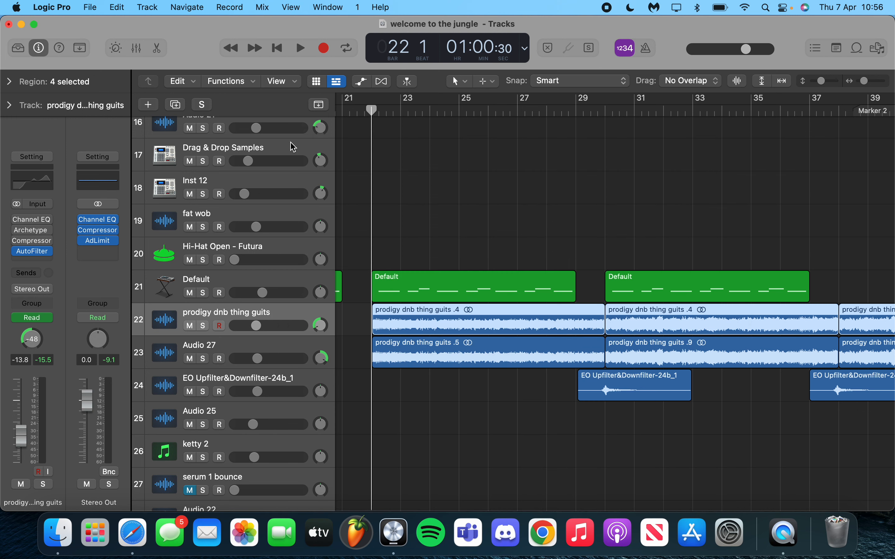
pyautogui.click(361, 345)
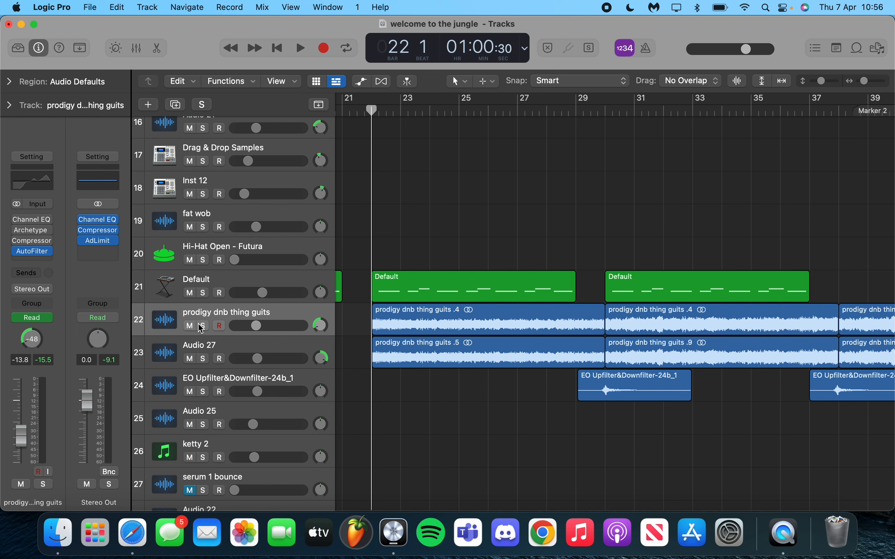
pyautogui.moveTo(25, 242)
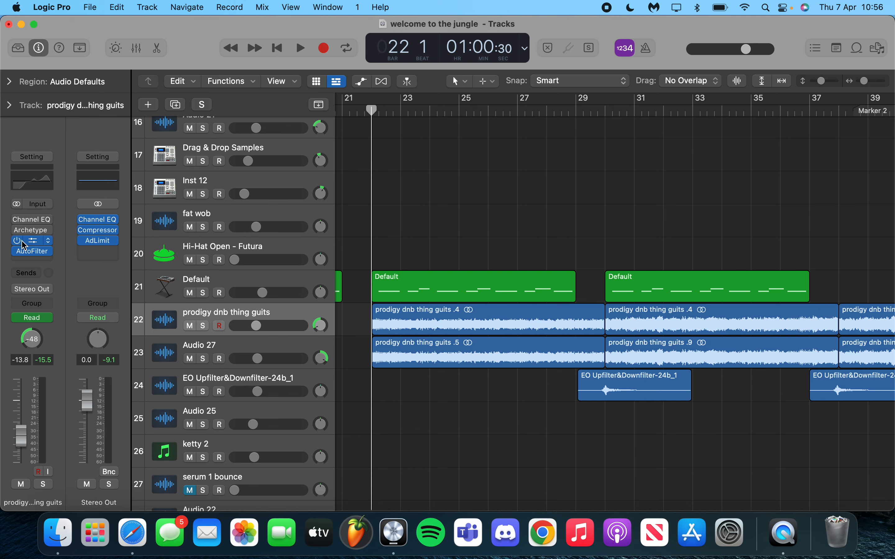
# Solo the prodigy dnb thing guits track, play it briefly from bar 22 and move the playhead to bar 30
pyautogui.click(202, 326)
pyautogui.press('space')
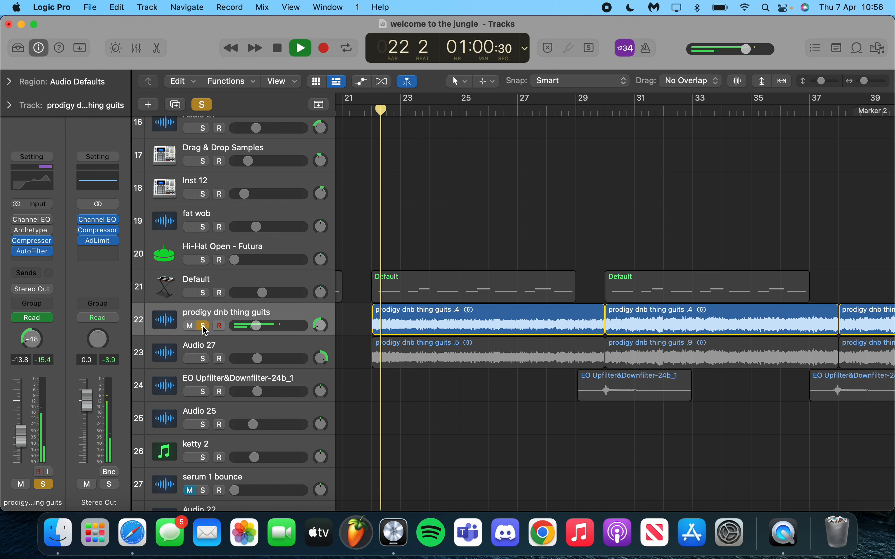
pyautogui.press('space')
pyautogui.click(604, 109)
pyautogui.hscroll(4, 603, 107)
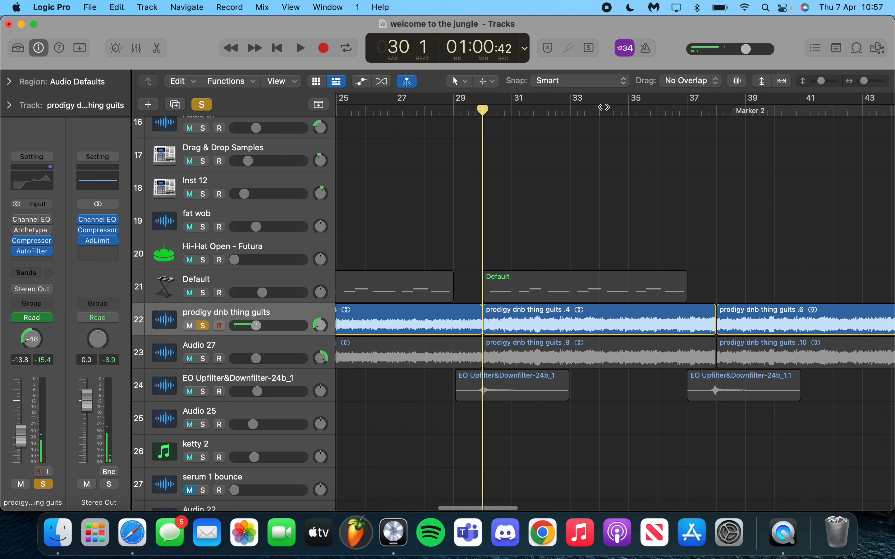
# Play the soloed guitars from bar 30, bypassing and re-enabling Compressor to compare the sound before stopping playback
pyautogui.press('space')
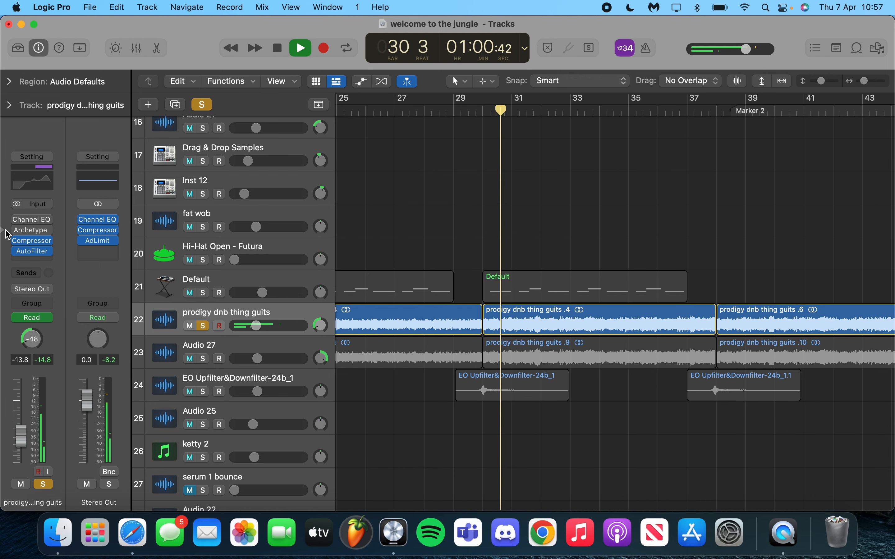
pyautogui.moveTo(16, 243)
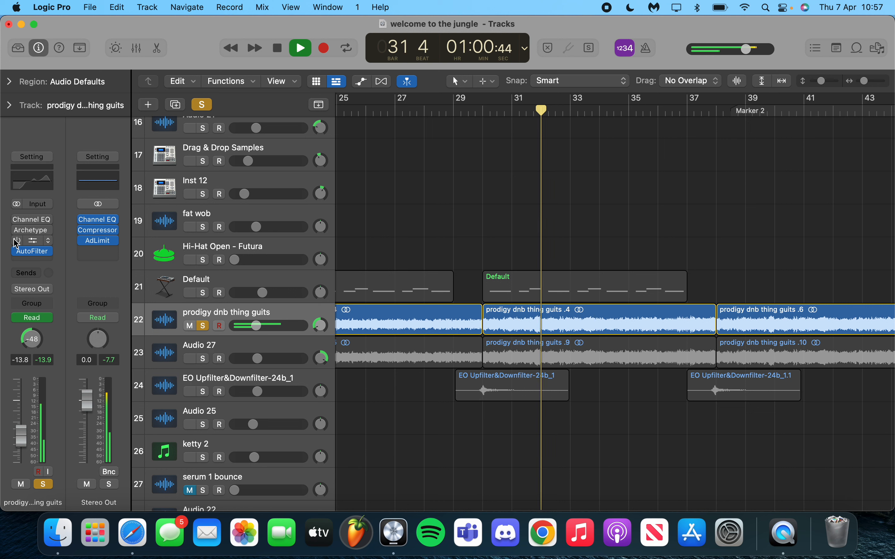
pyautogui.click(16, 240)
pyautogui.press('space')
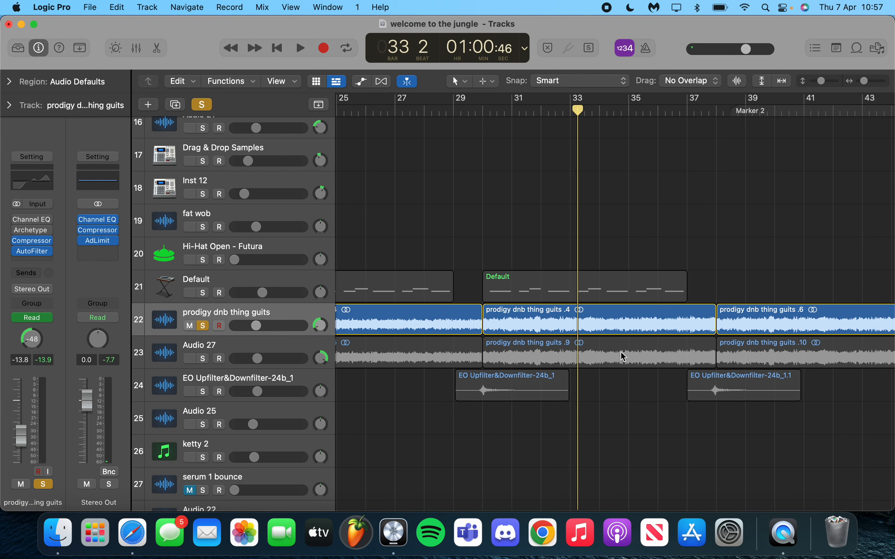
# Open Archetype Plini on the prodigy dnb thing guits track, move its window off the regions, enable it and return the playhead to bar 30
pyautogui.click(31, 229)
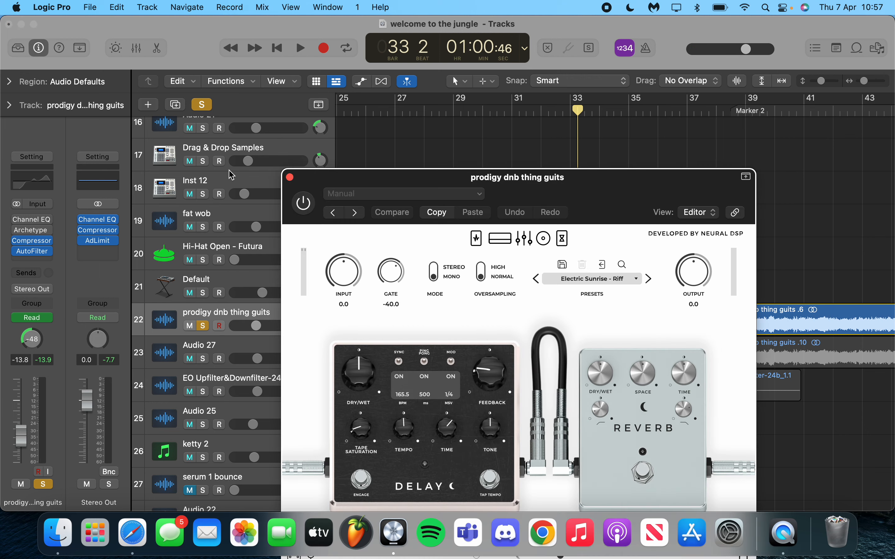
pyautogui.moveTo(398, 181); pyautogui.dragTo(117, 84)
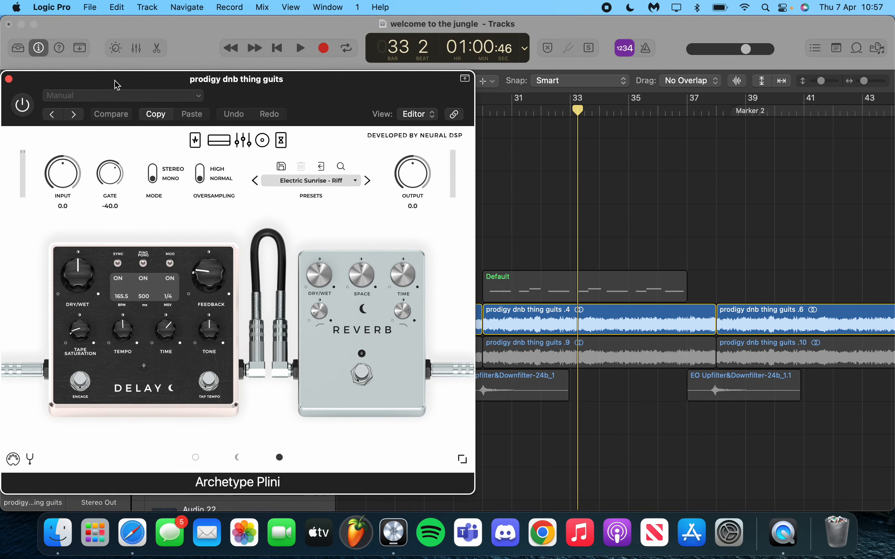
pyautogui.scroll(5, 783, 221)
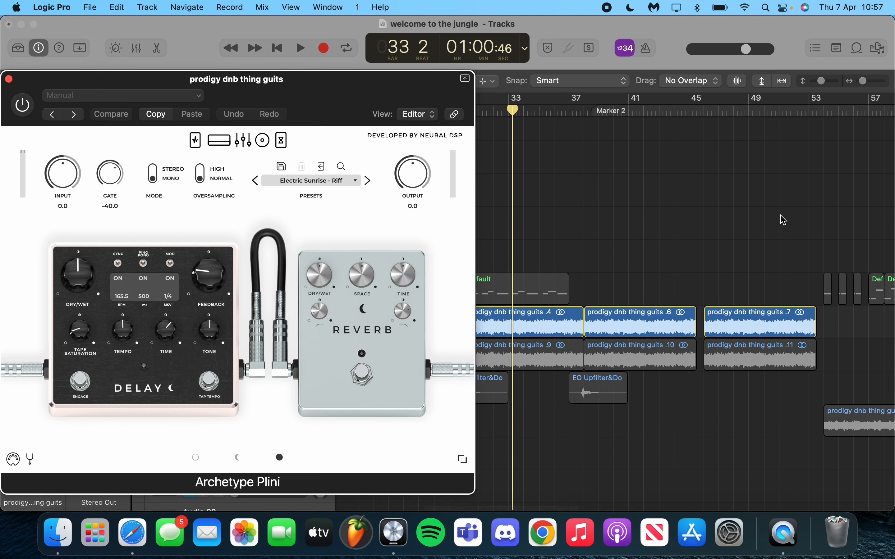
pyautogui.scroll(-5, 783, 221)
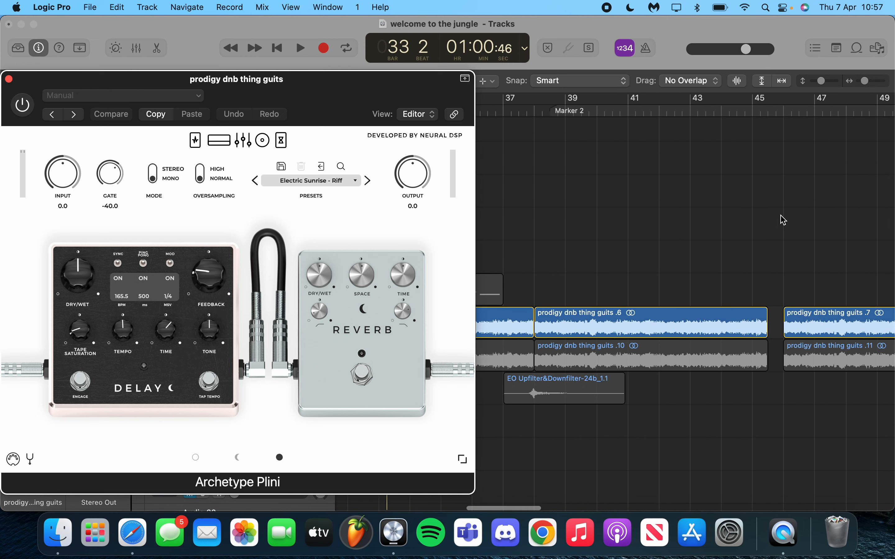
pyautogui.scroll(1, 784, 221)
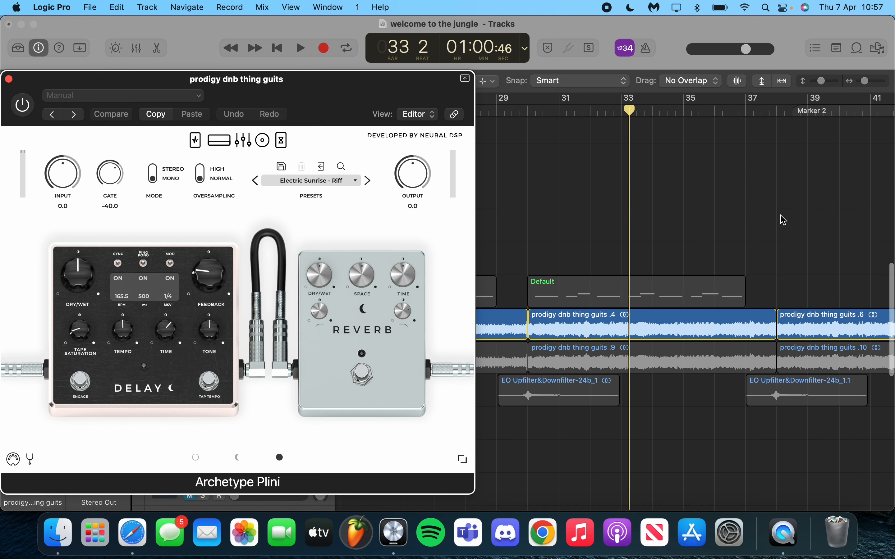
pyautogui.click(23, 114)
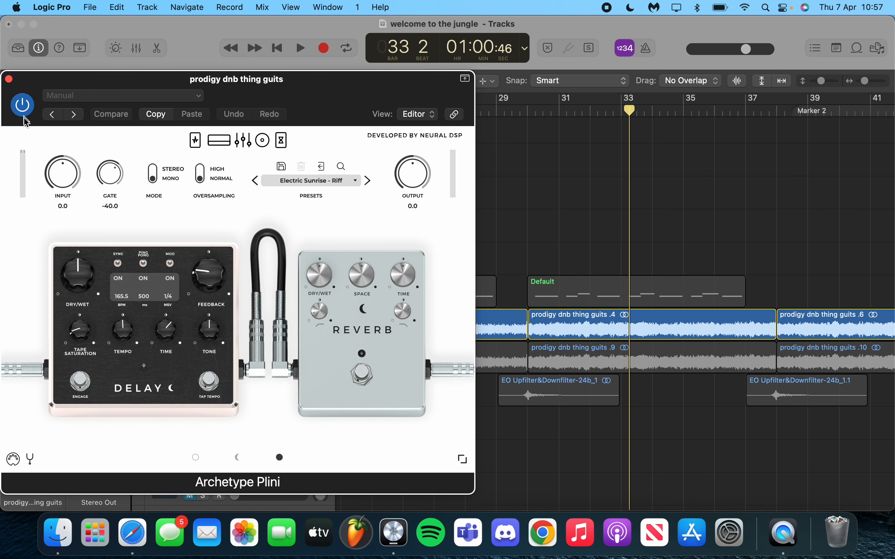
pyautogui.click(528, 112)
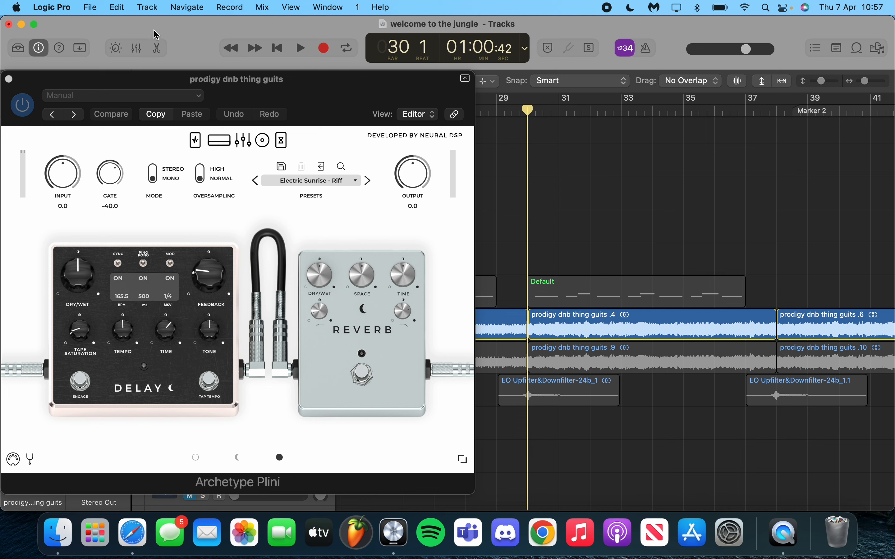
# Examine Archetype Plini's compressor and overdrive pedals, amp head, graphic EQ, speaker cabinet, and delay and reverb sections
pyautogui.click(199, 141)
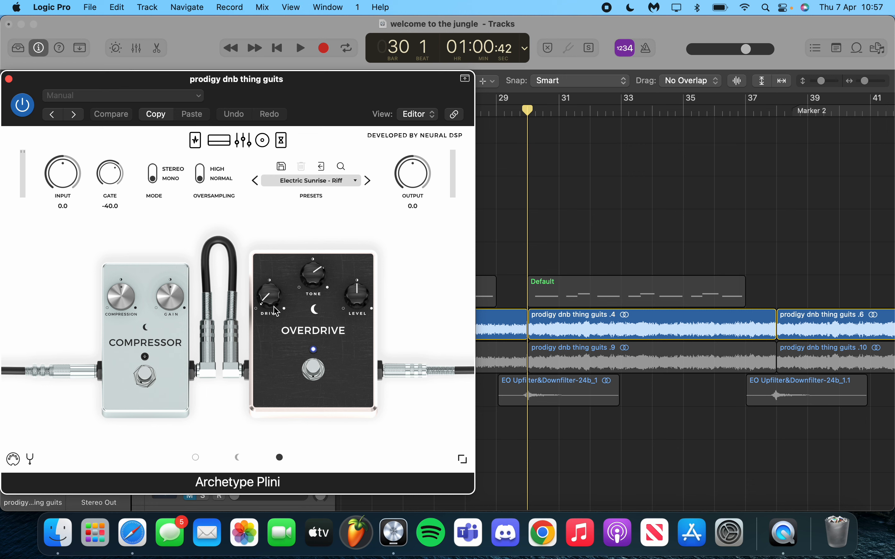
pyautogui.click(216, 138)
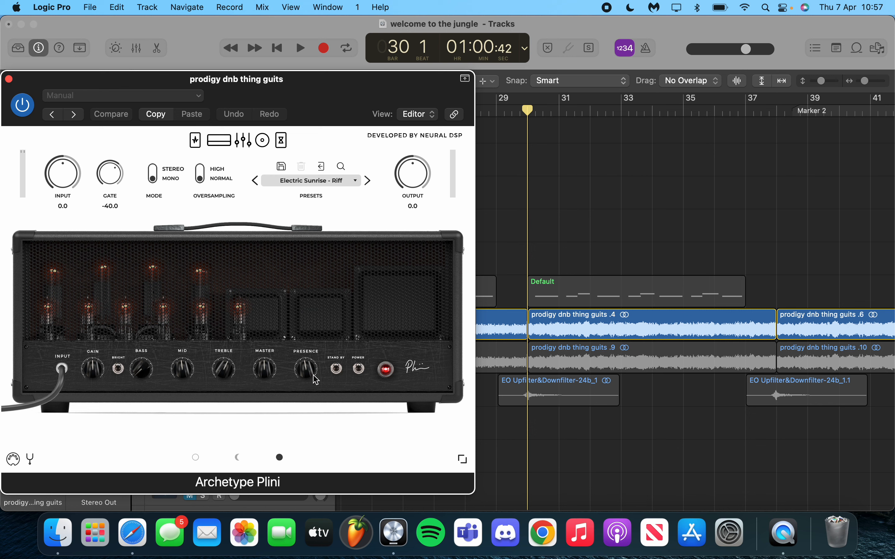
pyautogui.click(247, 146)
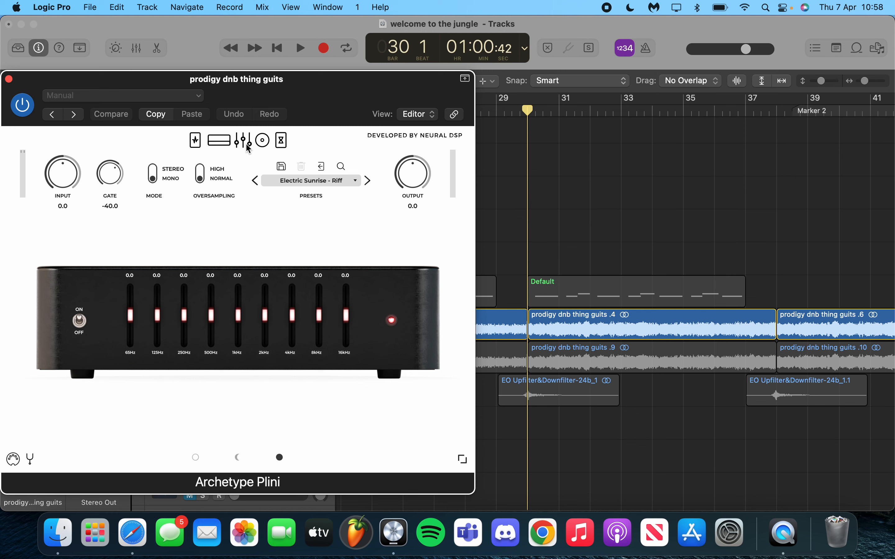
pyautogui.click(264, 141)
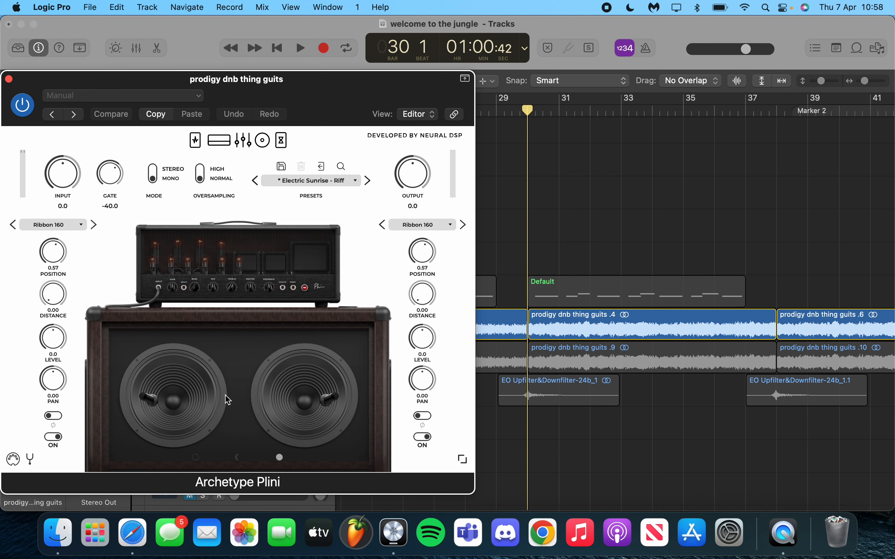
pyautogui.click(280, 142)
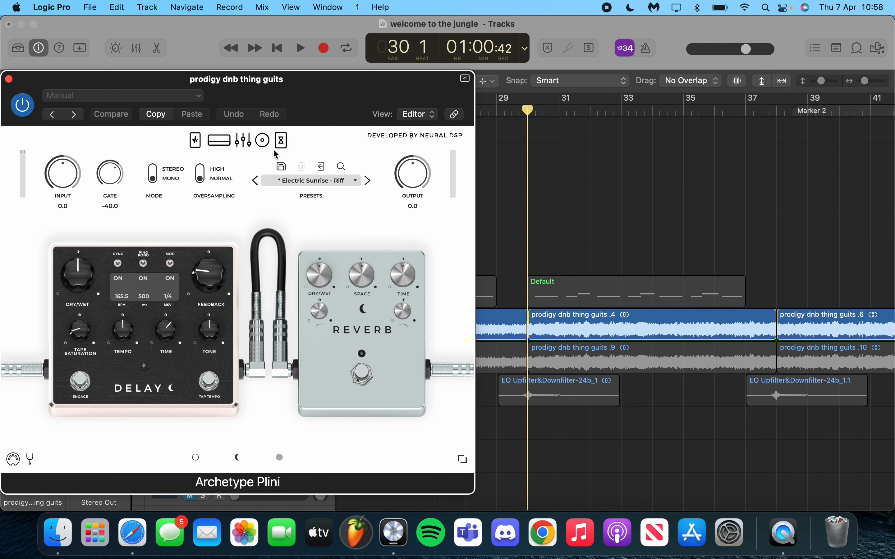
# Close the Archetype Plini window and turn off the solo on the prodigy dnb thing guits track
pyautogui.scroll(-5, 640, 225)
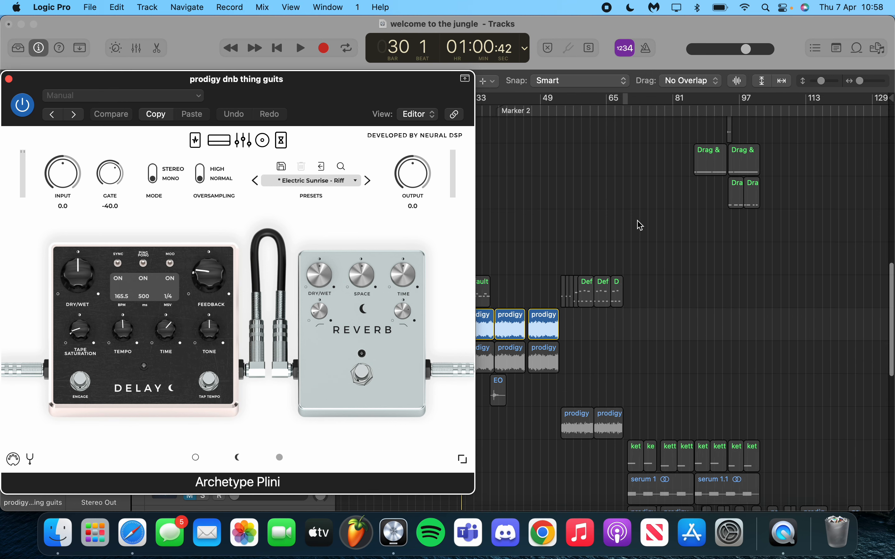
pyautogui.scroll(3, 640, 225)
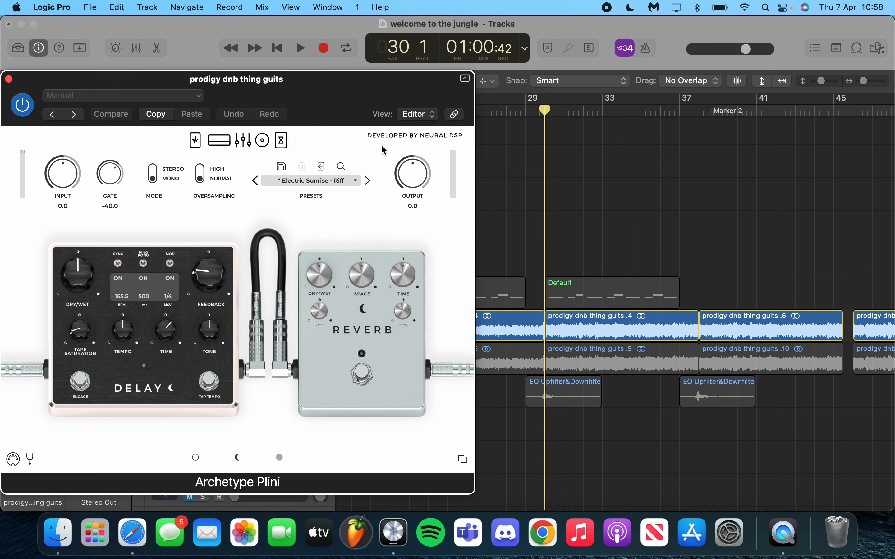
pyautogui.click(8, 79)
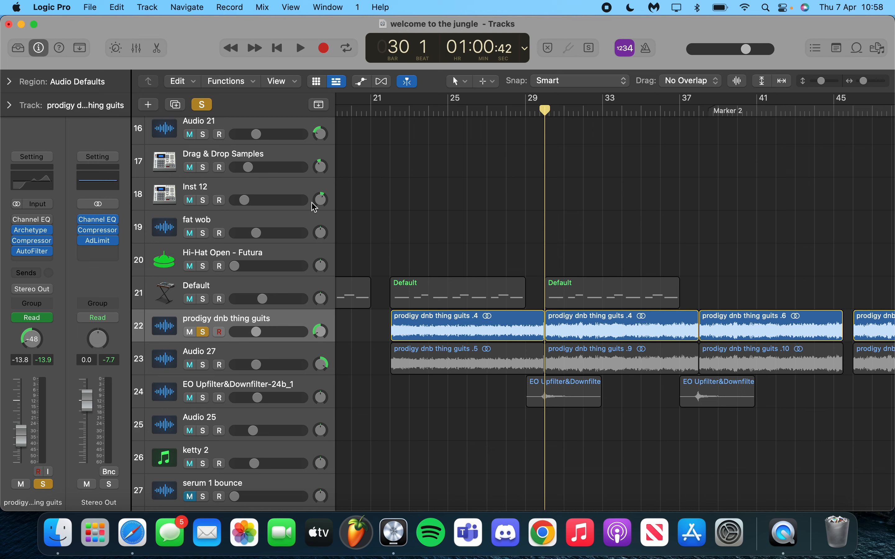
pyautogui.click(203, 104)
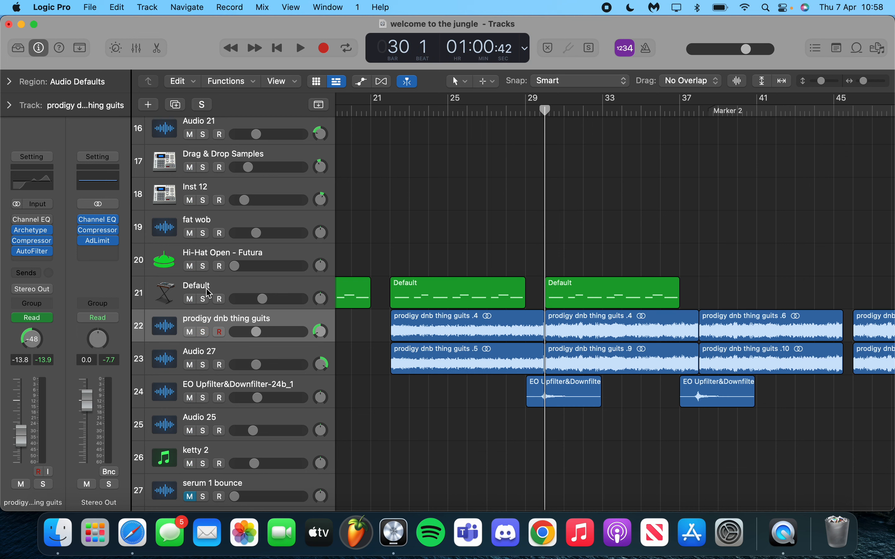
# Open Channel EQ on the prodigy dnb thing guits track, bypass and re-enable it, inspect the Ultra Bright Guitar curve, and close it
pyautogui.click(207, 349)
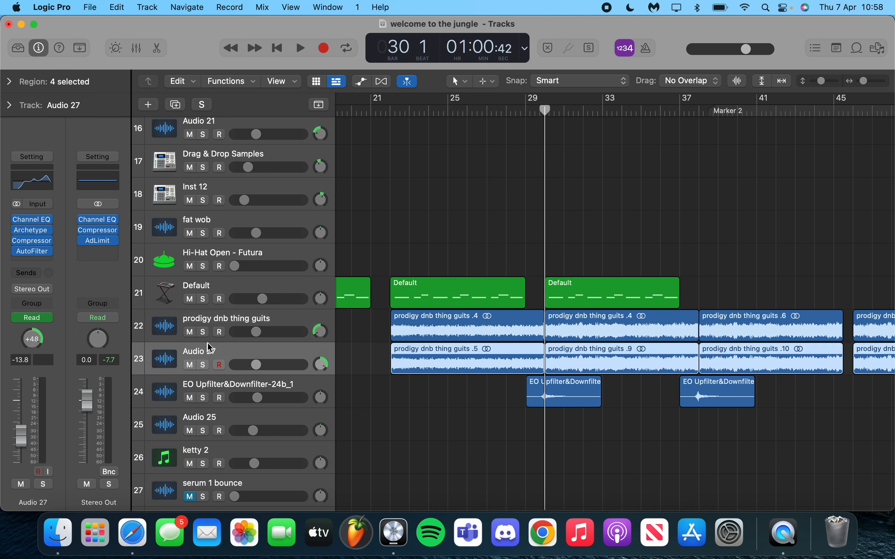
pyautogui.click(209, 325)
pyautogui.click(24, 220)
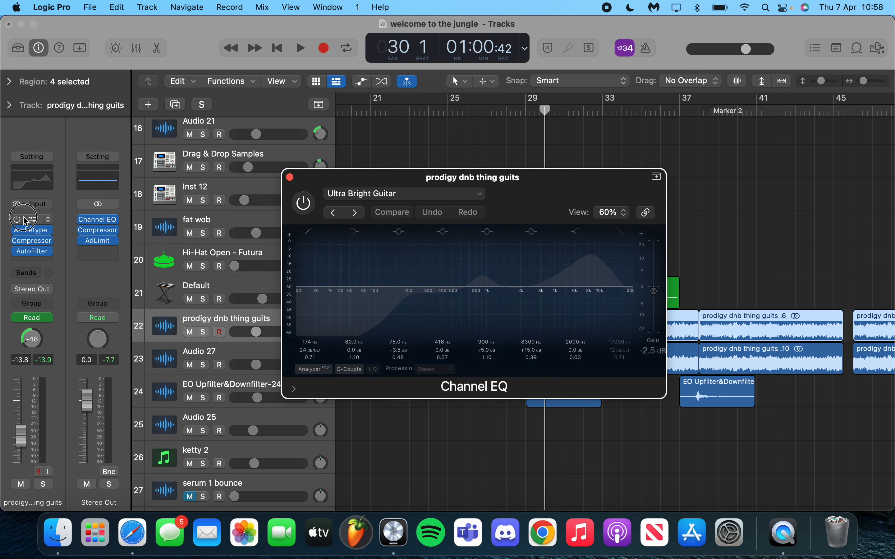
pyautogui.click(23, 220)
pyautogui.click(17, 220)
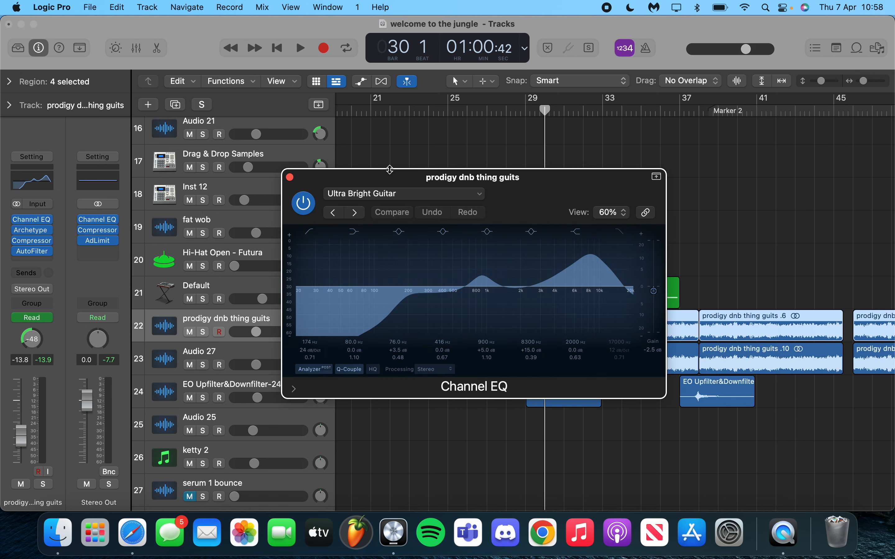
pyautogui.moveTo(429, 181); pyautogui.dragTo(404, 182)
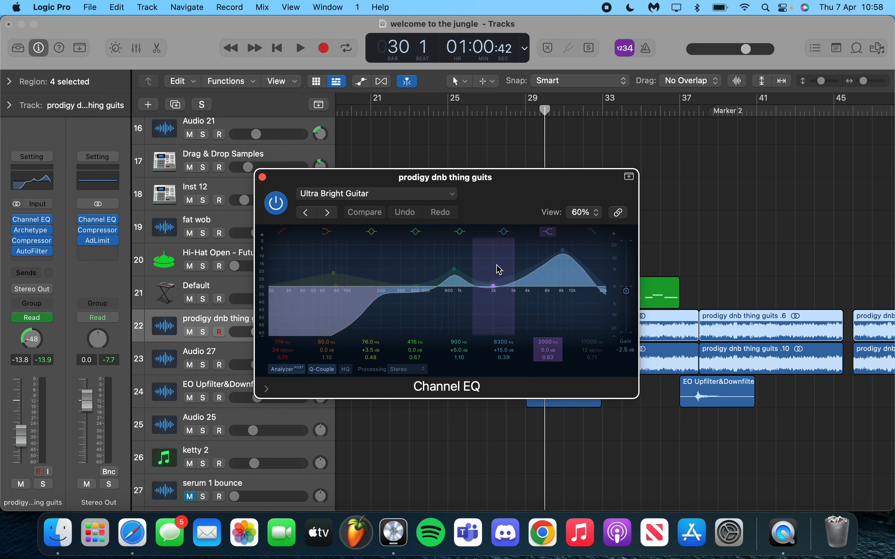
pyautogui.click(262, 178)
pyautogui.click(456, 207)
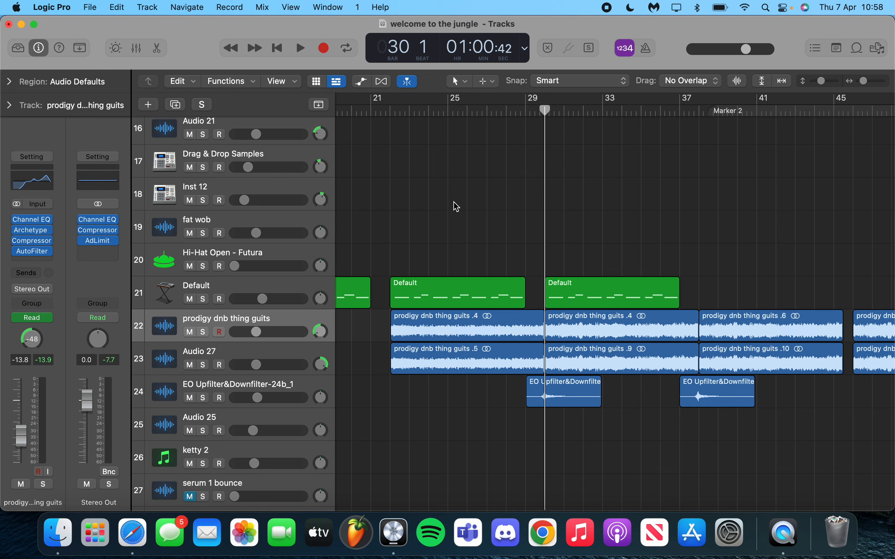
# Inspect the Compressor settings on the Audio 27 guitar track and close the plug-in window
pyautogui.click(262, 354)
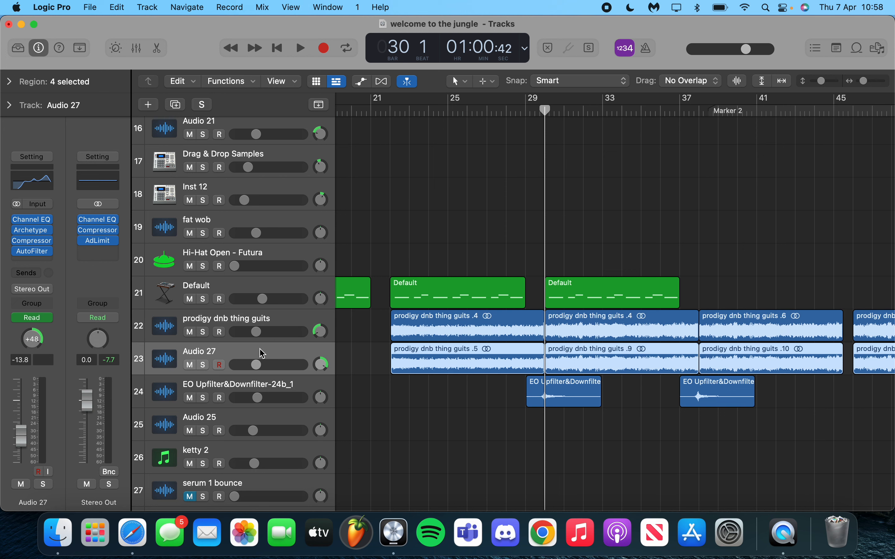
pyautogui.moveTo(25, 254)
pyautogui.click(33, 240)
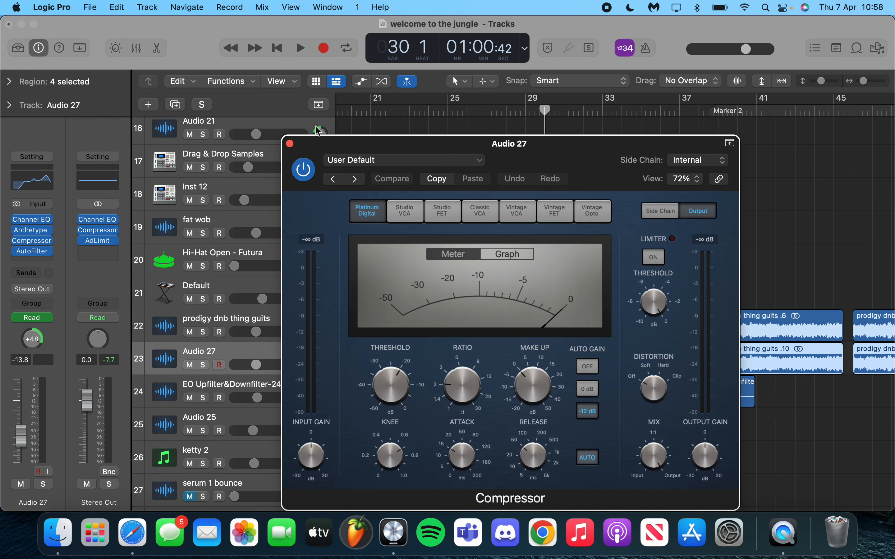
pyautogui.click(289, 143)
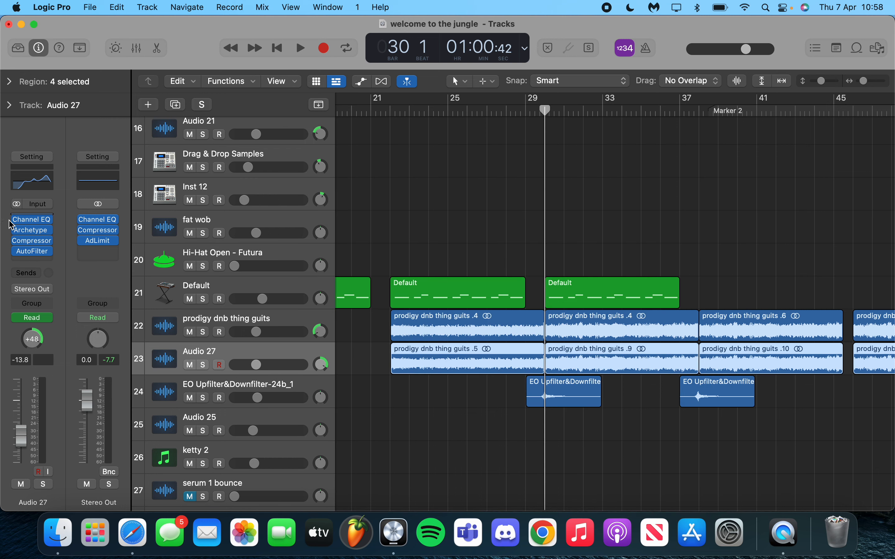
# Open Archetype Plini on the Audio 27 track, examine its amp head section, and close the plug-in
pyautogui.click(33, 233)
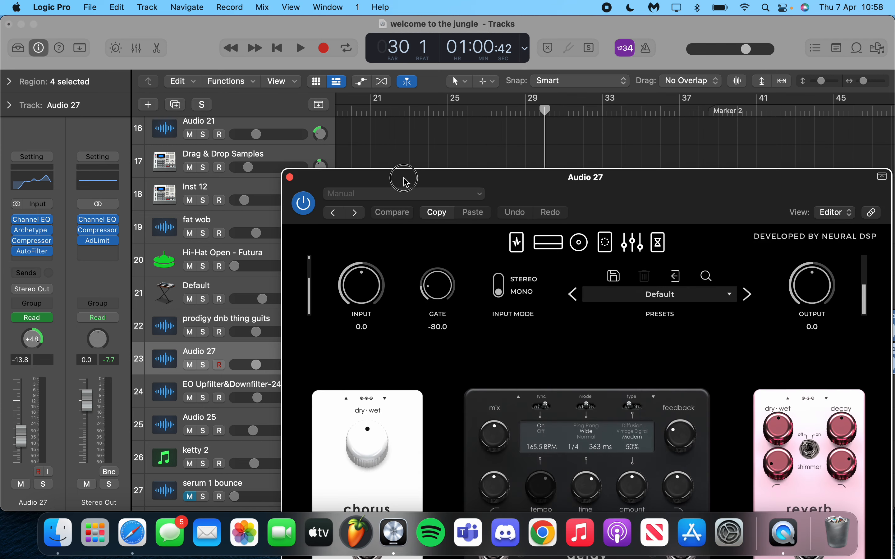
pyautogui.moveTo(401, 175); pyautogui.dragTo(227, 25)
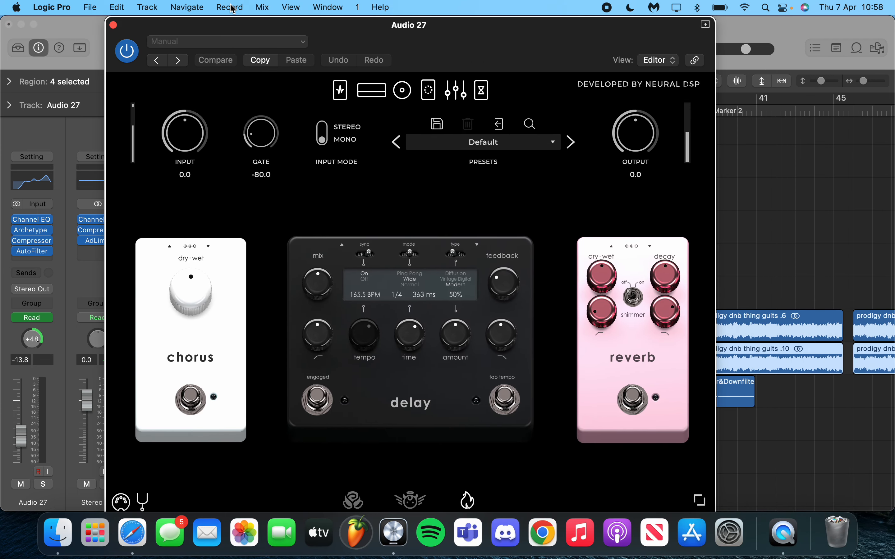
pyautogui.click(344, 83)
pyautogui.click(371, 90)
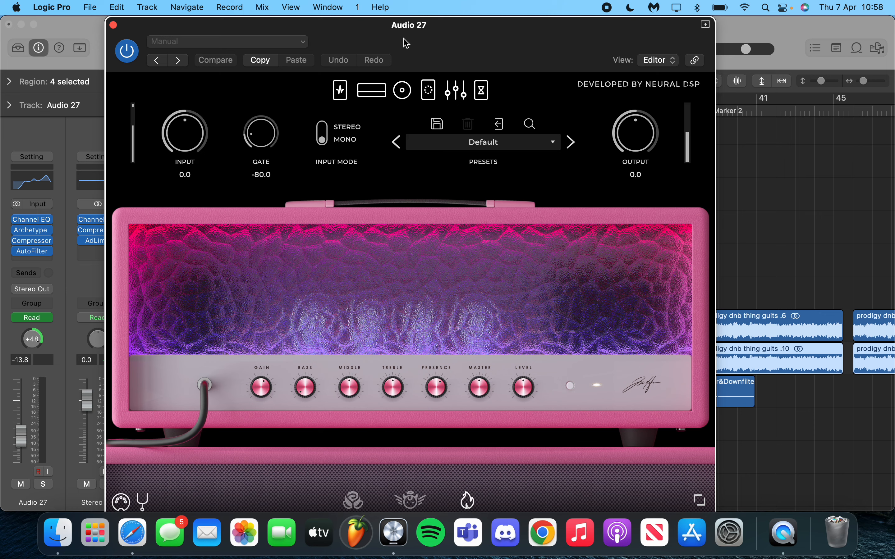
pyautogui.click(113, 25)
pyautogui.click(422, 220)
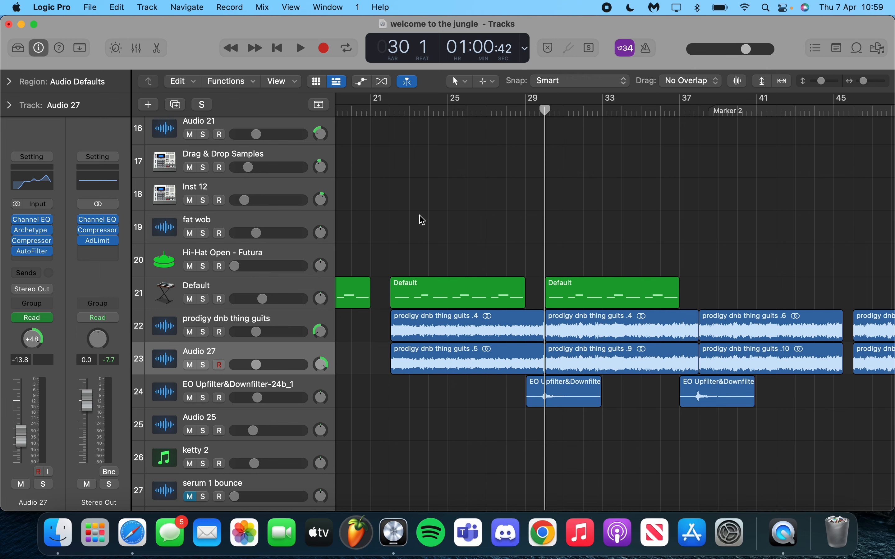
# Solo the EO Upfilter&Downfilter-24b_1 track and place the playhead at bar 27, ahead of its first region
pyautogui.press('super+Left')
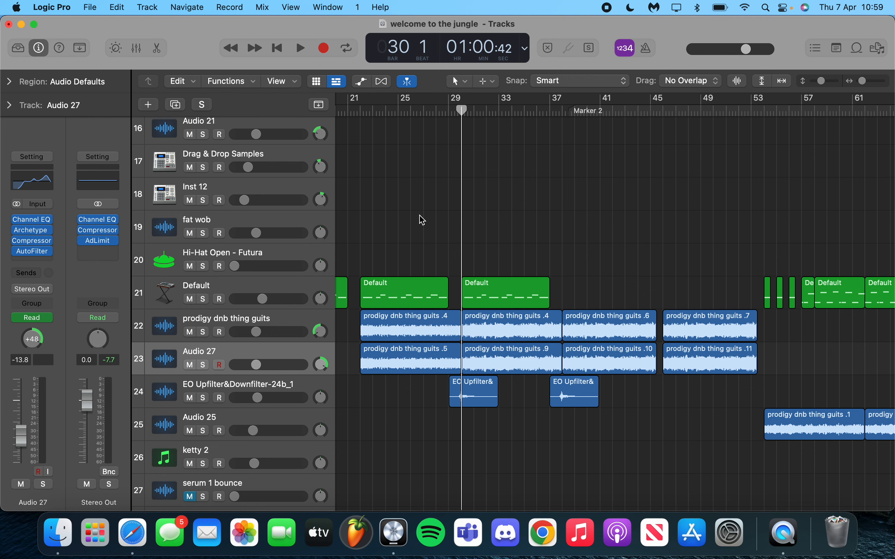
pyautogui.hscroll(-5, 374, 394)
pyautogui.scroll(-3, 327, 357)
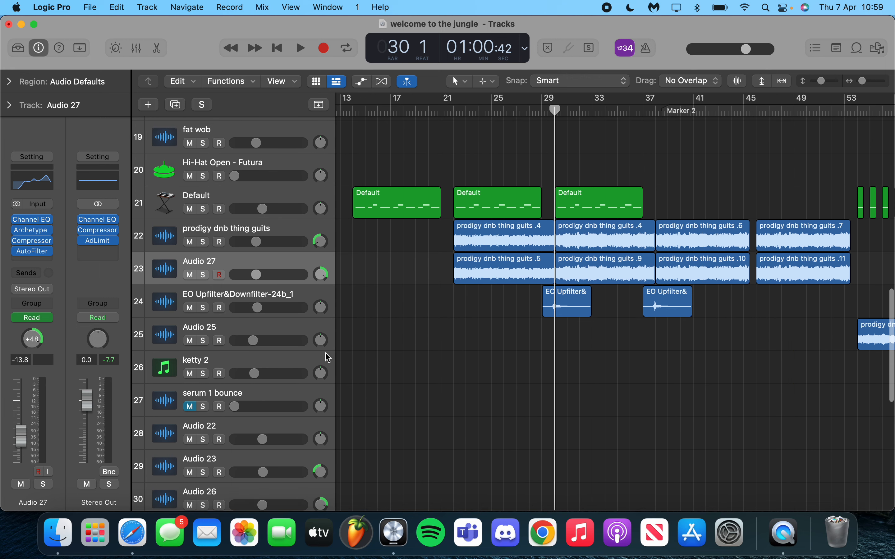
pyautogui.click(259, 296)
pyautogui.hscroll(5, 260, 297)
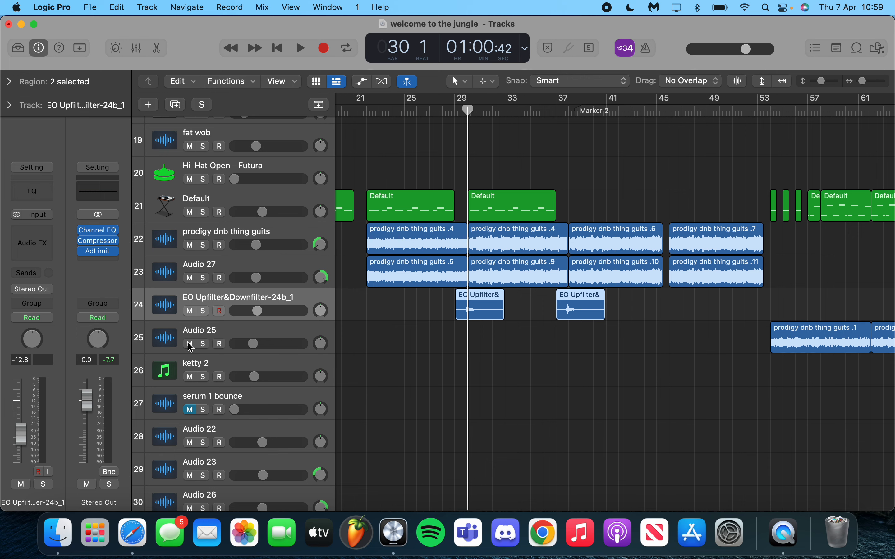
pyautogui.scroll(-1, 349, 304)
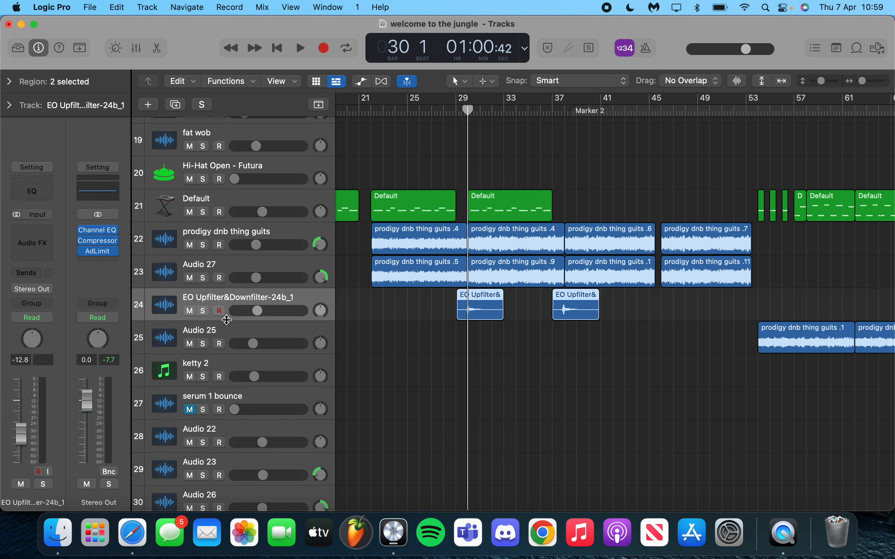
pyautogui.click(203, 311)
pyautogui.scroll(3, 459, 279)
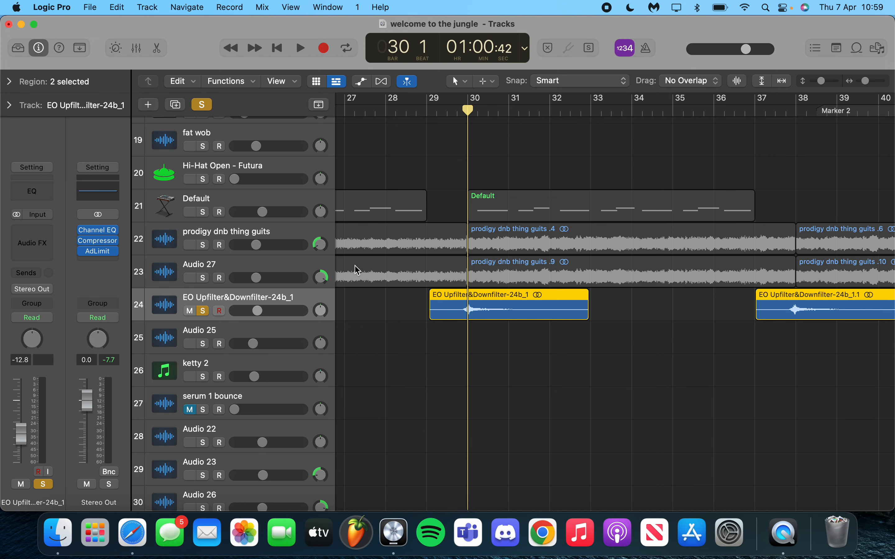
pyautogui.scroll(-3, 475, 165)
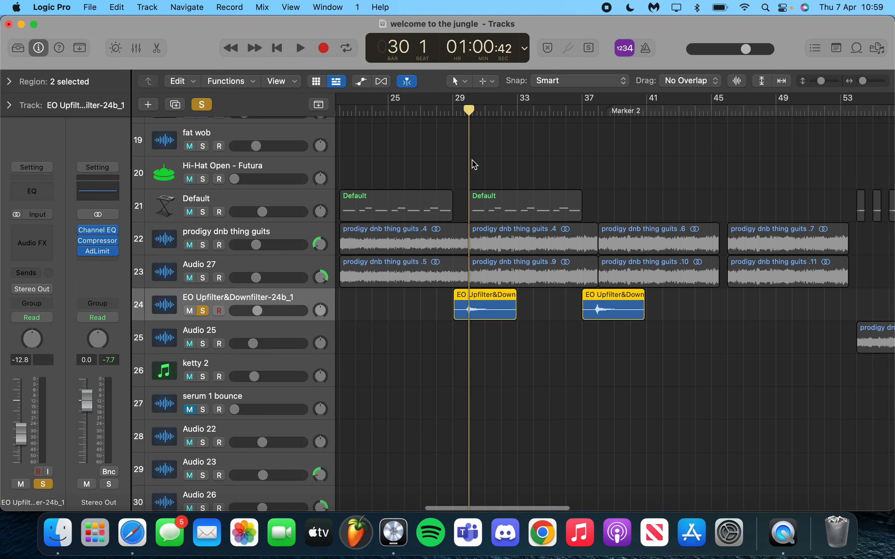
pyautogui.hscroll(2, 474, 165)
pyautogui.hscroll(-5, 475, 164)
pyautogui.click(483, 111)
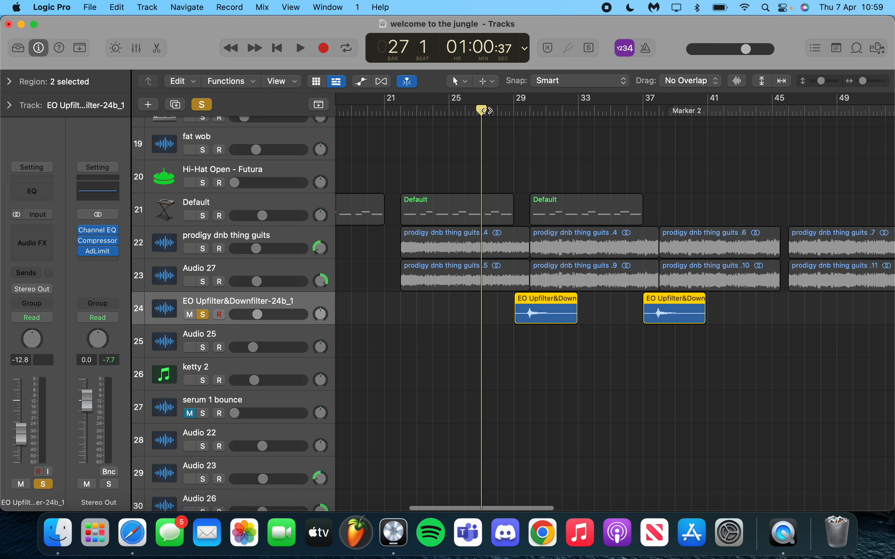
# Turn off the solo and play the full mix from bar 28 through both filter effect regions before stopping playback
pyautogui.click(202, 108)
pyautogui.click(499, 110)
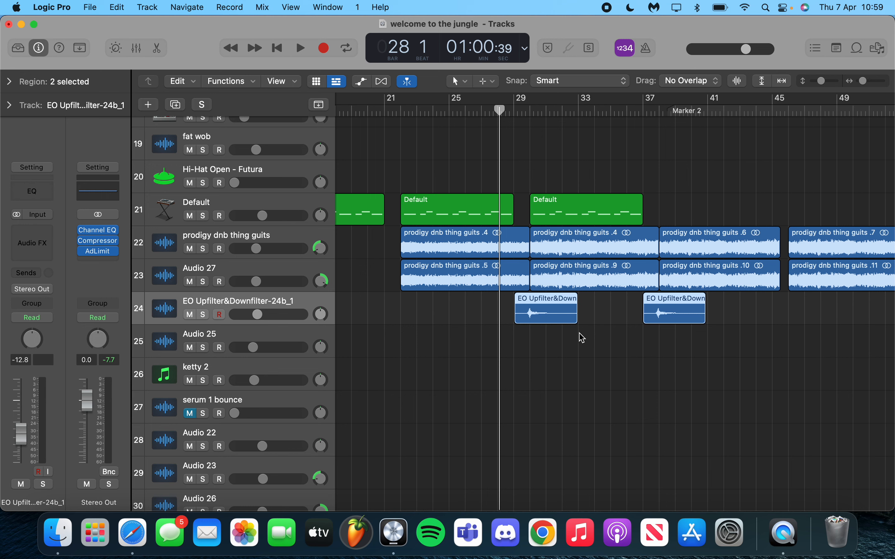
pyautogui.press('space')
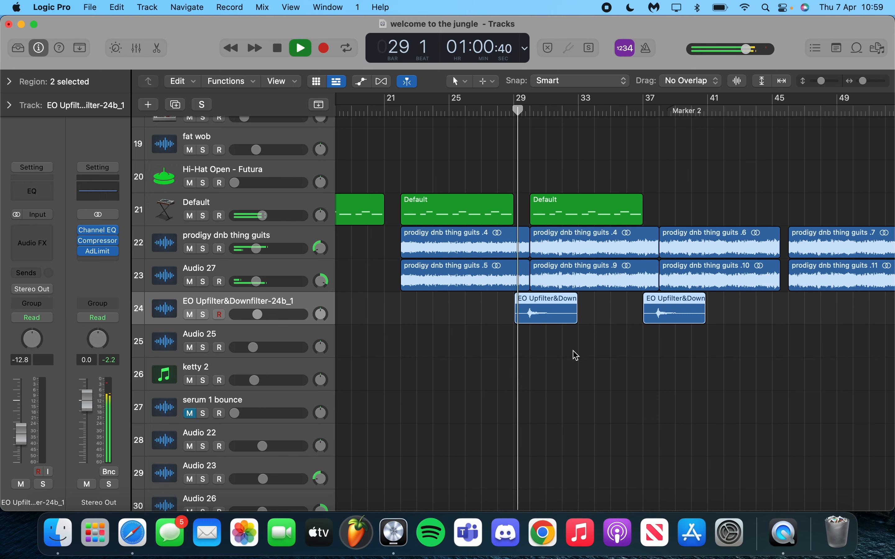
pyautogui.click(575, 355)
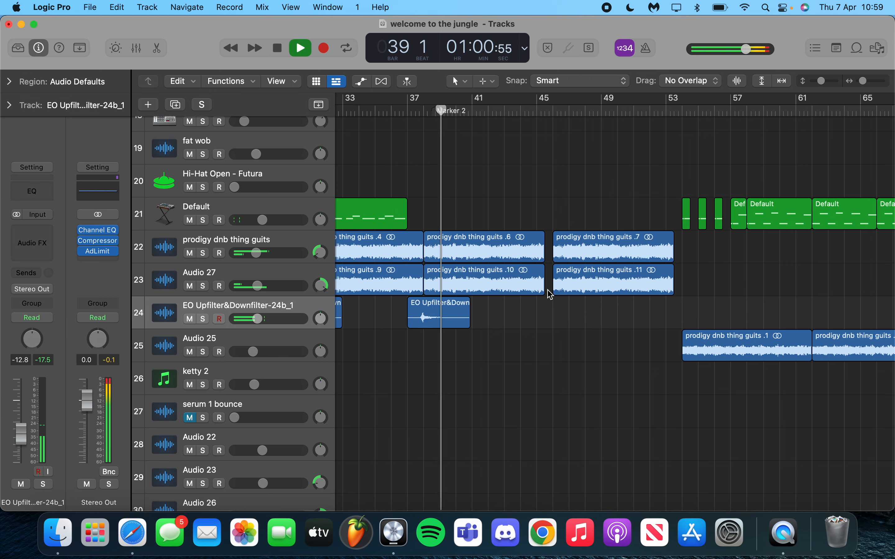
pyautogui.scroll(-7, 550, 294)
pyautogui.press('space')
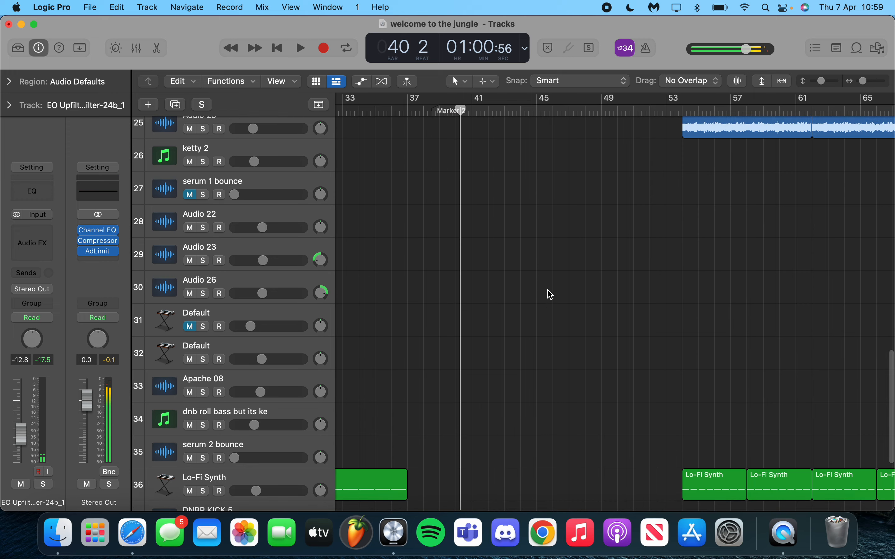
# Solo the Snare 25 (JW3) track, play it briefly from the current playhead position, and turn its solo off
pyautogui.scroll(-3, 550, 294)
pyautogui.scroll(15, 550, 294)
pyautogui.scroll(-6, 550, 294)
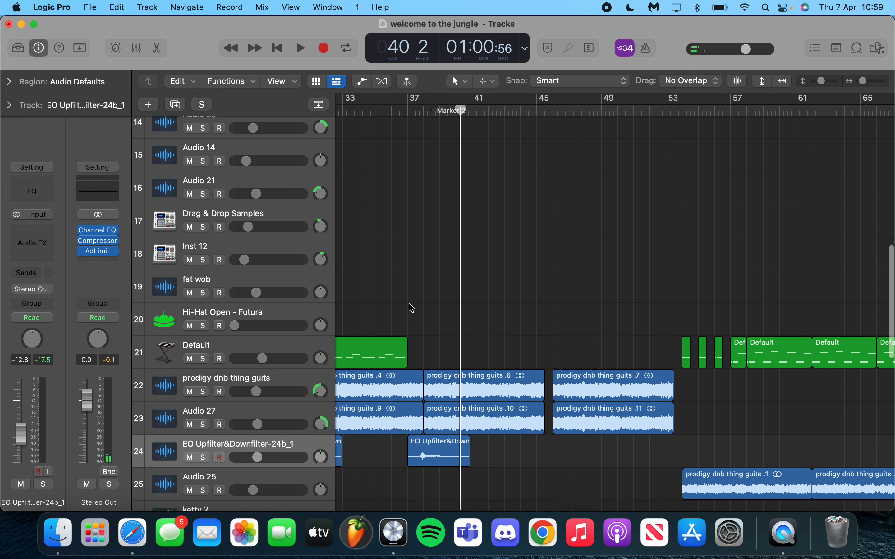
pyautogui.scroll(10, 409, 308)
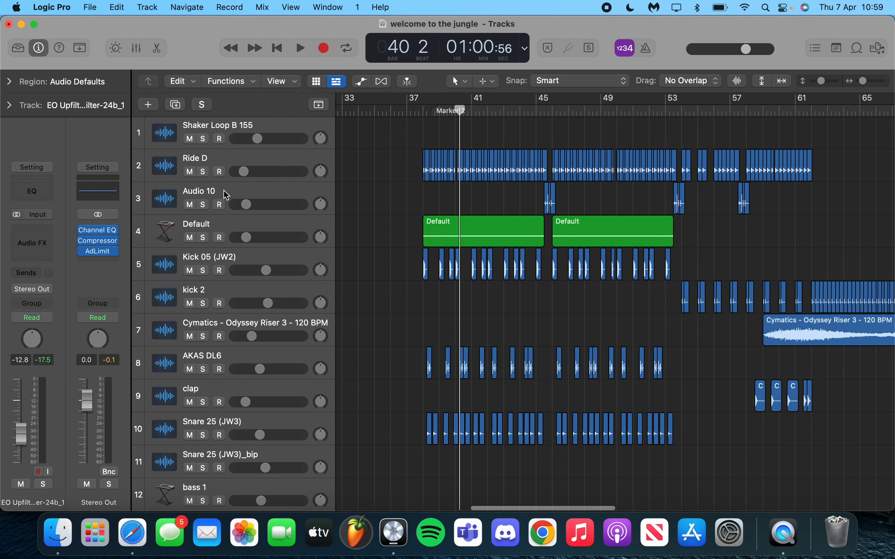
pyautogui.scroll(-4, 465, 346)
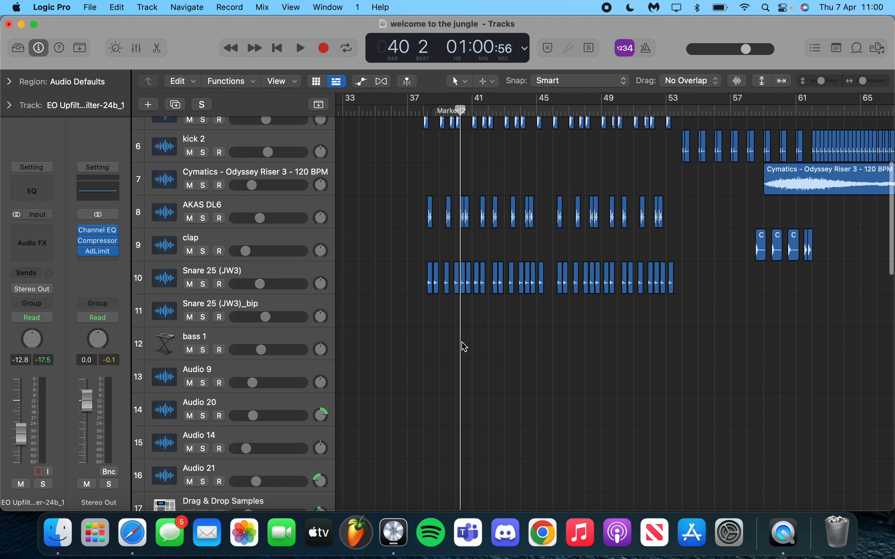
pyautogui.click(204, 269)
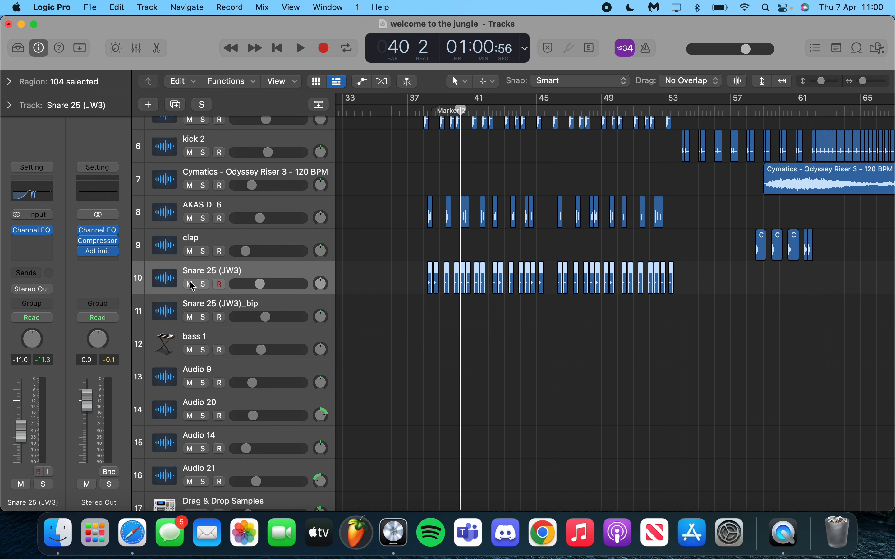
pyautogui.click(203, 284)
pyautogui.press('space')
pyautogui.press('space')
pyautogui.click(203, 284)
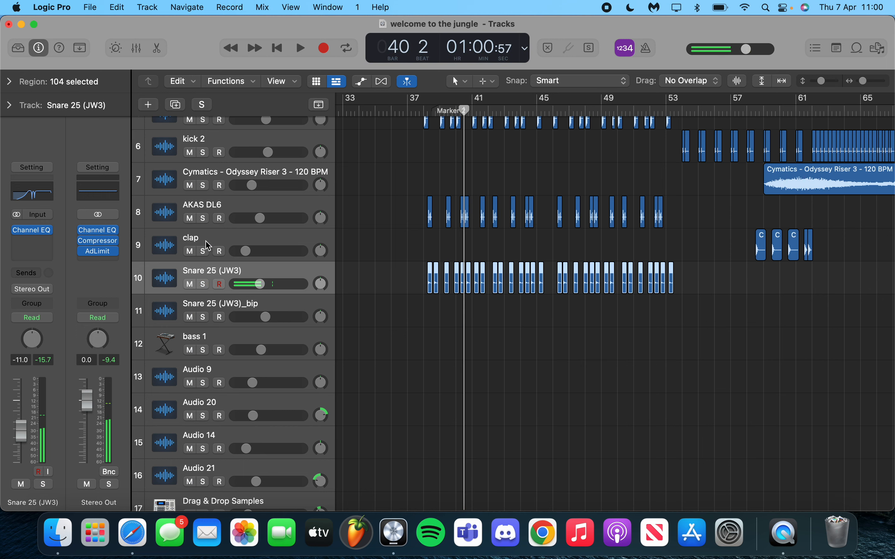
# Solo the AKAS DL6 track and audition it briefly from the current playhead position
pyautogui.click(203, 218)
pyautogui.press('space')
pyautogui.press('space')
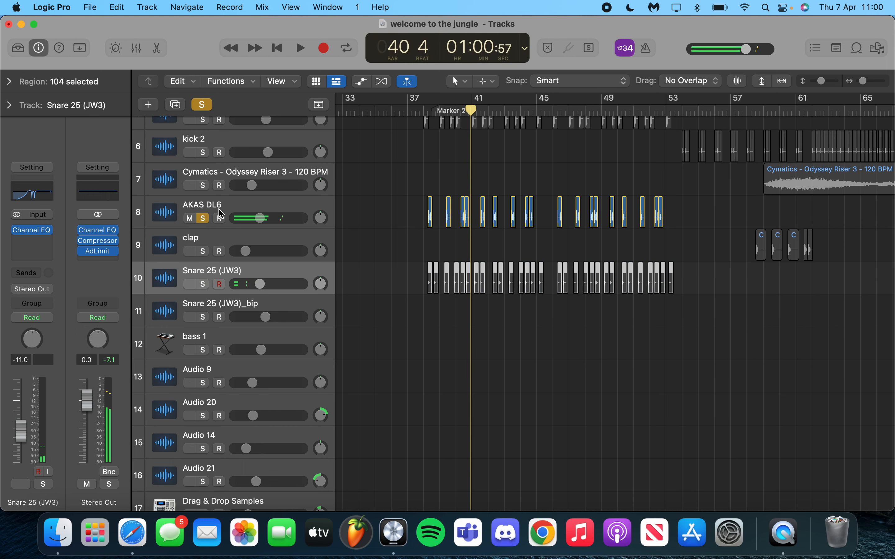
# Select the AKAS DL6 track, move the playhead to bar 38 beat 2 at its first hit, and play the soloed track
pyautogui.click(220, 214)
pyautogui.press('super+Right')
pyautogui.press('super+Right')
pyautogui.press('super+Right')
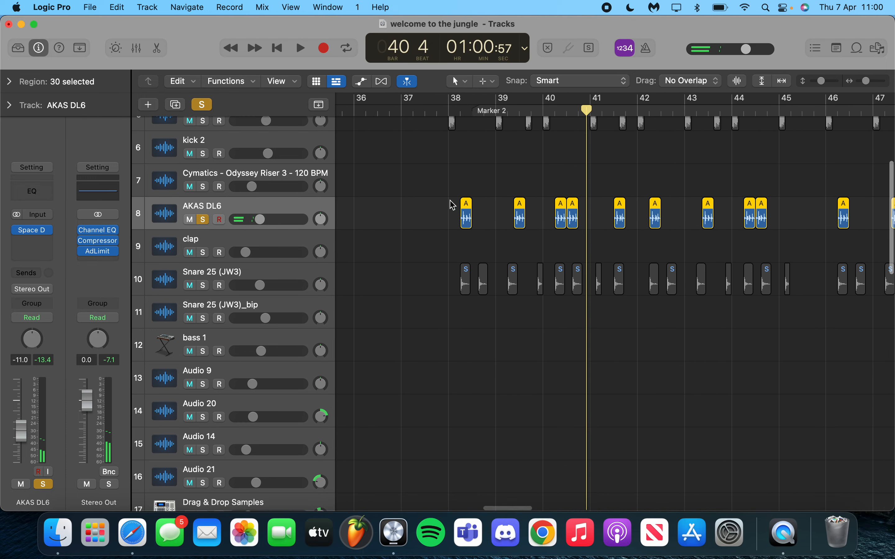
pyautogui.click(458, 111)
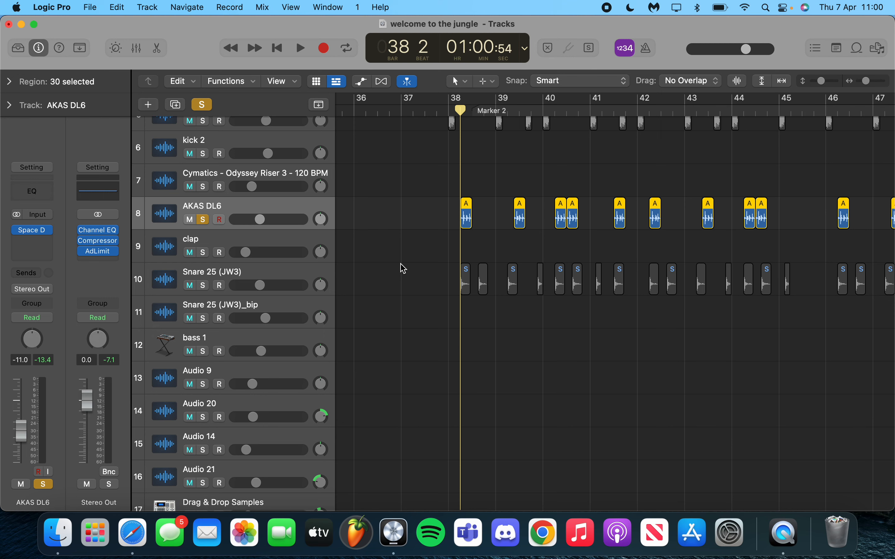
pyautogui.press('super+Left')
pyautogui.hscroll(2, 519, 265)
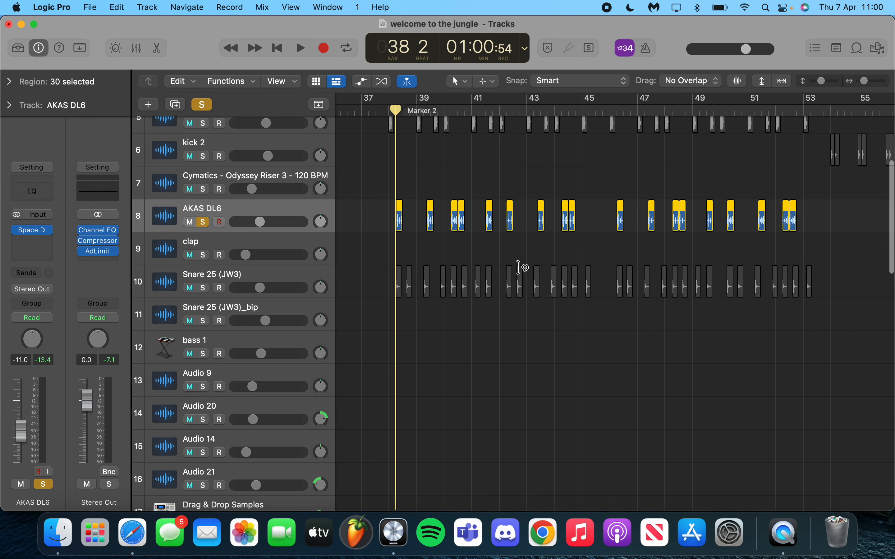
pyautogui.scroll(1, 519, 266)
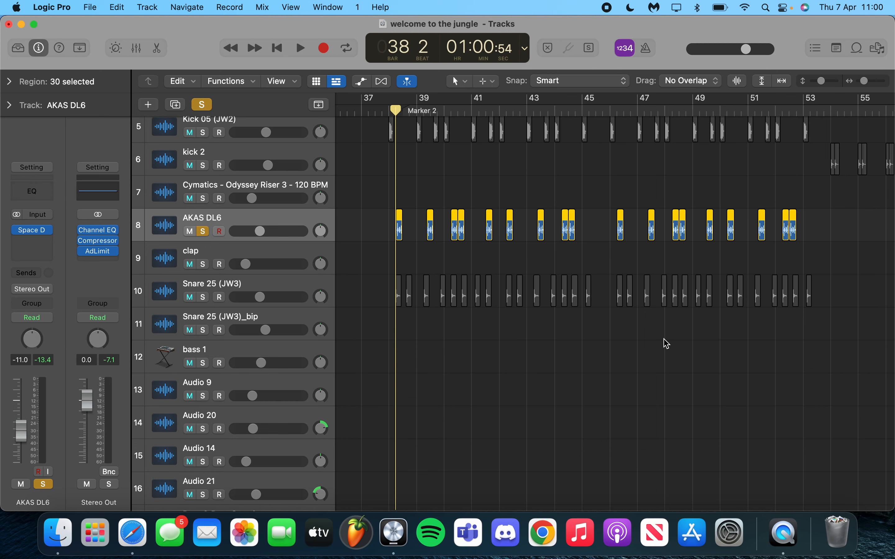
pyautogui.scroll(3, 665, 344)
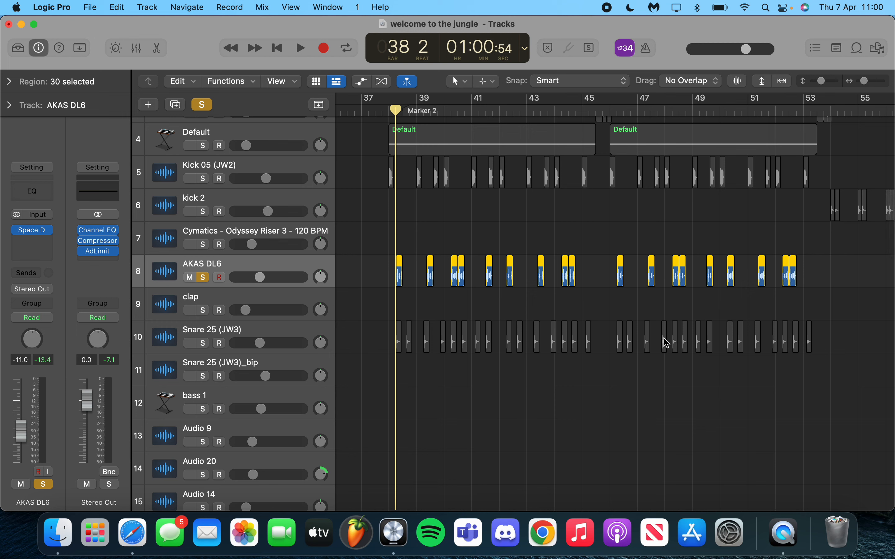
pyautogui.press('space')
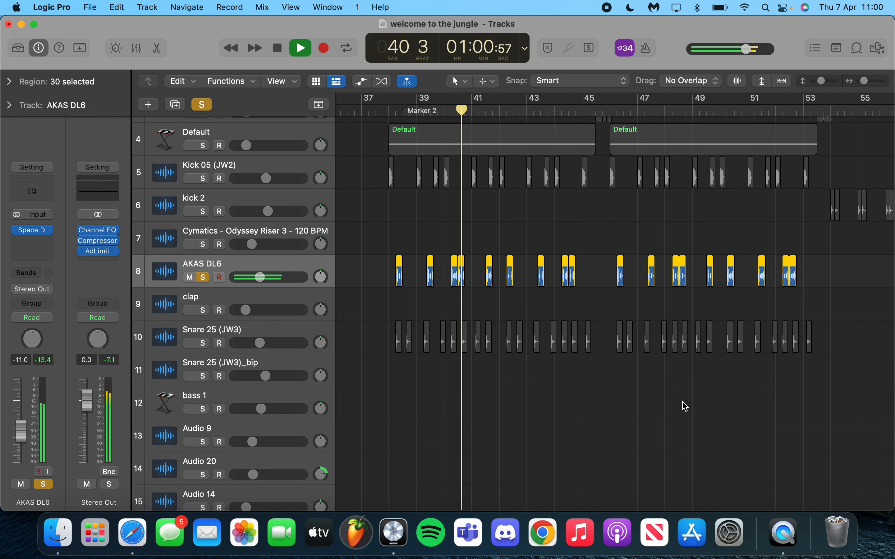
# Stop playback and turn off the solo on the AKAS DL6 track
pyautogui.press('space')
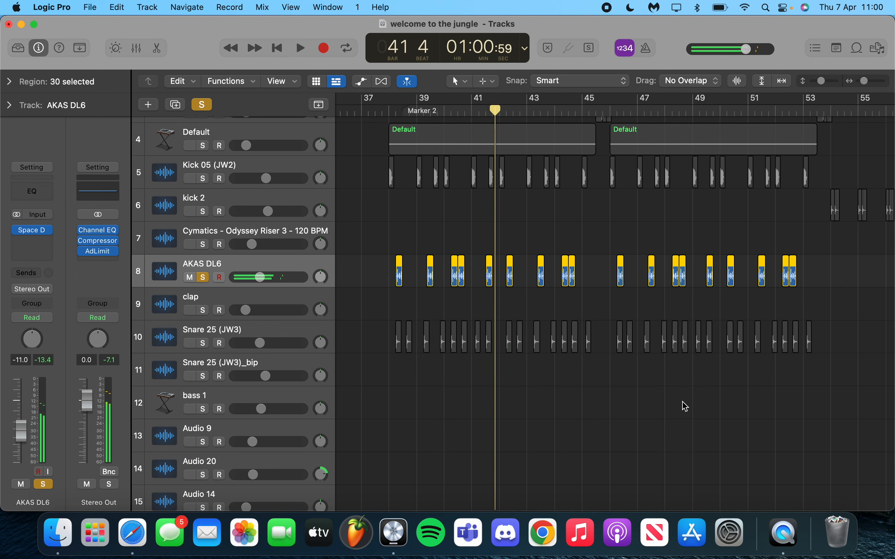
pyautogui.moveTo(36, 233)
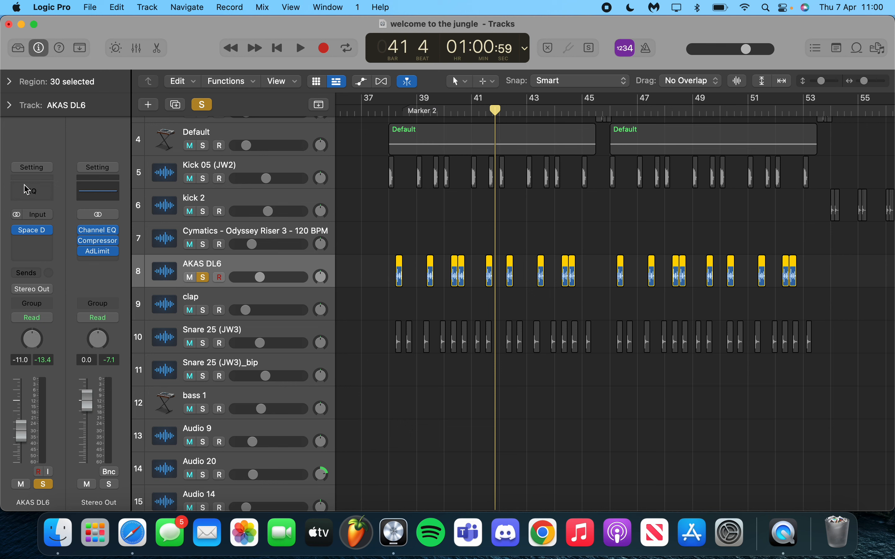
pyautogui.click(204, 102)
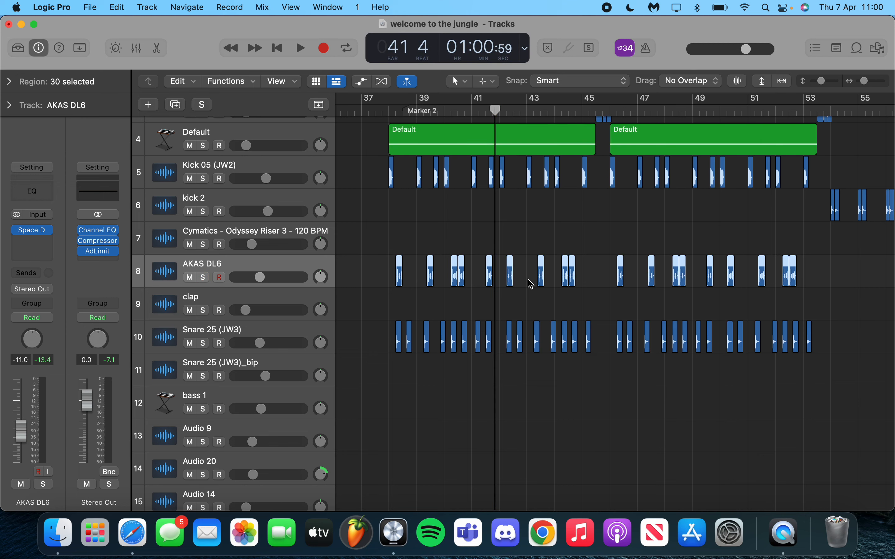
# Select the Default instrument track 4, inspect its Alchemy synth settings, and close the plug-in window
pyautogui.scroll(-4, 346, 326)
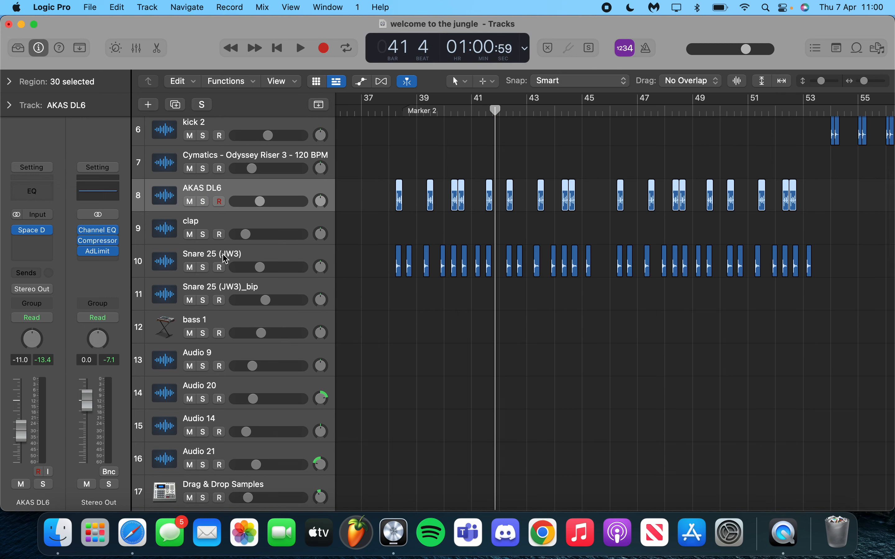
pyautogui.scroll(10, 252, 262)
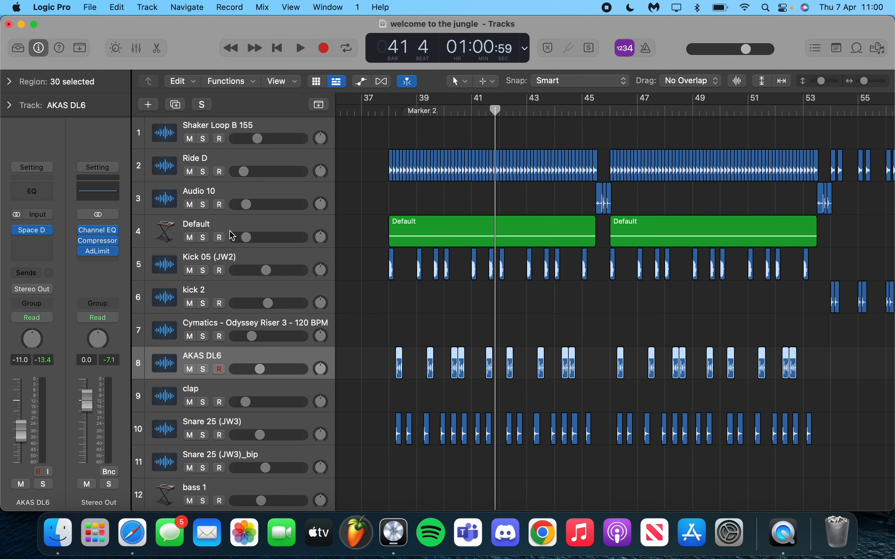
pyautogui.click(226, 230)
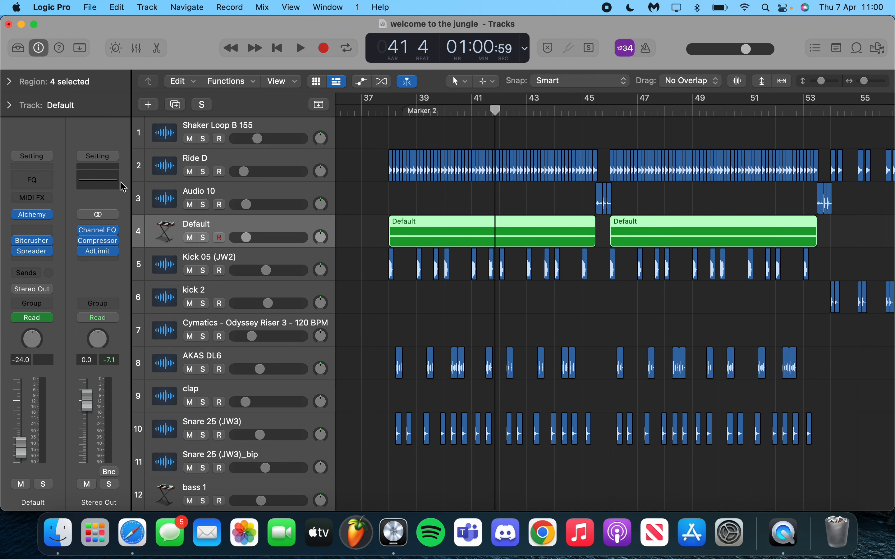
pyautogui.click(34, 215)
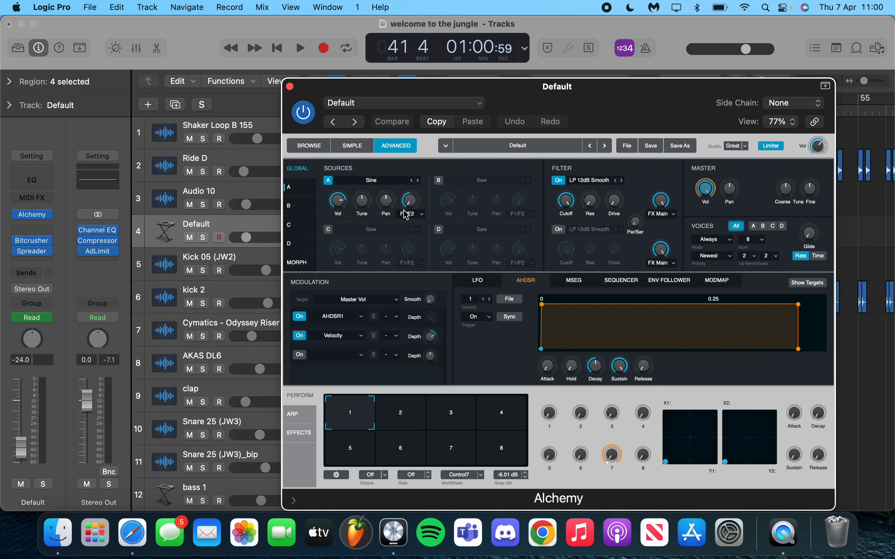
pyautogui.click(290, 86)
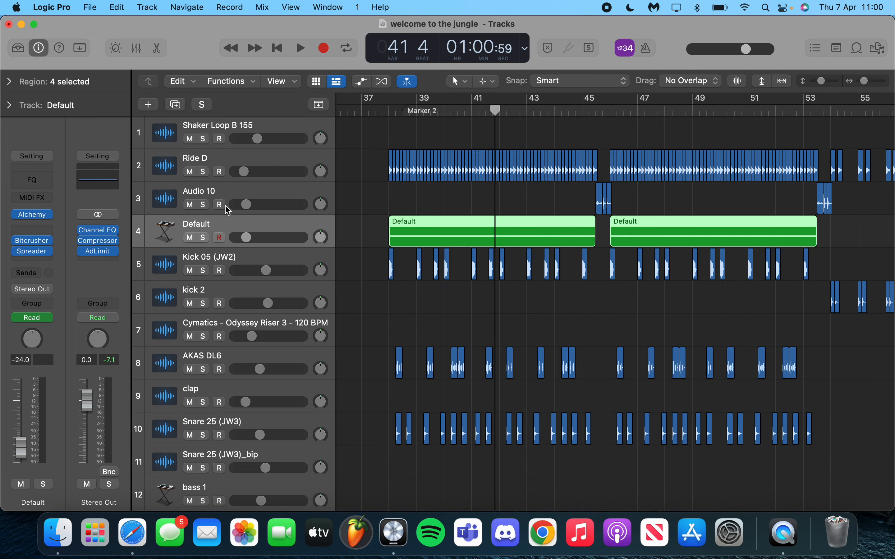
# Solo the Default track, play it briefly from bar 38, and return the playhead to bar 38
pyautogui.click(206, 236)
pyautogui.click(389, 109)
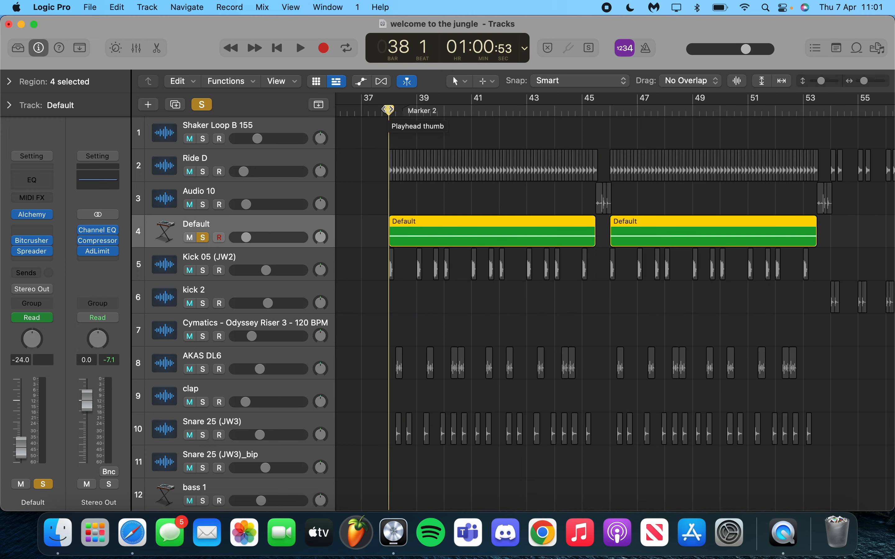
pyautogui.press('space')
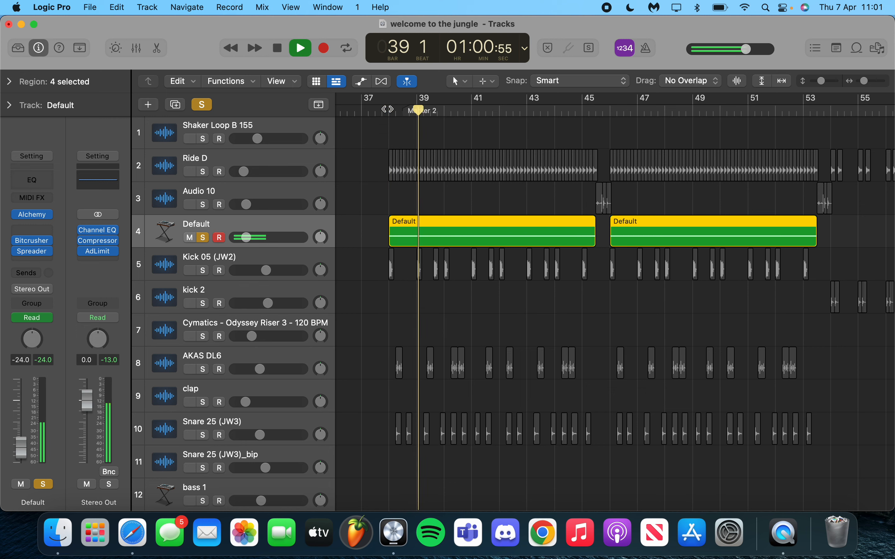
pyautogui.press('space')
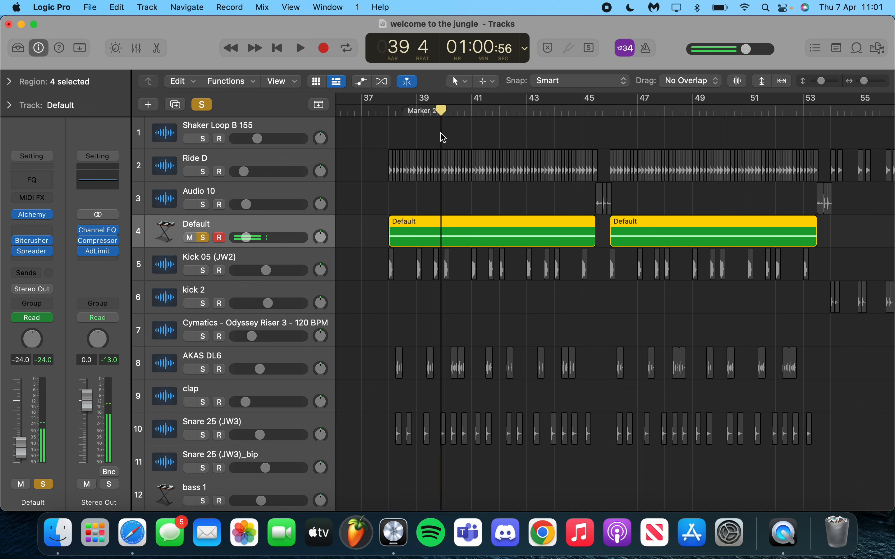
pyautogui.click(391, 109)
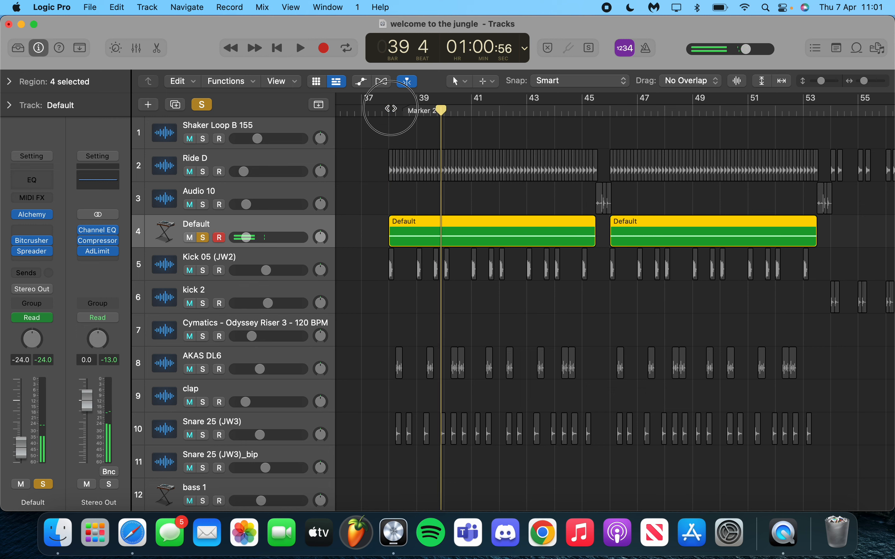
# Examine the Spreader settings on the Default track and close the plug-in
pyautogui.click(33, 255)
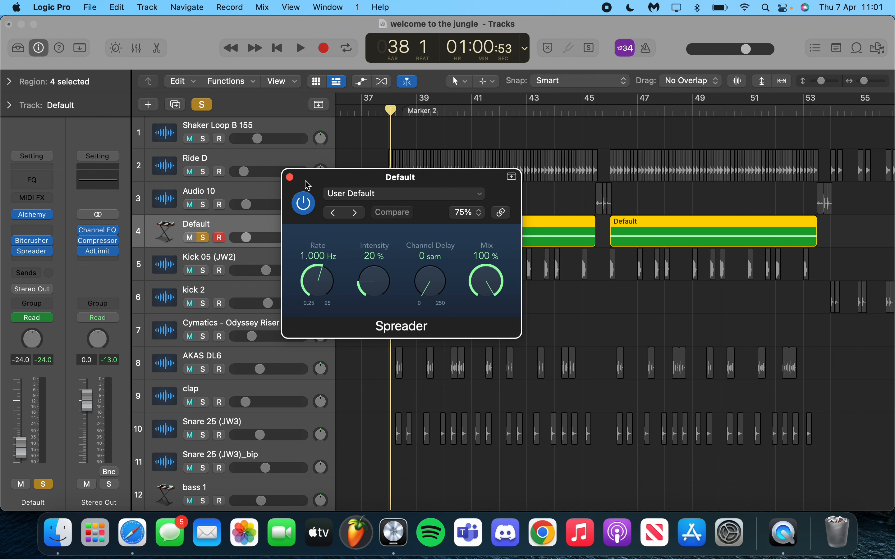
pyautogui.moveTo(309, 185); pyautogui.dragTo(279, 213)
pyautogui.click(276, 208)
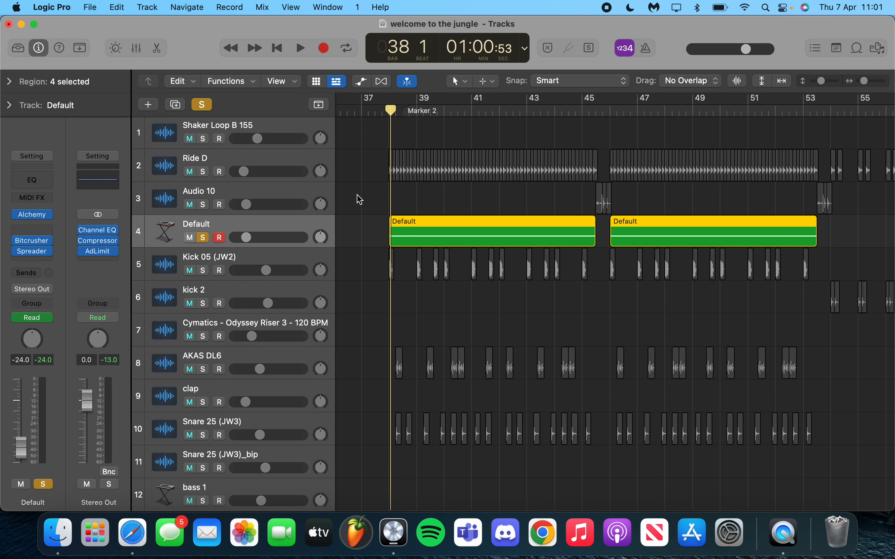
# Examine the Bitcrusher drive, resolution and clip mode settings on the Default track, closing the plug-in when finished
pyautogui.click(32, 240)
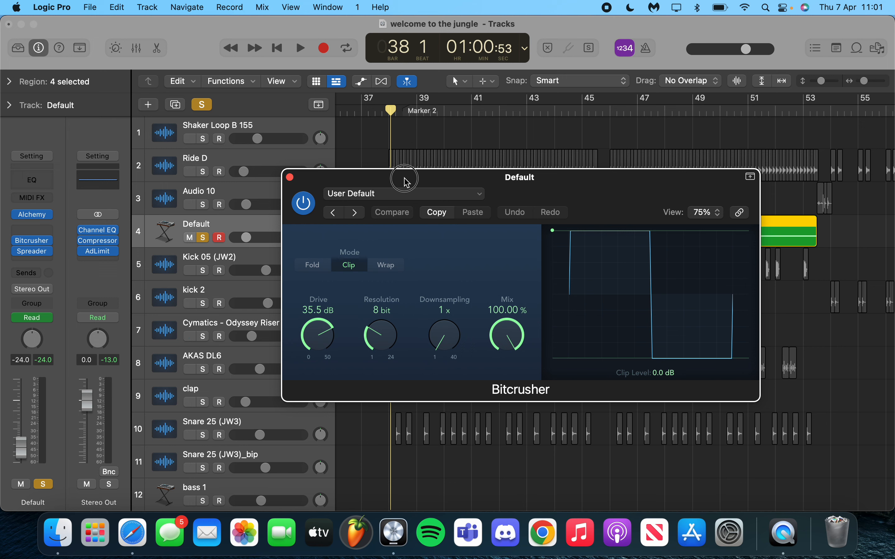
pyautogui.moveTo(406, 182); pyautogui.dragTo(220, 177)
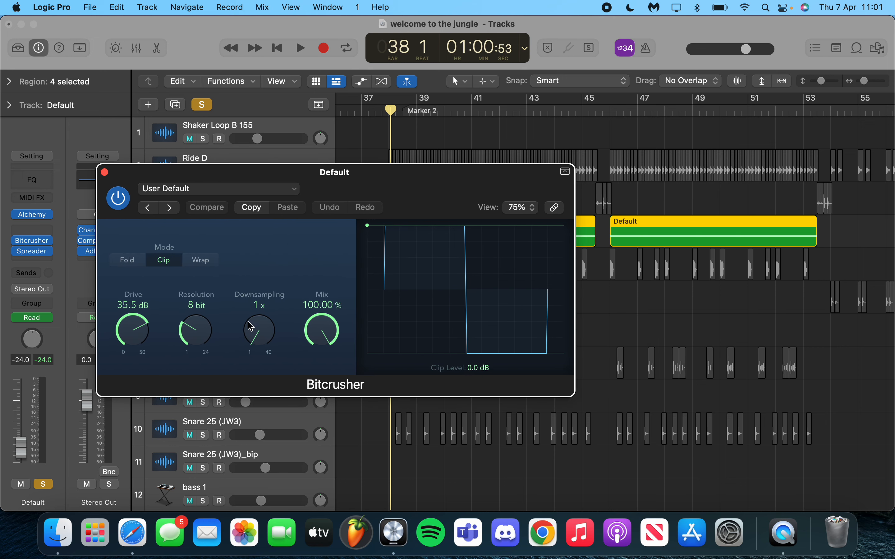
pyautogui.click(104, 173)
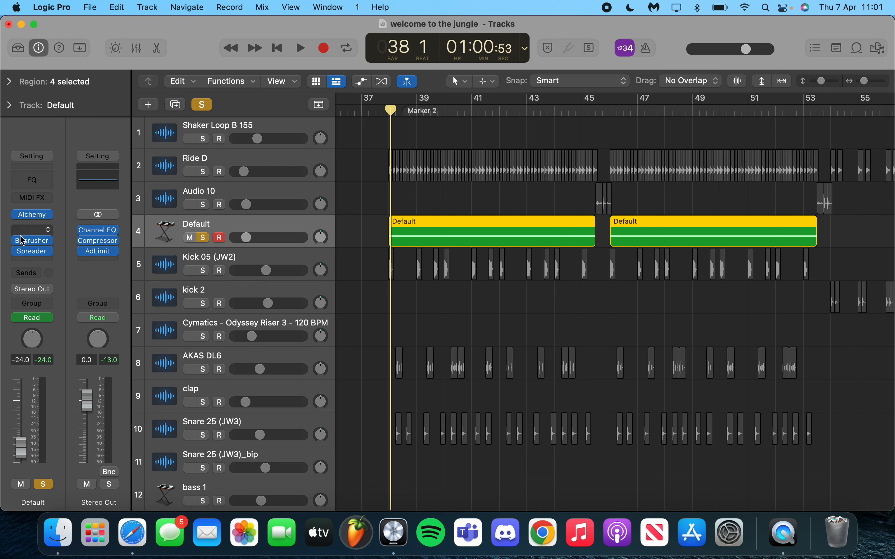
pyautogui.click(32, 240)
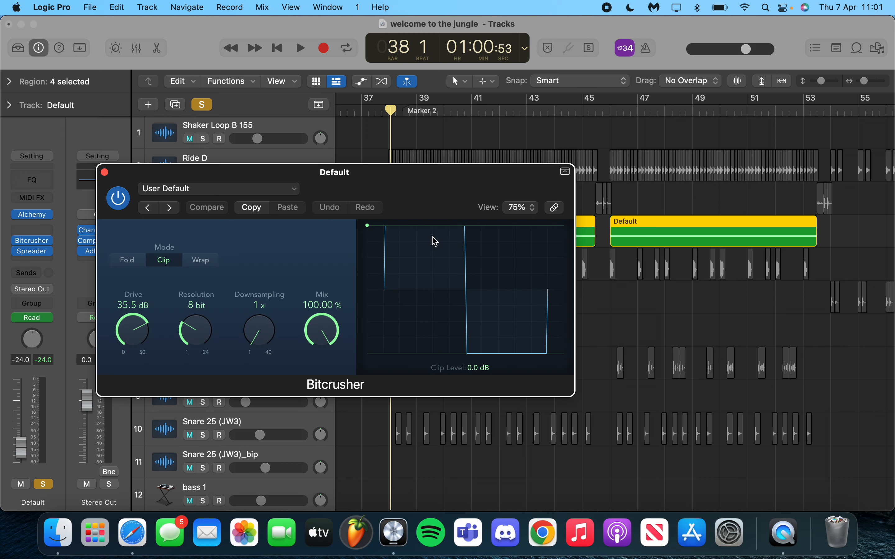
pyautogui.click(104, 172)
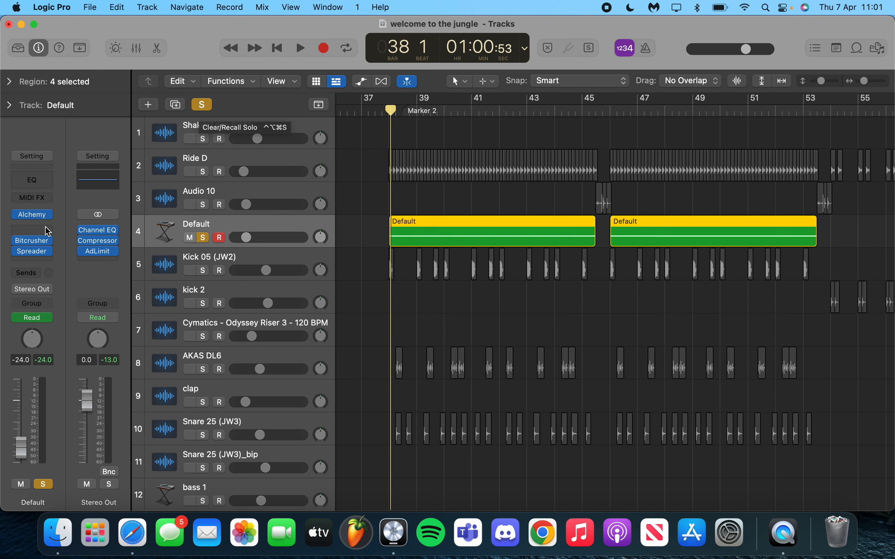
pyautogui.click(33, 240)
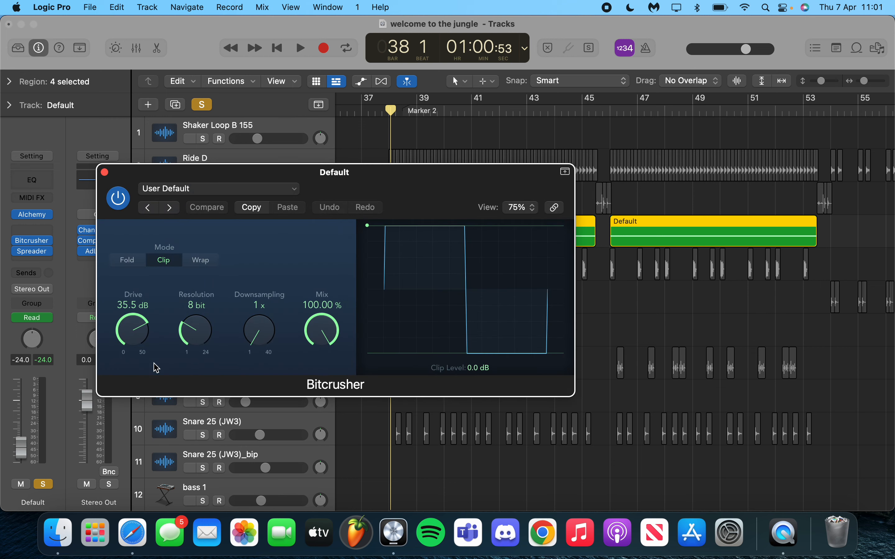
pyautogui.click(105, 173)
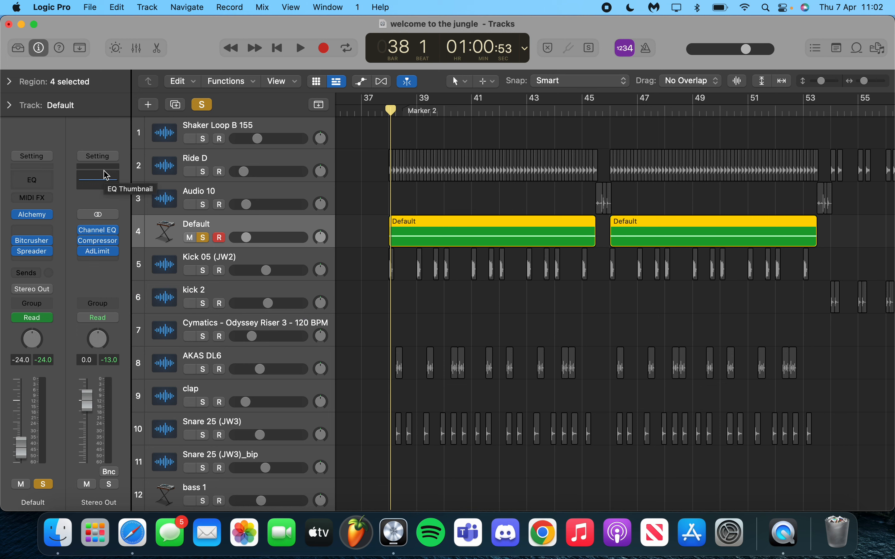
# Turn off the solo, deselect the regions, and play the full mix from bar 38 to about bar 43
pyautogui.click(202, 104)
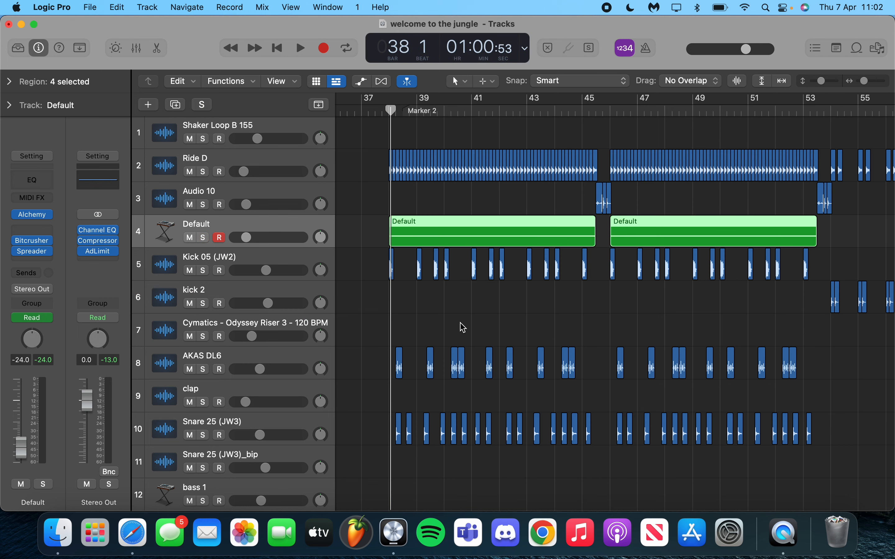
pyautogui.click(361, 322)
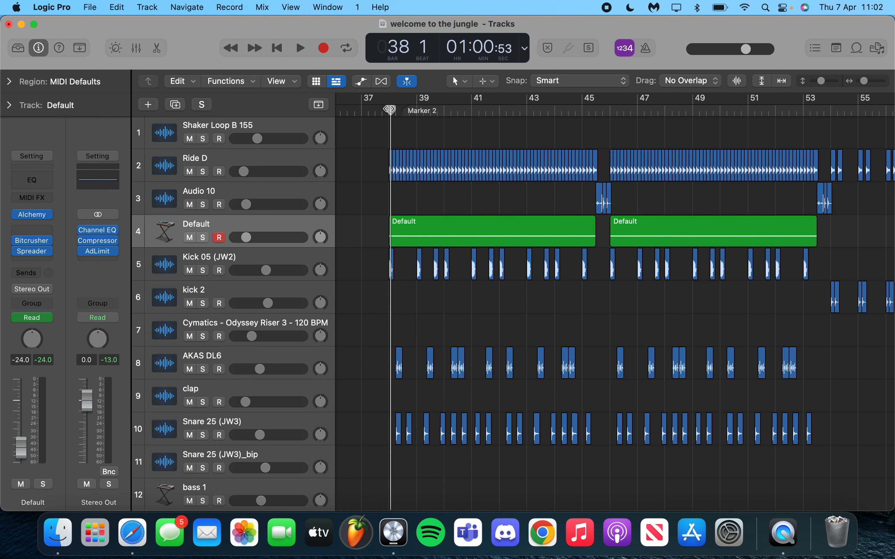
pyautogui.moveTo(390, 109)
pyautogui.mouseDown()
pyautogui.moveTo(381, 111)
pyautogui.moveTo(390, 110)
pyautogui.mouseUp()
pyautogui.press('space')
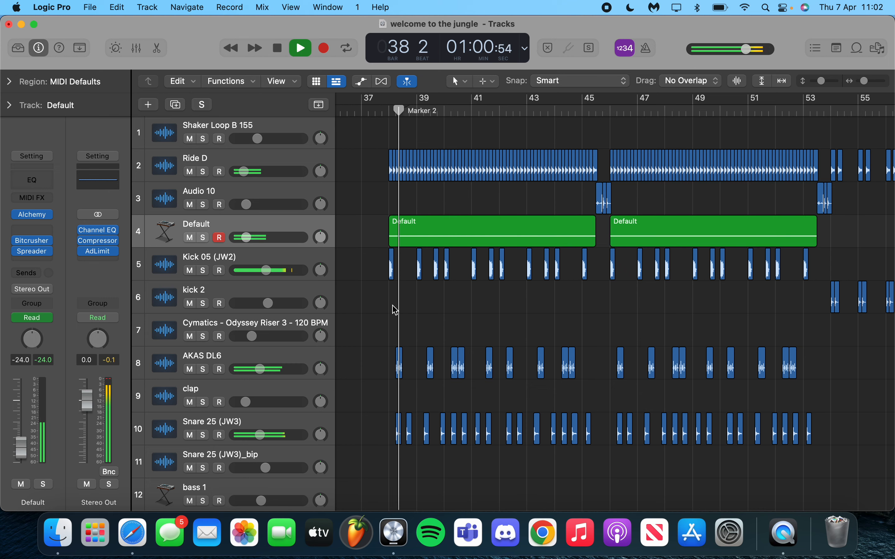
pyautogui.scroll(-15, 395, 310)
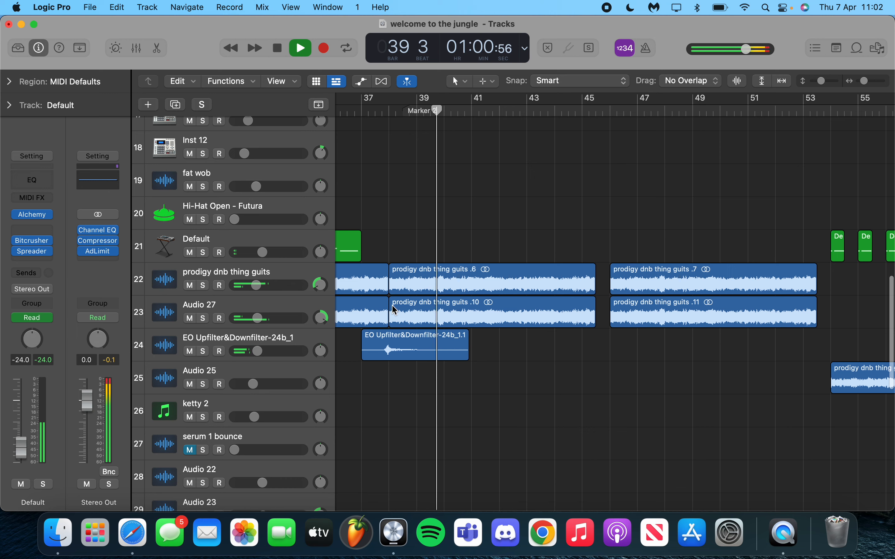
pyautogui.scroll(15, 393, 309)
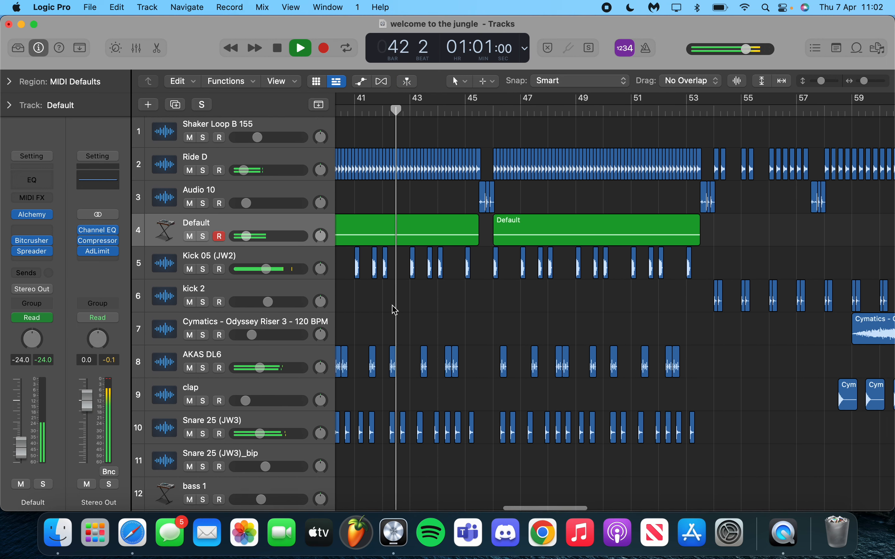
pyautogui.press('space')
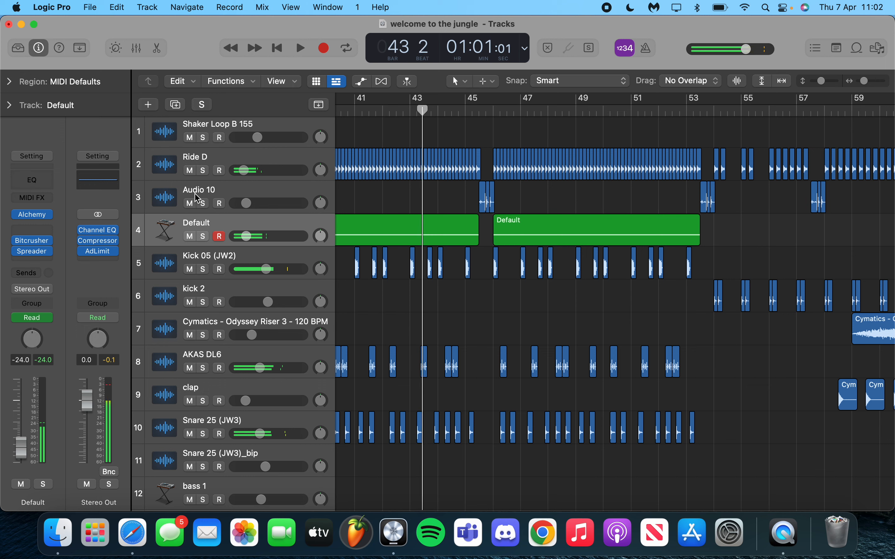
# Solo the Audio 10 track and play its first fill from bar 45, stopping at bar 46
pyautogui.click(203, 203)
pyautogui.click(474, 111)
pyautogui.press('space')
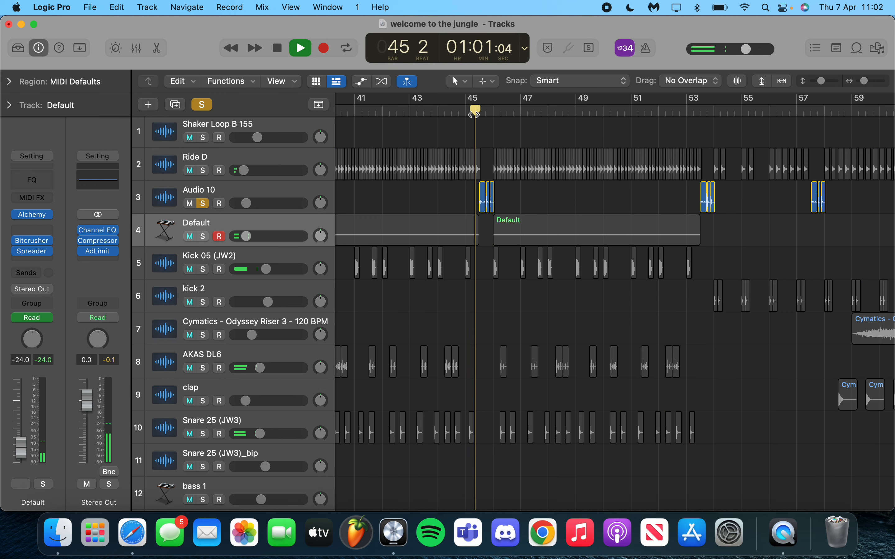
pyautogui.moveTo(474, 111); pyautogui.dragTo(439, 110)
pyautogui.click(465, 111)
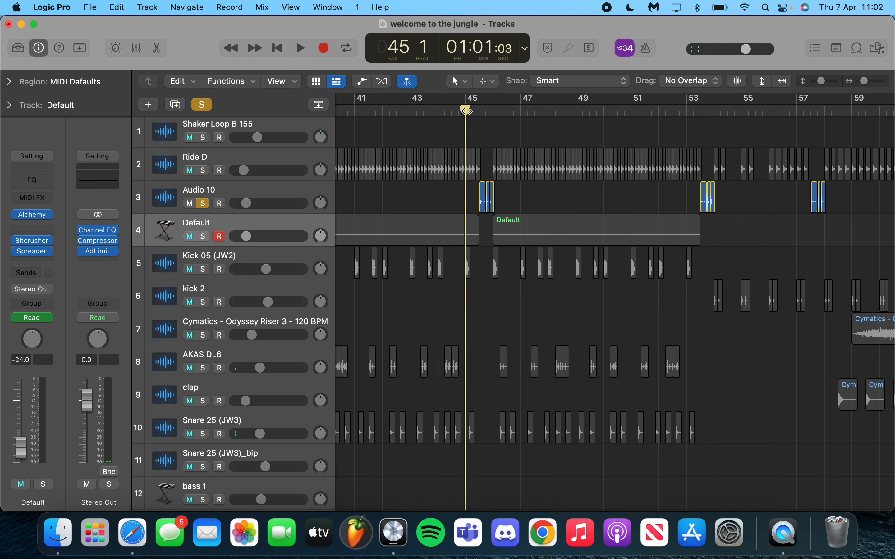
pyautogui.press('space')
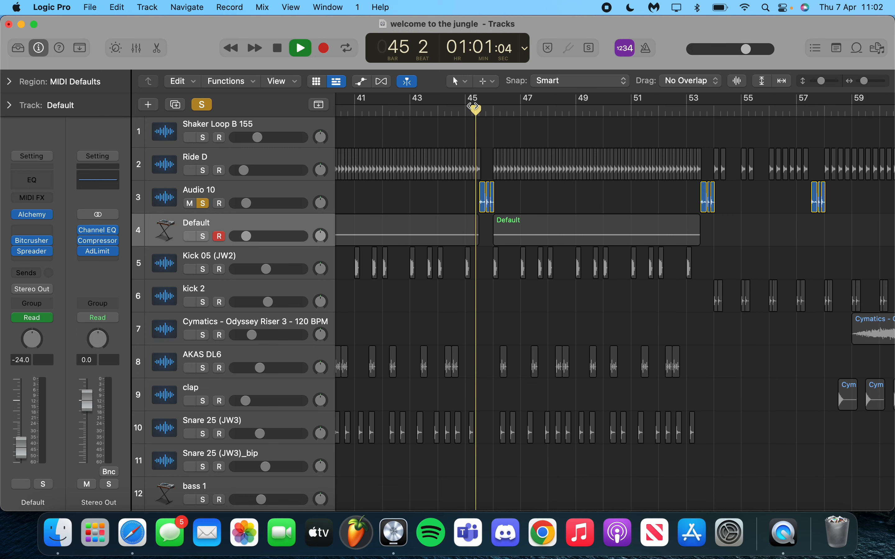
pyautogui.press('space')
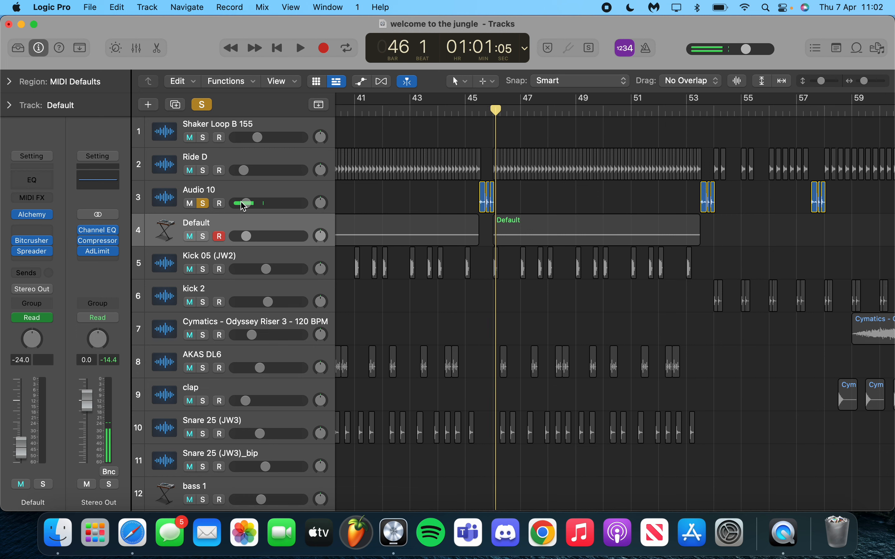
# Select the Audio 10 track and inspect its Bitcrusher and Compressor settings, closing each plug-in
pyautogui.click(257, 192)
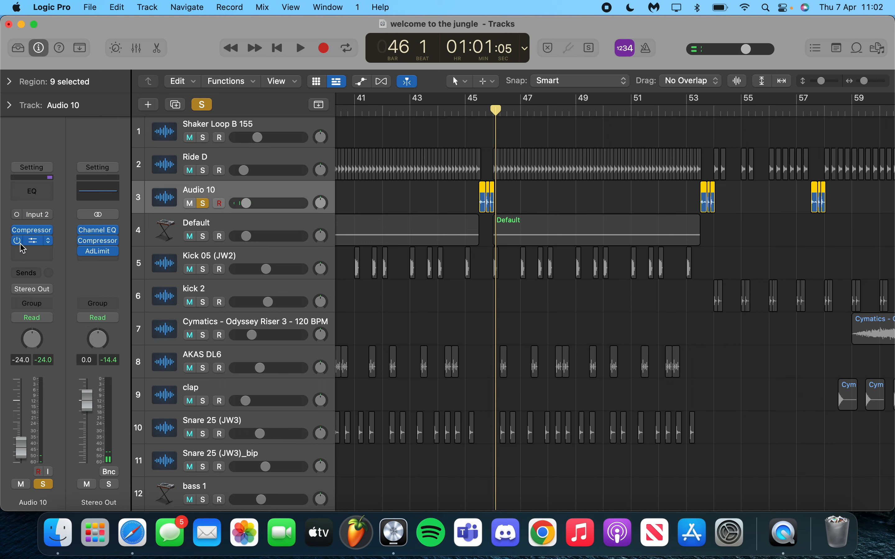
pyautogui.click(34, 241)
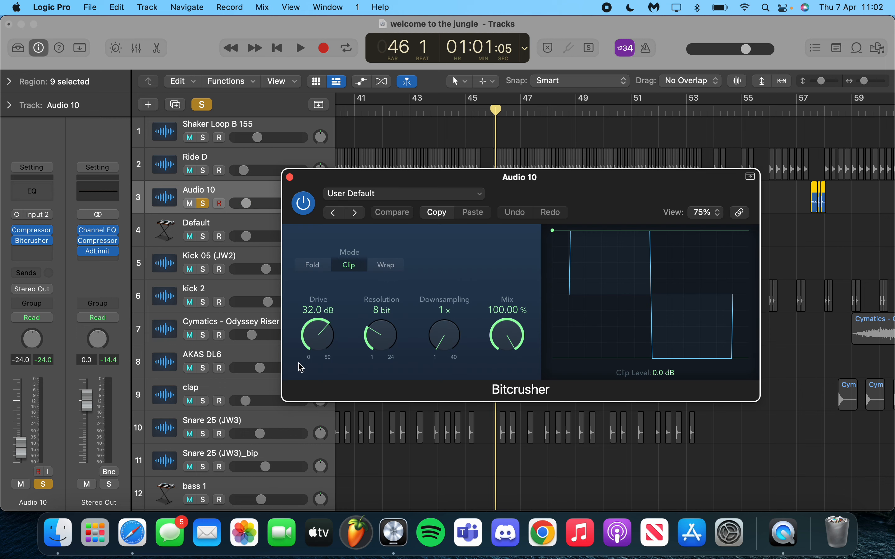
pyautogui.click(289, 177)
pyautogui.click(31, 230)
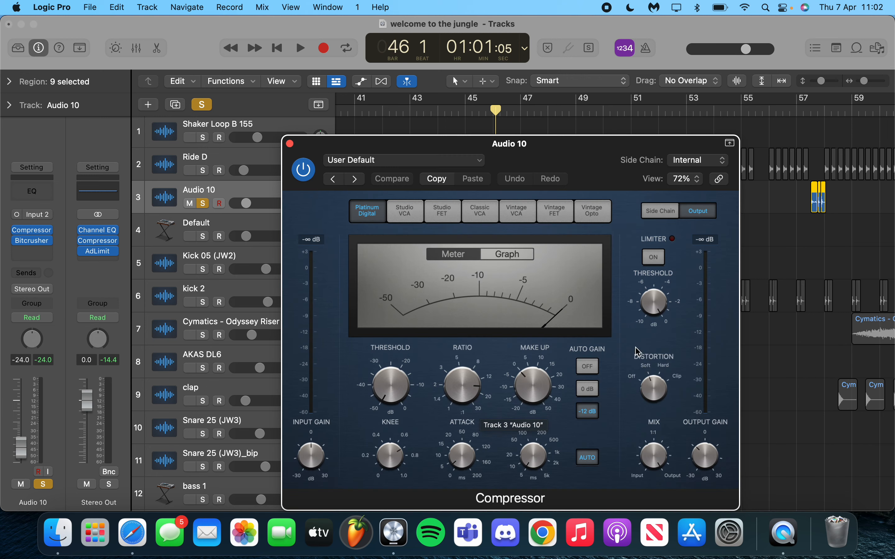
pyautogui.click(291, 144)
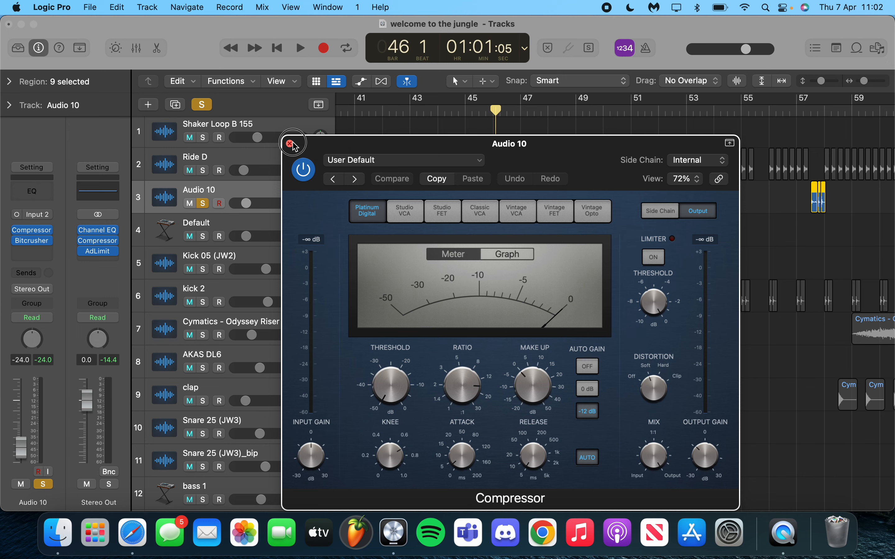
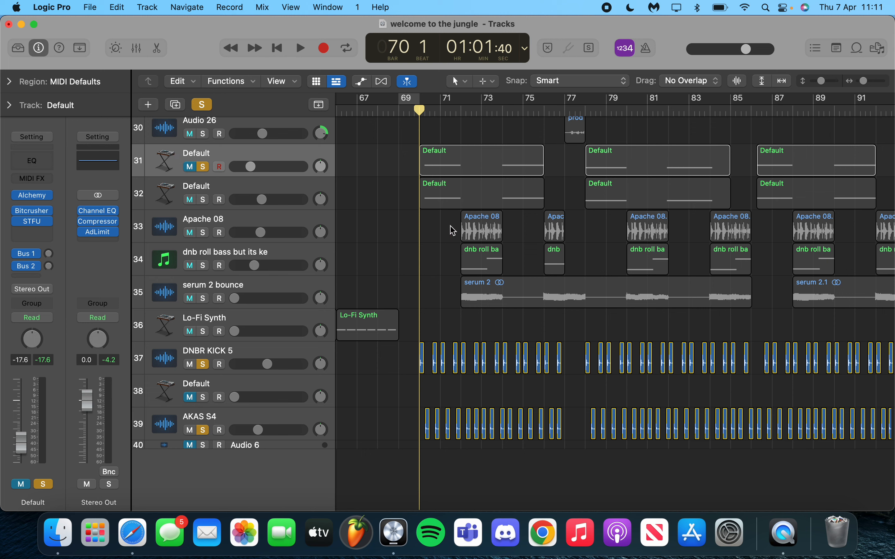
# Play the soloed kick and snare from bar 70 into bar 71, then return the playhead to bar 70 with DNBR KICK 5 selected
pyautogui.press('space')
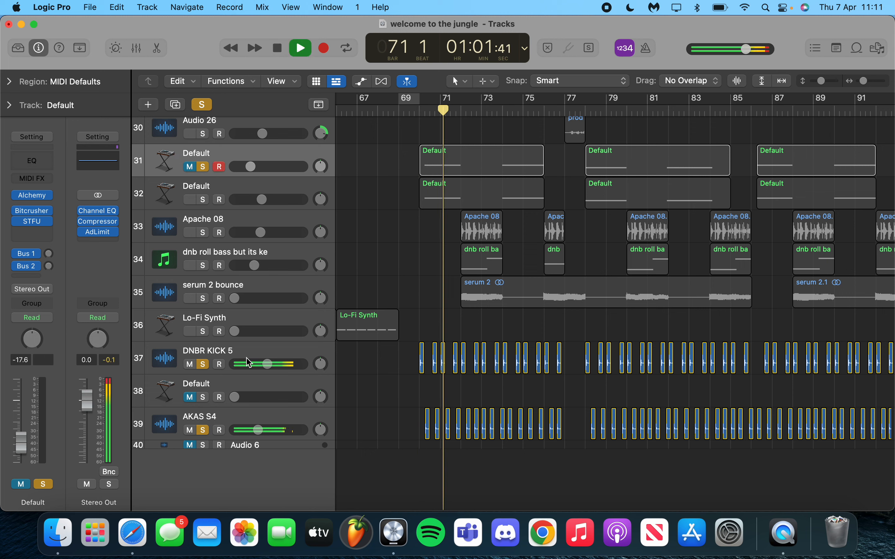
pyautogui.press('space')
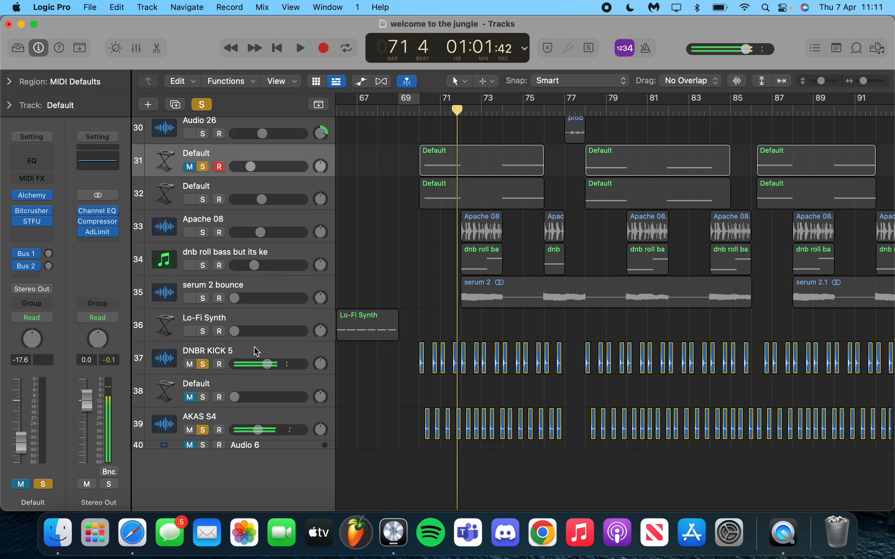
pyautogui.click(255, 351)
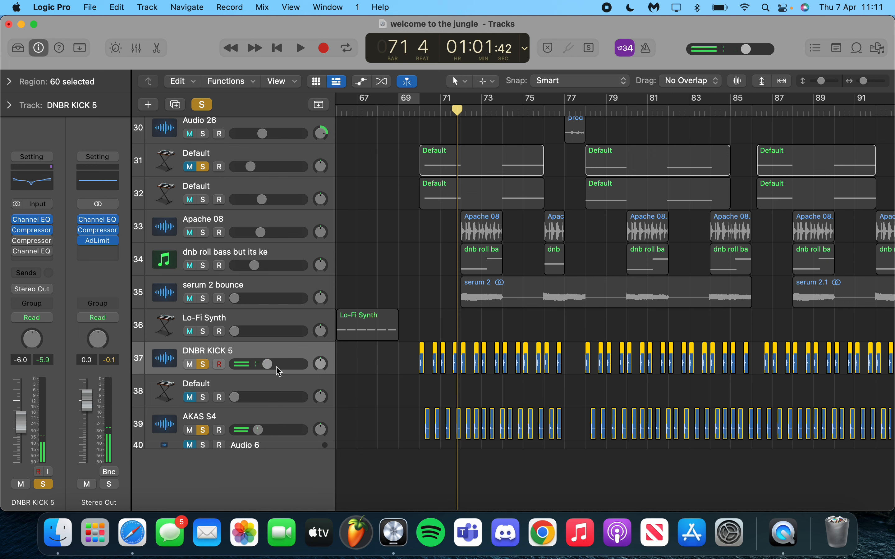
pyautogui.click(419, 109)
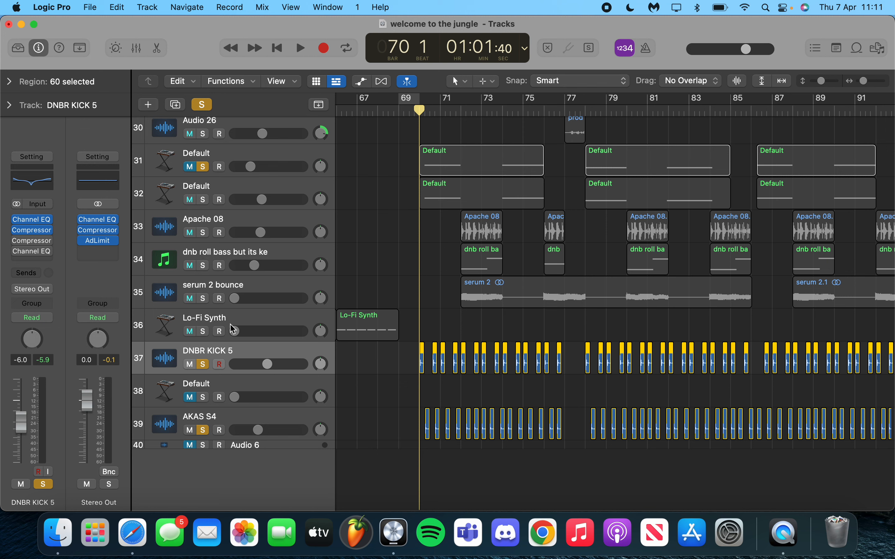
# Unsolo the AKAS S4 track and examine the DNBR KICK 5 Compressor with the Slammed Kick preset, closing it when finished
pyautogui.click(203, 431)
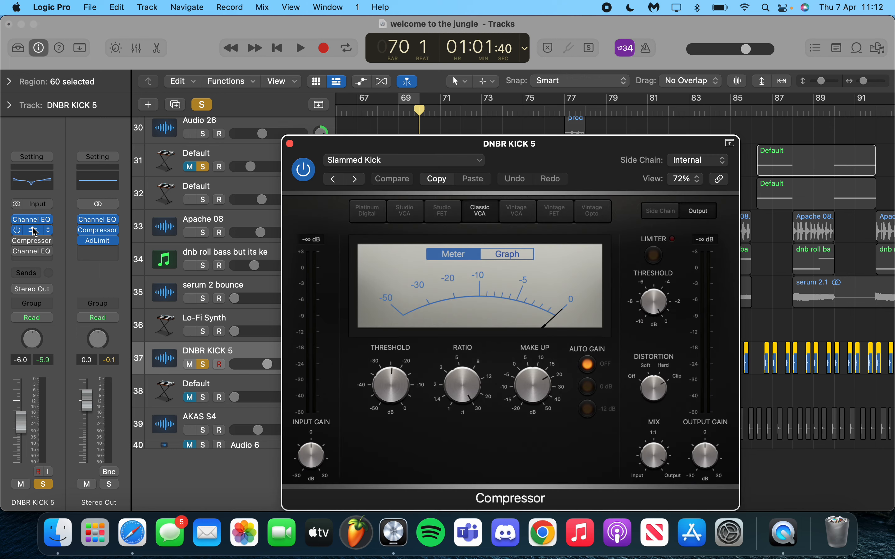
pyautogui.click(32, 230)
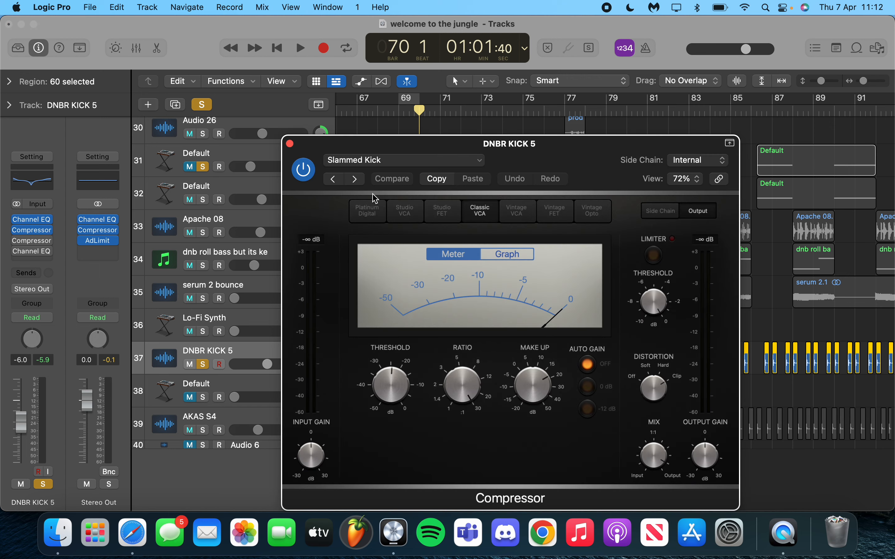
pyautogui.moveTo(443, 148); pyautogui.dragTo(280, 81)
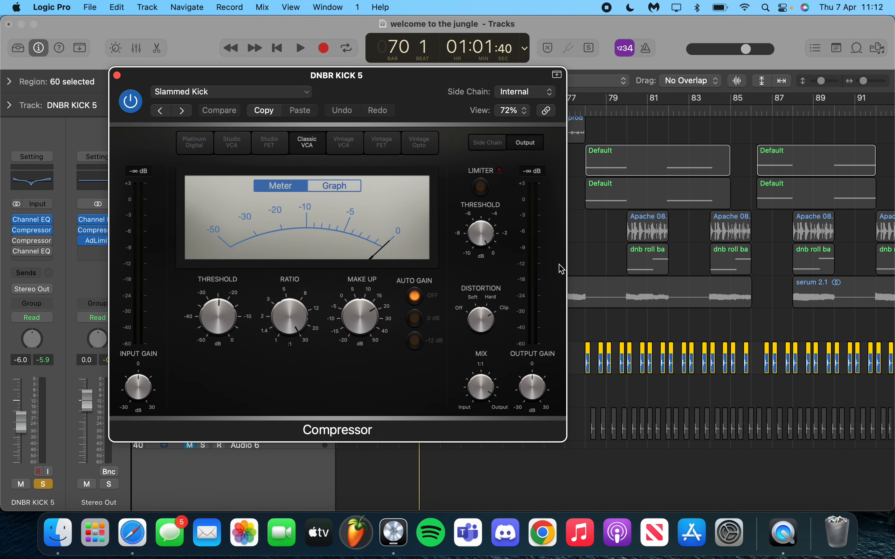
pyautogui.click(117, 76)
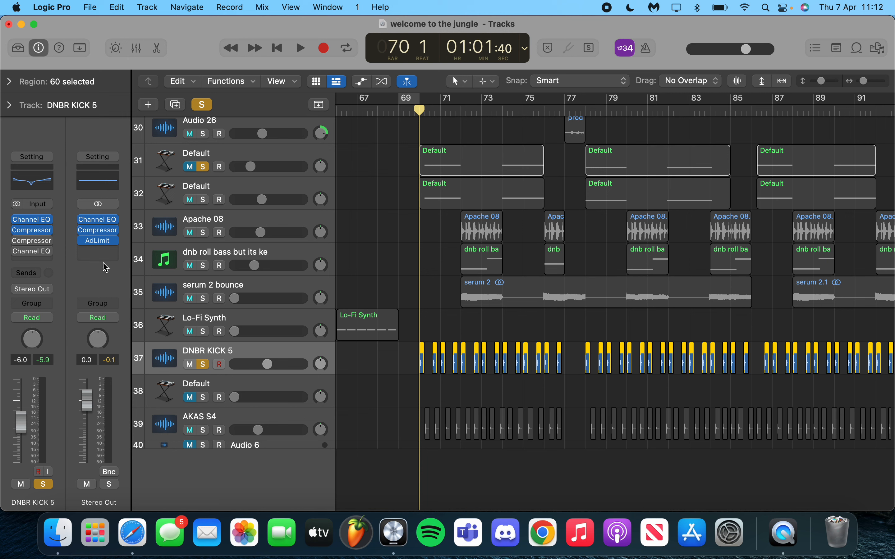
# Play the DNBR KICK 5 track on its own from bar 70, stopping at bar 73
pyautogui.moveTo(17, 231)
pyautogui.press('space')
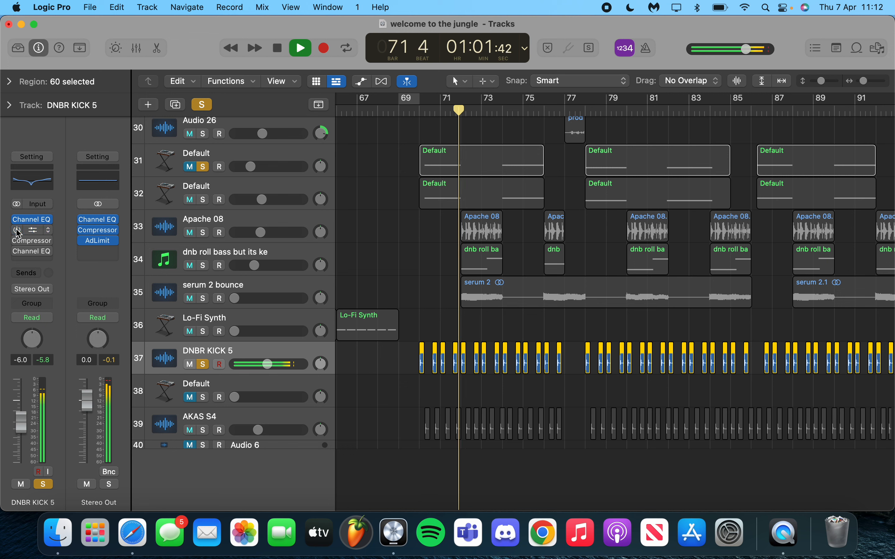
pyautogui.press('space')
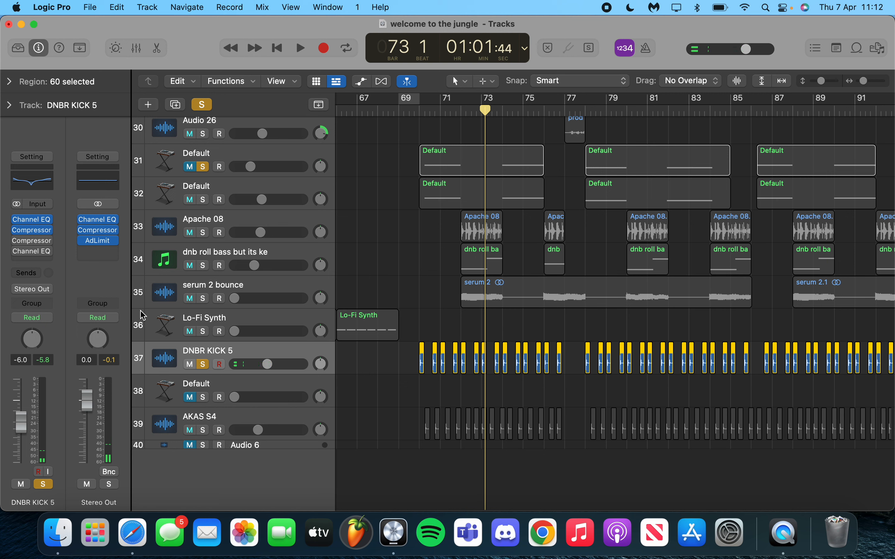
# Inspect the bypassed Compressor and both Channel EQs on the DNBR KICK 5 track, including the Modern Kick curve, closing each plug-in
pyautogui.click(35, 243)
pyautogui.click(287, 142)
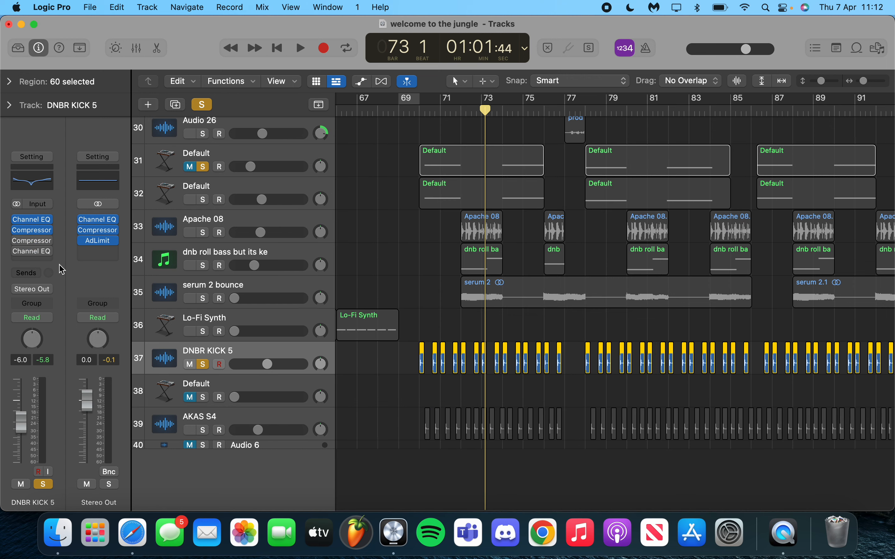
pyautogui.click(37, 251)
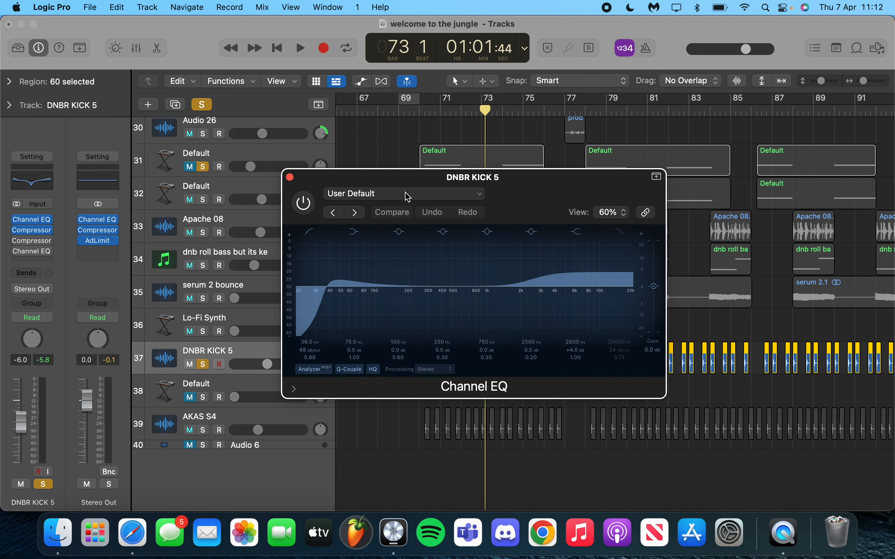
pyautogui.click(290, 178)
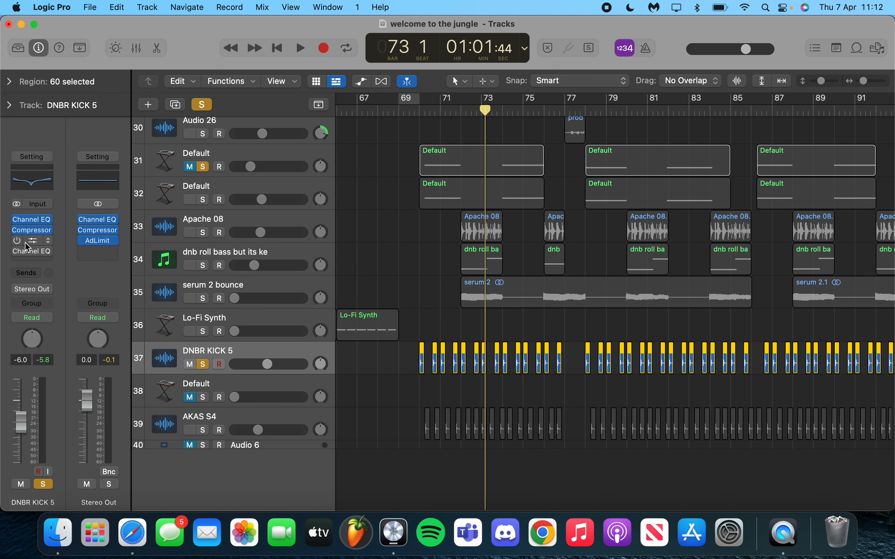
pyautogui.click(34, 221)
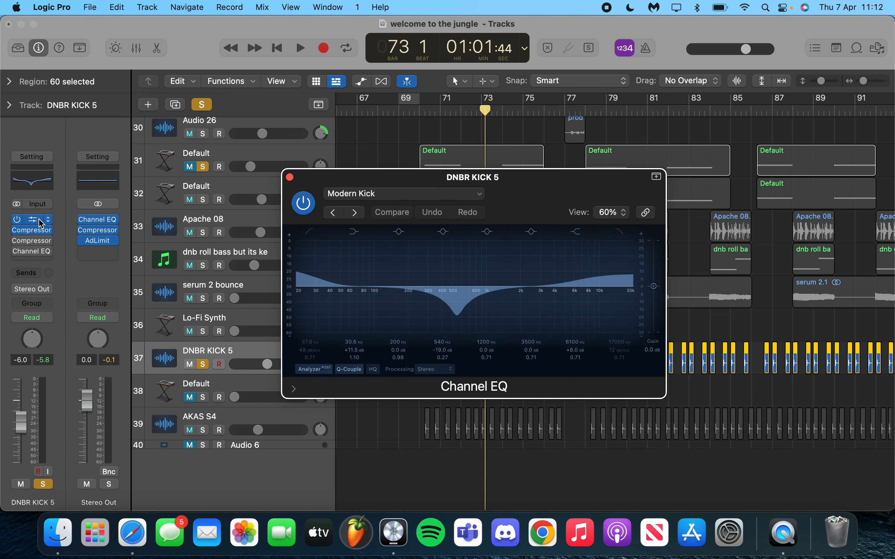
pyautogui.moveTo(514, 180); pyautogui.dragTo(395, 108)
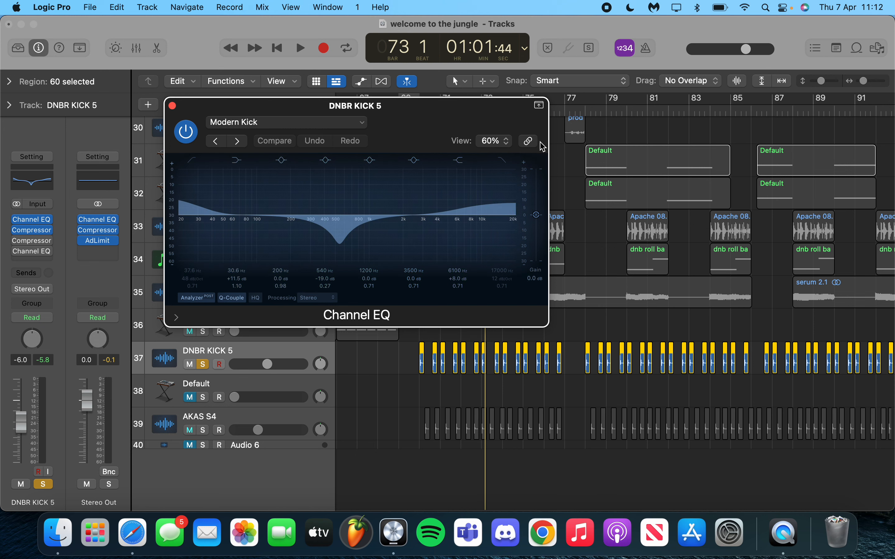
pyautogui.click(173, 106)
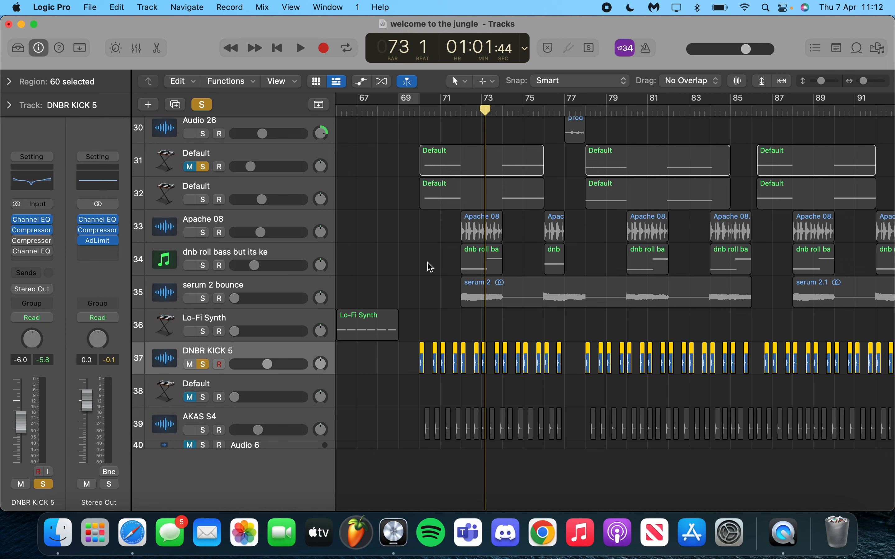
# Return the playhead to bar 70, select the AKAS S4 track and solo it in place of DNBR KICK 5
pyautogui.click(419, 97)
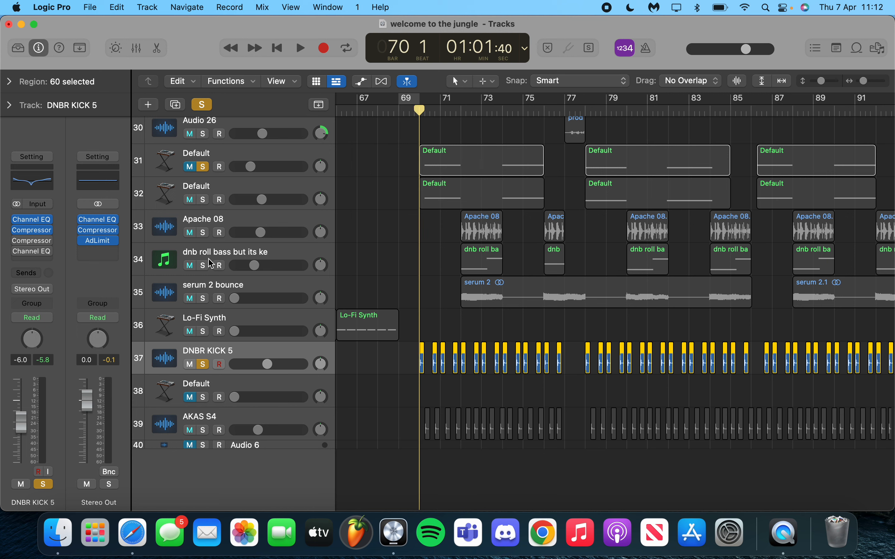
pyautogui.click(216, 423)
pyautogui.click(203, 430)
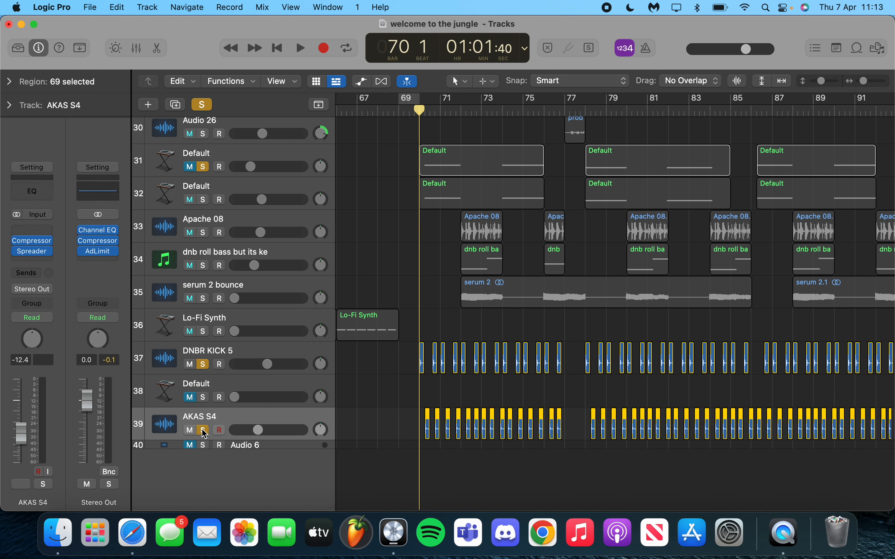
pyautogui.click(204, 364)
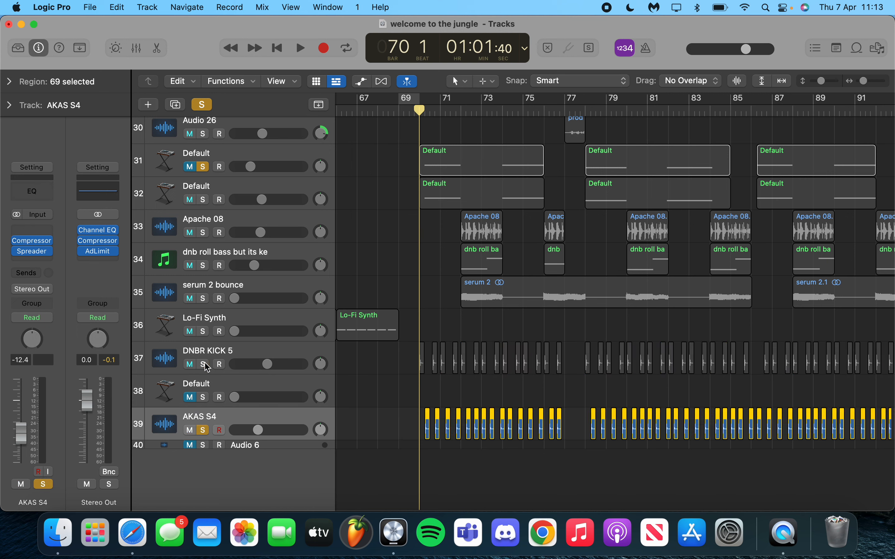
# Inspect the Compressor and Spreader settings on the AKAS S4 snare track, closing each plug-in
pyautogui.click(32, 240)
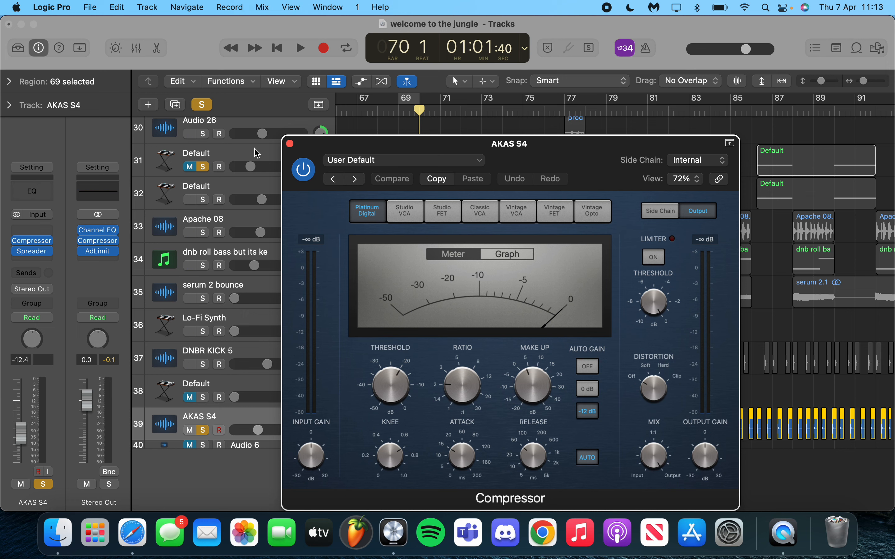
pyautogui.click(289, 144)
pyautogui.press('super+Right')
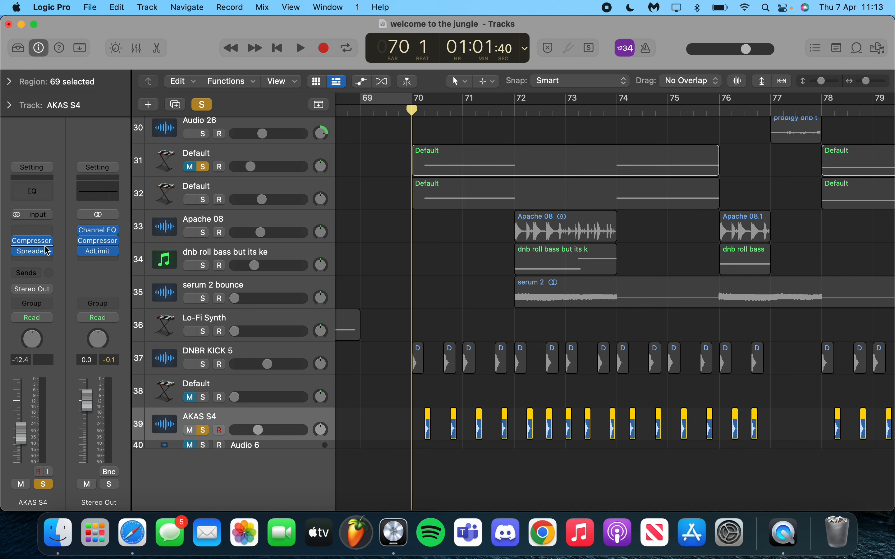
pyautogui.click(32, 251)
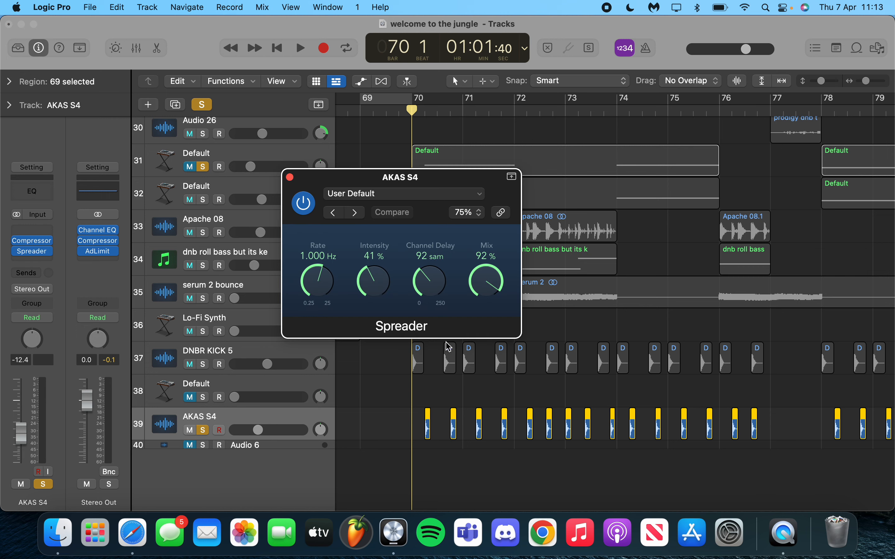
pyautogui.click(290, 177)
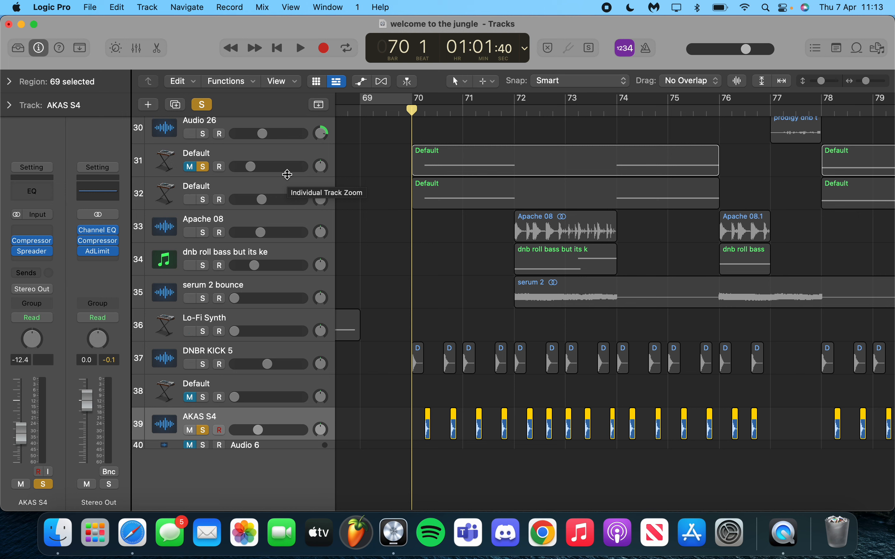
# Clear all solos, solo DNBR KICK 5 and AKAS S4 together, and play them from bar 70 into bar 71
pyautogui.click(195, 104)
pyautogui.scroll(2, 439, 446)
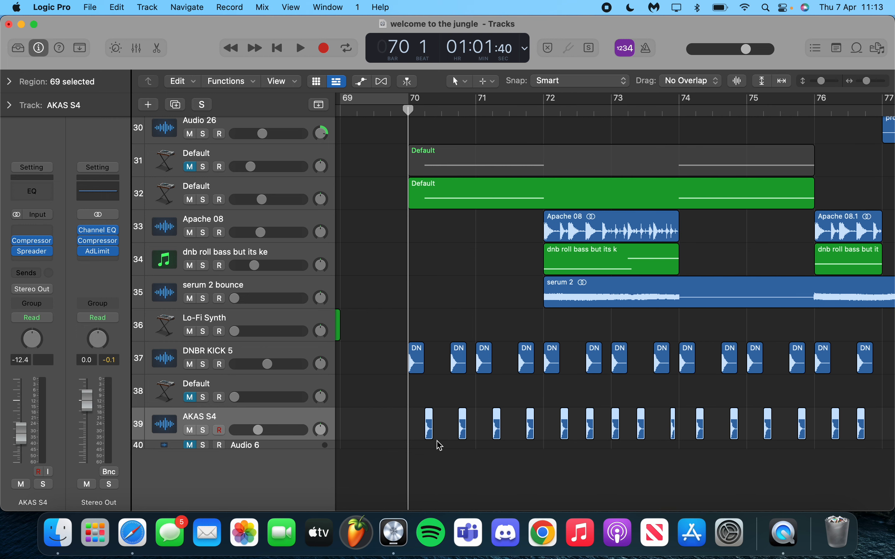
pyautogui.click(203, 363)
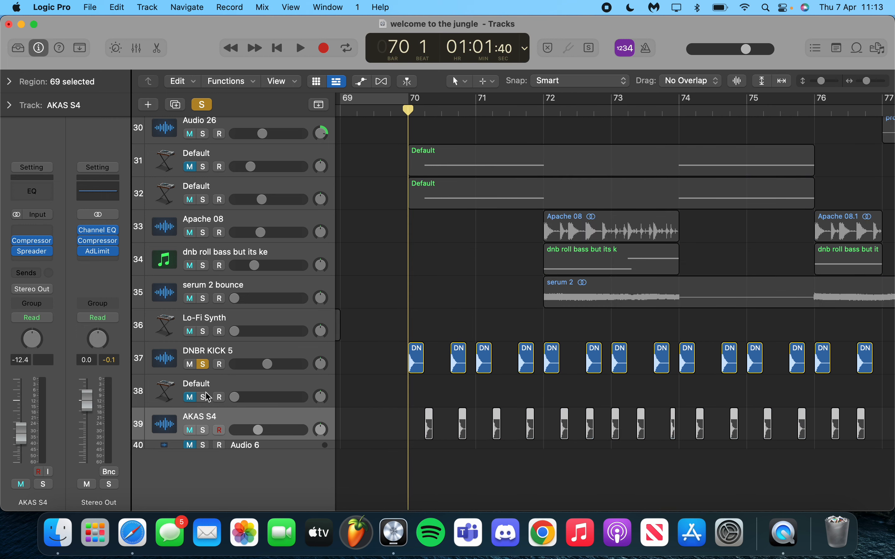
pyautogui.click(204, 430)
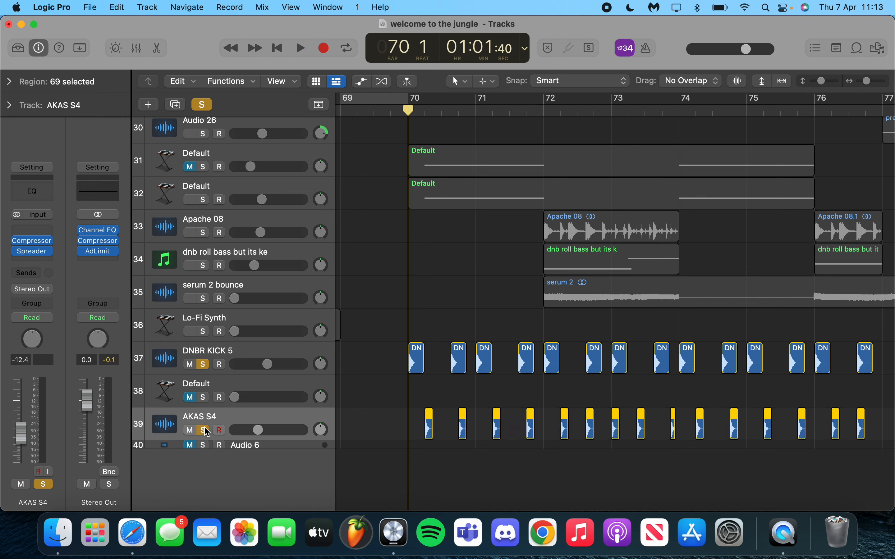
pyautogui.press('space')
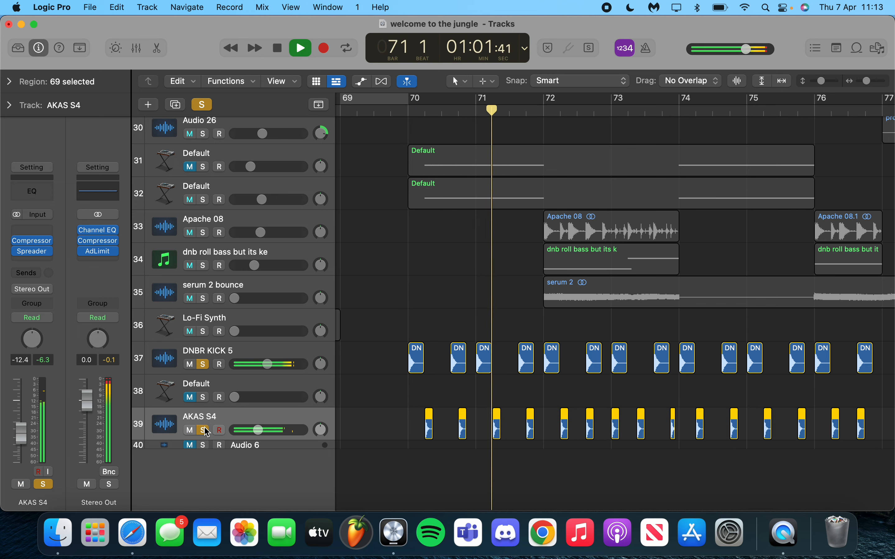
pyautogui.press('space')
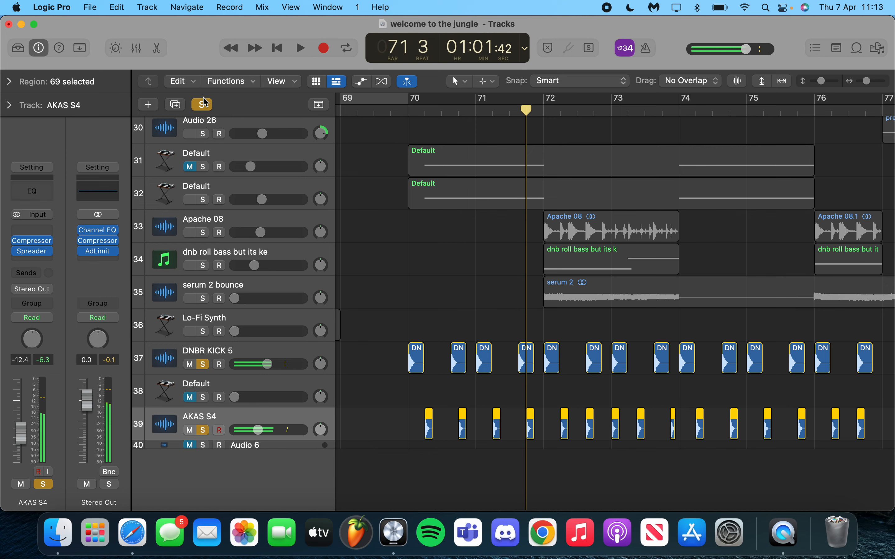
# Clear the drum solos, then solo and select the "dnb roll bass but its ke" track
pyautogui.click(203, 104)
pyautogui.press('super+Left')
pyautogui.press('super+Left')
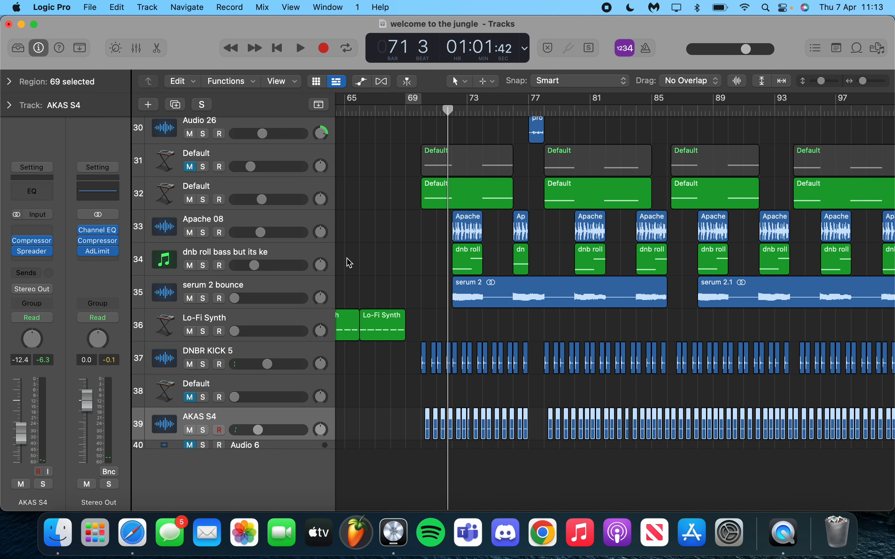
pyautogui.scroll(1, 350, 263)
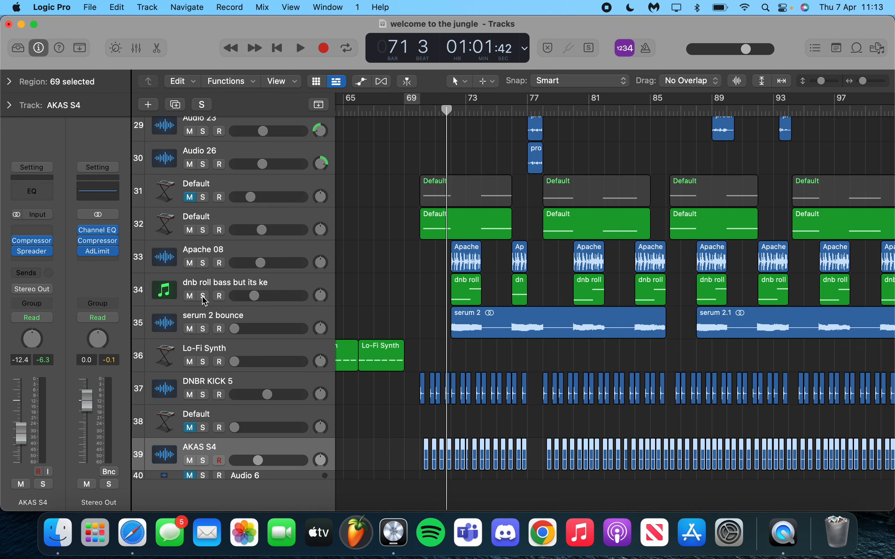
pyautogui.scroll(1, 204, 301)
pyautogui.click(203, 311)
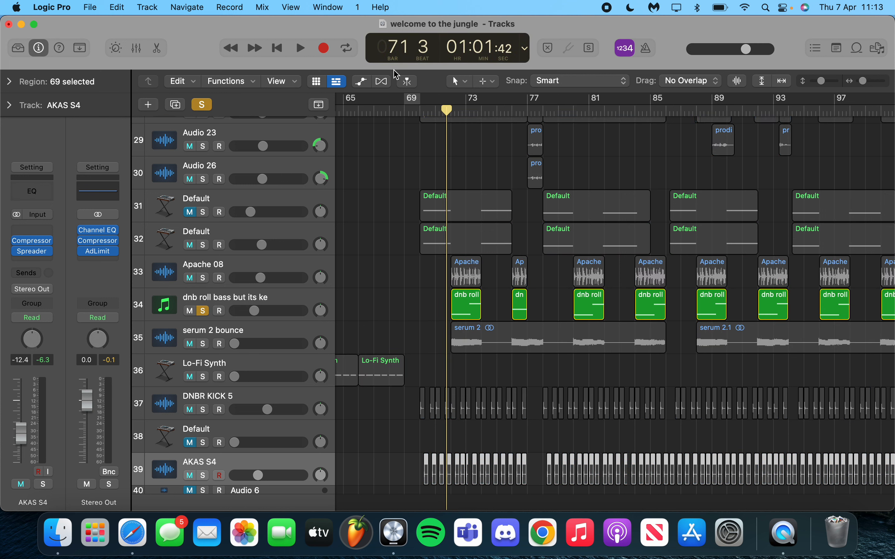
pyautogui.click(281, 300)
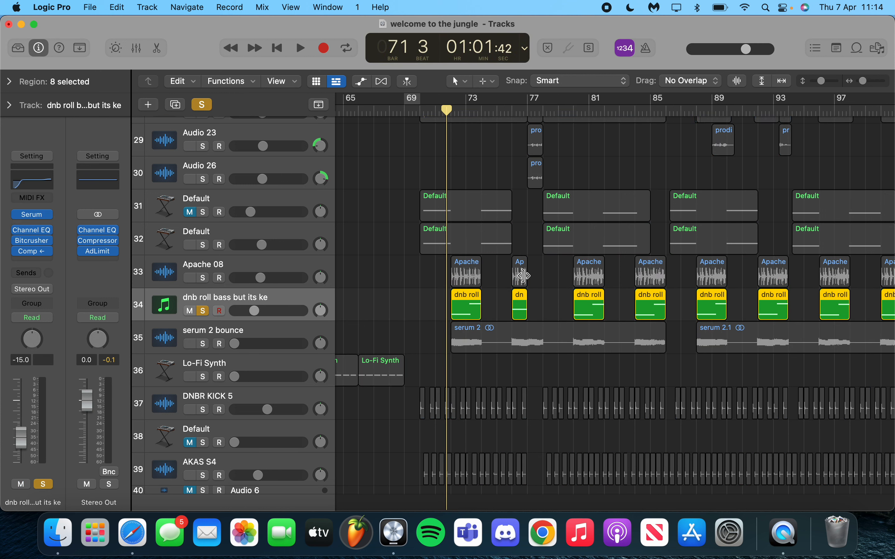
# Play the soloed bass track through its first region, stopping at the end of bar 73
pyautogui.scroll(3, 471, 340)
pyautogui.press('space')
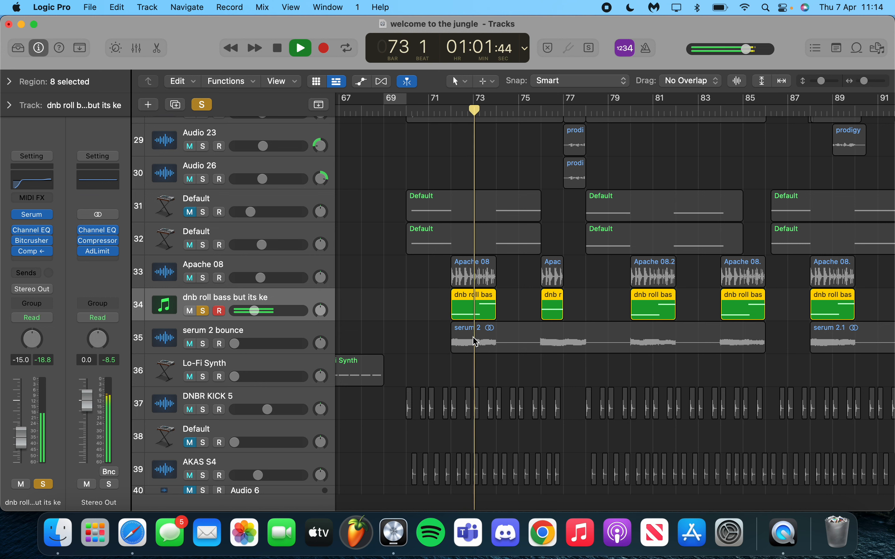
pyautogui.press('space')
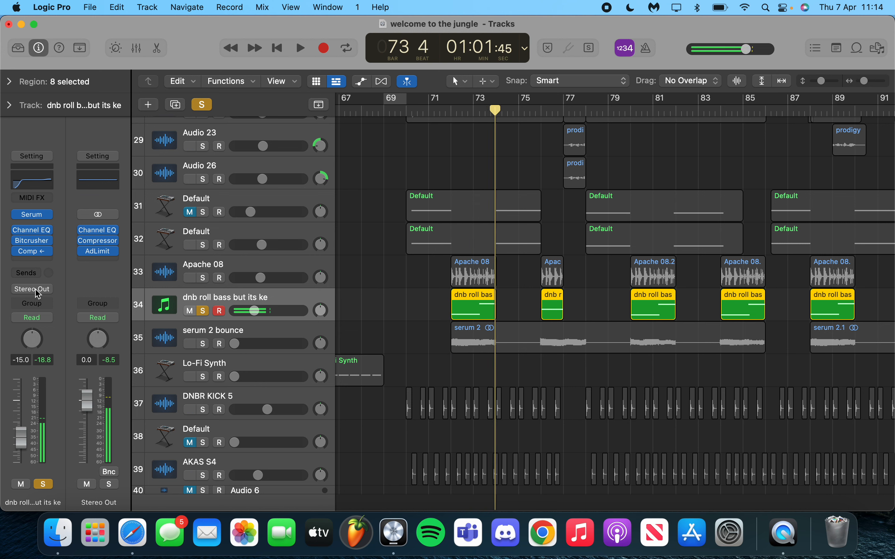
# Open the Serum instrument on the dnb roll bass track and move its window so the whole synth interface is visible
pyautogui.moveTo(34, 259)
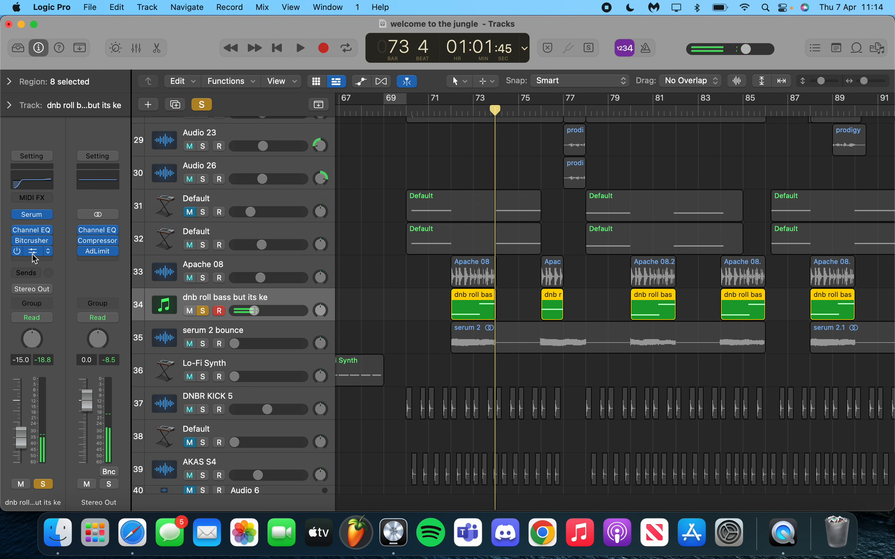
pyautogui.click(34, 216)
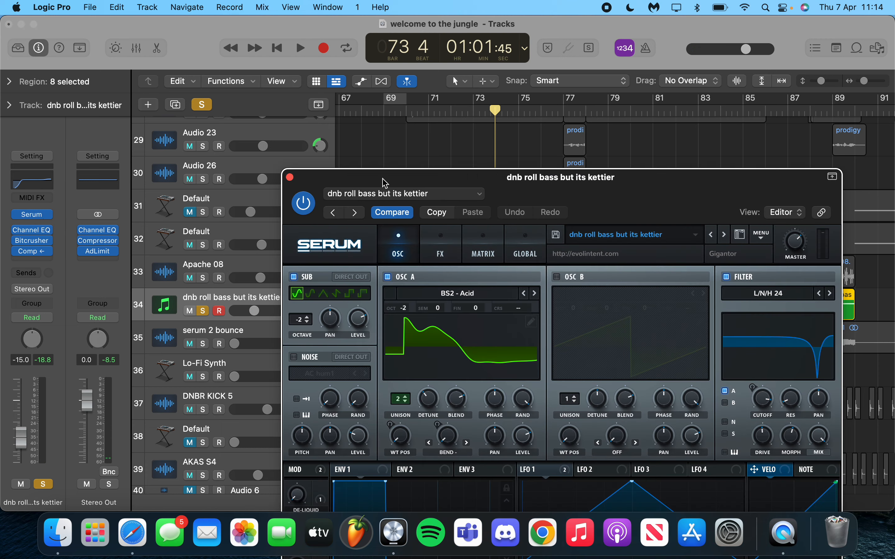
pyautogui.moveTo(378, 171); pyautogui.dragTo(2, 46)
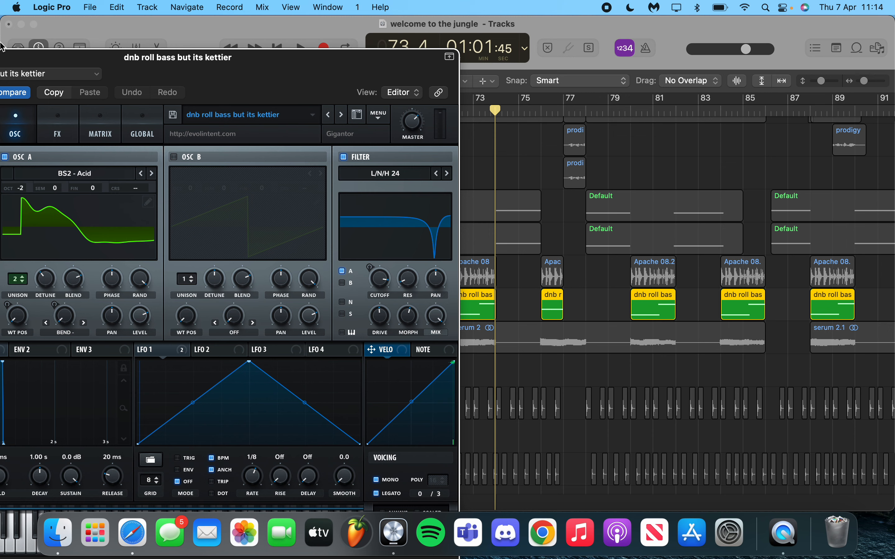
pyautogui.moveTo(224, 62); pyautogui.dragTo(323, 5)
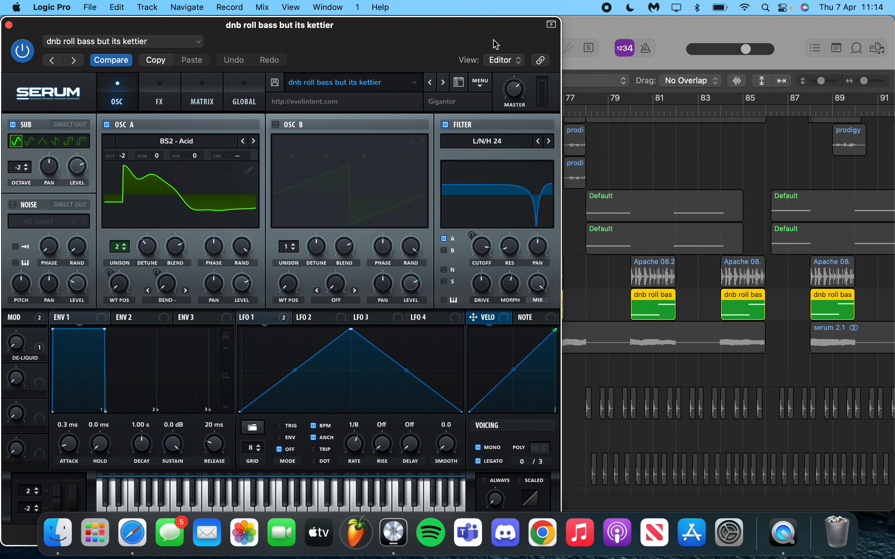
# Play the soloed bass from bar 80 into bar 81 with Serum open, stop, and return the playhead to bar 80
pyautogui.click(631, 108)
pyautogui.press('space')
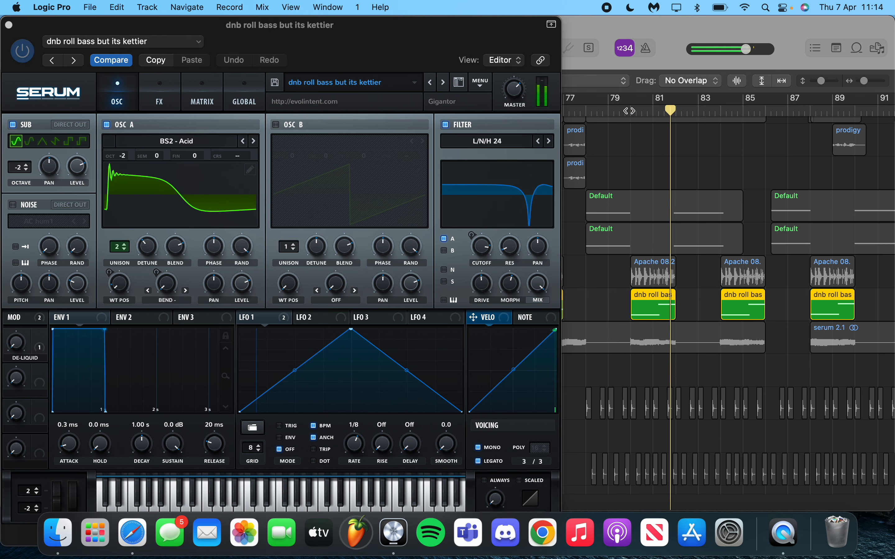
pyautogui.press('space')
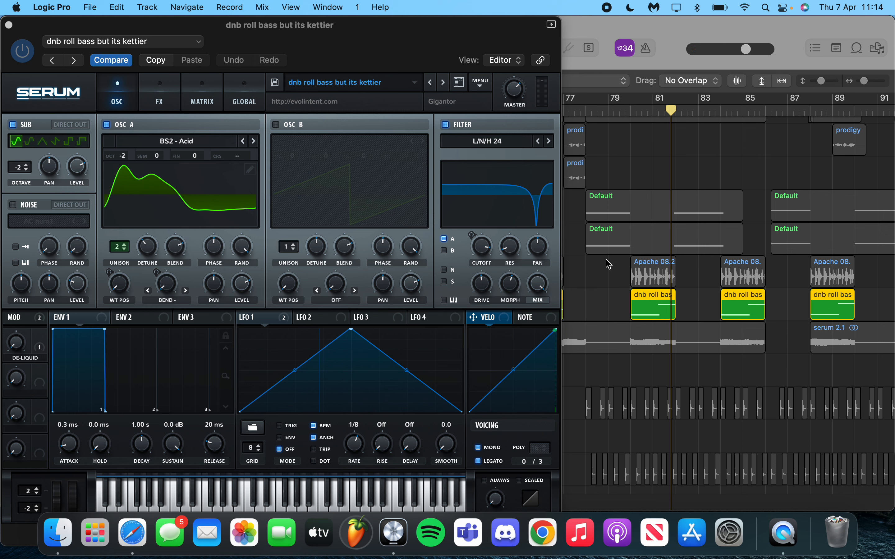
pyautogui.click(626, 110)
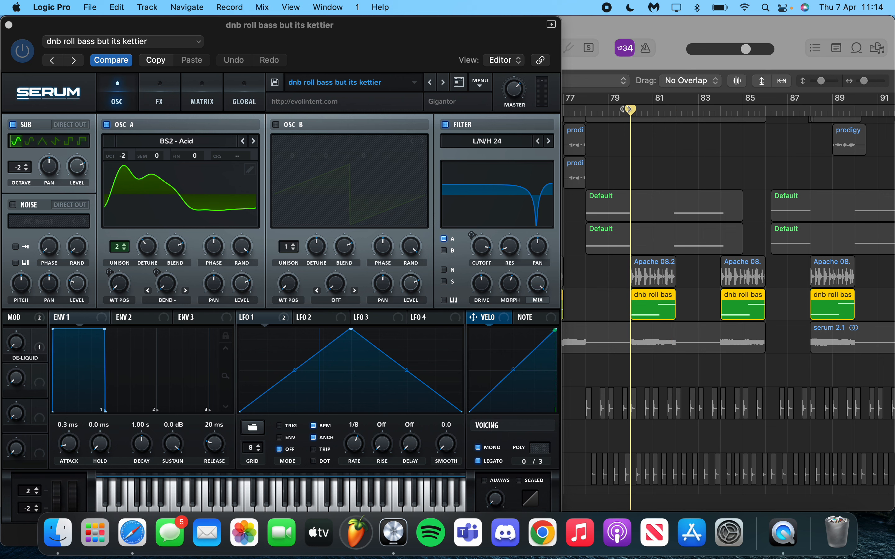
# Examine the bass patch's effects chain in Serum from Filter down to EQ, closing the synth window when done
pyautogui.click(156, 85)
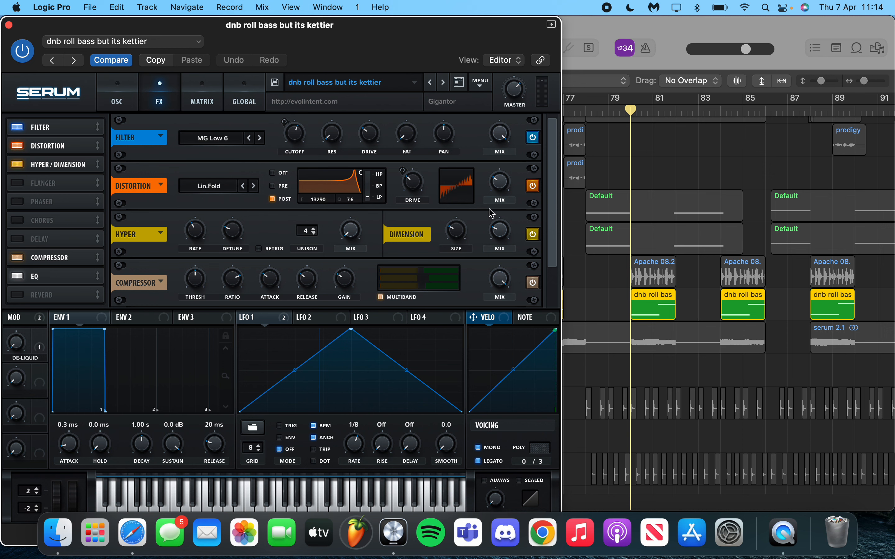
pyautogui.scroll(-2, 552, 185)
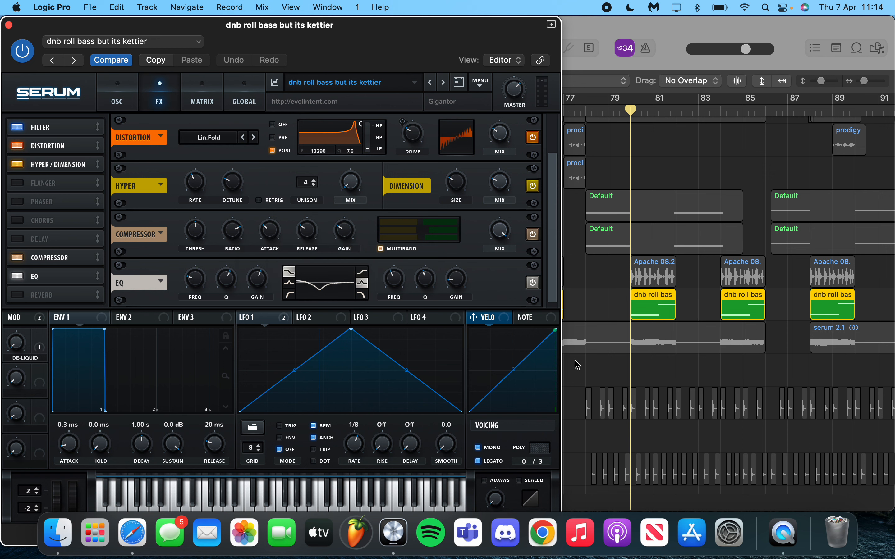
pyautogui.scroll(2, 574, 364)
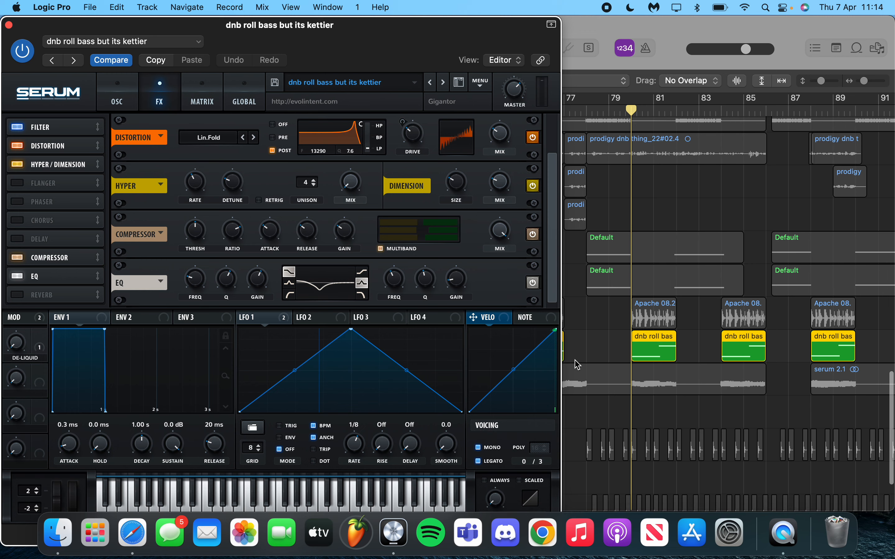
pyautogui.click(9, 25)
# Clear the bass track's solo and solo the Apache 08 track instead
pyautogui.scroll(-1, 519, 244)
pyautogui.click(208, 103)
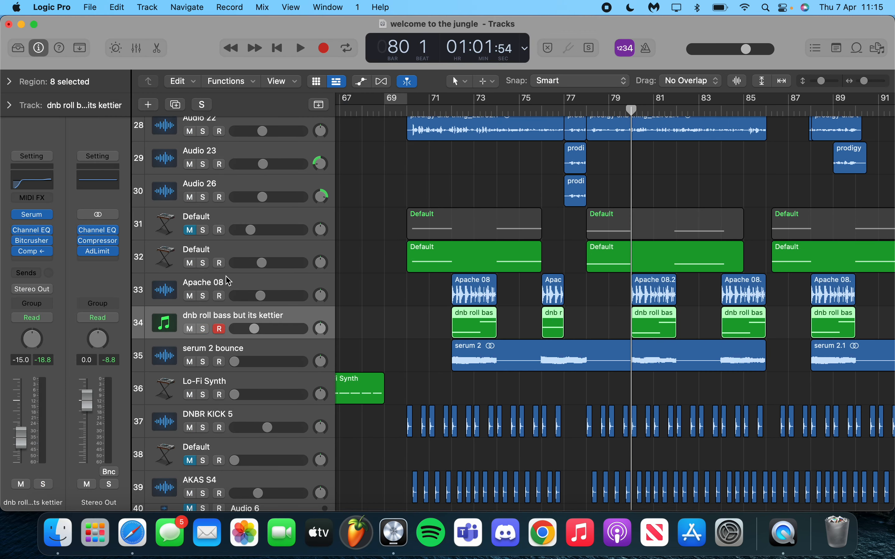
pyautogui.click(202, 296)
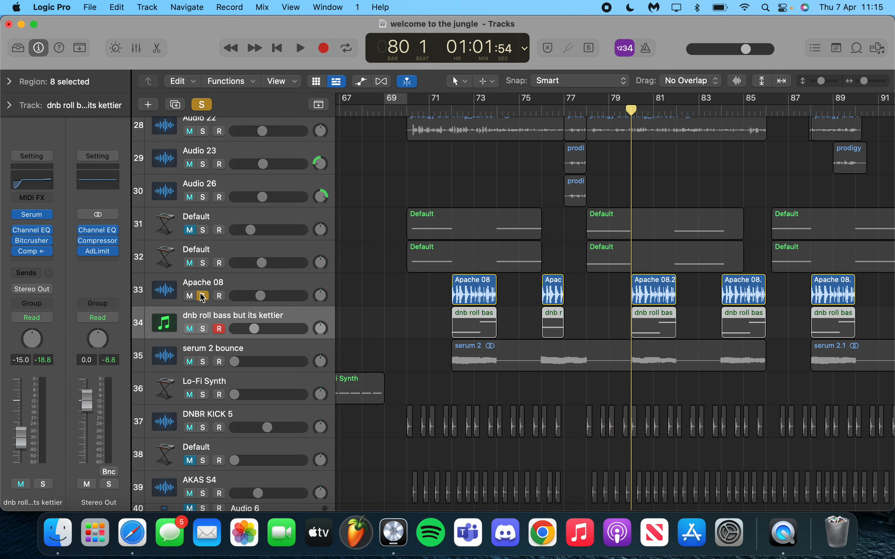
# Play the soloed Apache 08 break from bar 72 through its first region, stopping at the end of bar 73
pyautogui.click(453, 104)
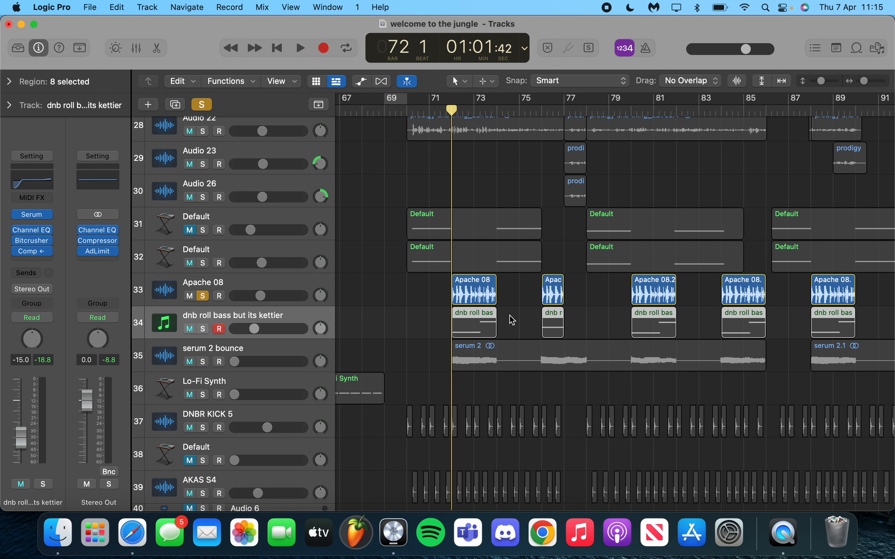
pyautogui.press('space')
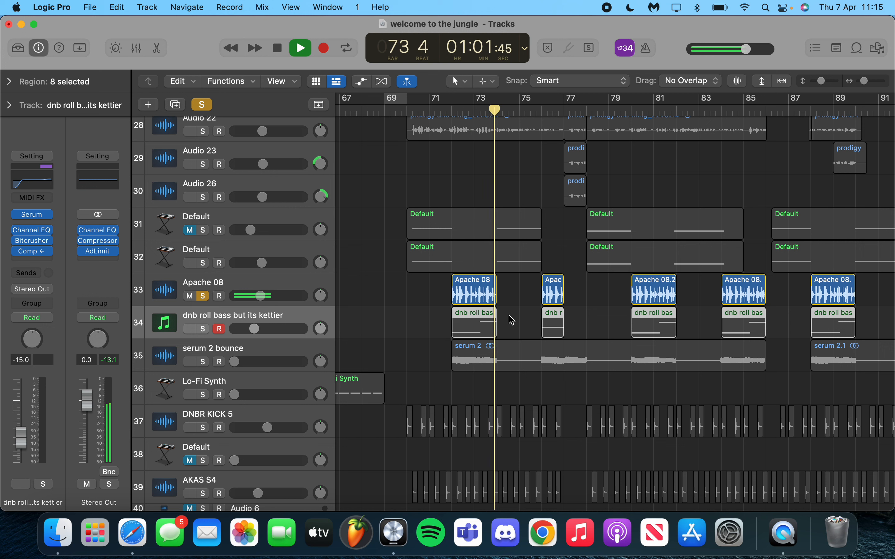
pyautogui.press('space')
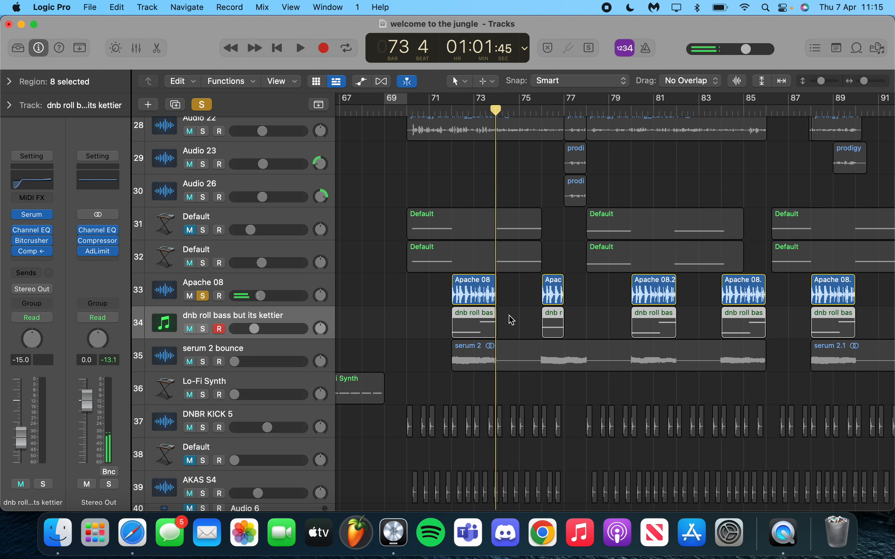